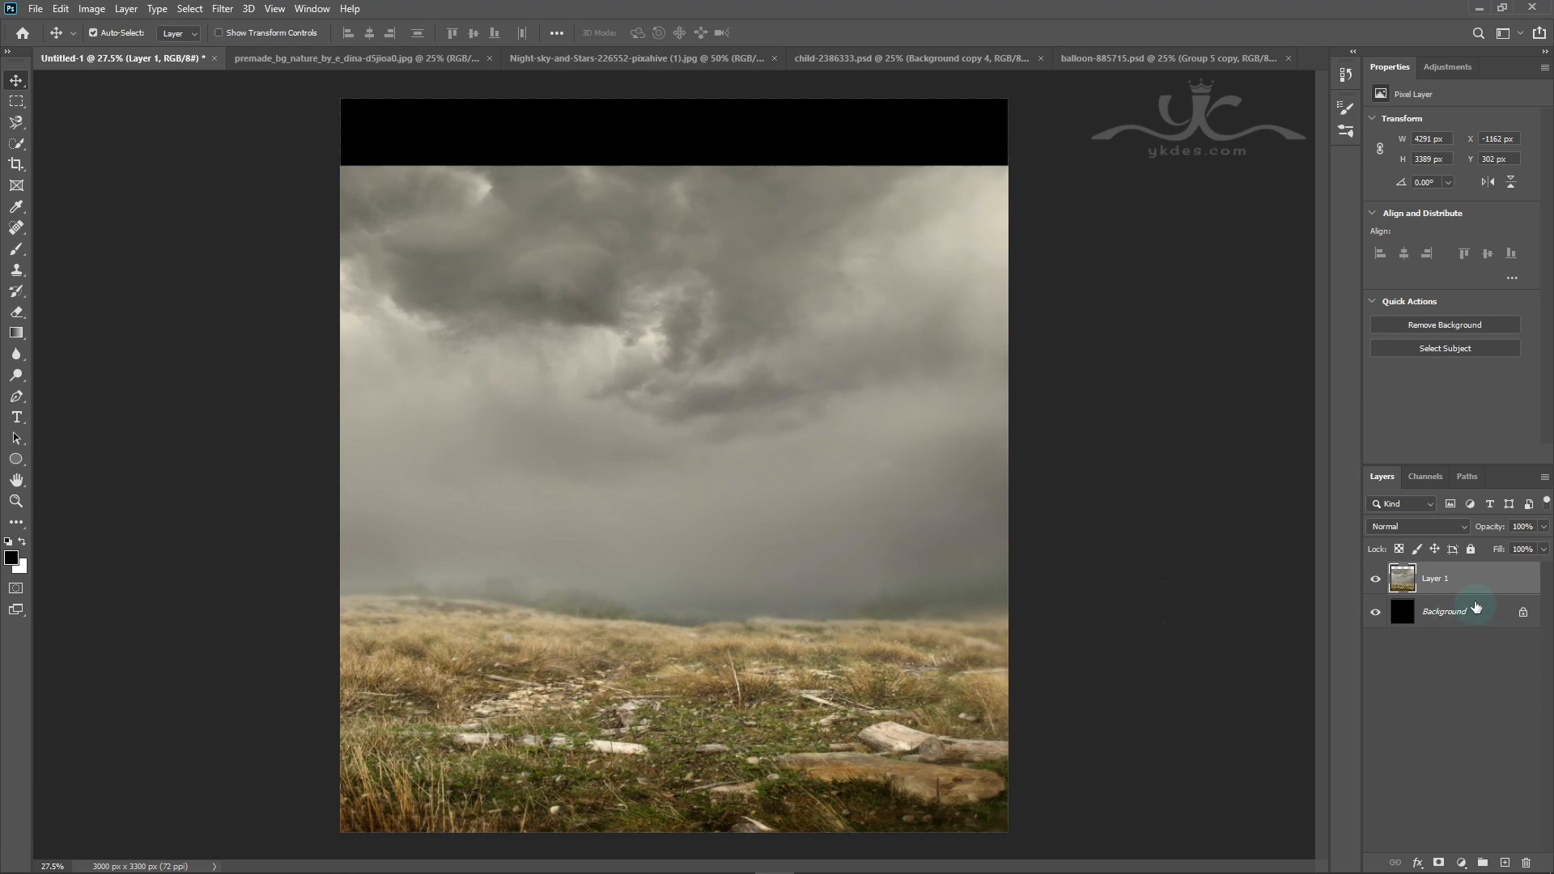
Step: Add a layer mask to Layer 1 and set the Gradient tool to the Foreground to Transparent preset
click(1438, 863)
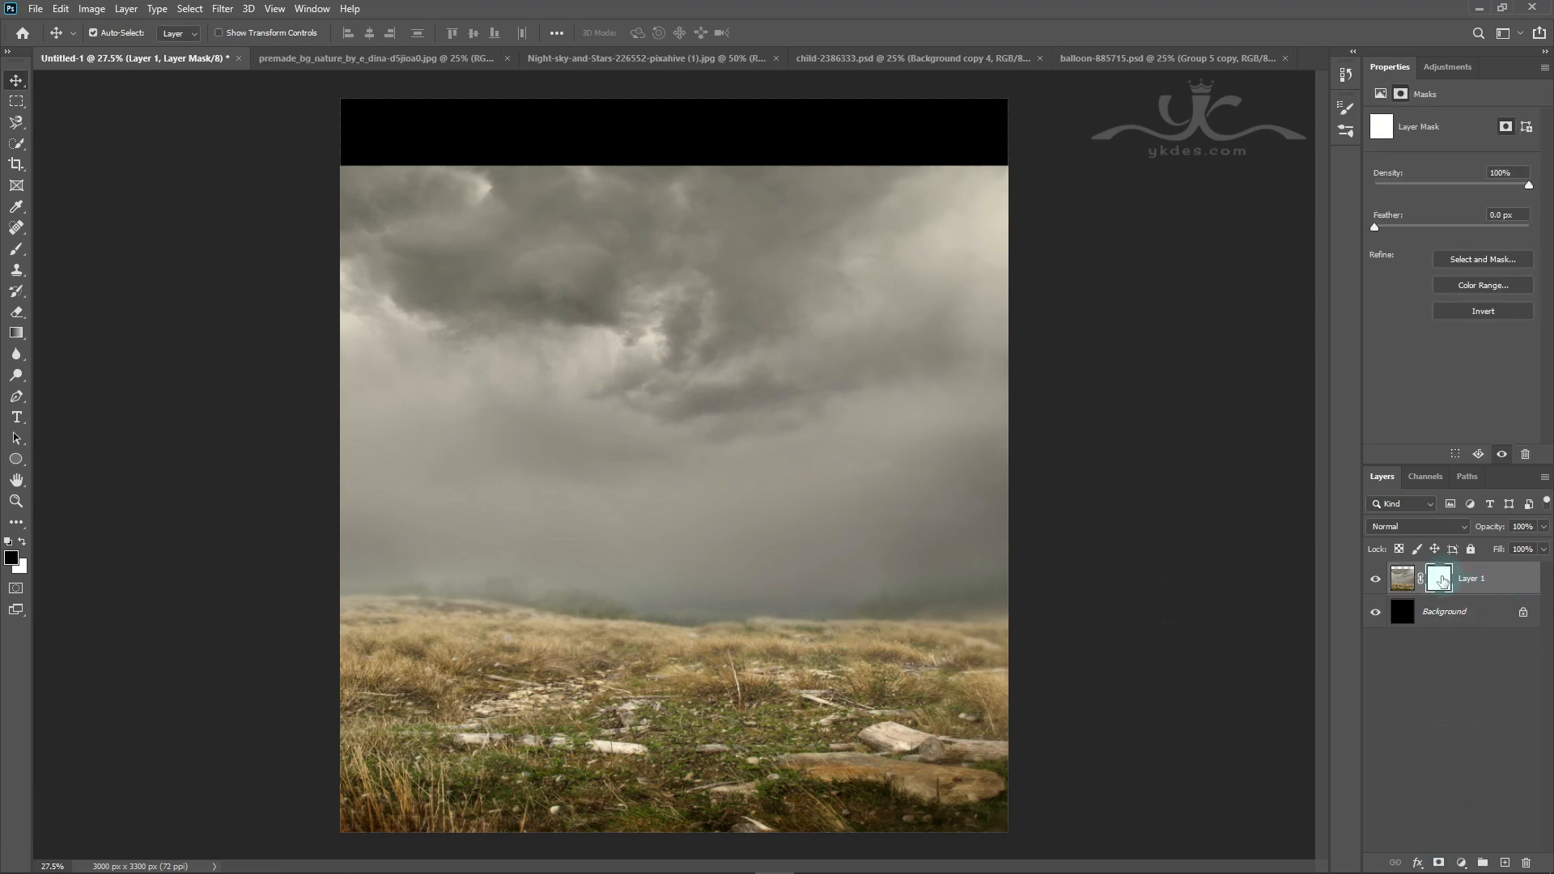
click(16, 333)
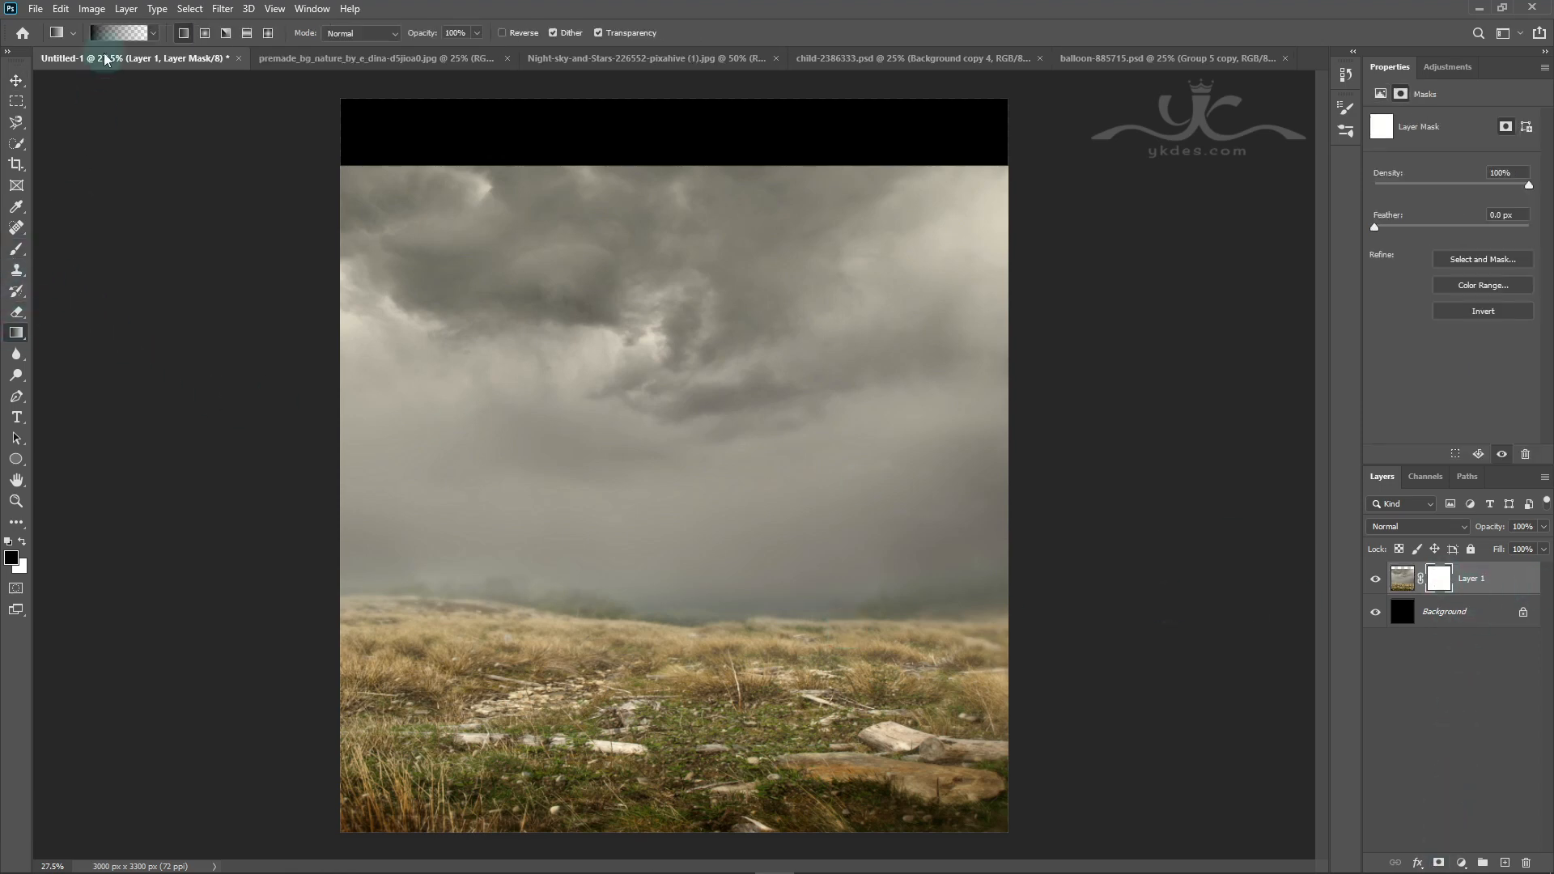
click(109, 32)
click(237, 153)
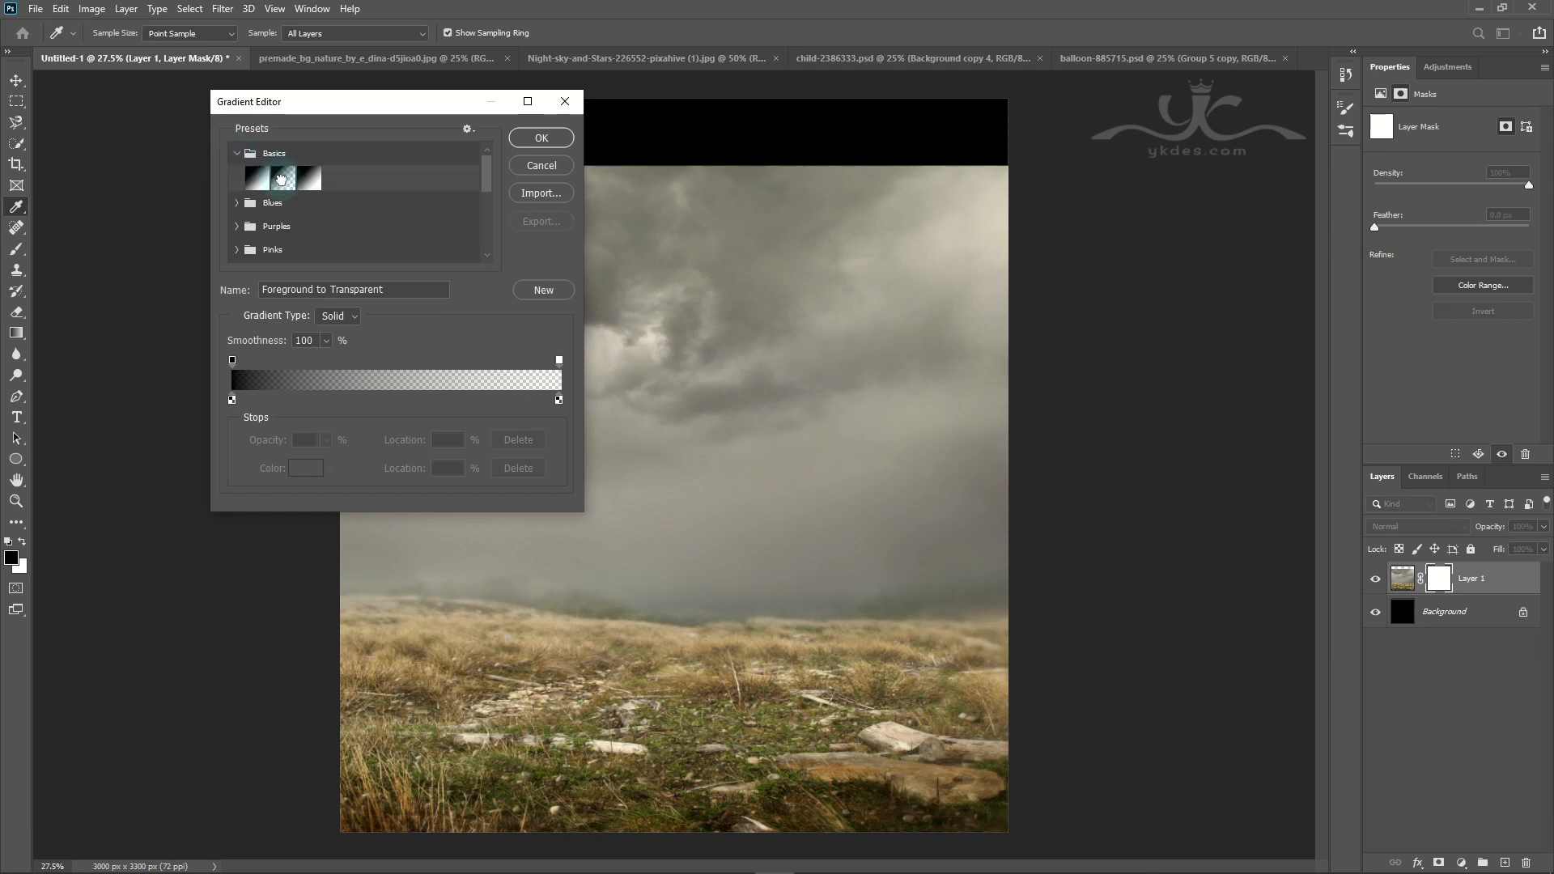
click(539, 139)
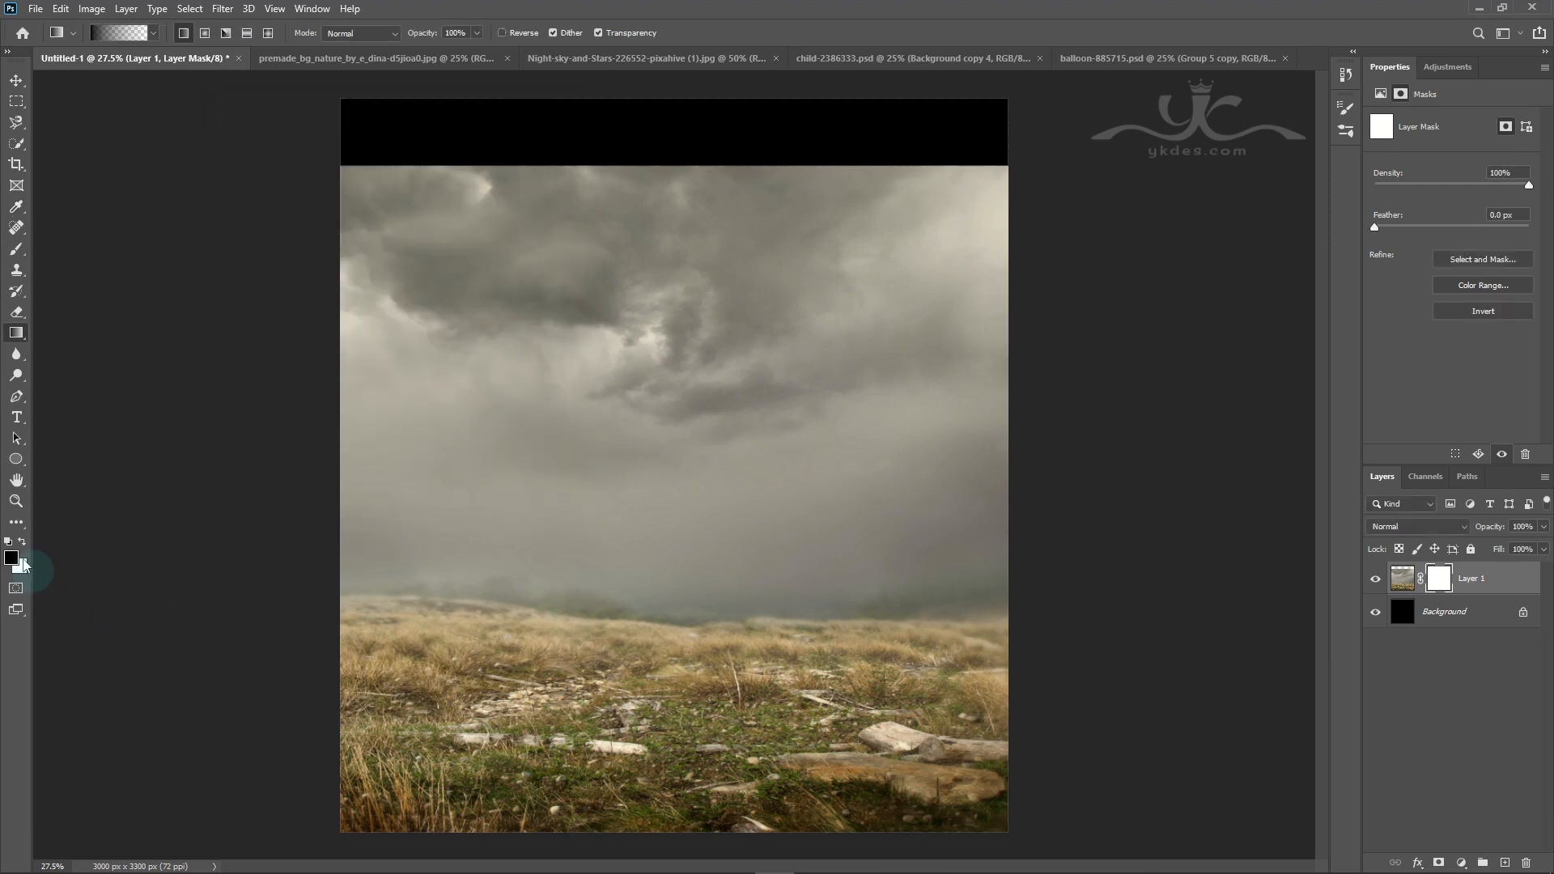
drag(685, 609, 679, 673)
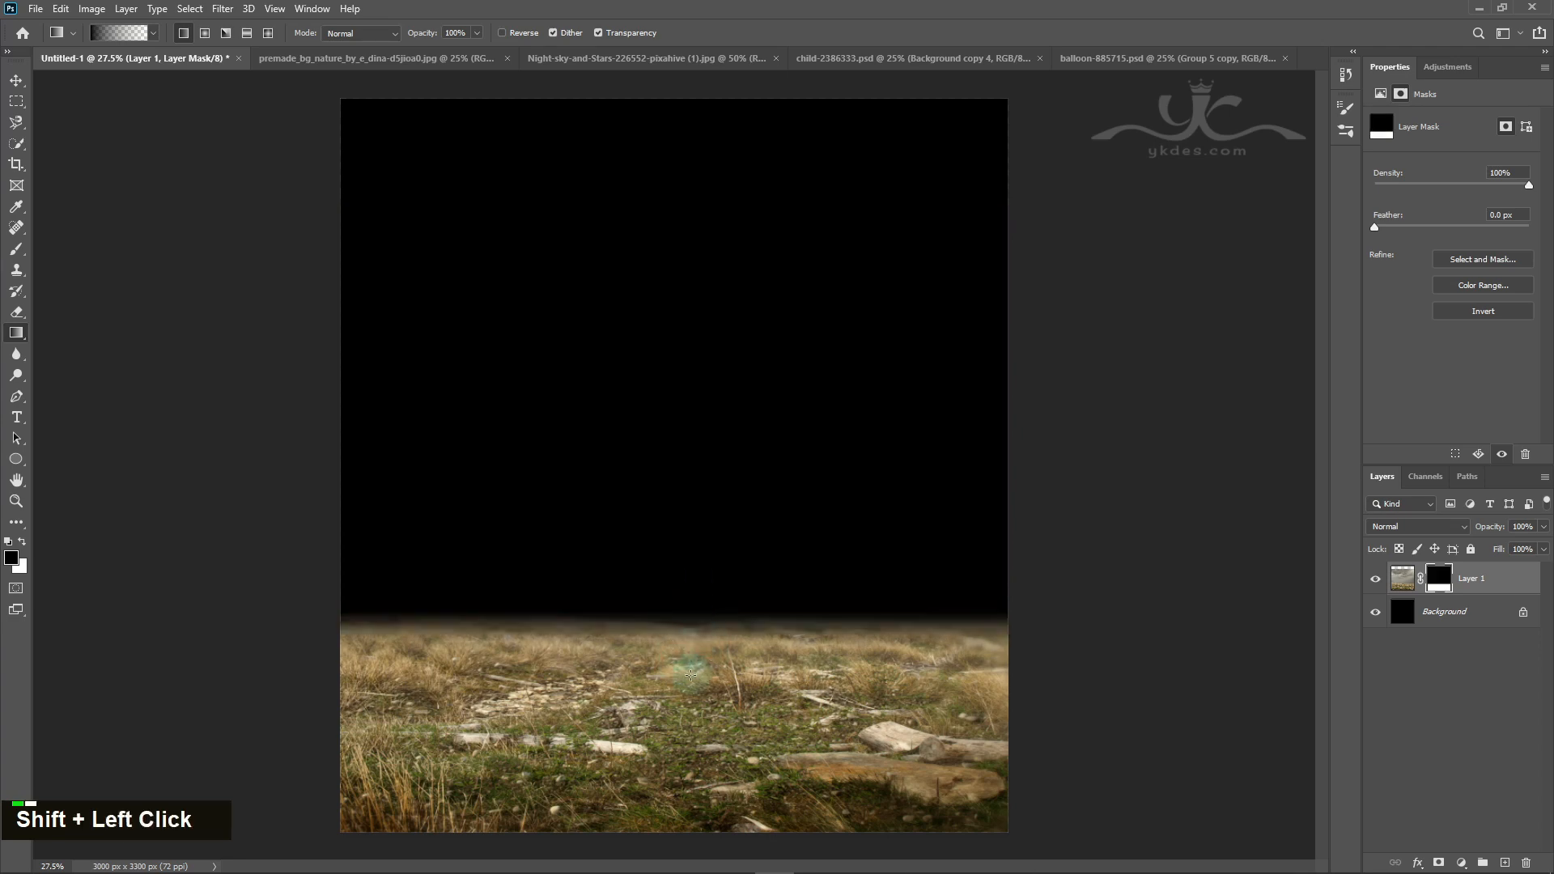
key(ctrl+z)
key(ctrl+z)
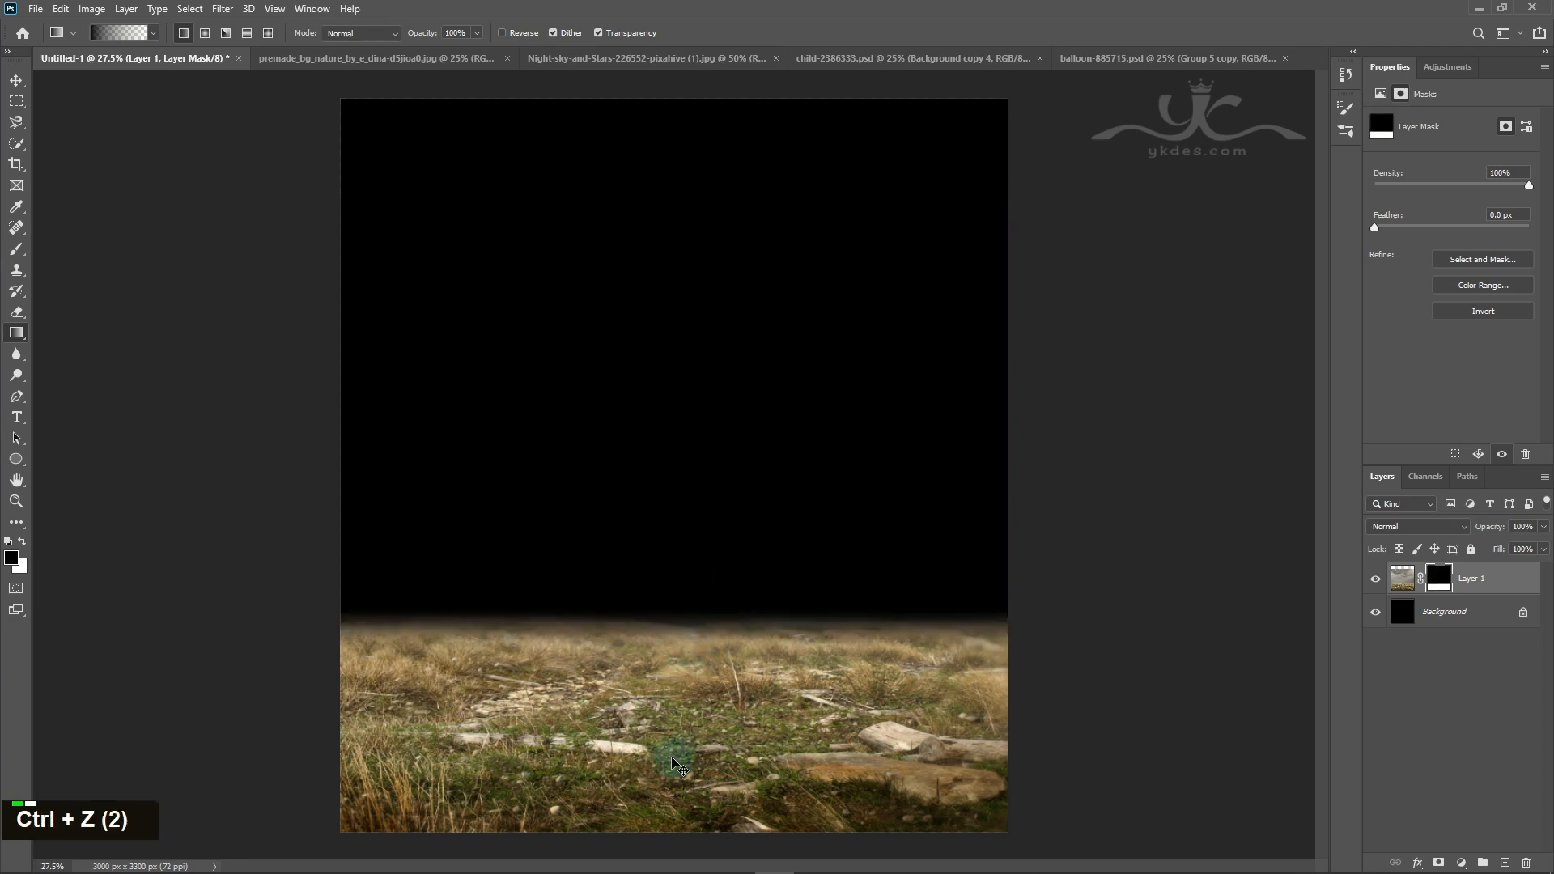
Step: Hide the sky with a short vertical black gradient on Layer 1's mask at the horizon, and apply the mask to the layer
drag(694, 580, 694, 647)
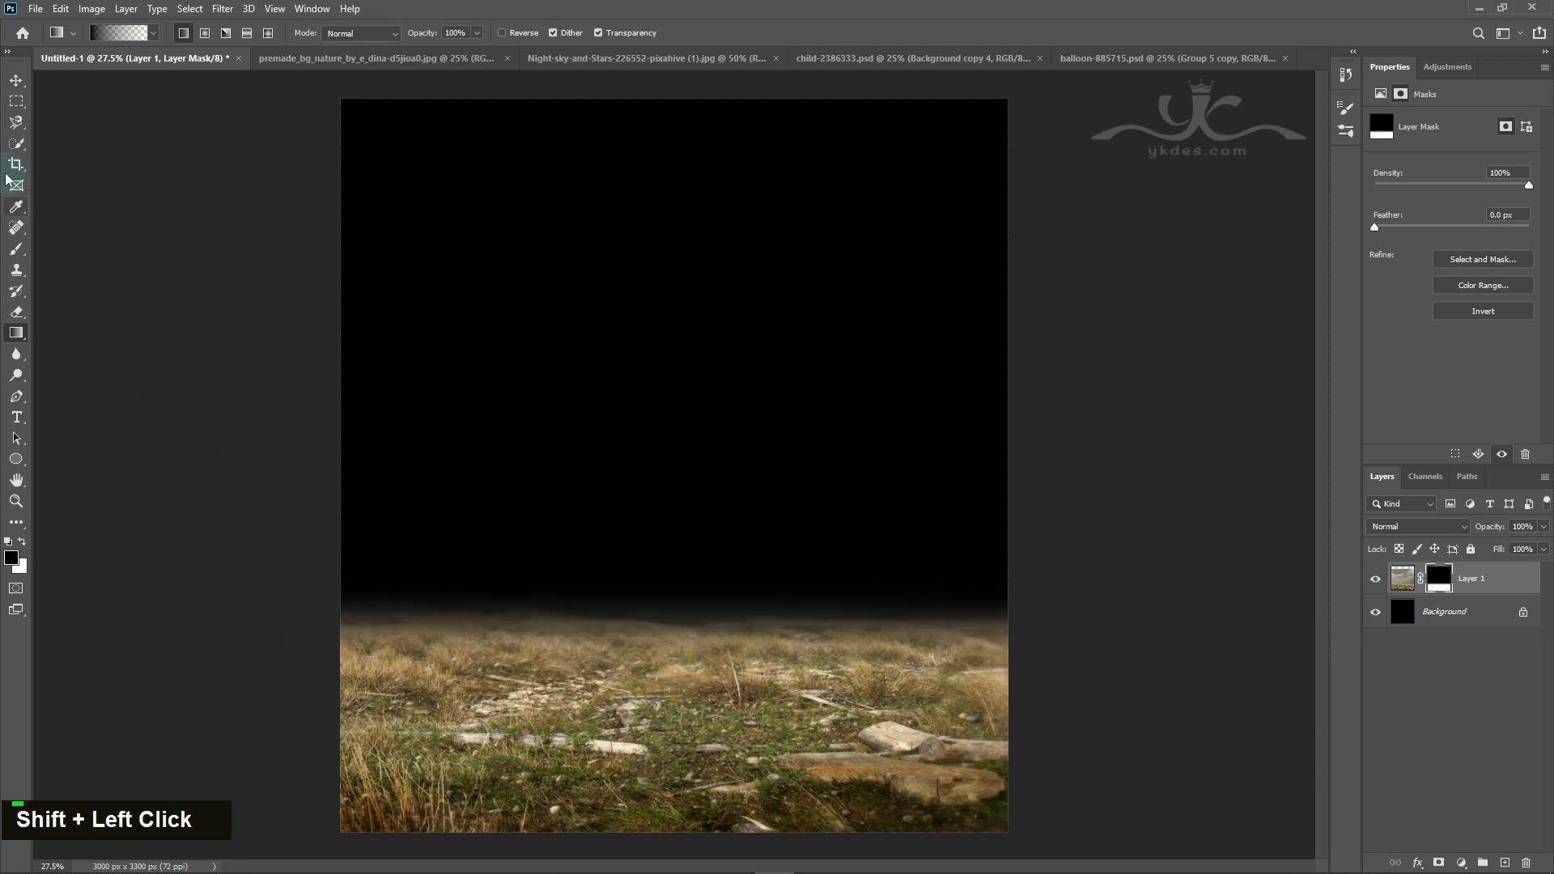
click(15, 81)
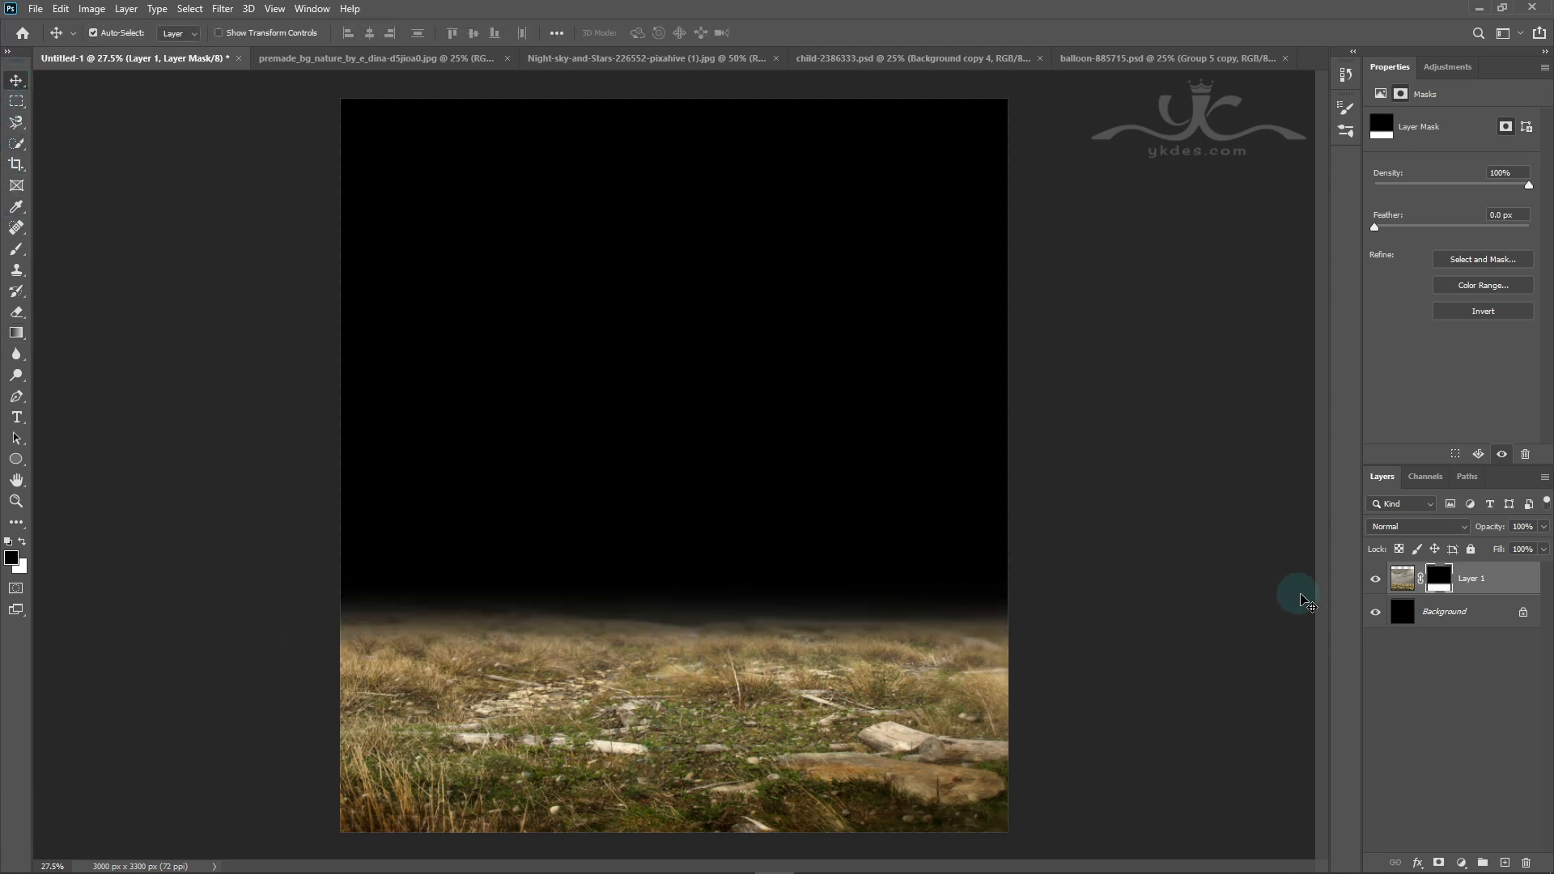
right_click(1441, 585)
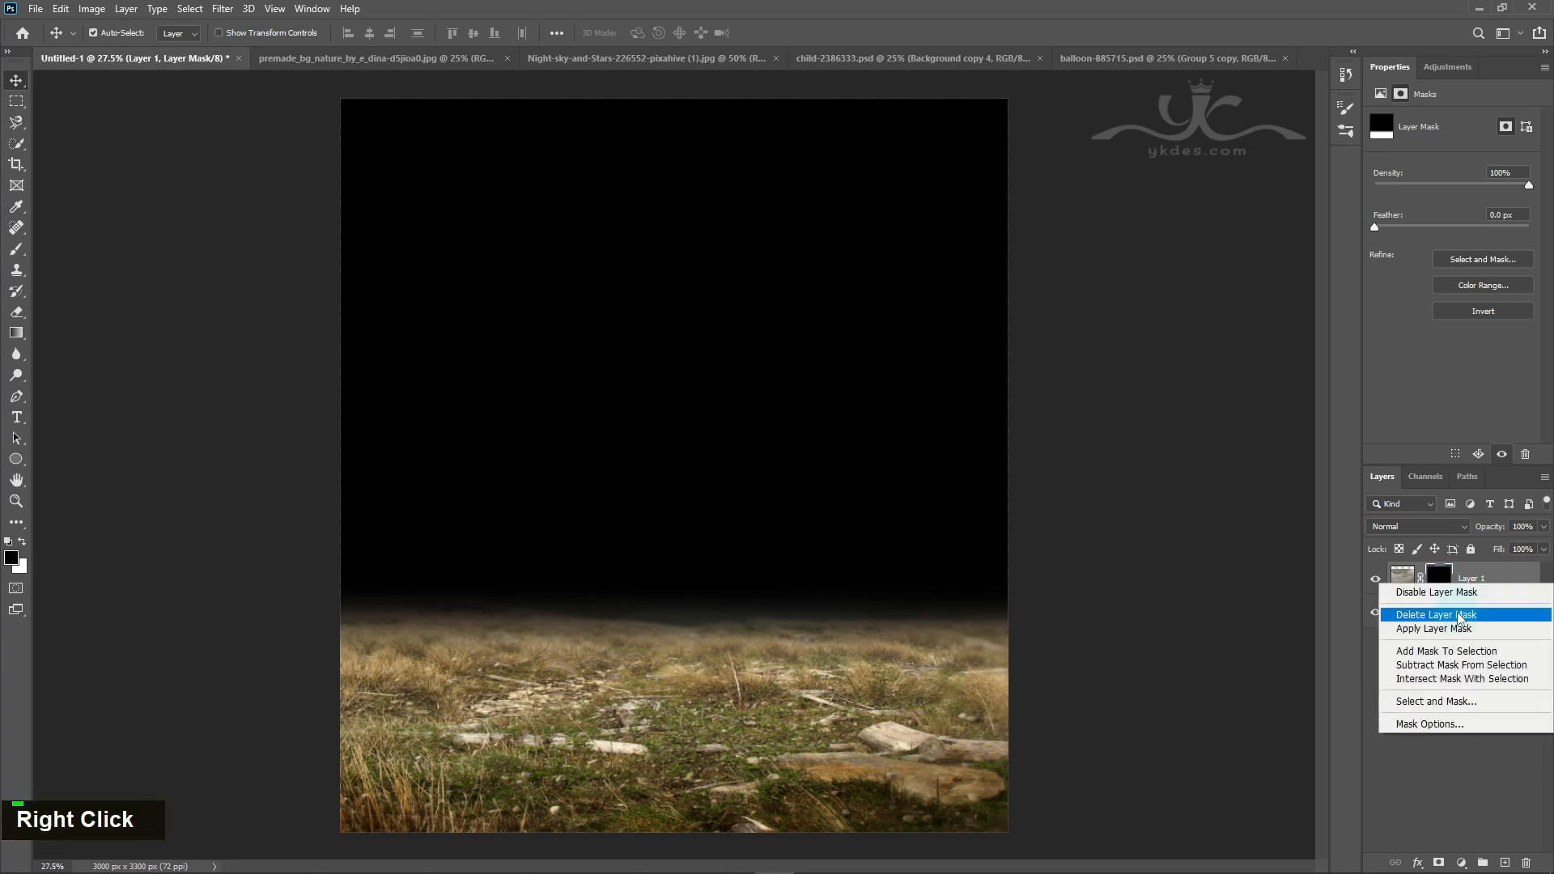
click(1457, 630)
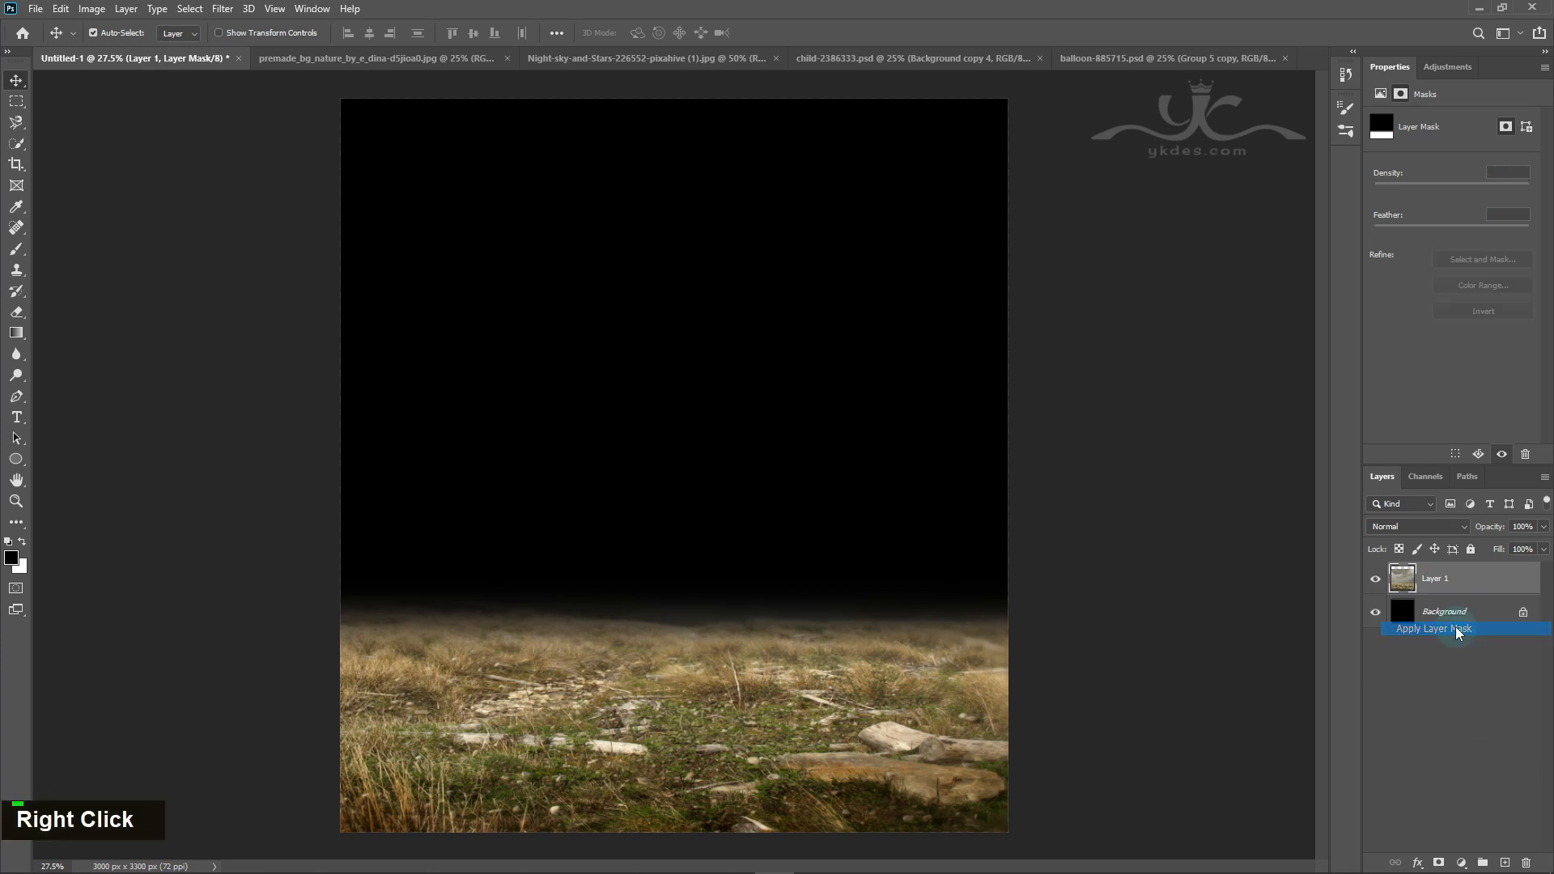
Step: Apply the Camera Raw filter to Layer 1 with Highlights -16, Shadows +15, Whites -18, Blacks +15, Texture +23 and Clarity +8
click(220, 9)
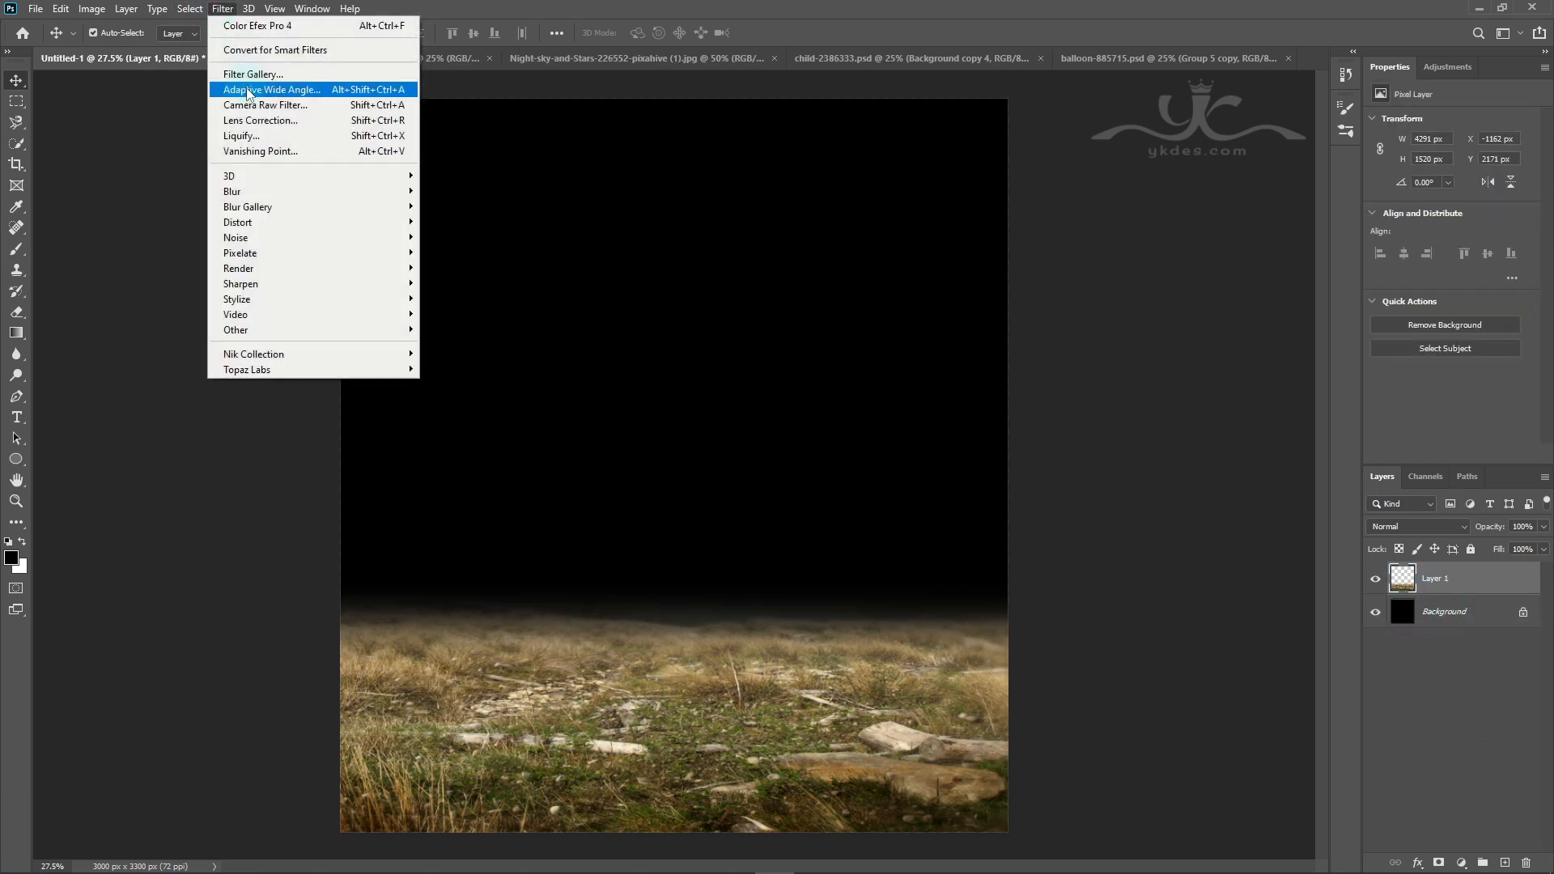
click(243, 114)
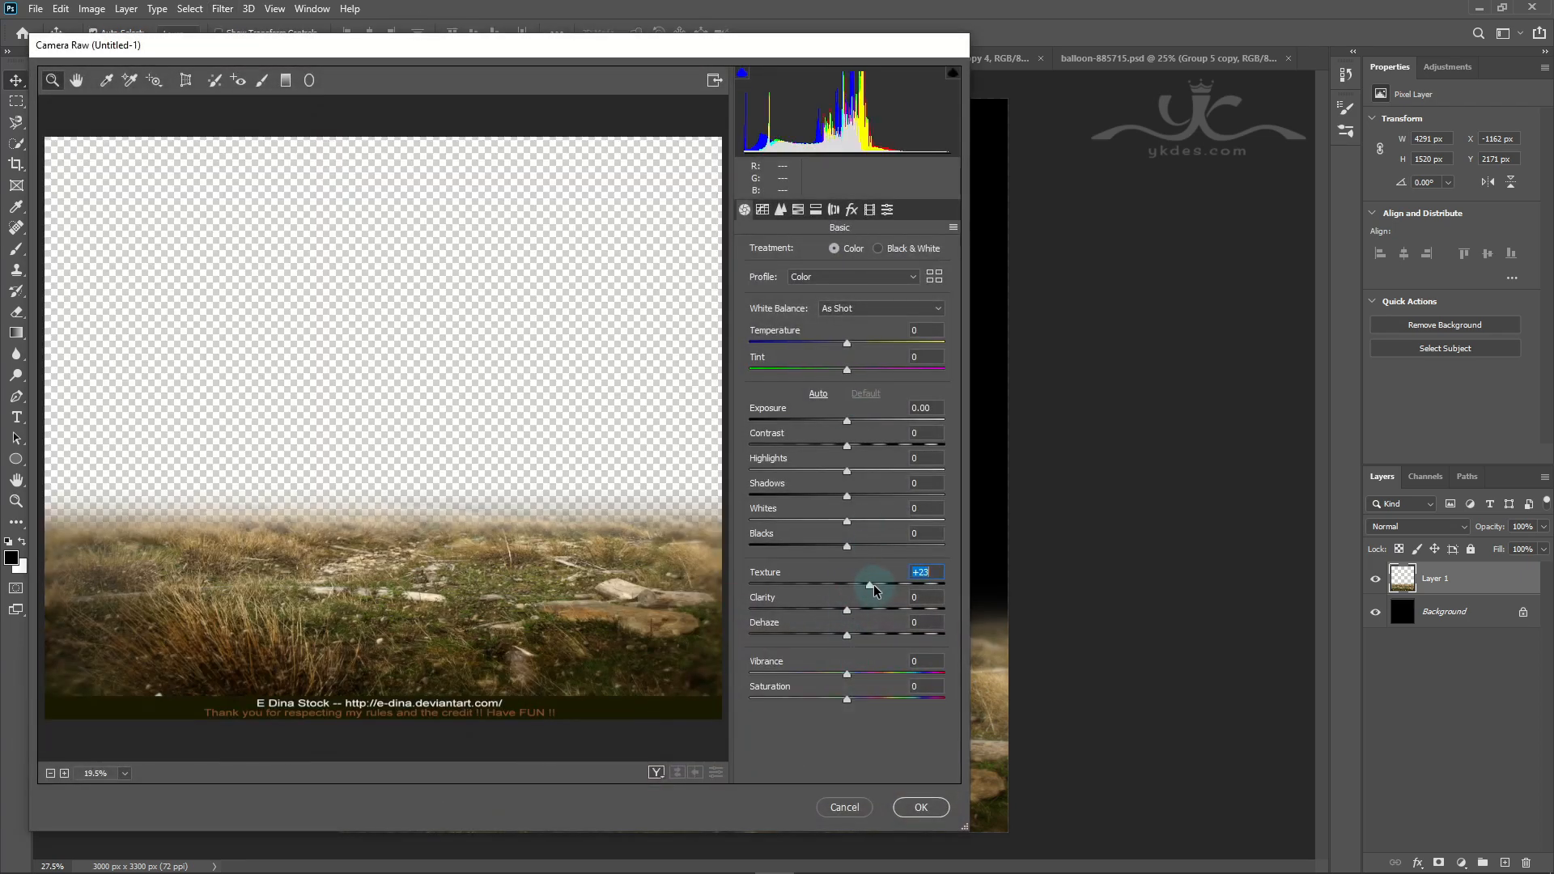
drag(847, 611, 856, 610)
drag(848, 547, 831, 472)
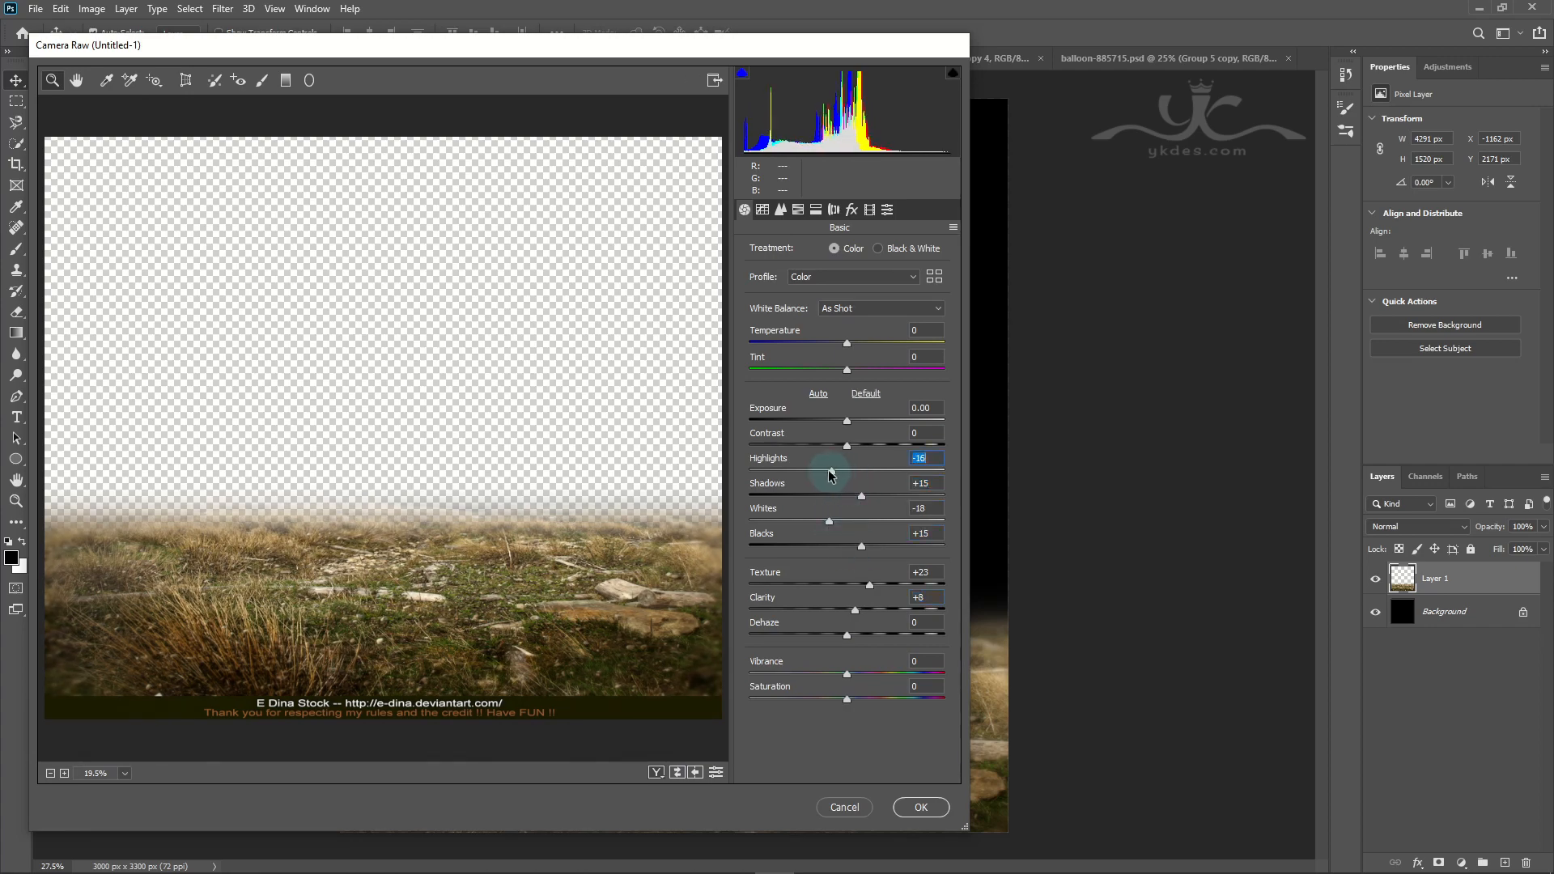
click(915, 808)
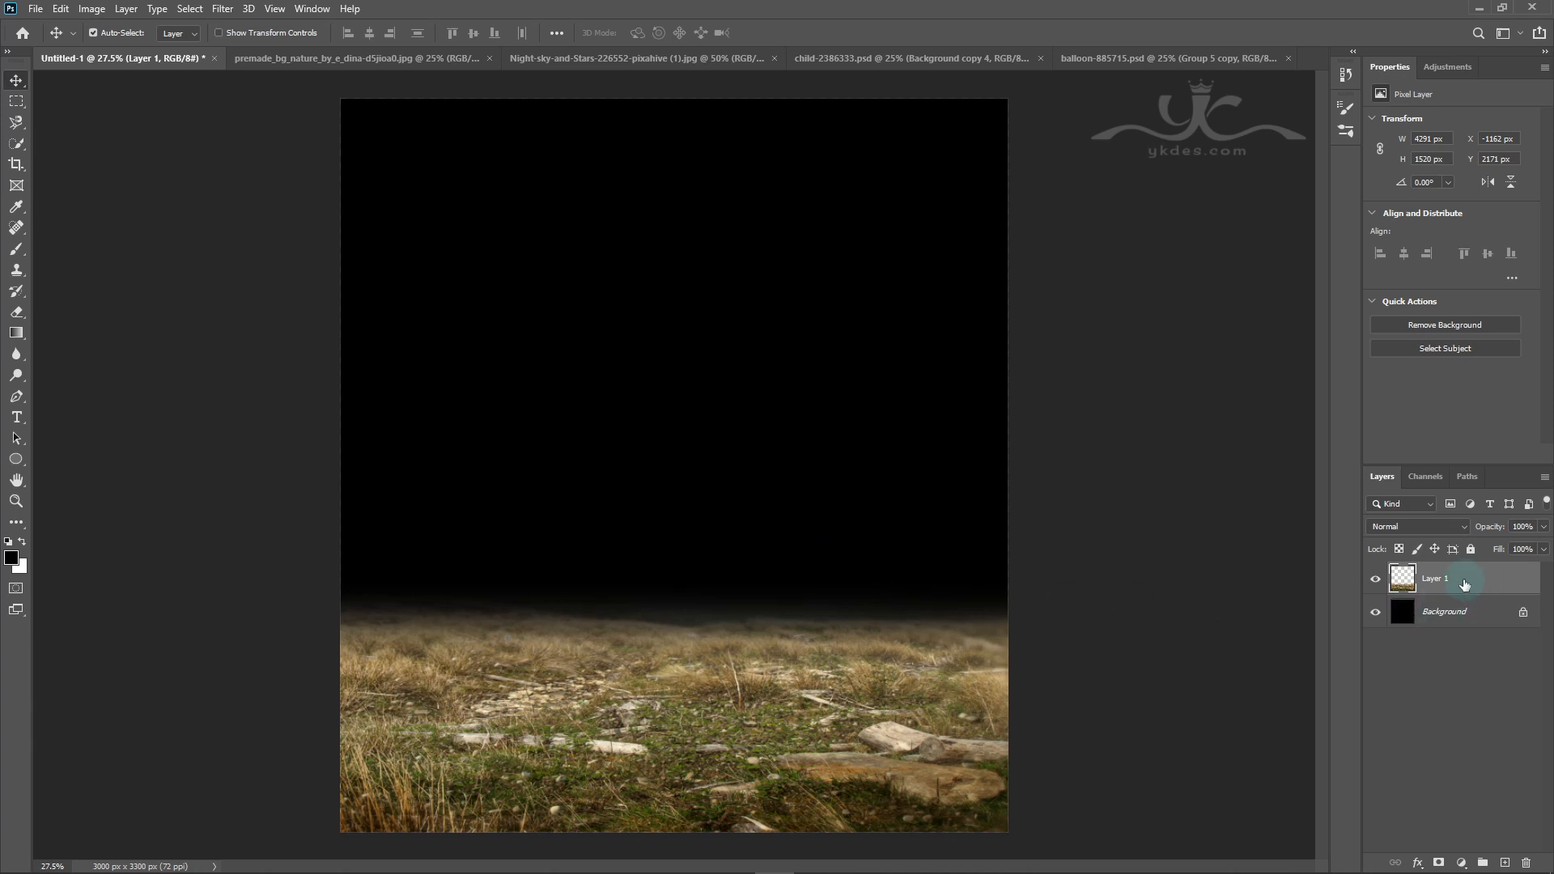
Step: Add a Hue/Saturation adjustment clipped to Layer 1 with Saturation -21 and Lightness -18
click(1461, 862)
click(1473, 707)
click(1431, 455)
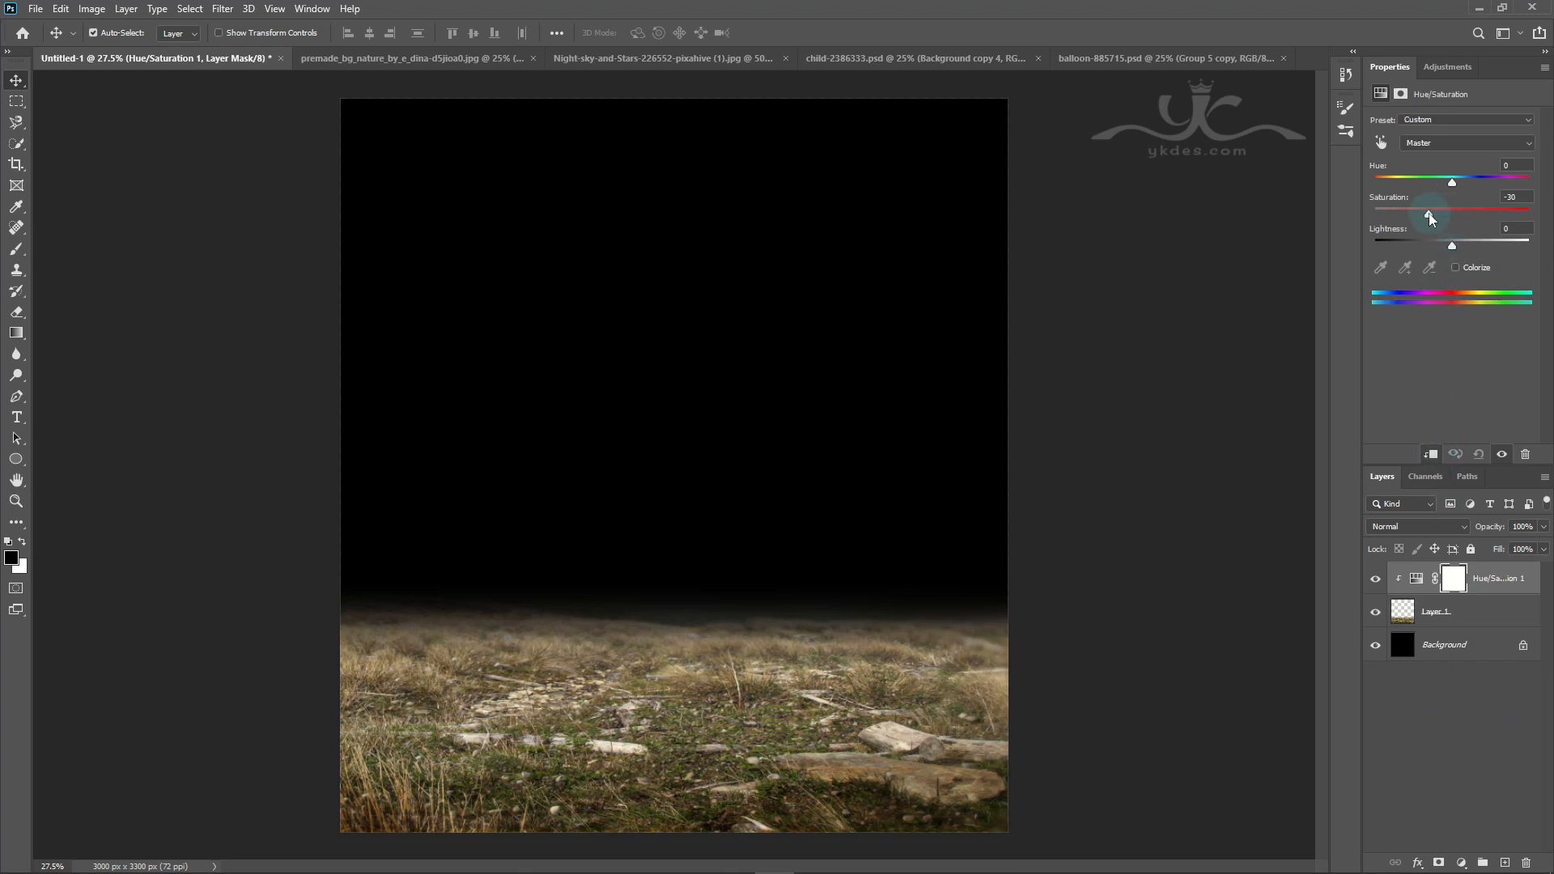
drag(1446, 246, 1438, 246)
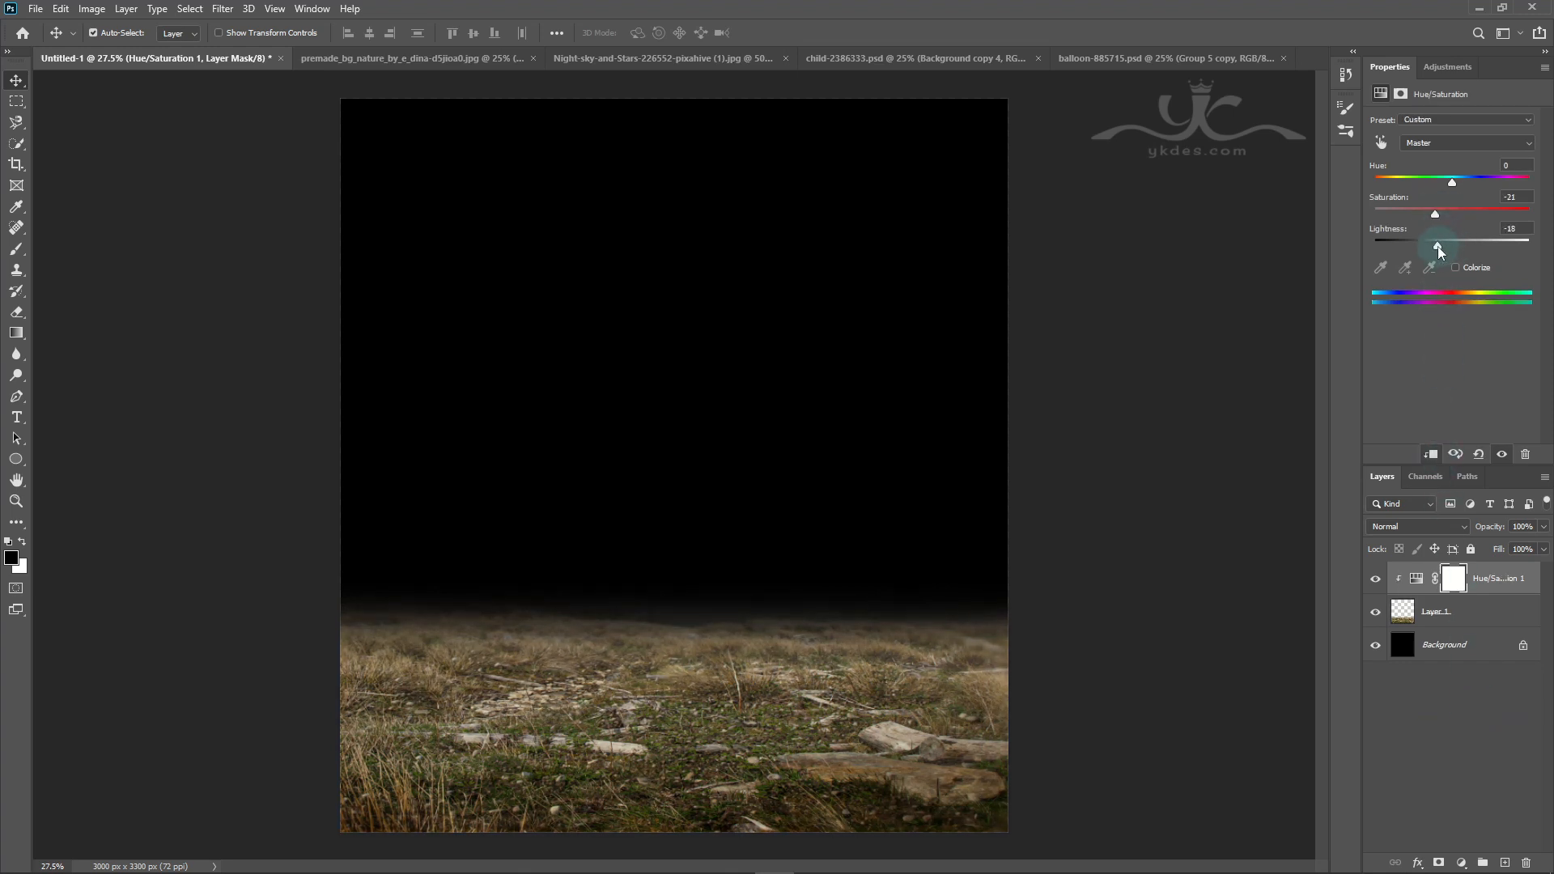
Step: Add a Brightness/Contrast adjustment clipped to the ground layer with Brightness -31 and Contrast 23
click(1461, 863)
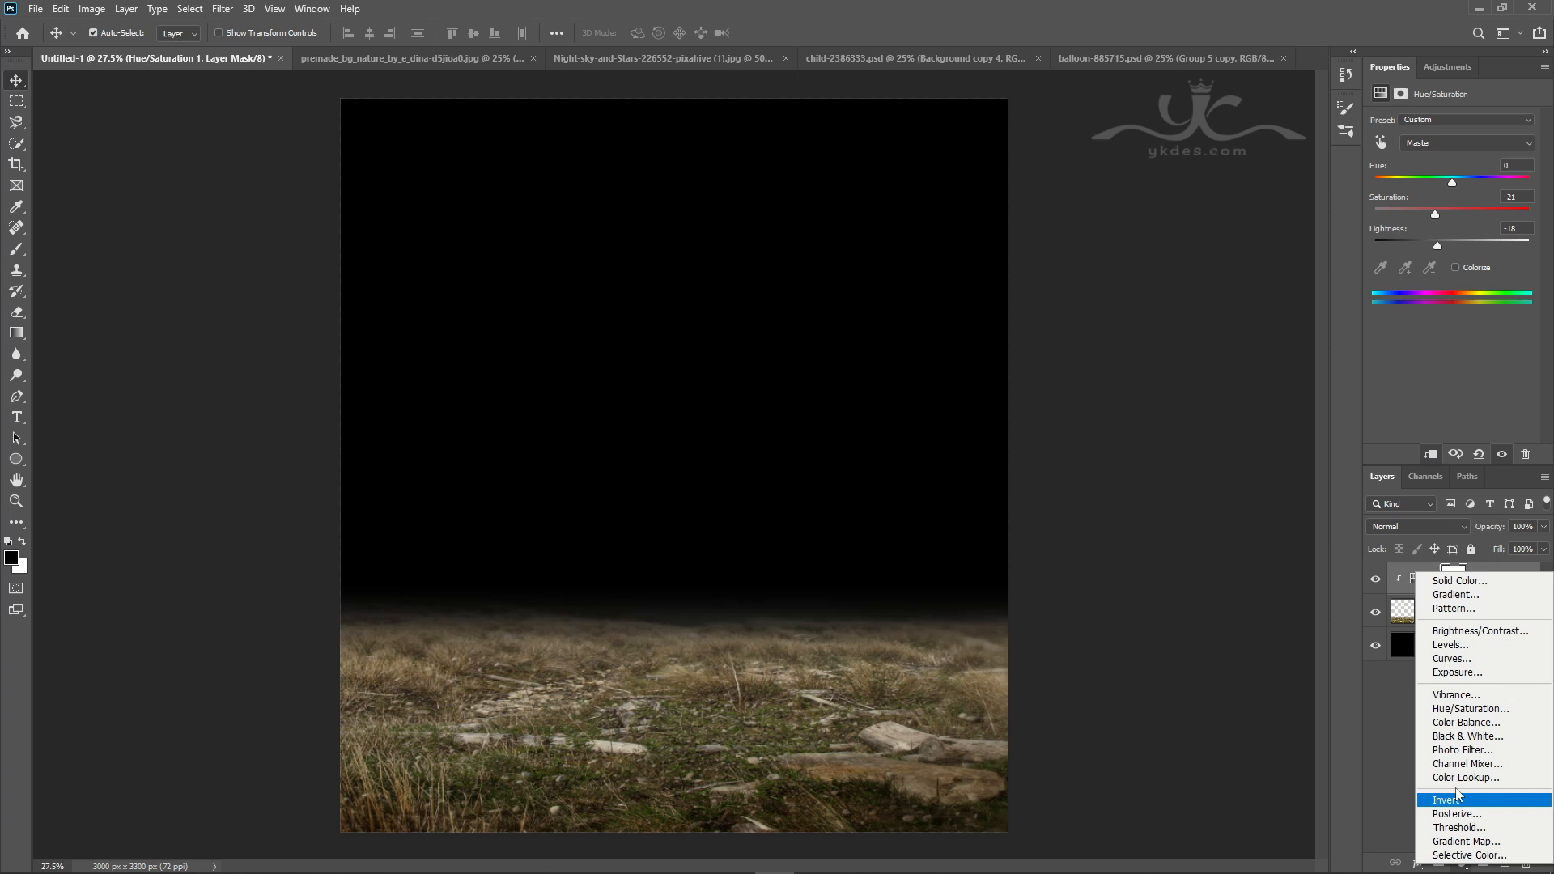
click(1457, 633)
click(1431, 454)
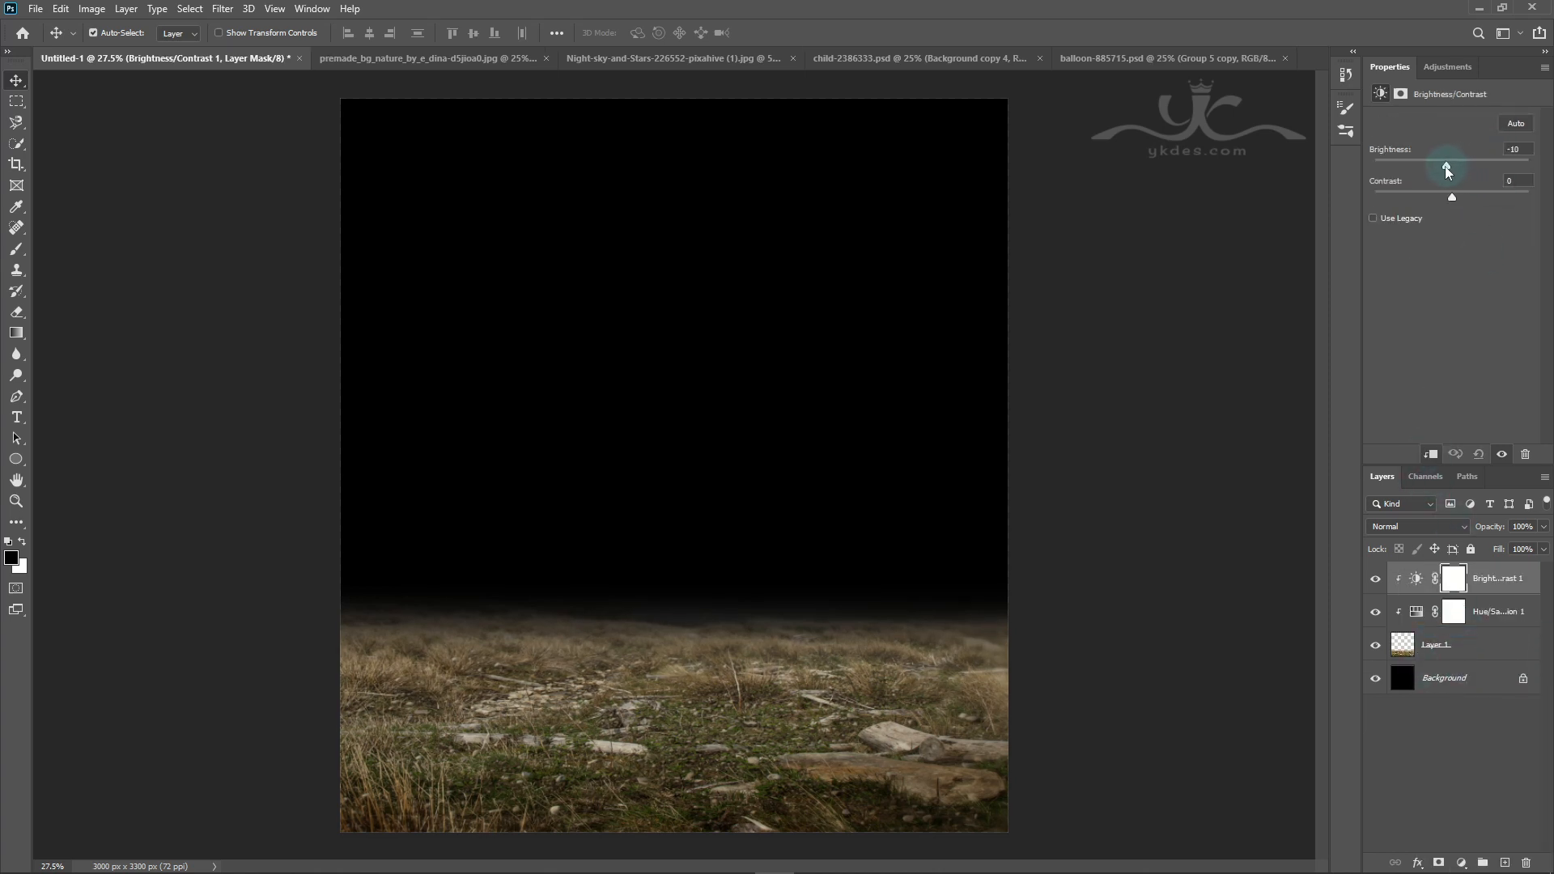
drag(1446, 168, 1441, 166)
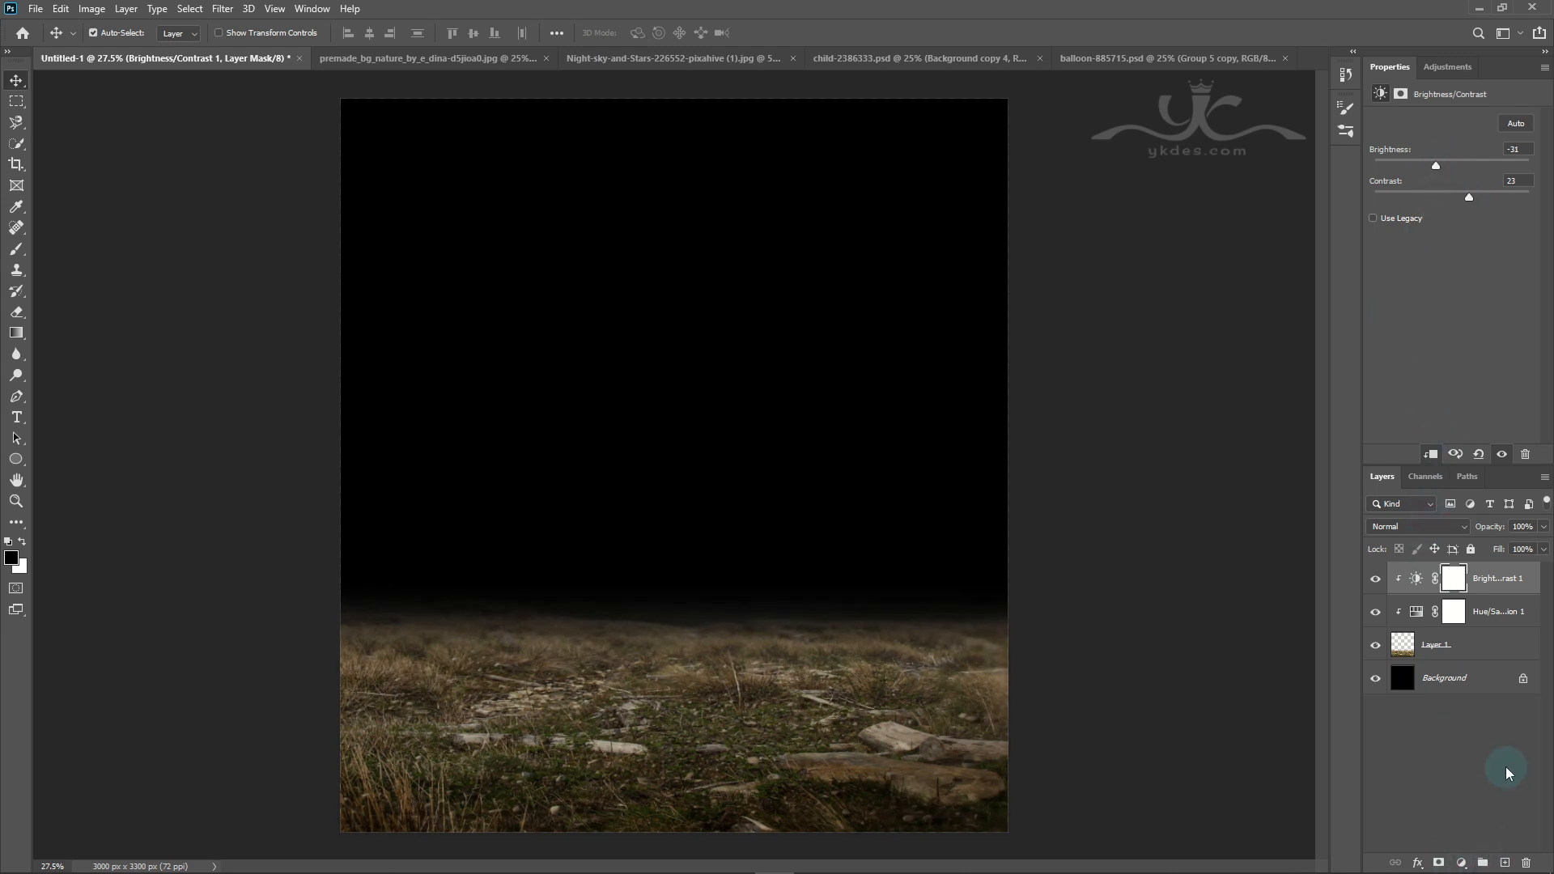
Step: Add a reversed radial black-to-transparent Gradient Fill centred on the middle of the ground, and clip it to the layers below
click(1461, 863)
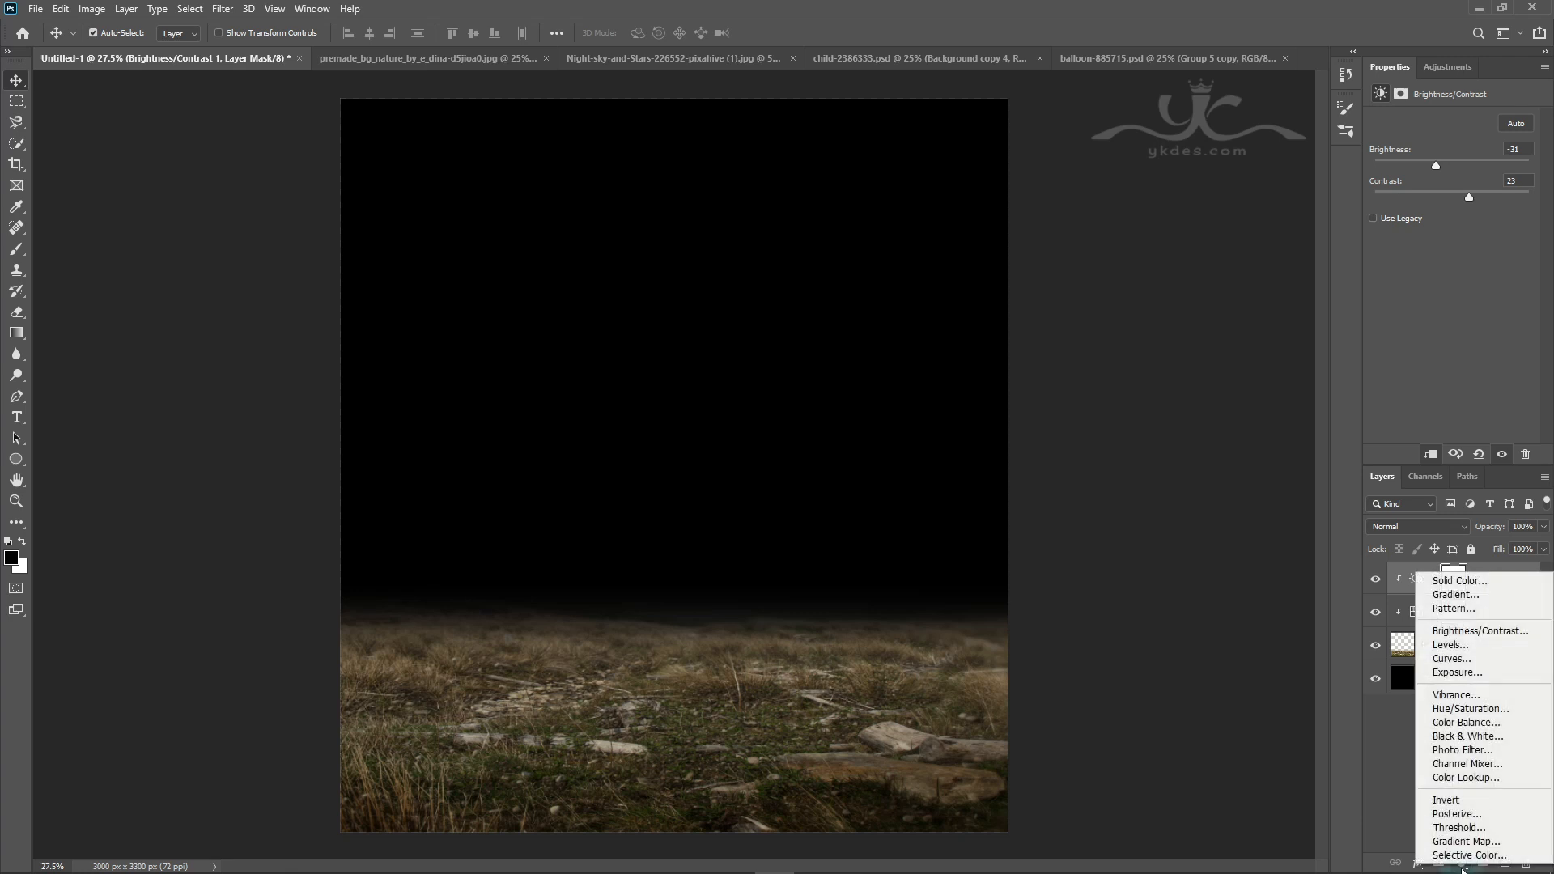
click(1466, 602)
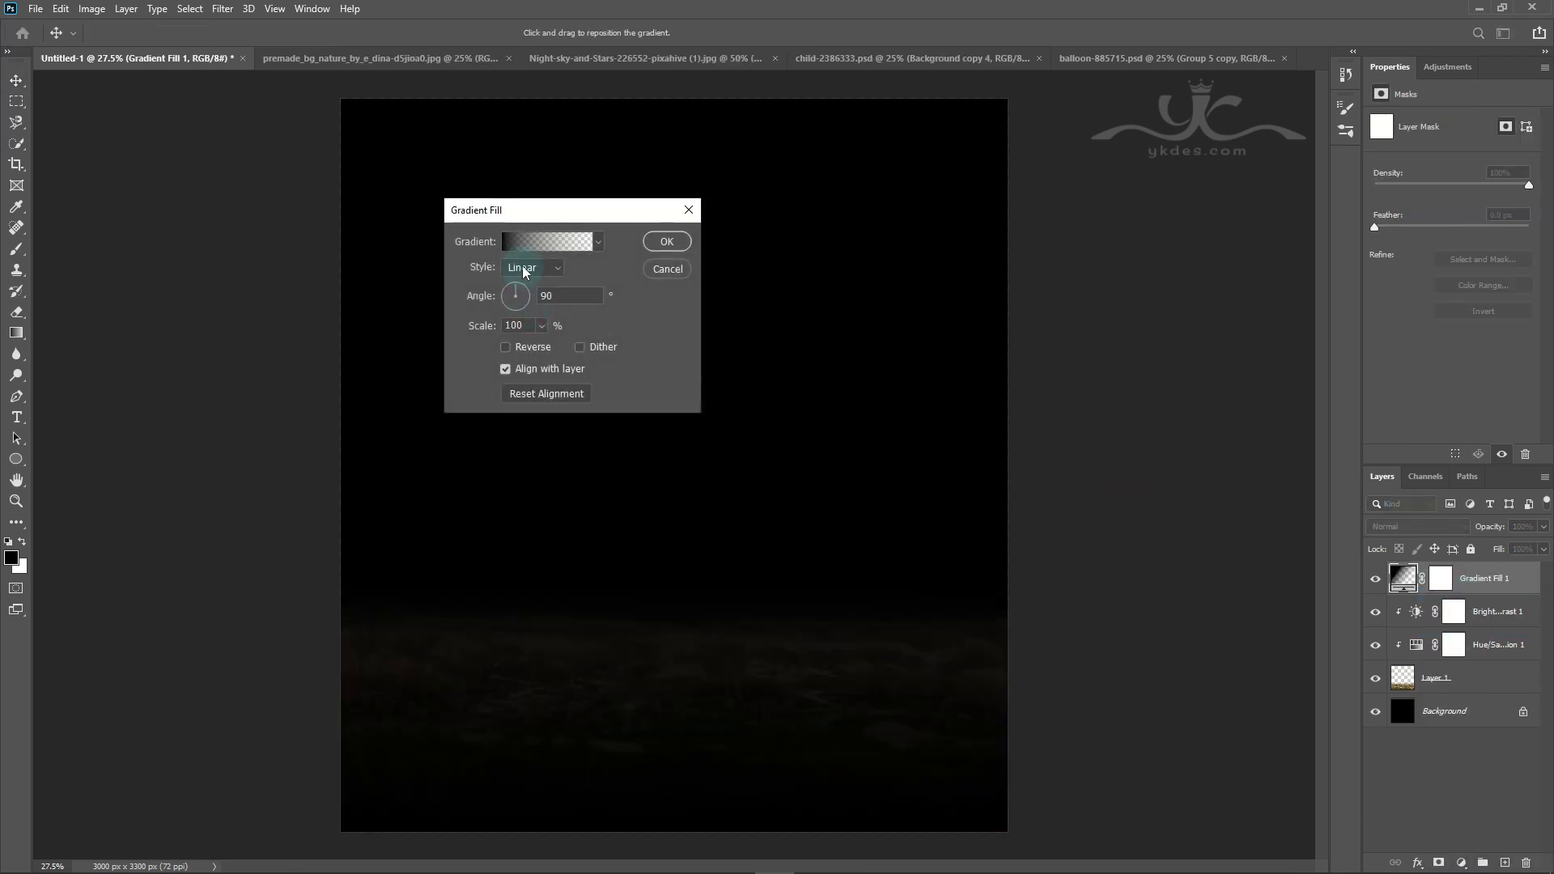
click(523, 269)
click(522, 292)
click(505, 348)
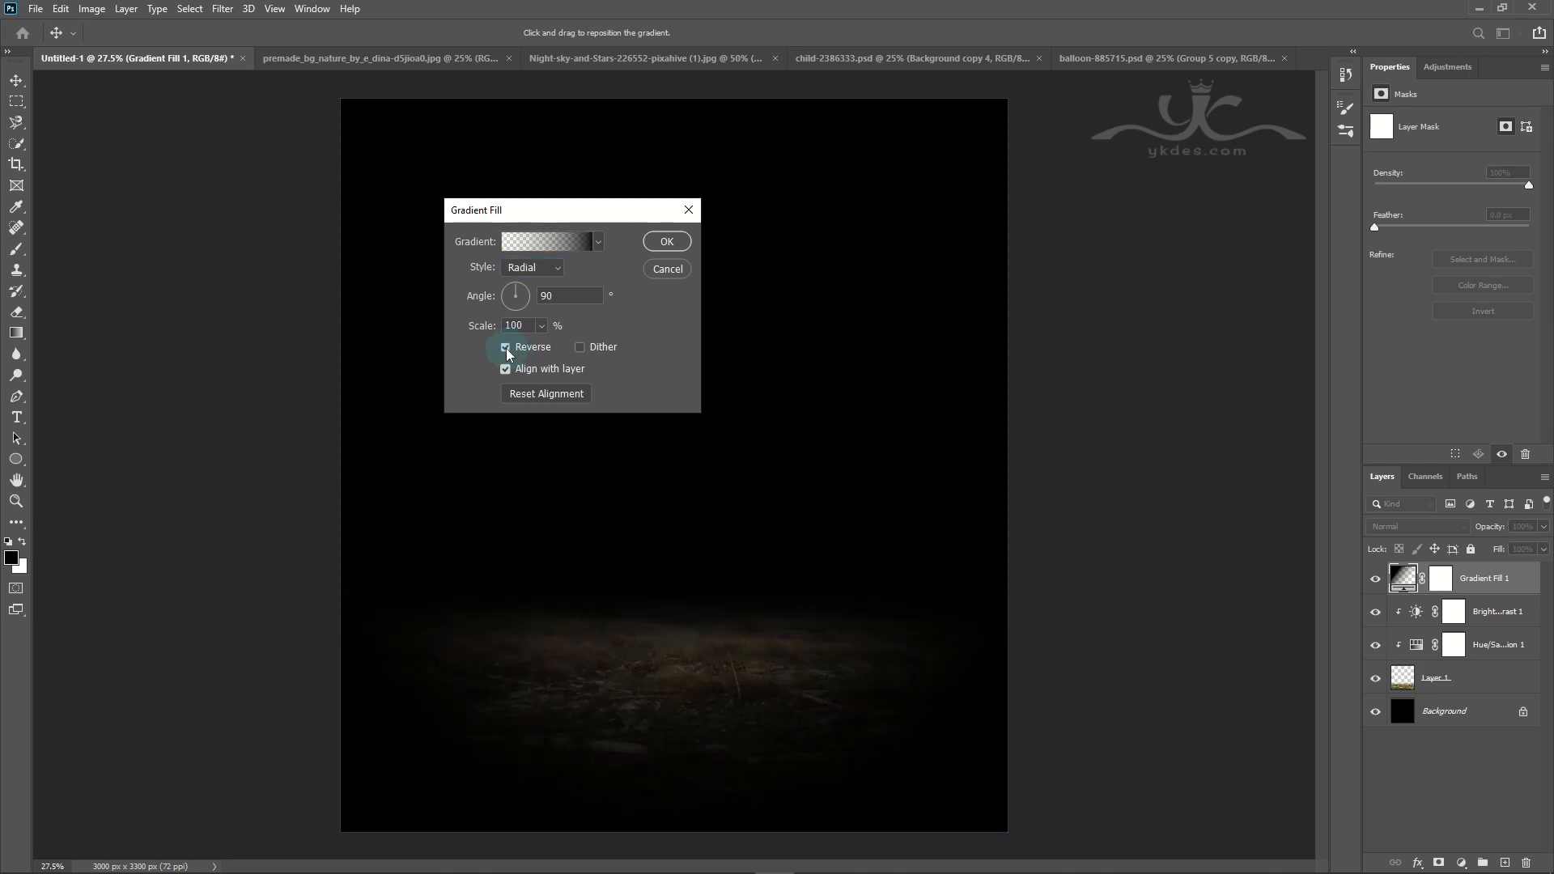
mouse_move(676, 687)
mouse_down()
mouse_move(659, 645)
mouse_move(653, 693)
mouse_move(678, 738)
mouse_move(688, 680)
mouse_up()
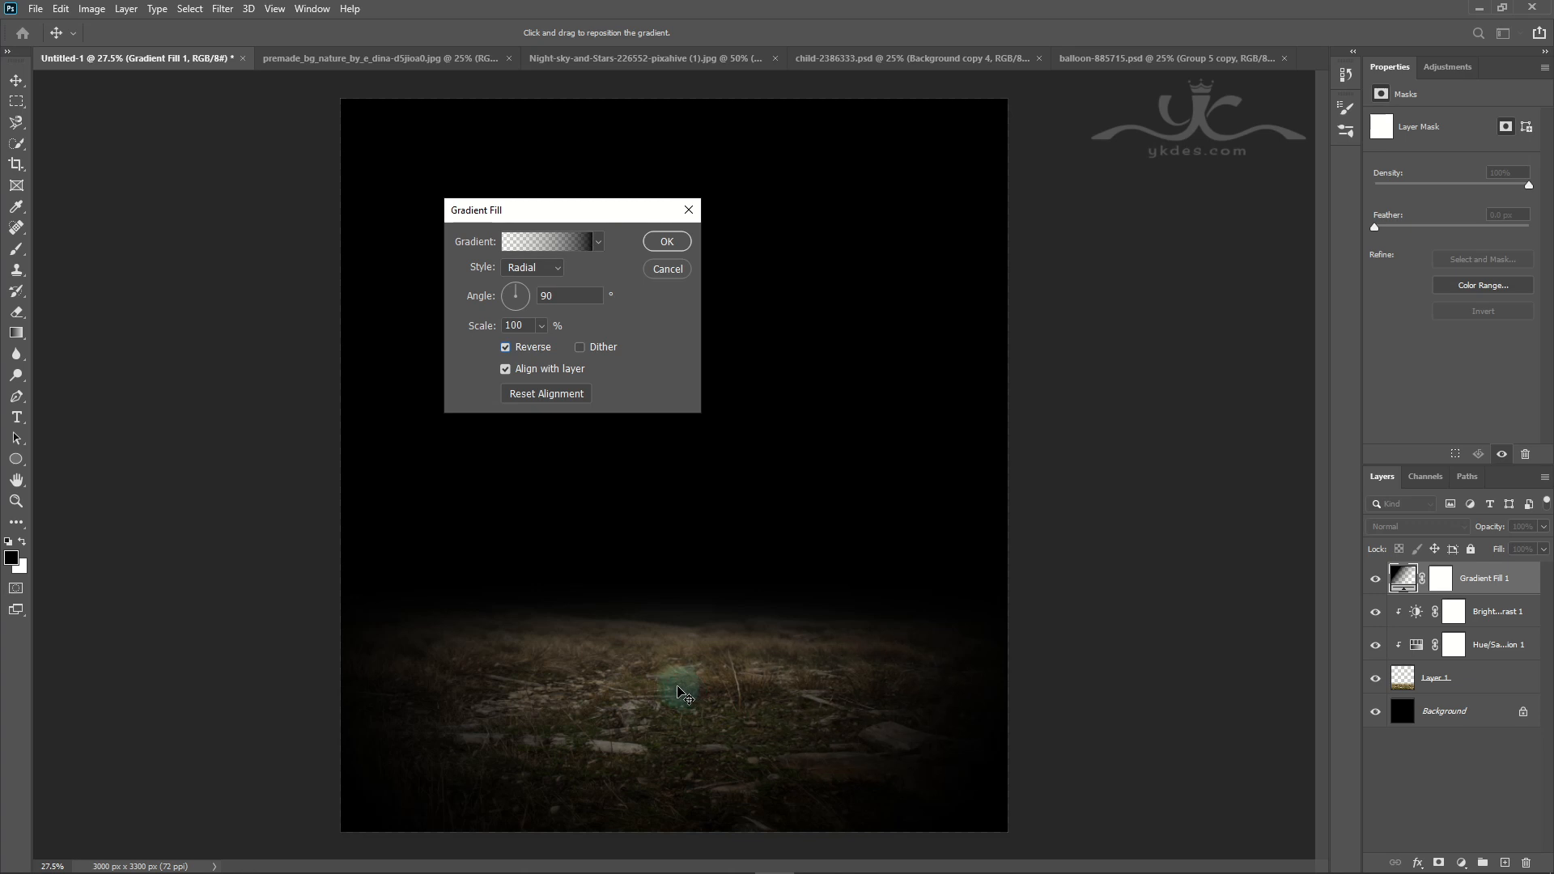
click(666, 241)
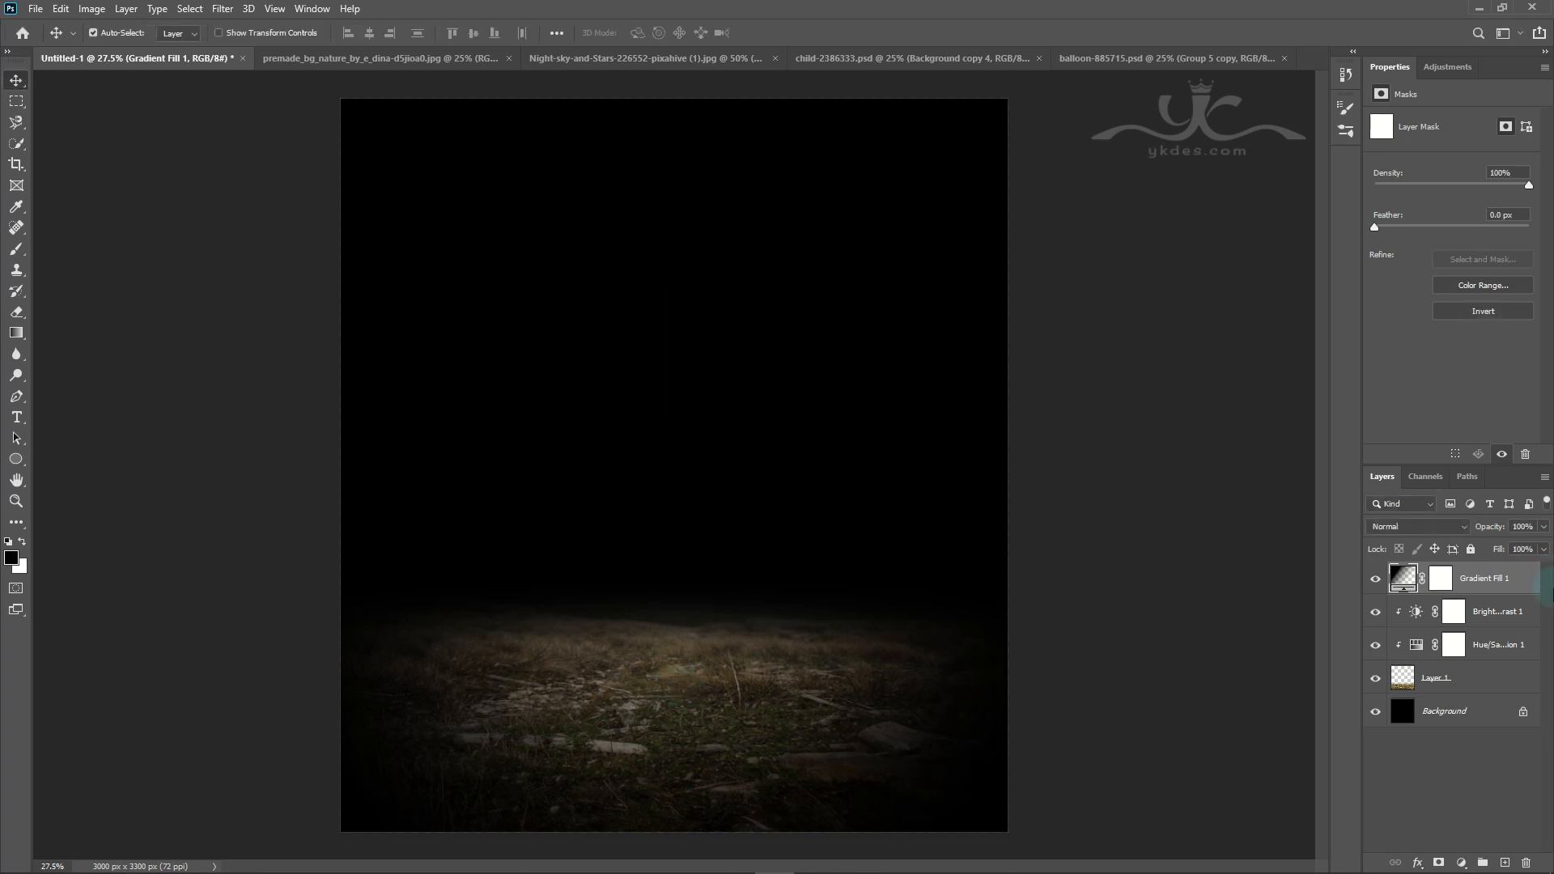
alt+click(1513, 590)
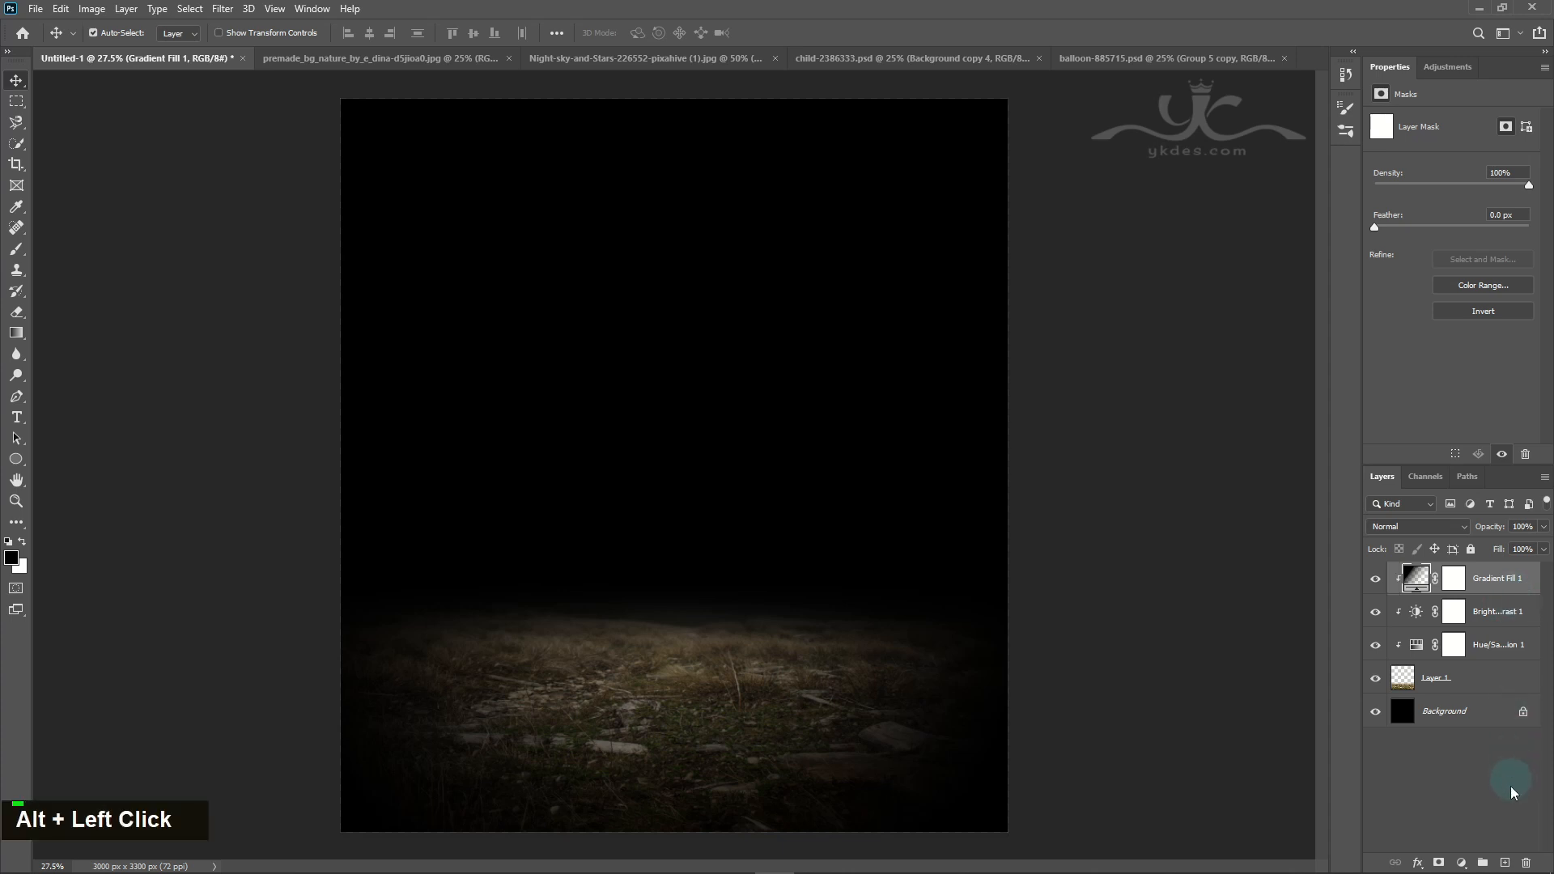
Step: Create a clipped layer above the gradient fill and darken the horizon and ground edges with a 1000 px soft black brush
click(1505, 863)
alt+click(1496, 591)
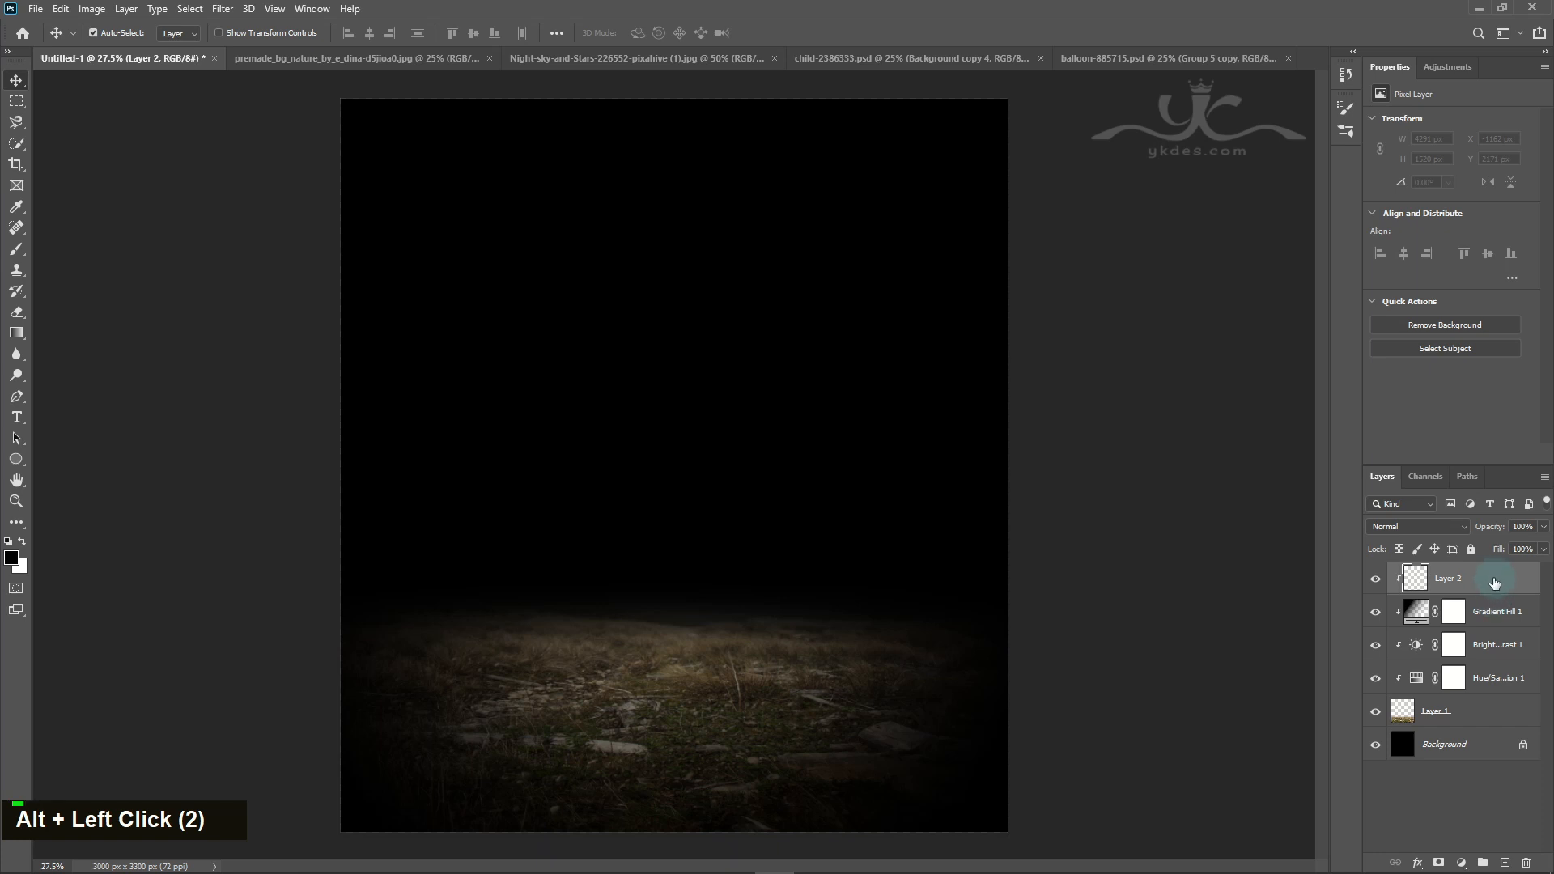
click(16, 249)
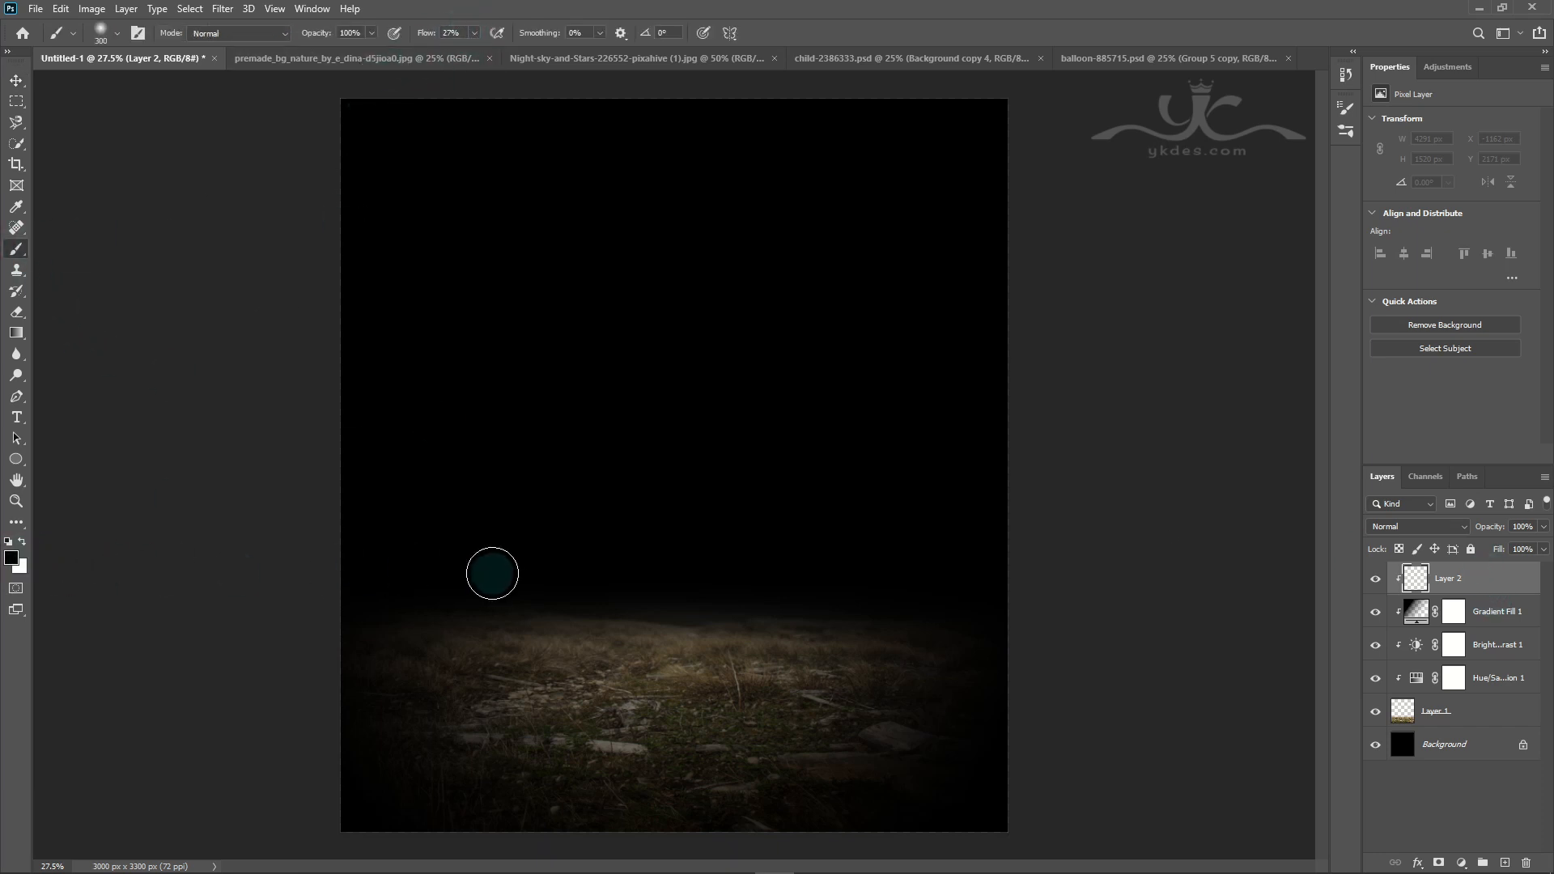
key(bracketright)
key(bracketright)
key(bracketright)
key(bracketright)
key(bracketright)
key(bracketright)
key(bracketright)
mouse_move(669, 535)
mouse_down()
mouse_move(510, 594)
mouse_move(539, 565)
mouse_move(833, 531)
mouse_move(605, 562)
mouse_move(835, 553)
mouse_move(872, 569)
mouse_move(493, 556)
mouse_move(517, 554)
mouse_move(368, 616)
mouse_move(228, 644)
mouse_move(500, 575)
mouse_move(387, 608)
mouse_move(856, 540)
mouse_move(884, 579)
mouse_up()
click(17, 82)
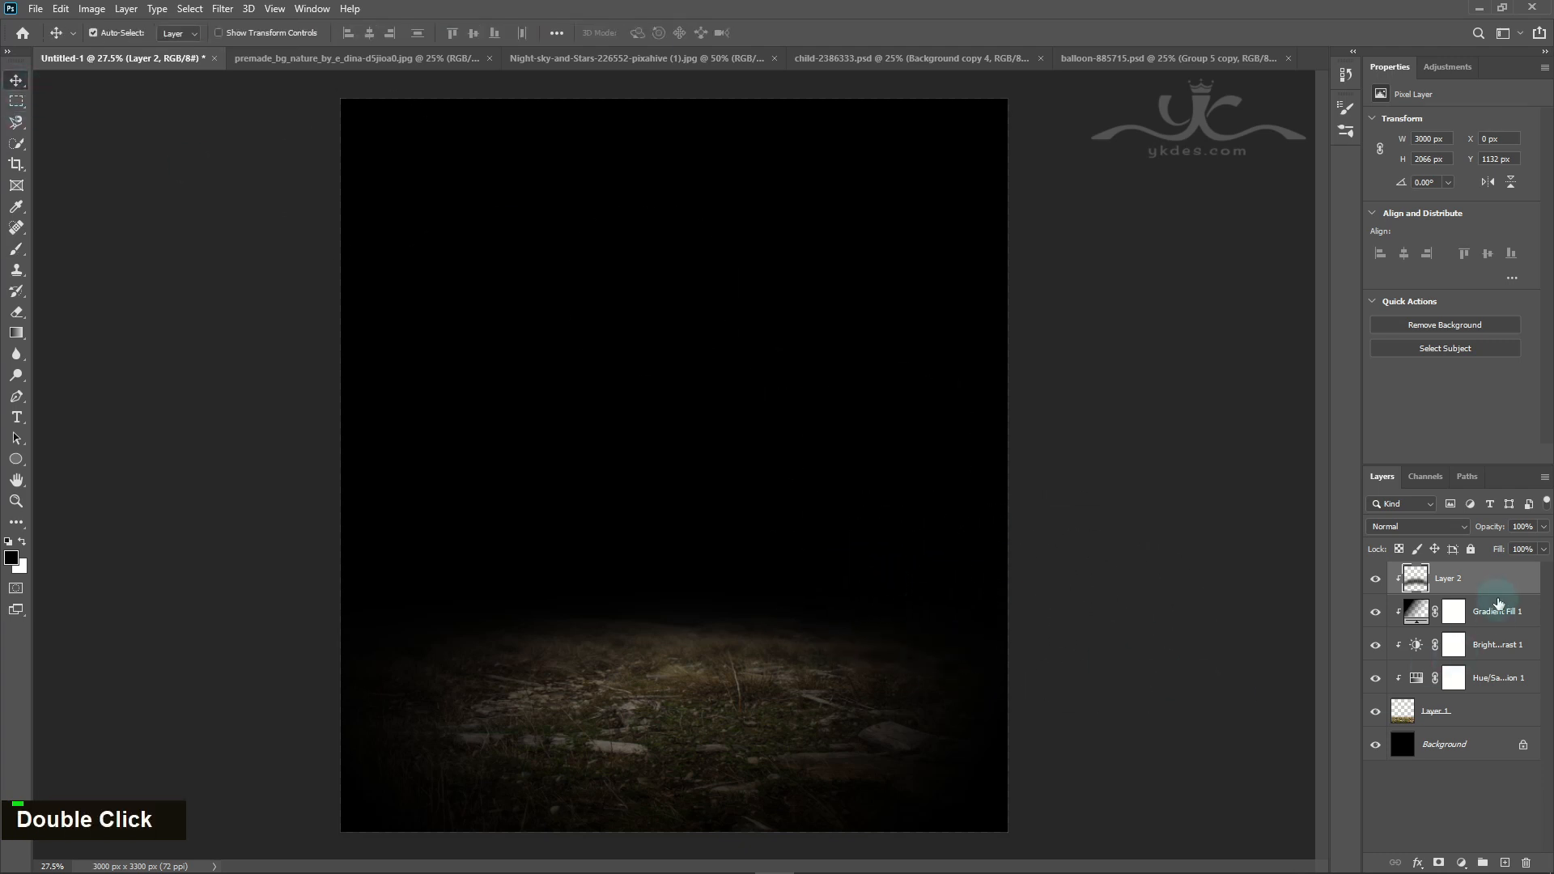
Step: Create another clipped layer and paint a bright white glow in the middle of the ground with a 1200 px soft brush
click(1504, 864)
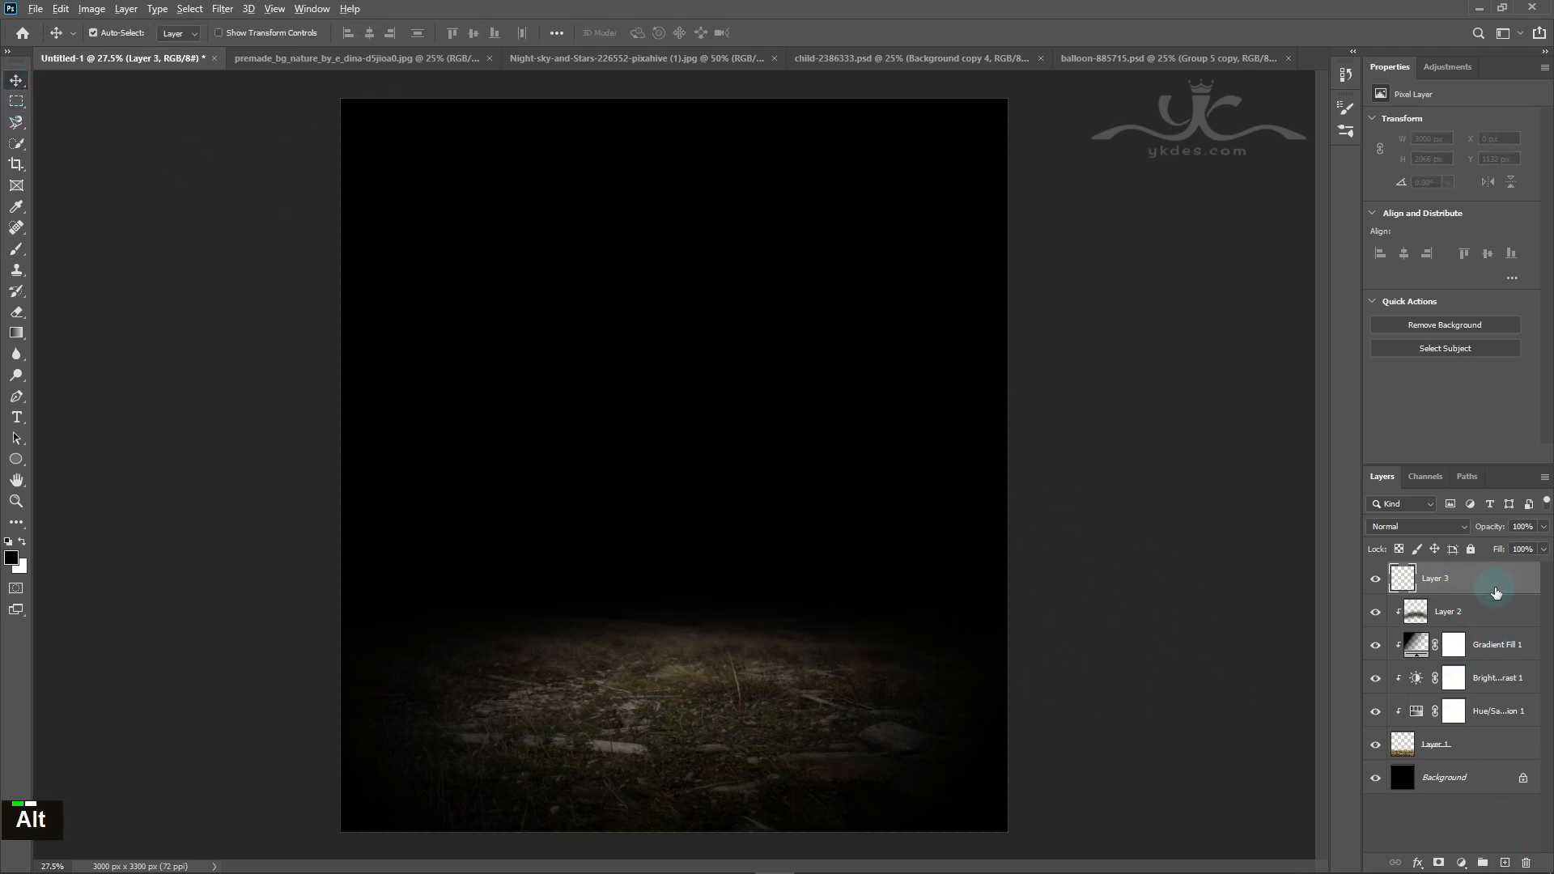
alt+click(1504, 589)
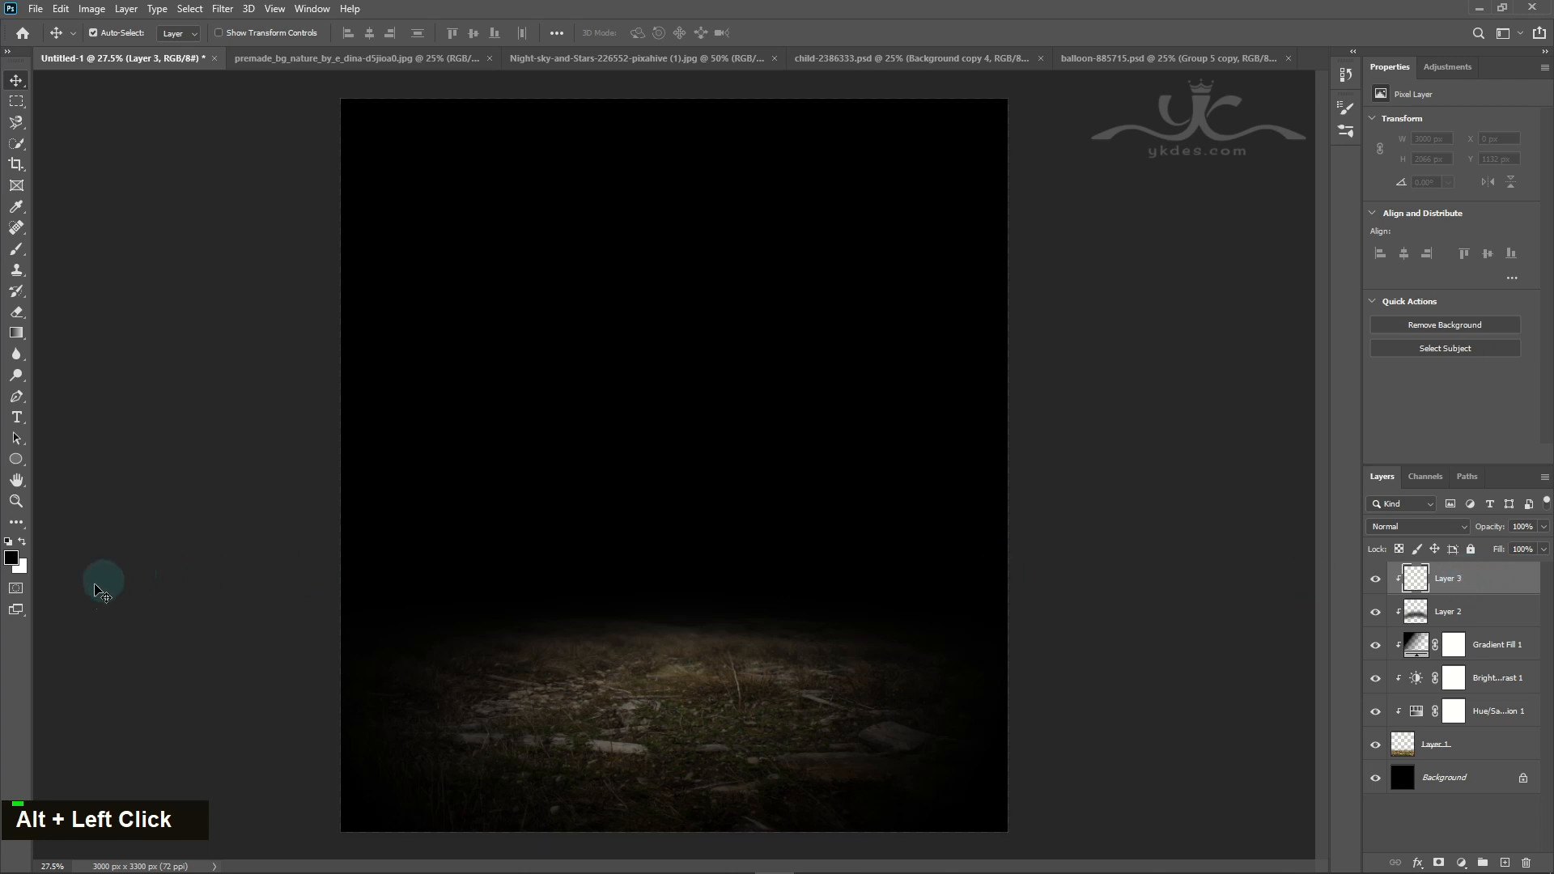
click(16, 249)
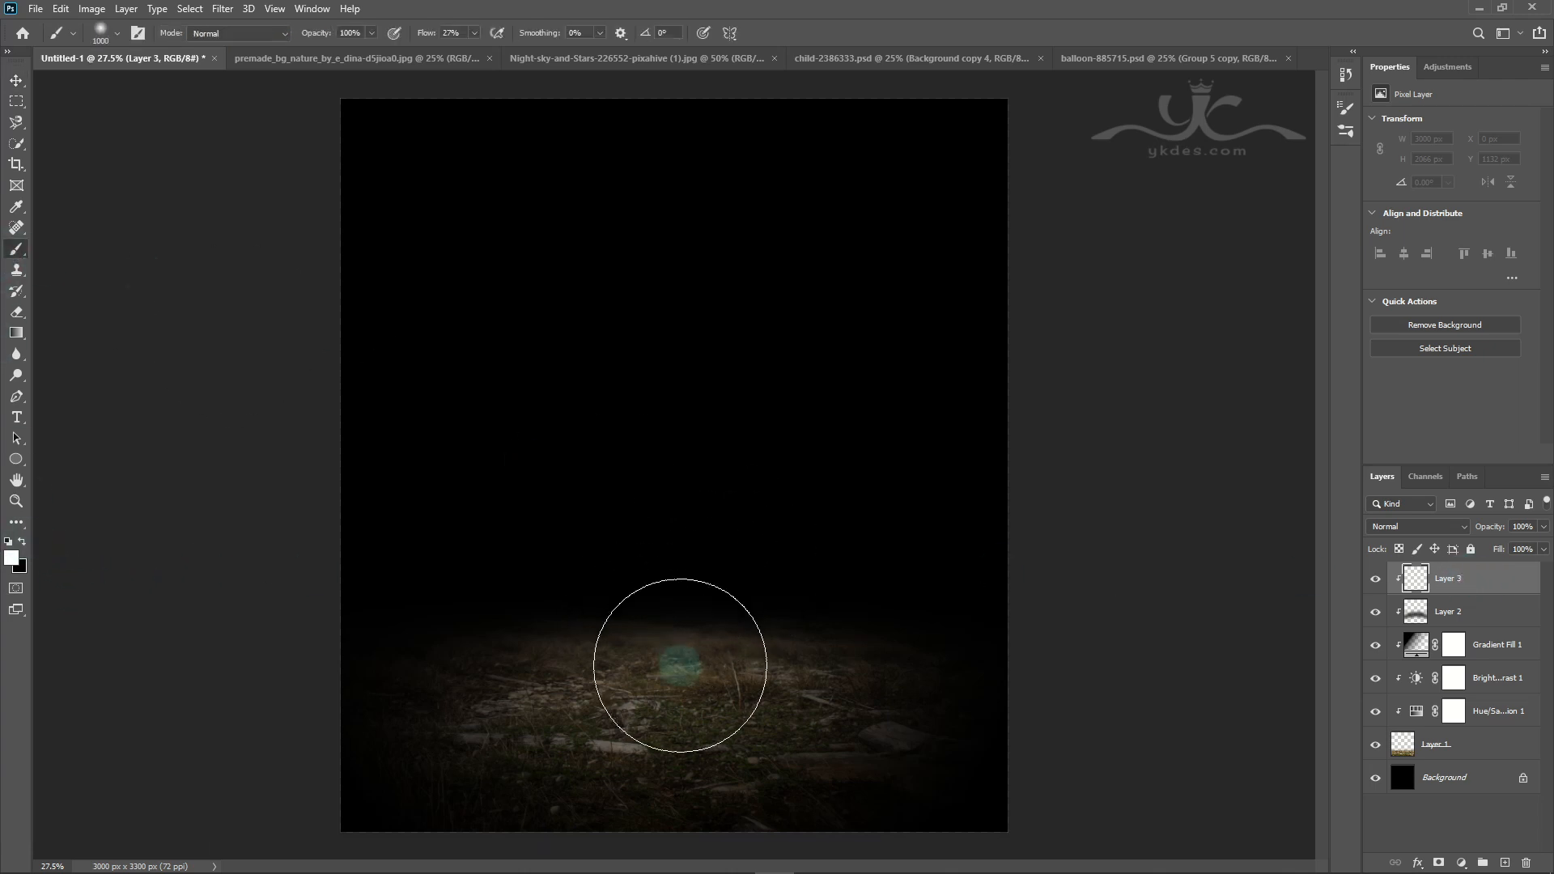
key(bracketright)
key(bracketright)
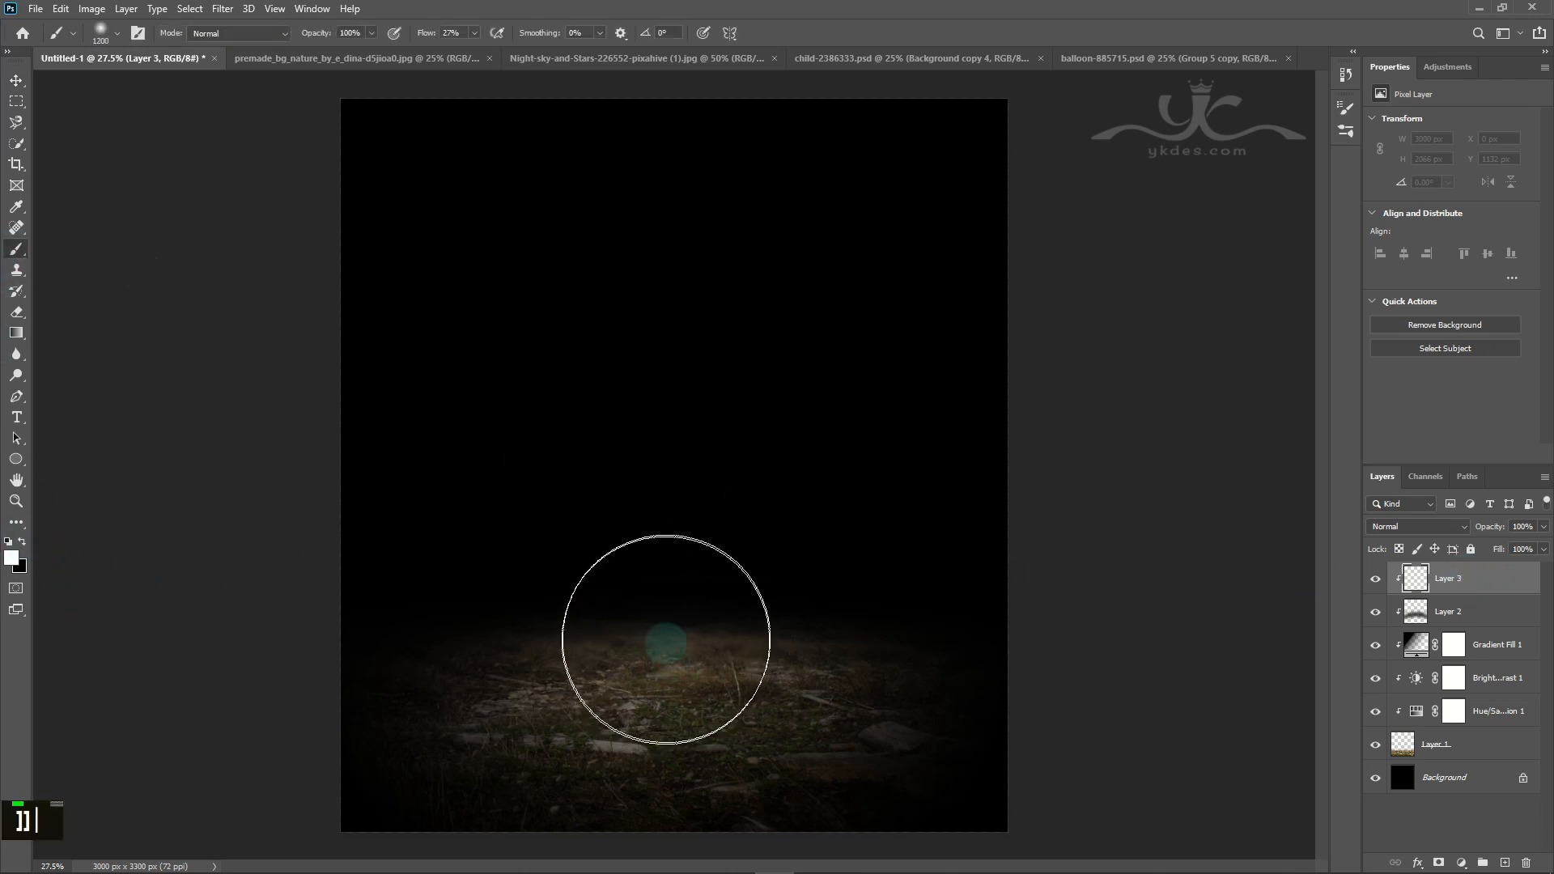
double_click(665, 640)
double_click(667, 638)
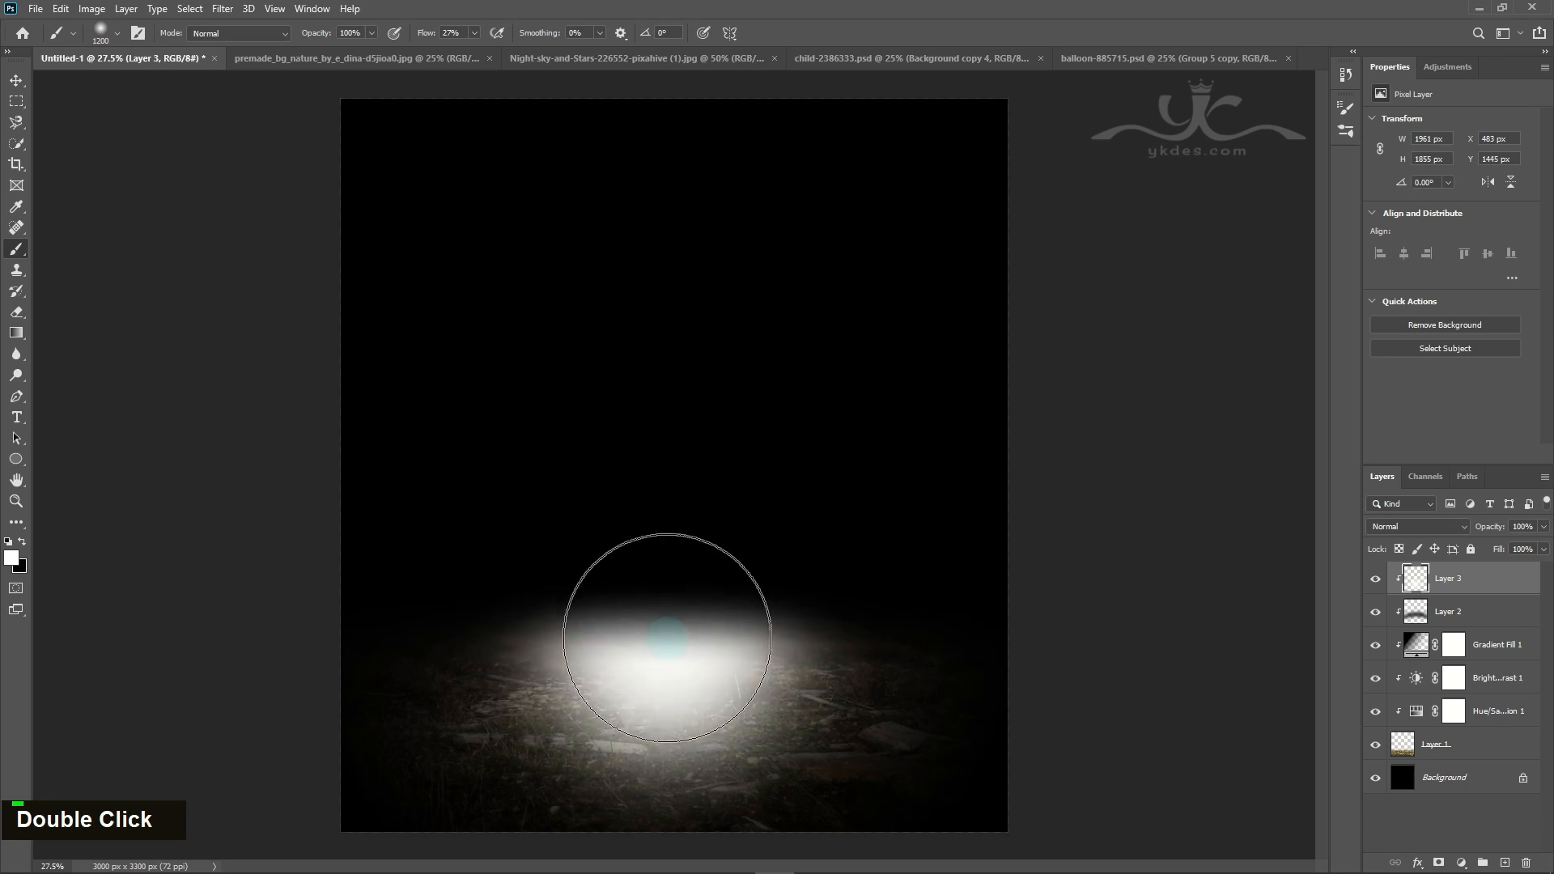
double_click(667, 637)
click(16, 81)
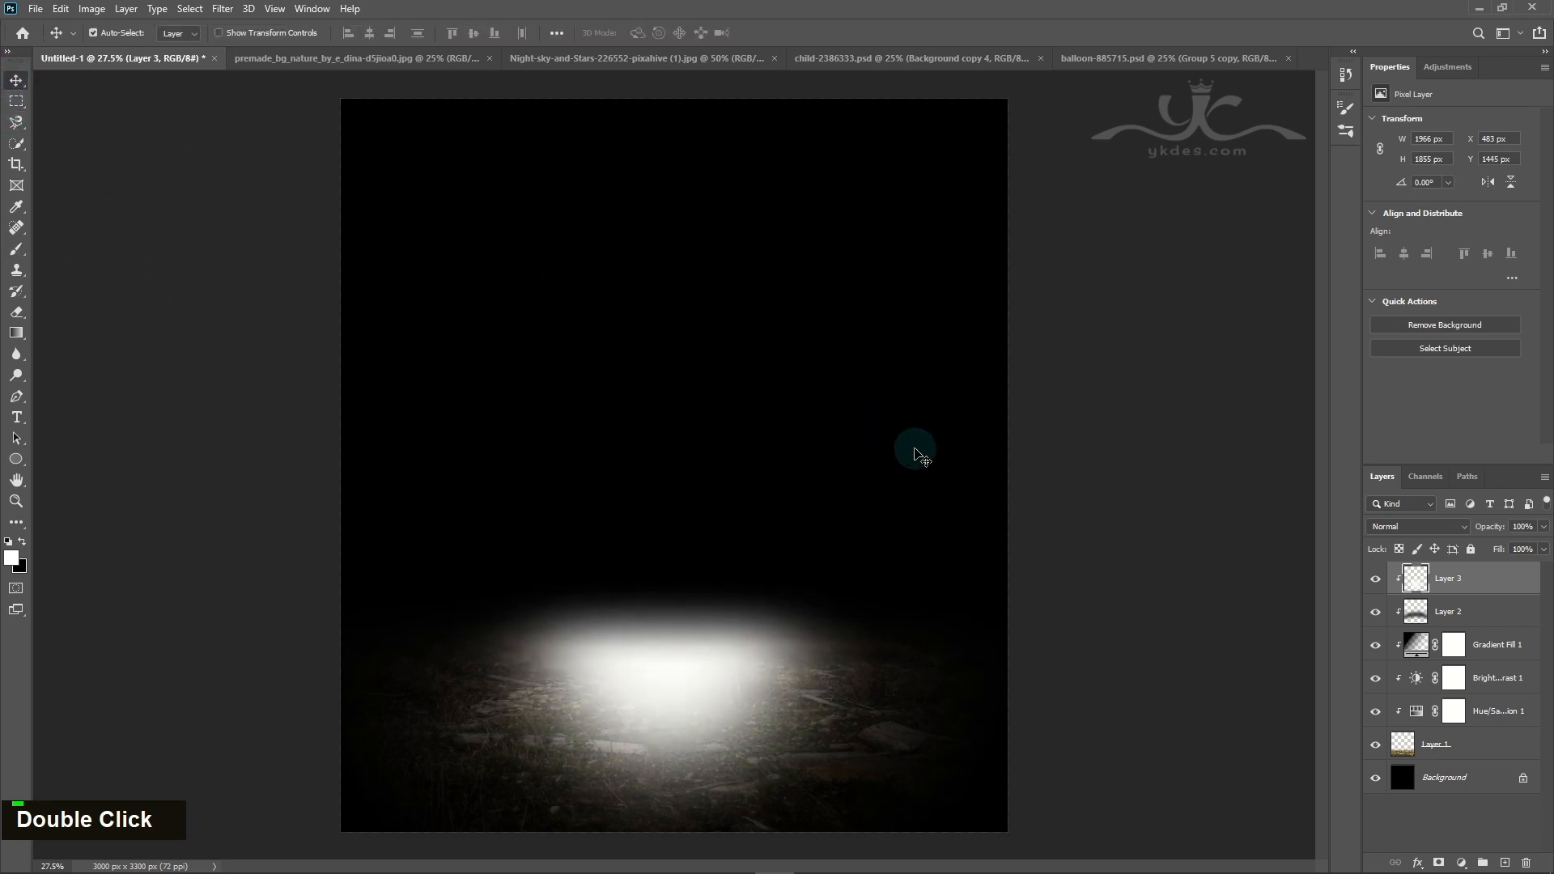
Step: Flatten and widen the white glow layer to about 2681 × 795 px, centred over the middle of the ground
key(ctrl+t)
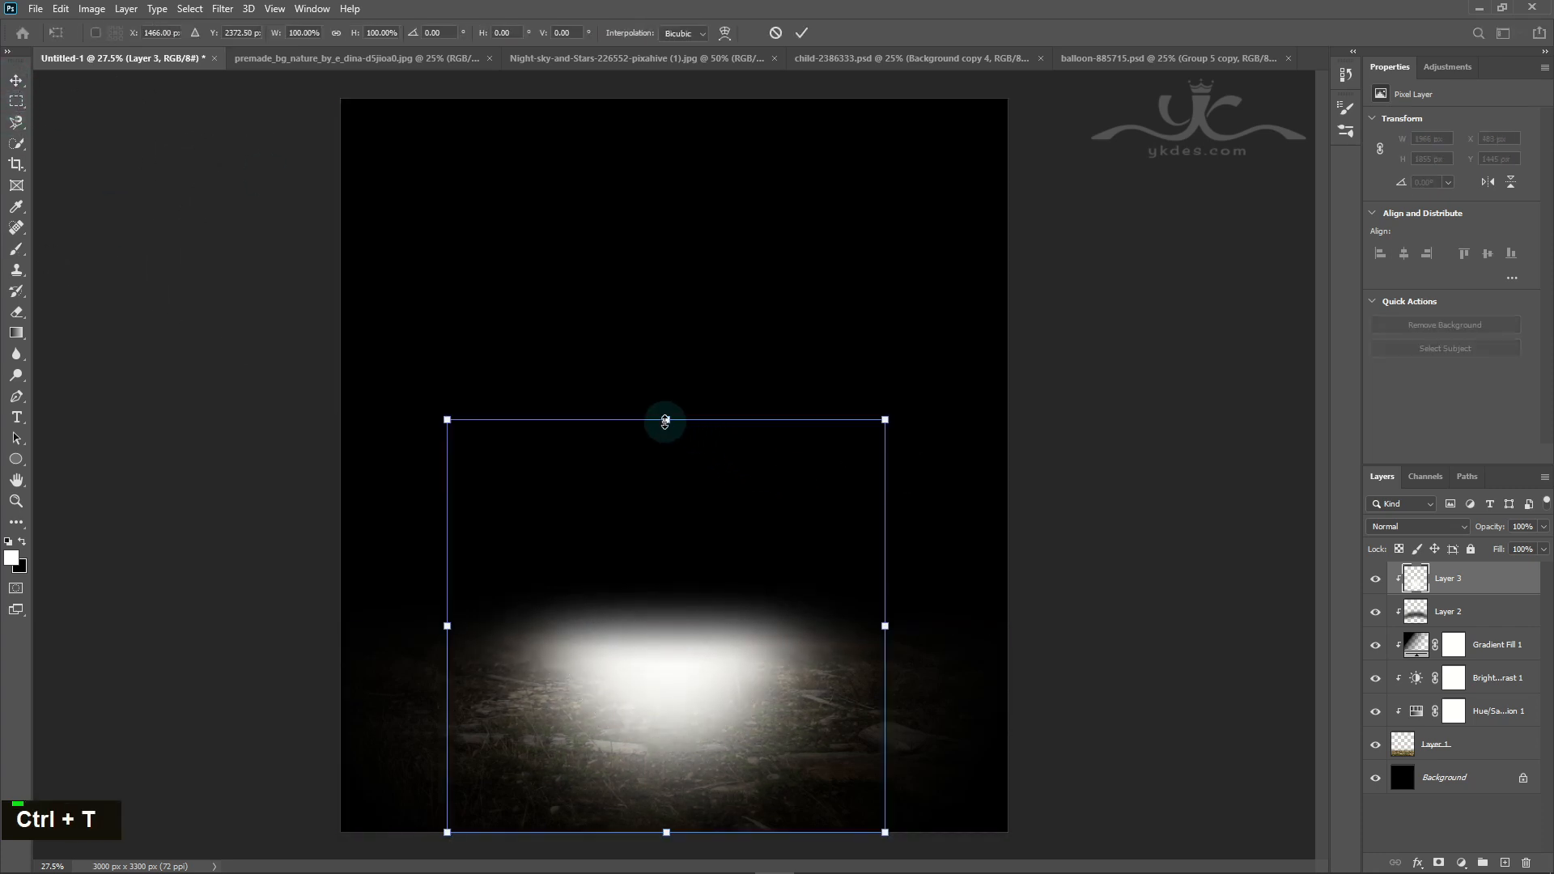
drag(666, 420, 680, 671)
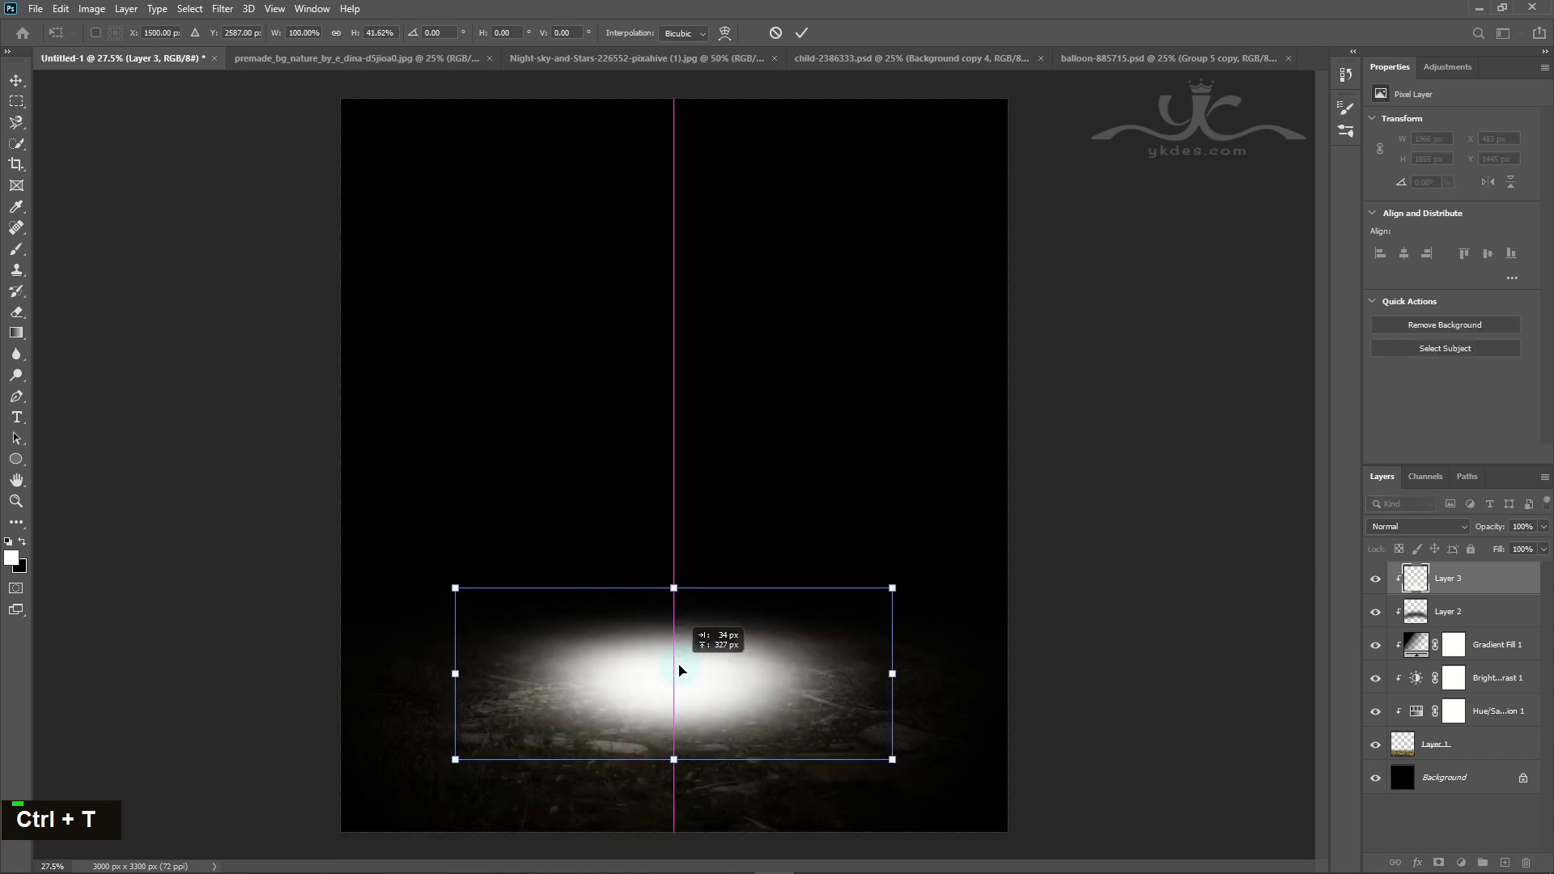
drag(894, 675, 969, 673)
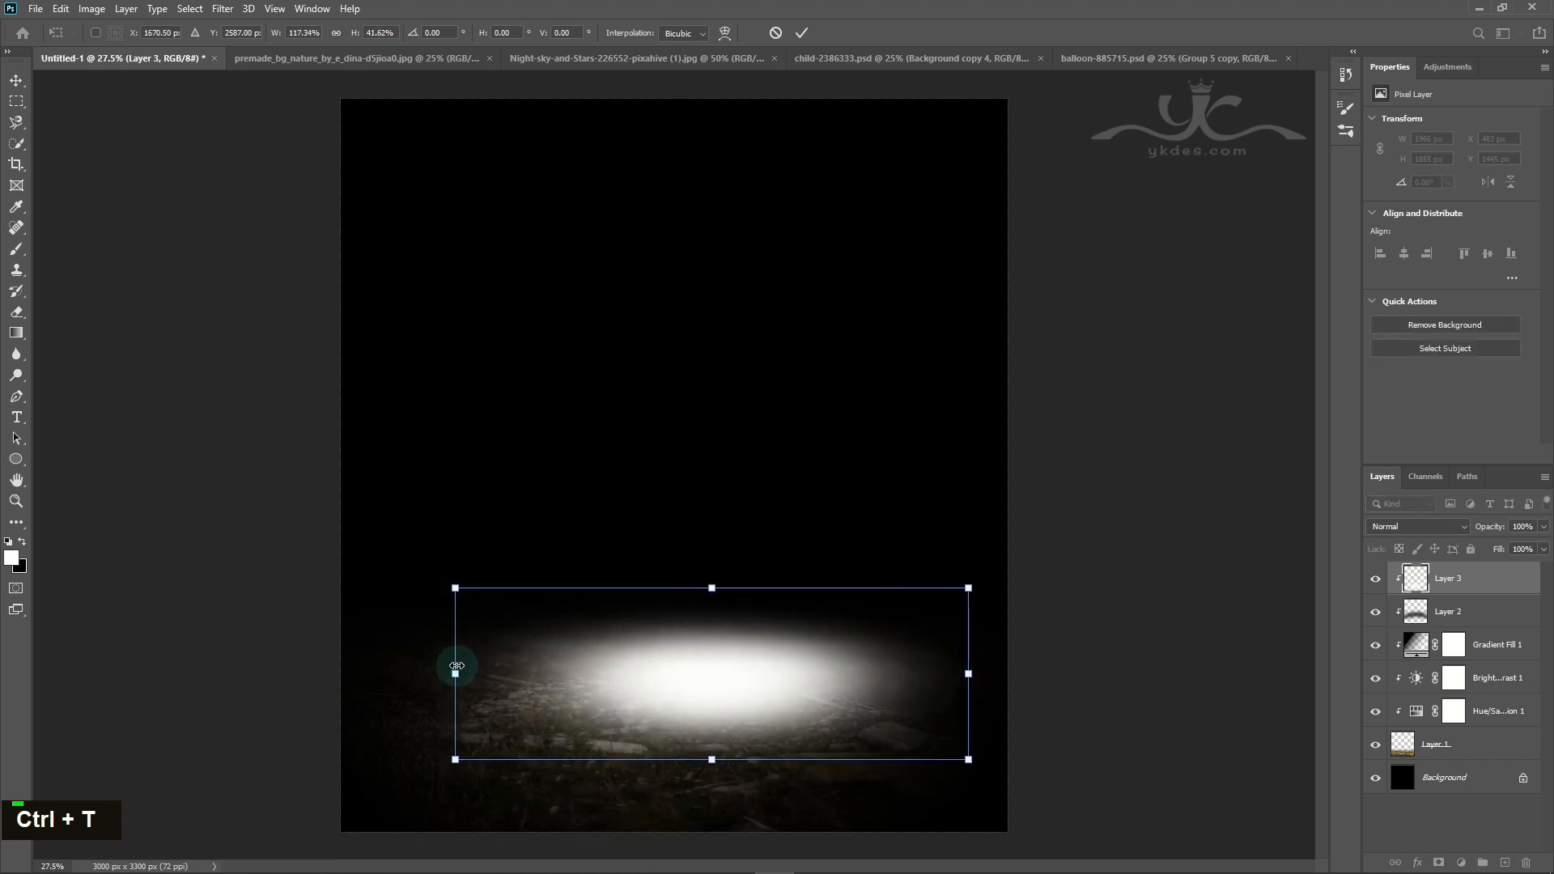
drag(457, 673, 365, 674)
mouse_move(667, 760)
mouse_down()
mouse_move(656, 808)
mouse_move(657, 785)
mouse_up()
drag(667, 588, 667, 602)
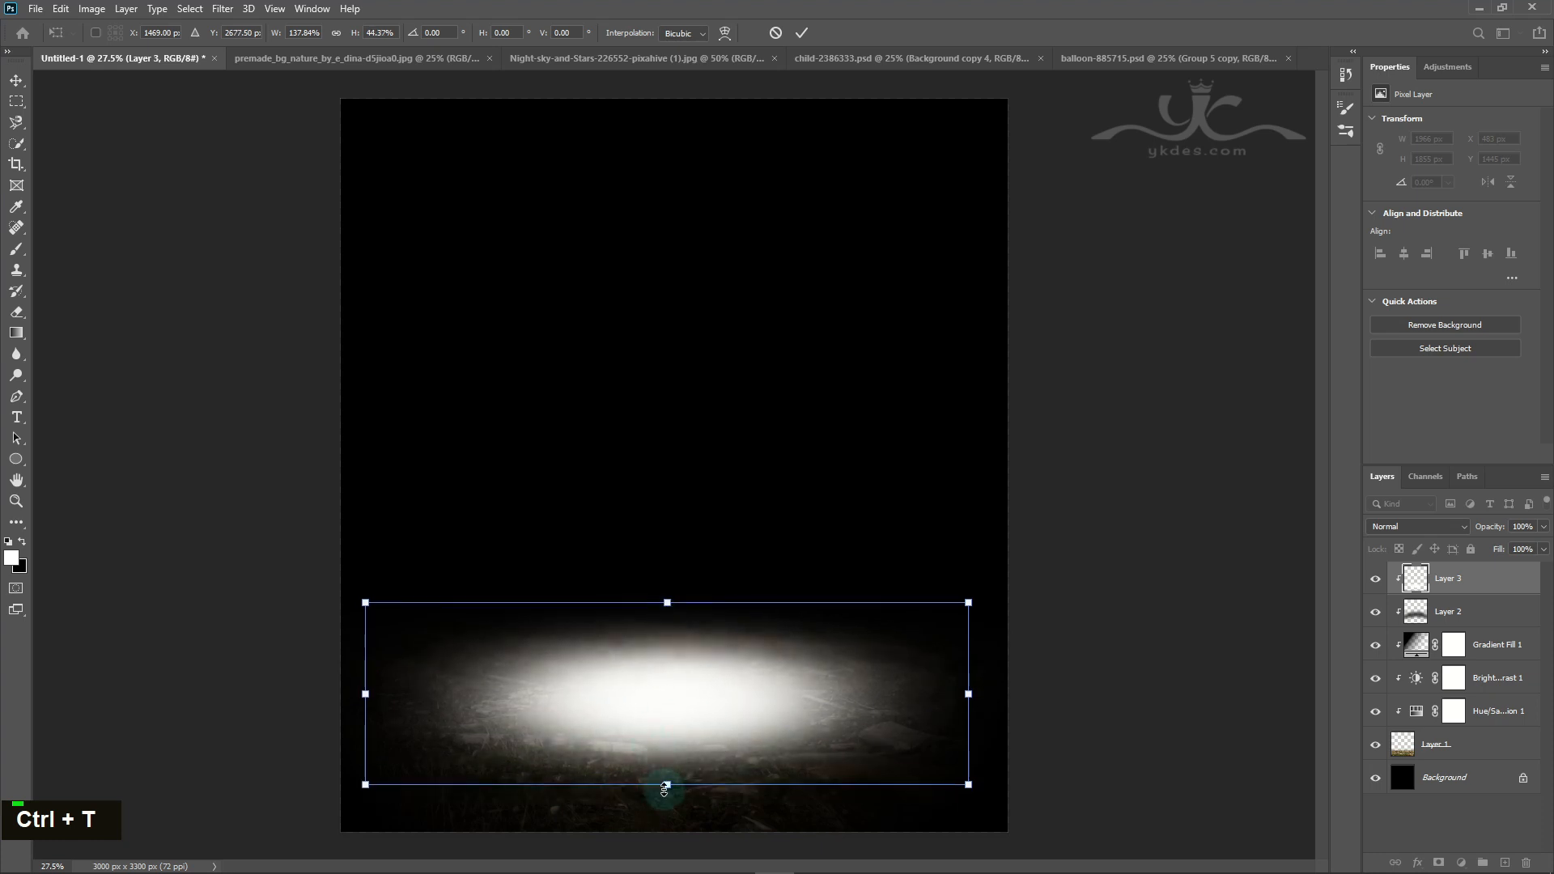
drag(667, 785, 667, 779)
key(Return)
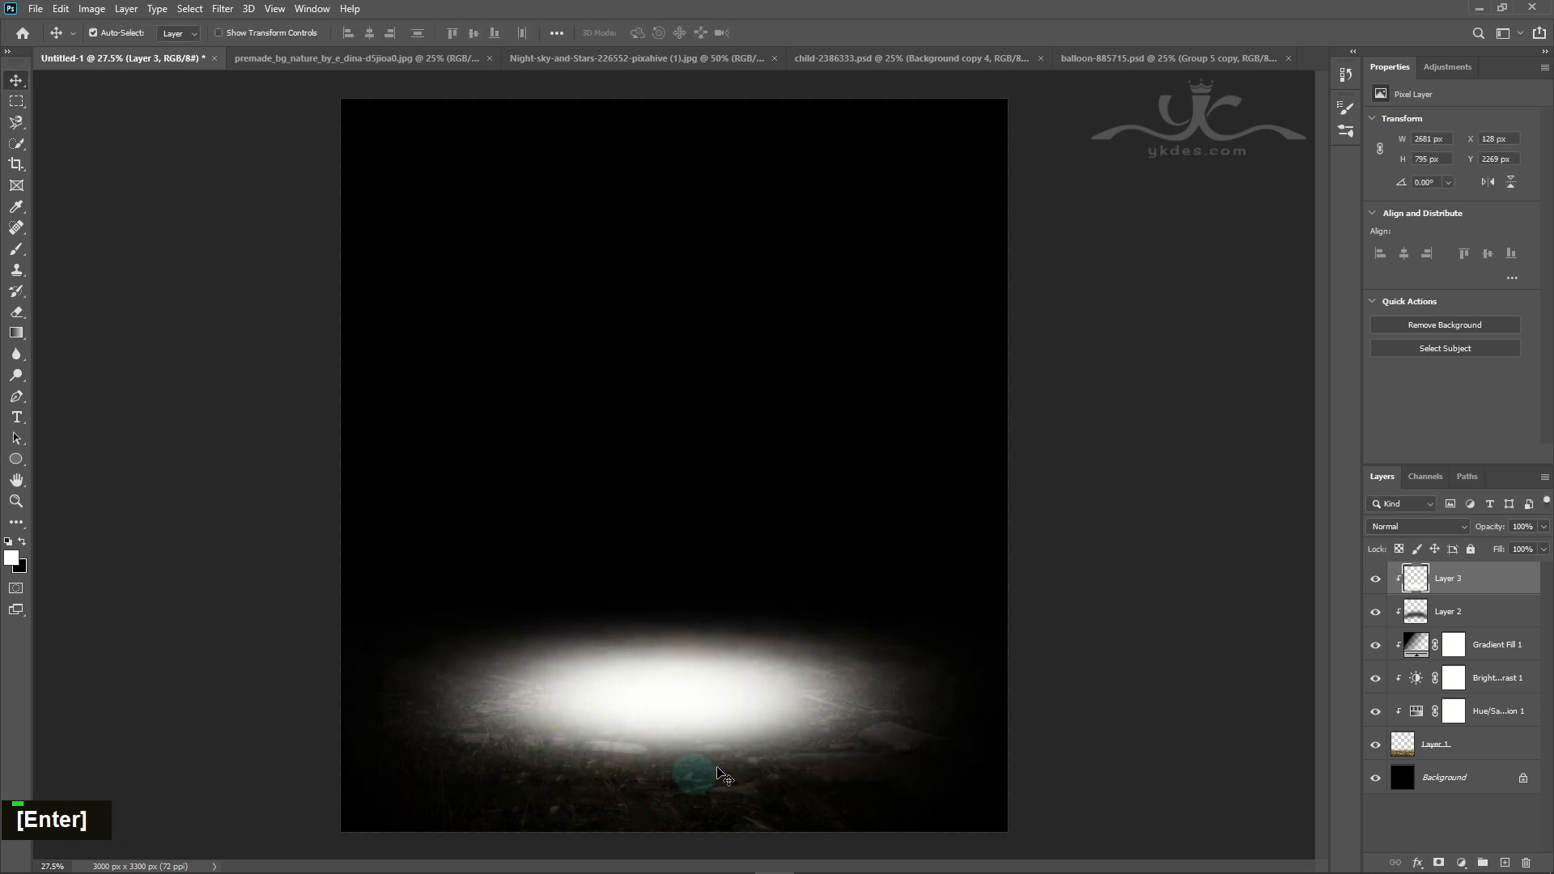
Step: Set the glow layer's blend mode to Overlay and its opacity to 75%
click(1423, 528)
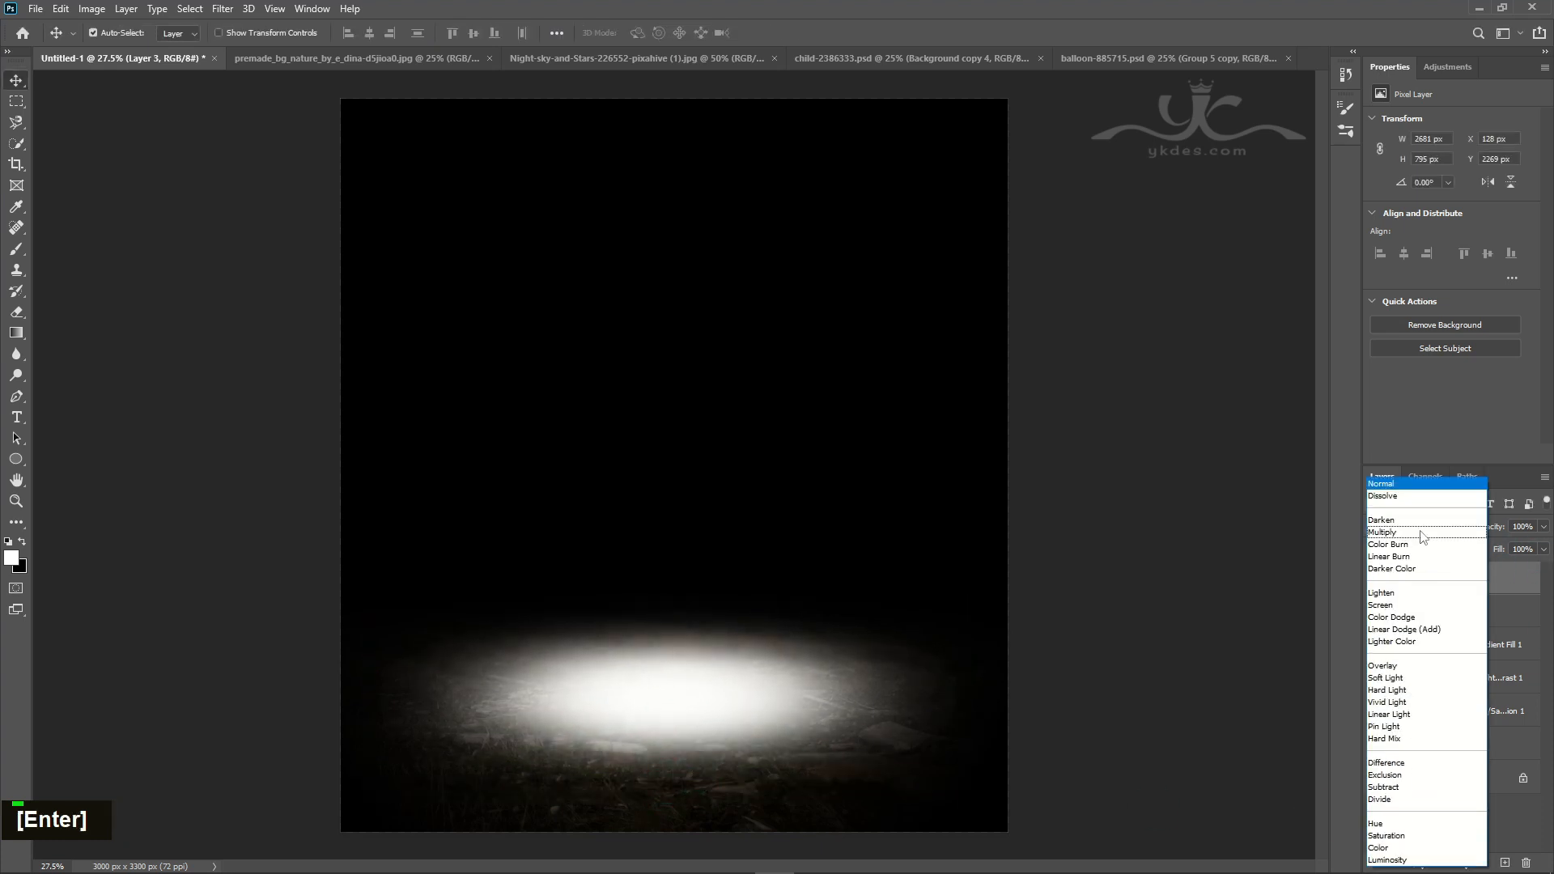
click(1386, 666)
click(1544, 528)
drag(1538, 552, 1529, 556)
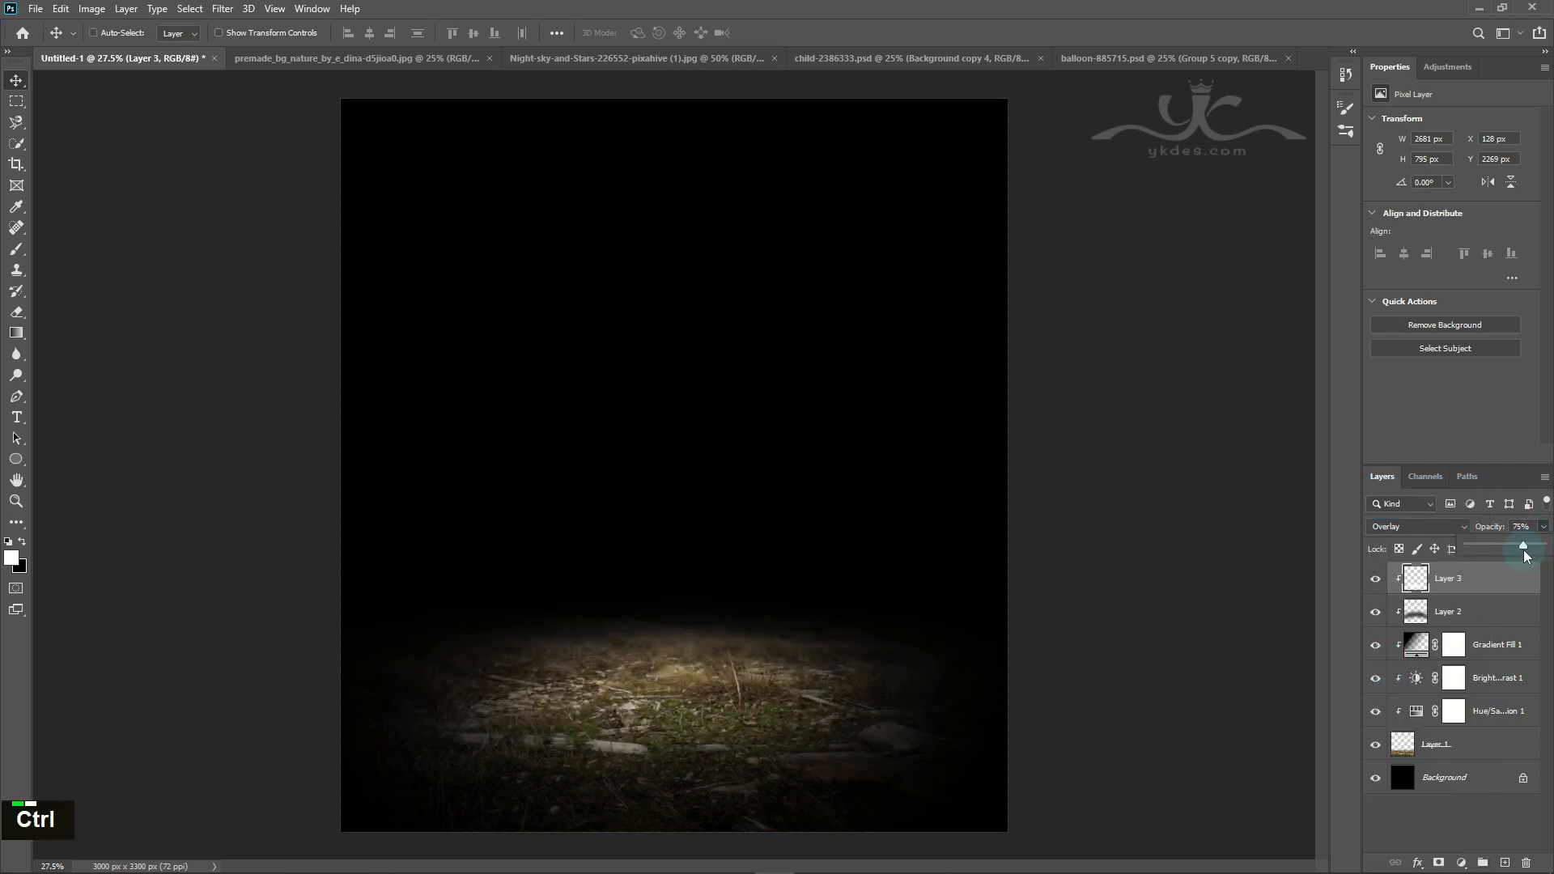
Step: Stretch the glow layer past both sides of the canvas, to about 3774 × 919 px
key(ctrl+t)
drag(965, 691, 1101, 690)
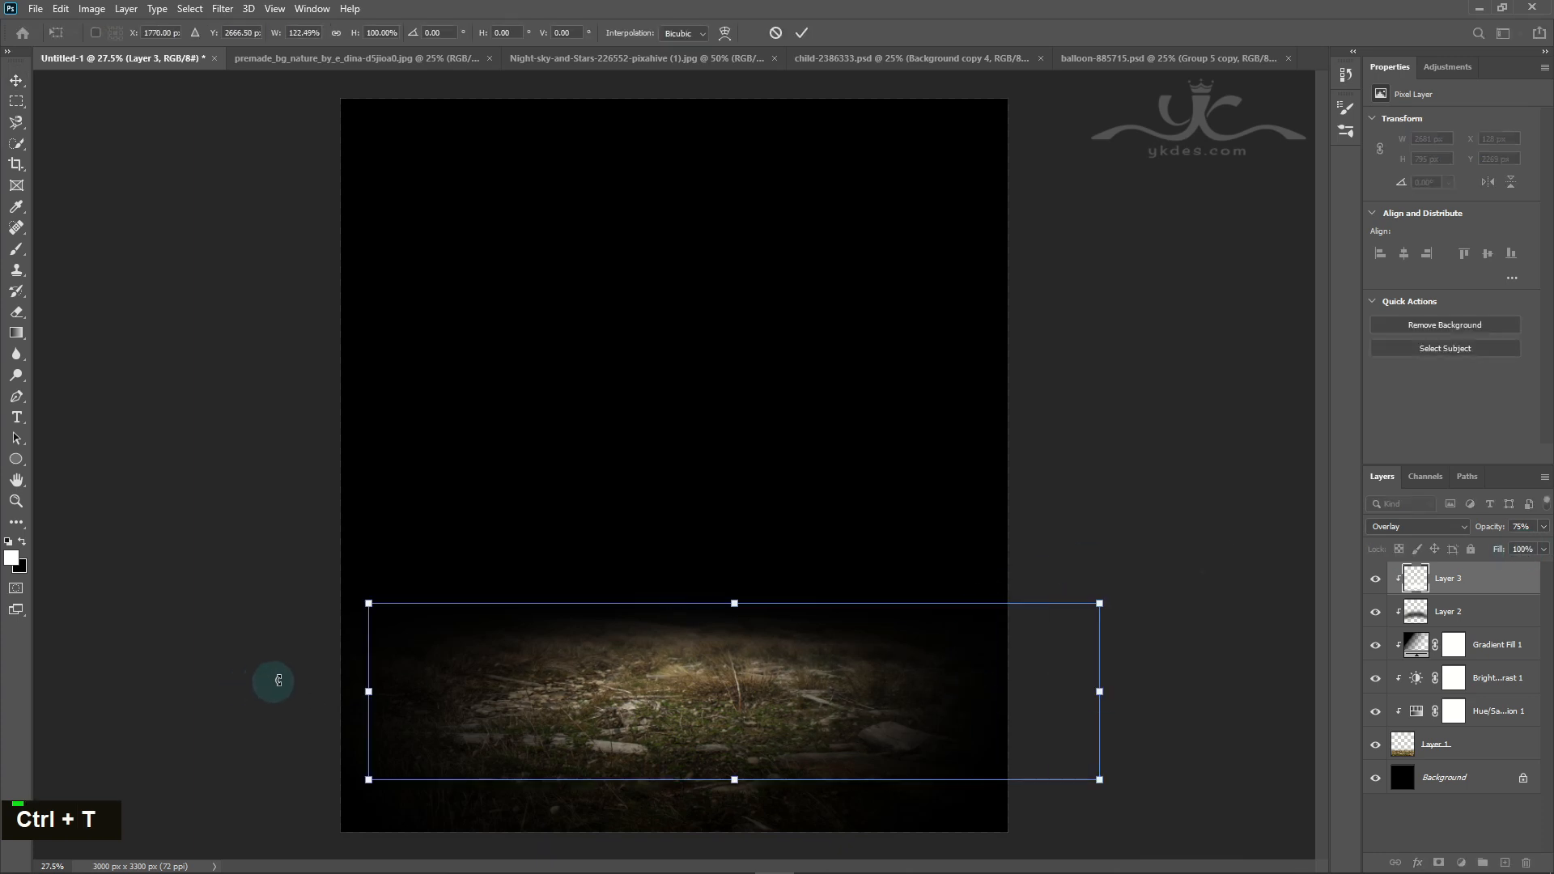
drag(368, 691, 259, 691)
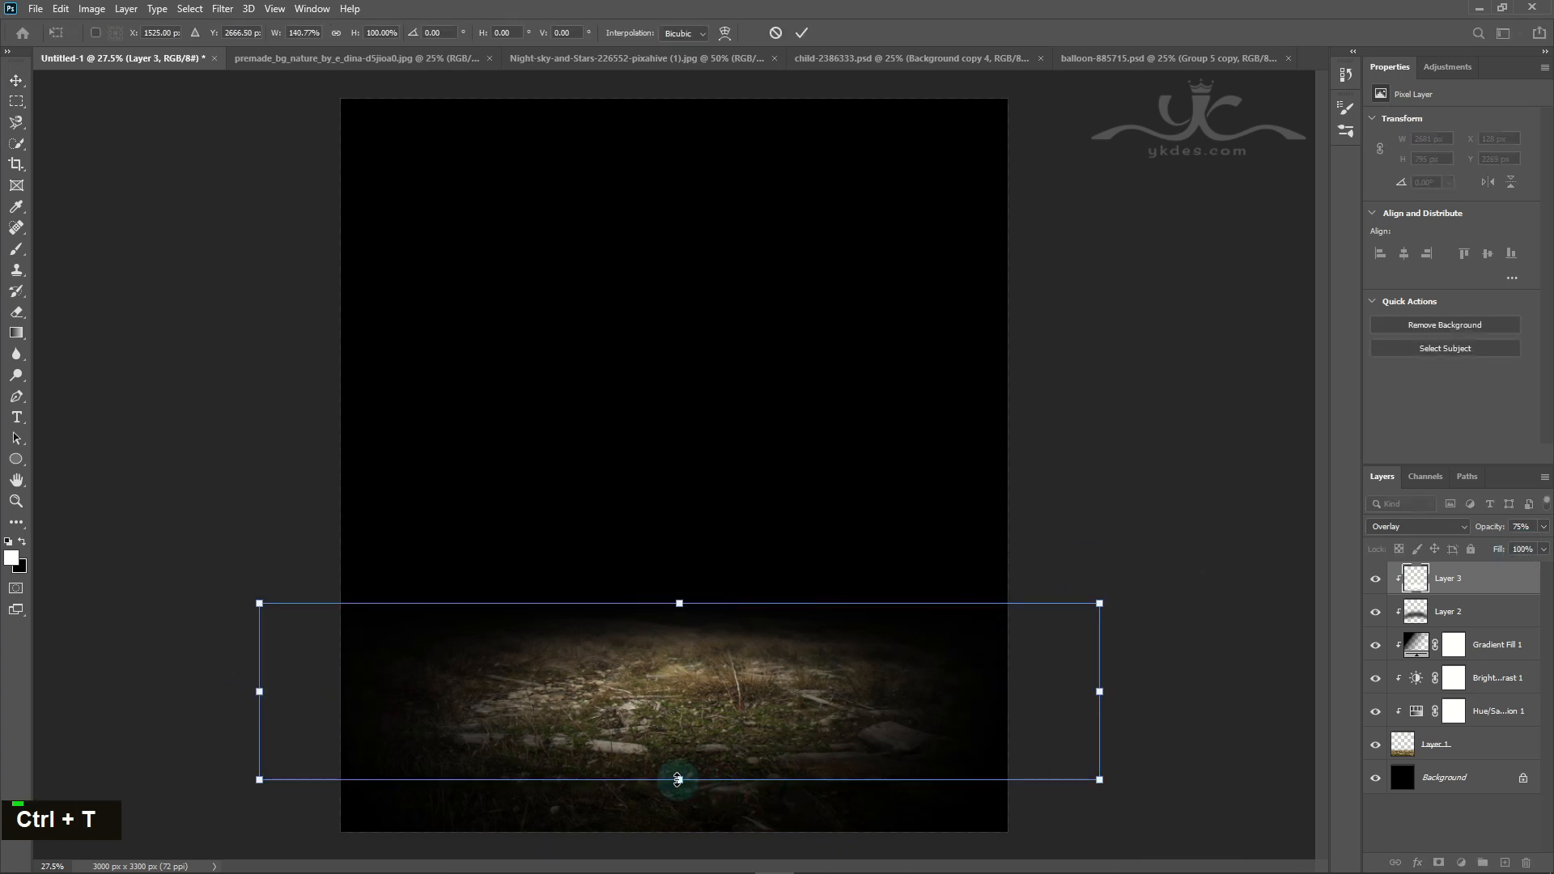
drag(678, 780, 659, 802)
mouse_move(703, 604)
mouse_down()
mouse_move(700, 569)
mouse_move(683, 590)
mouse_up()
key(Return)
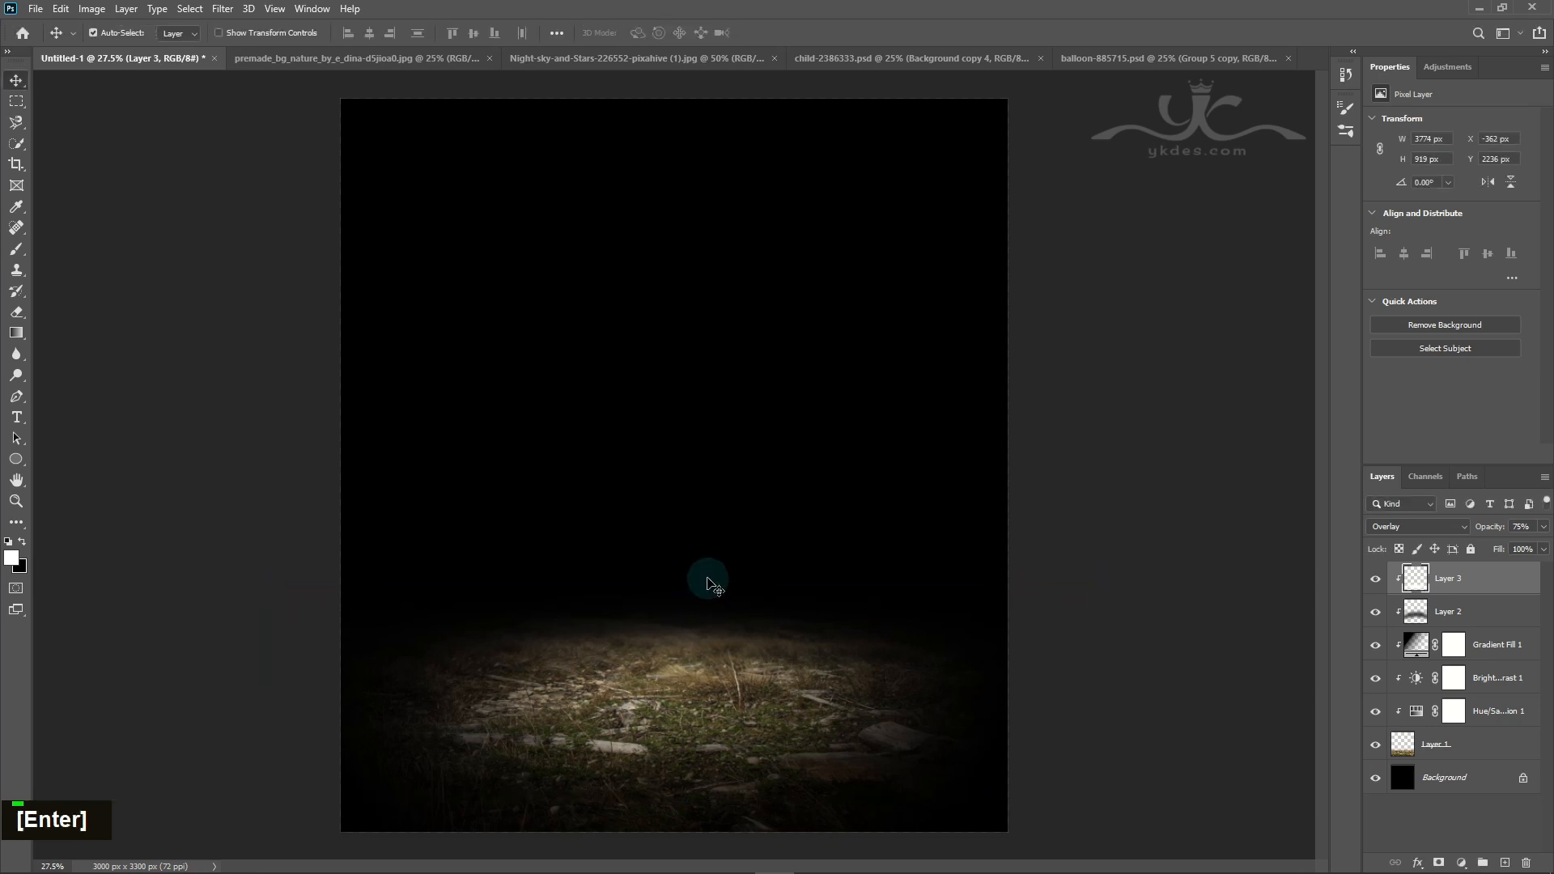
Step: Set the scale of the ground's radial Gradient Fill to 111%
click(1416, 644)
double_click(1416, 644)
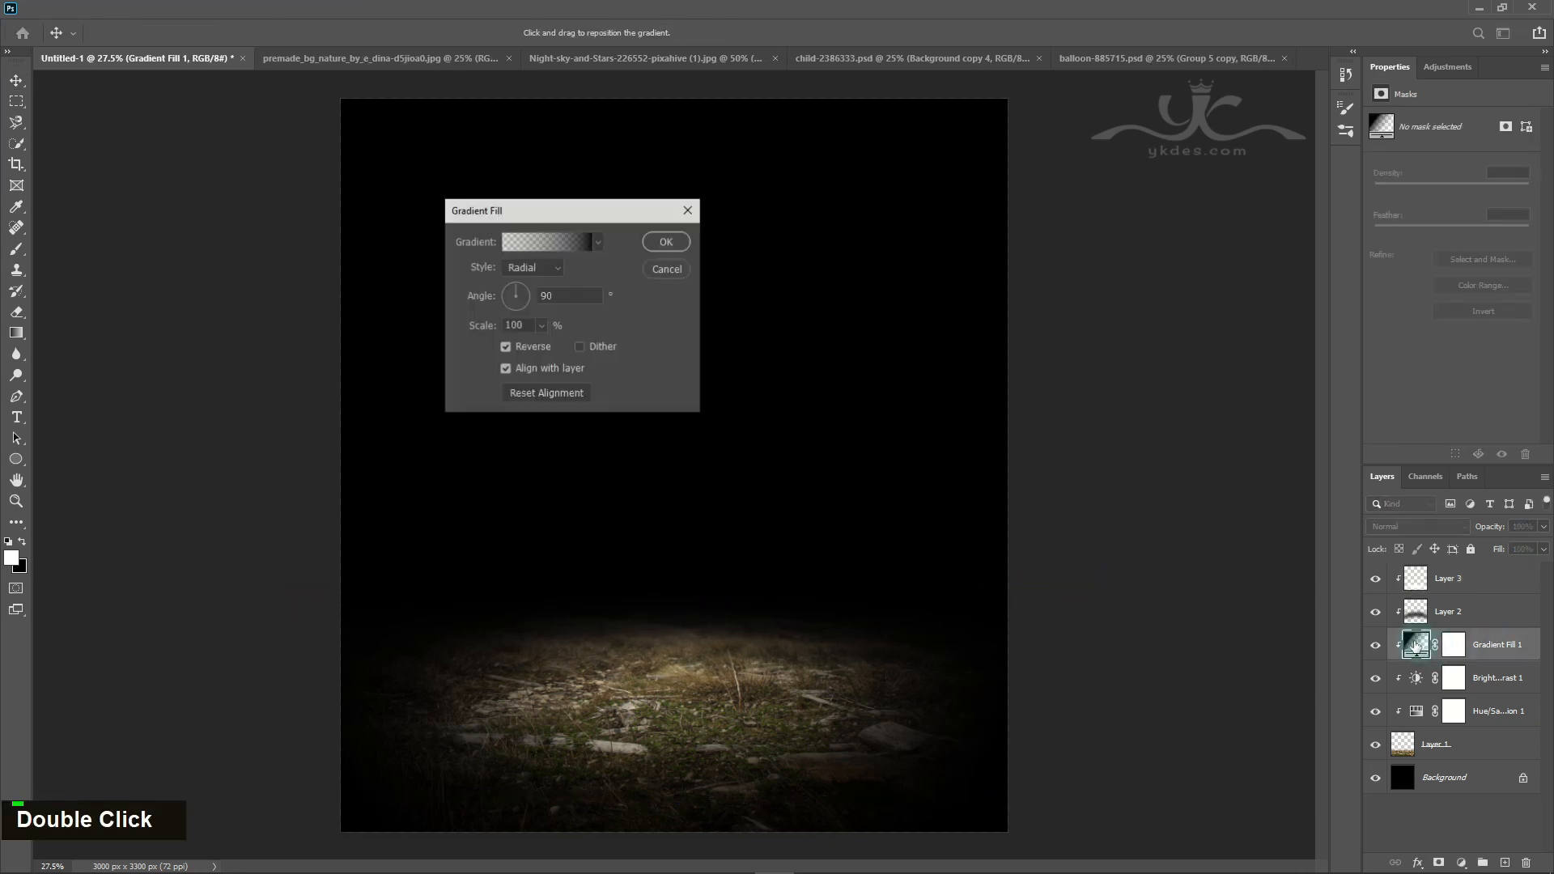
click(541, 327)
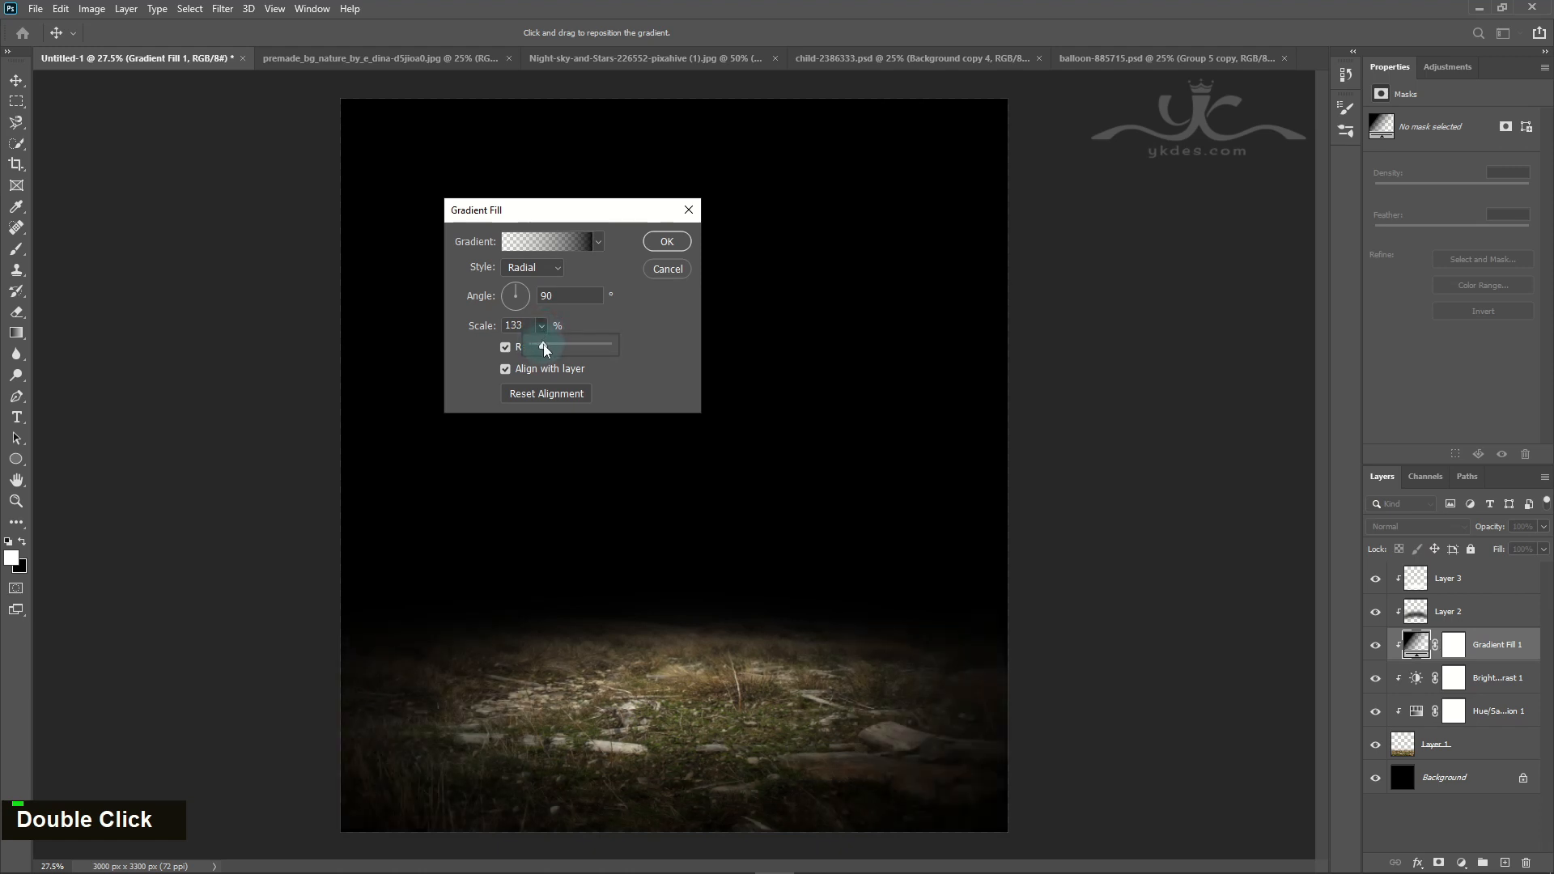
drag(544, 349, 542, 349)
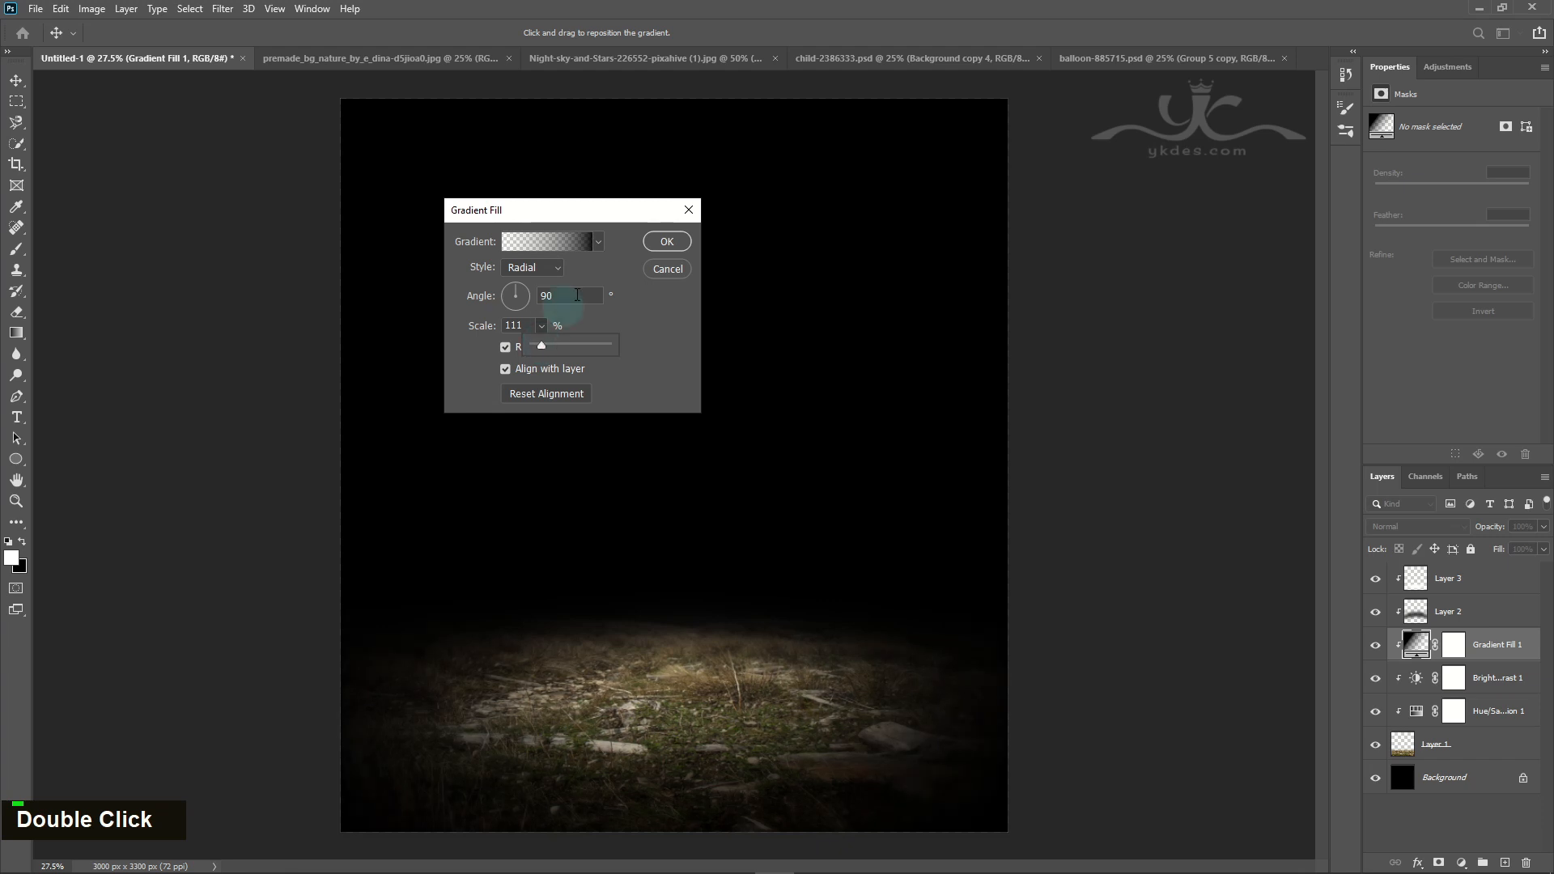
click(659, 243)
click(659, 243)
Step: Create a layer above the background, stamp white fog over the horizon with a 3200 px fog brush, and lower its opacity to 38%
click(1492, 781)
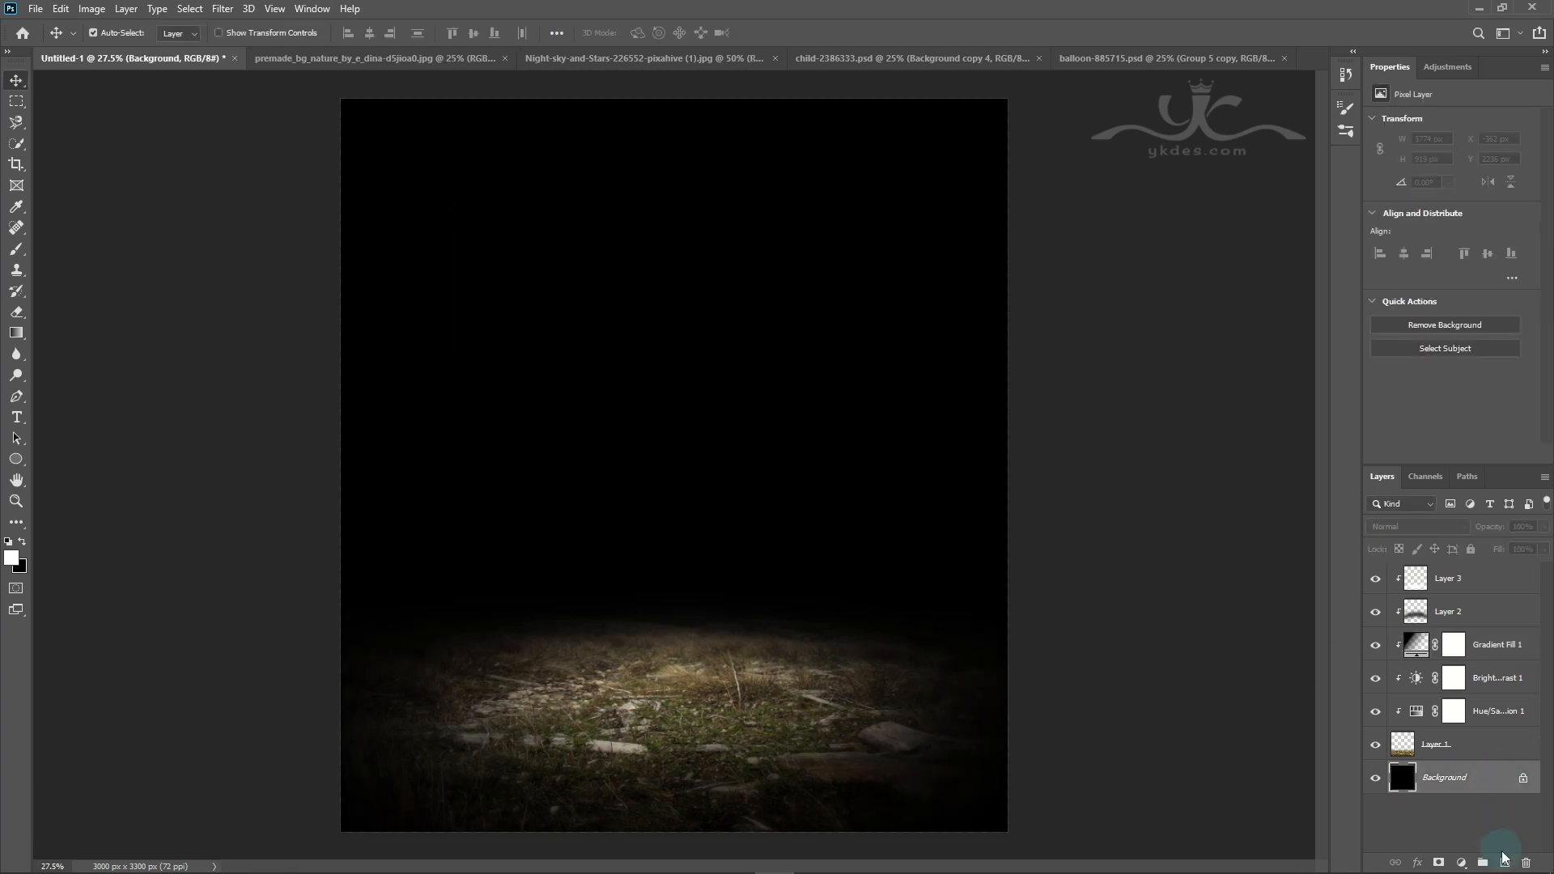
click(1505, 863)
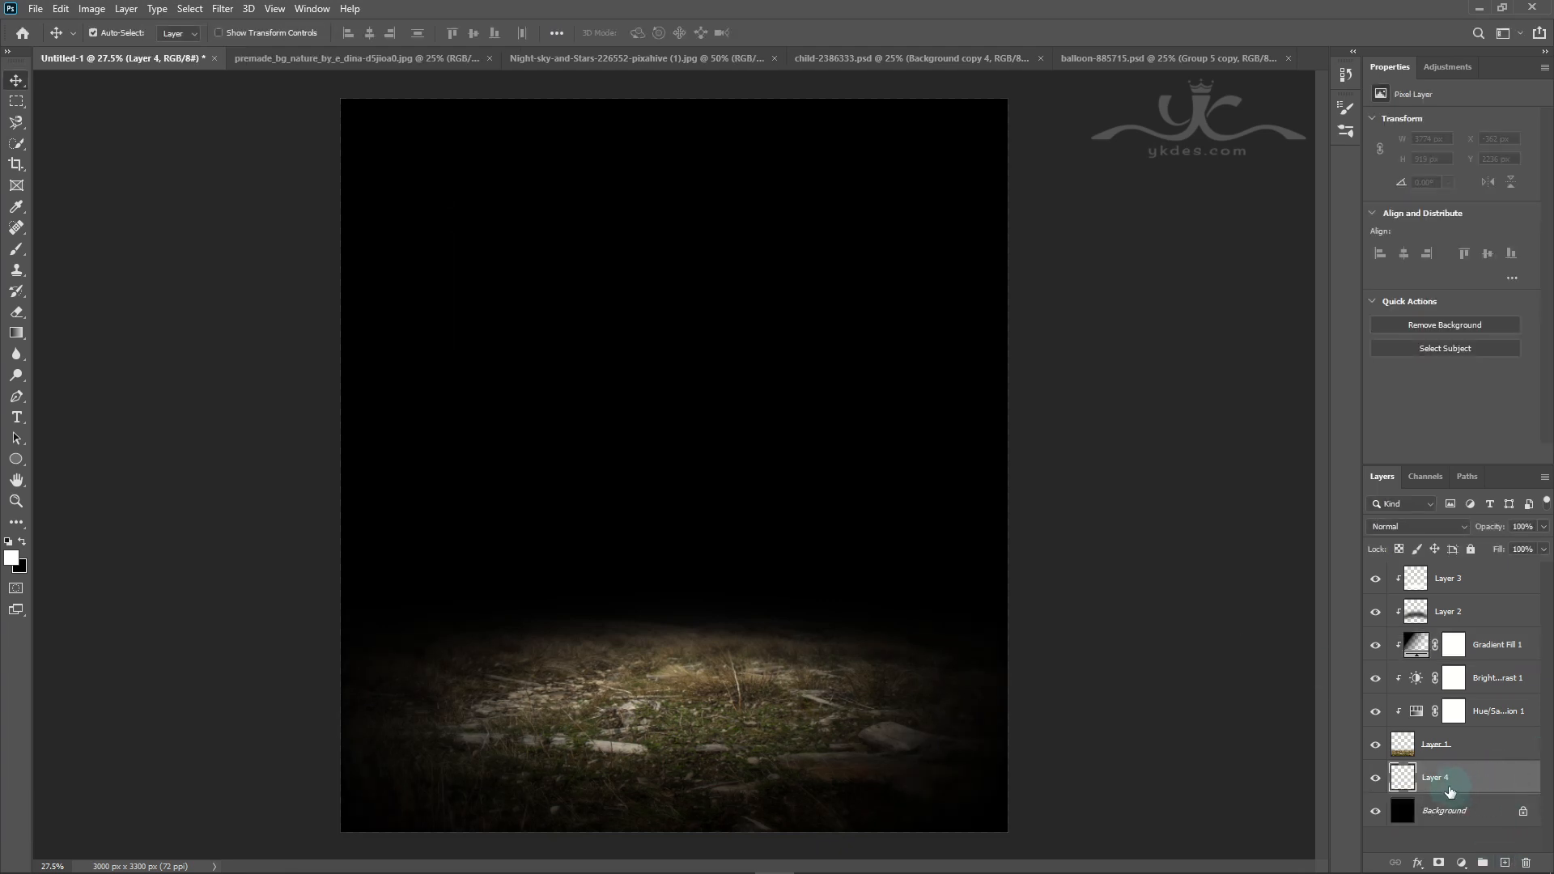
click(17, 249)
click(118, 36)
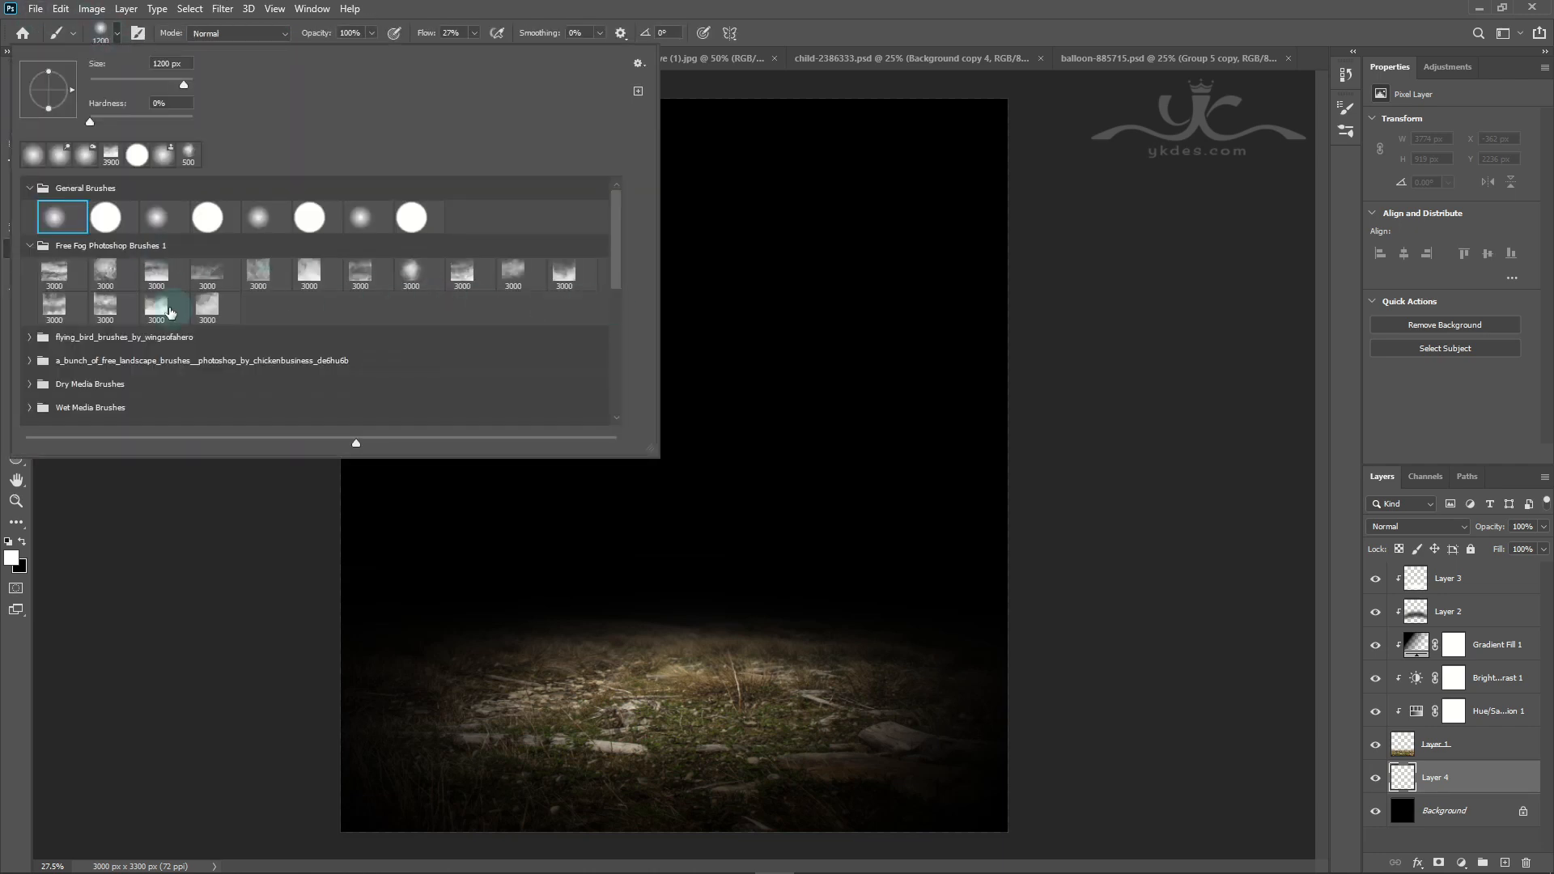
double_click(156, 310)
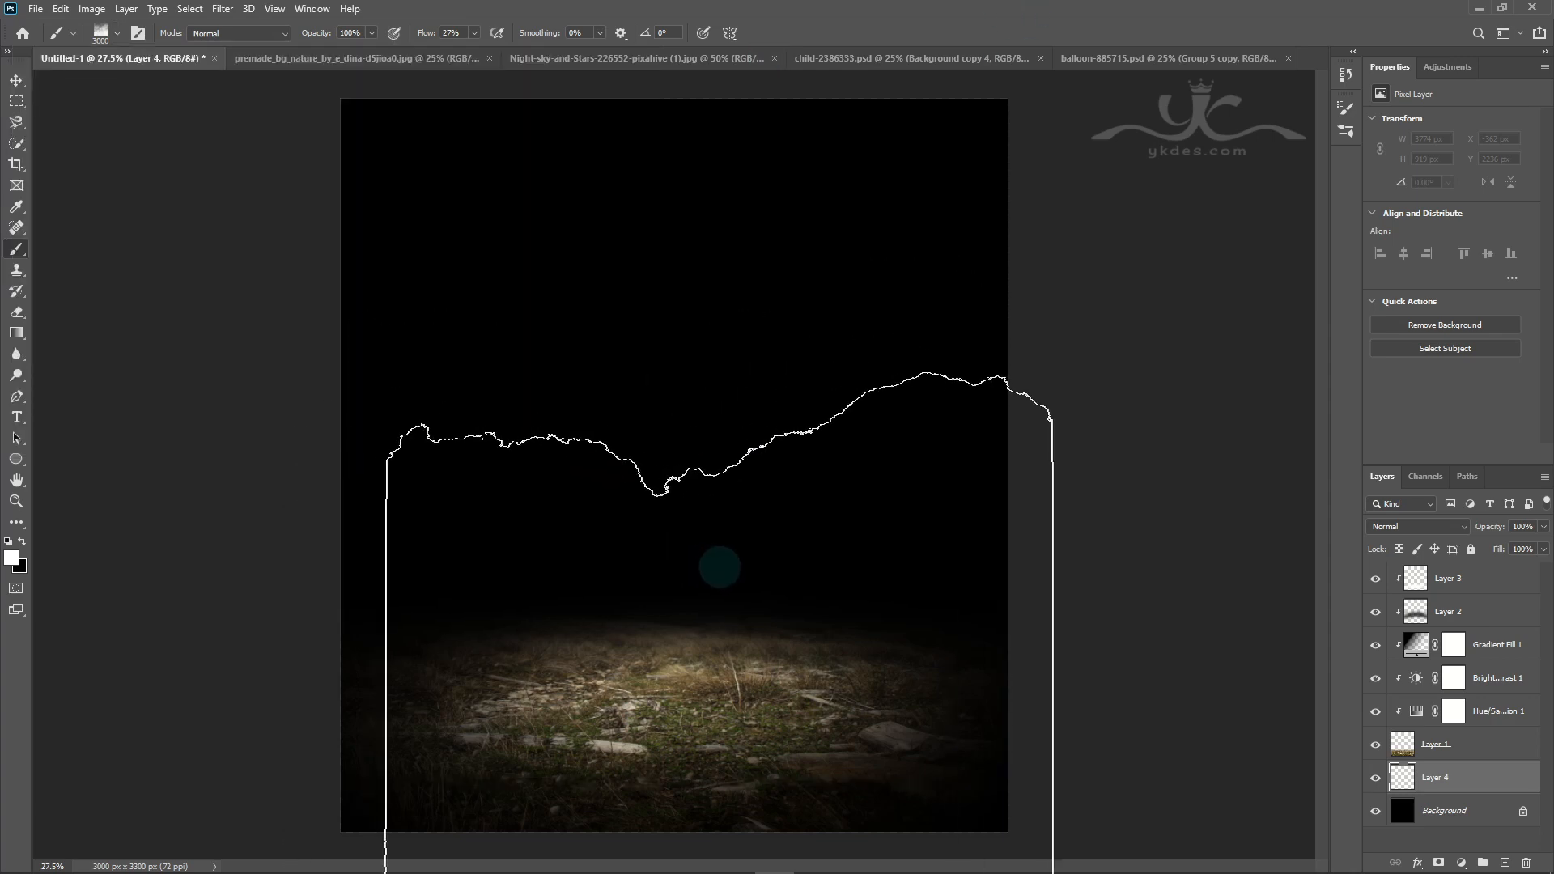
key(bracketright)
key(bracketright)
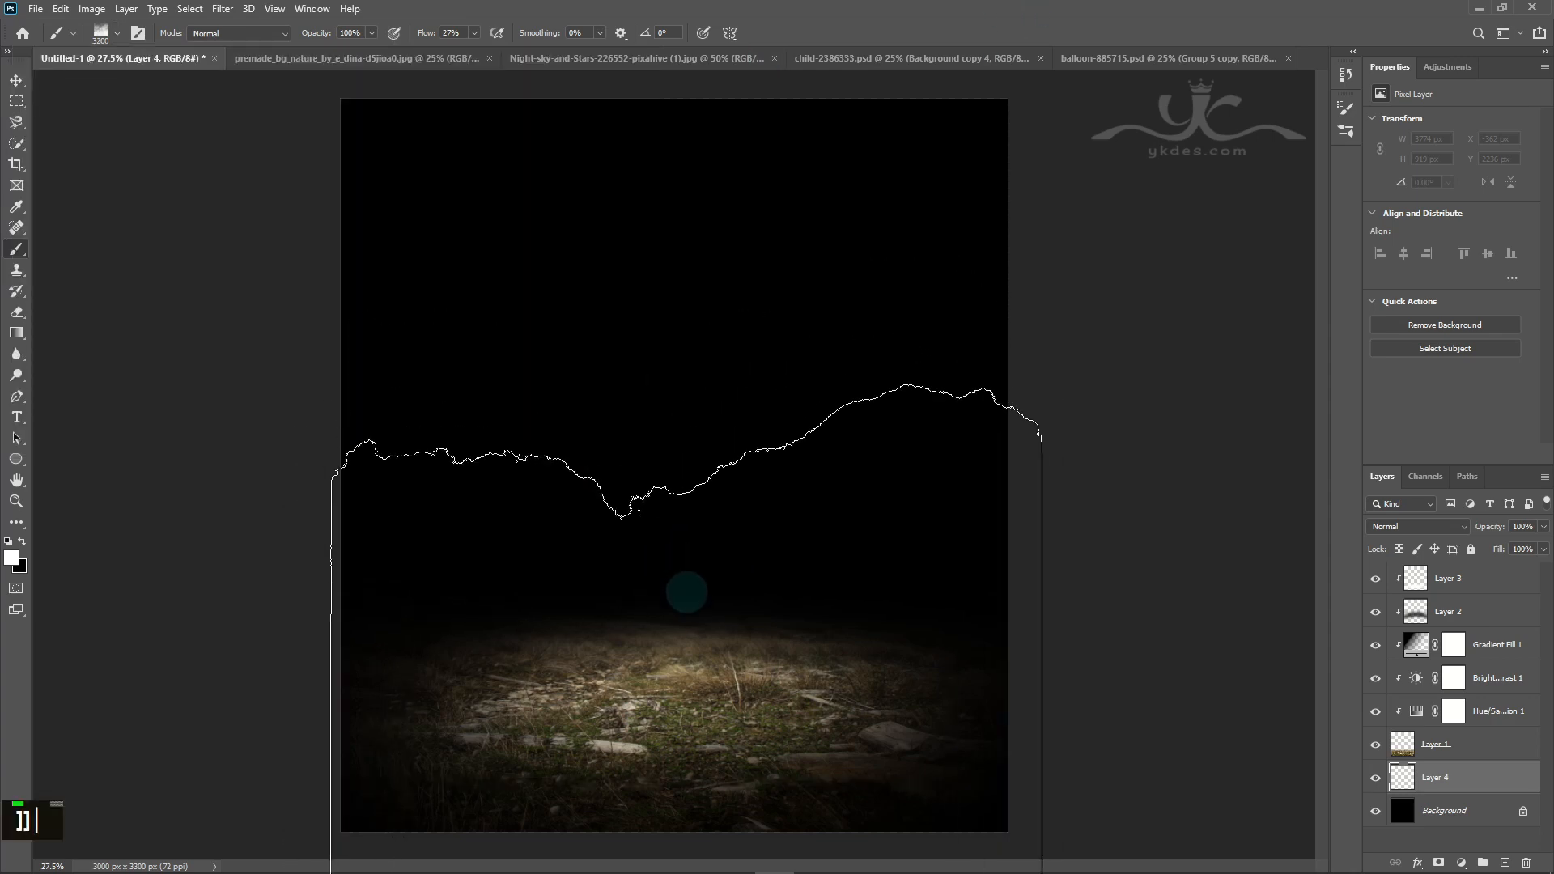
click(686, 583)
key(v)
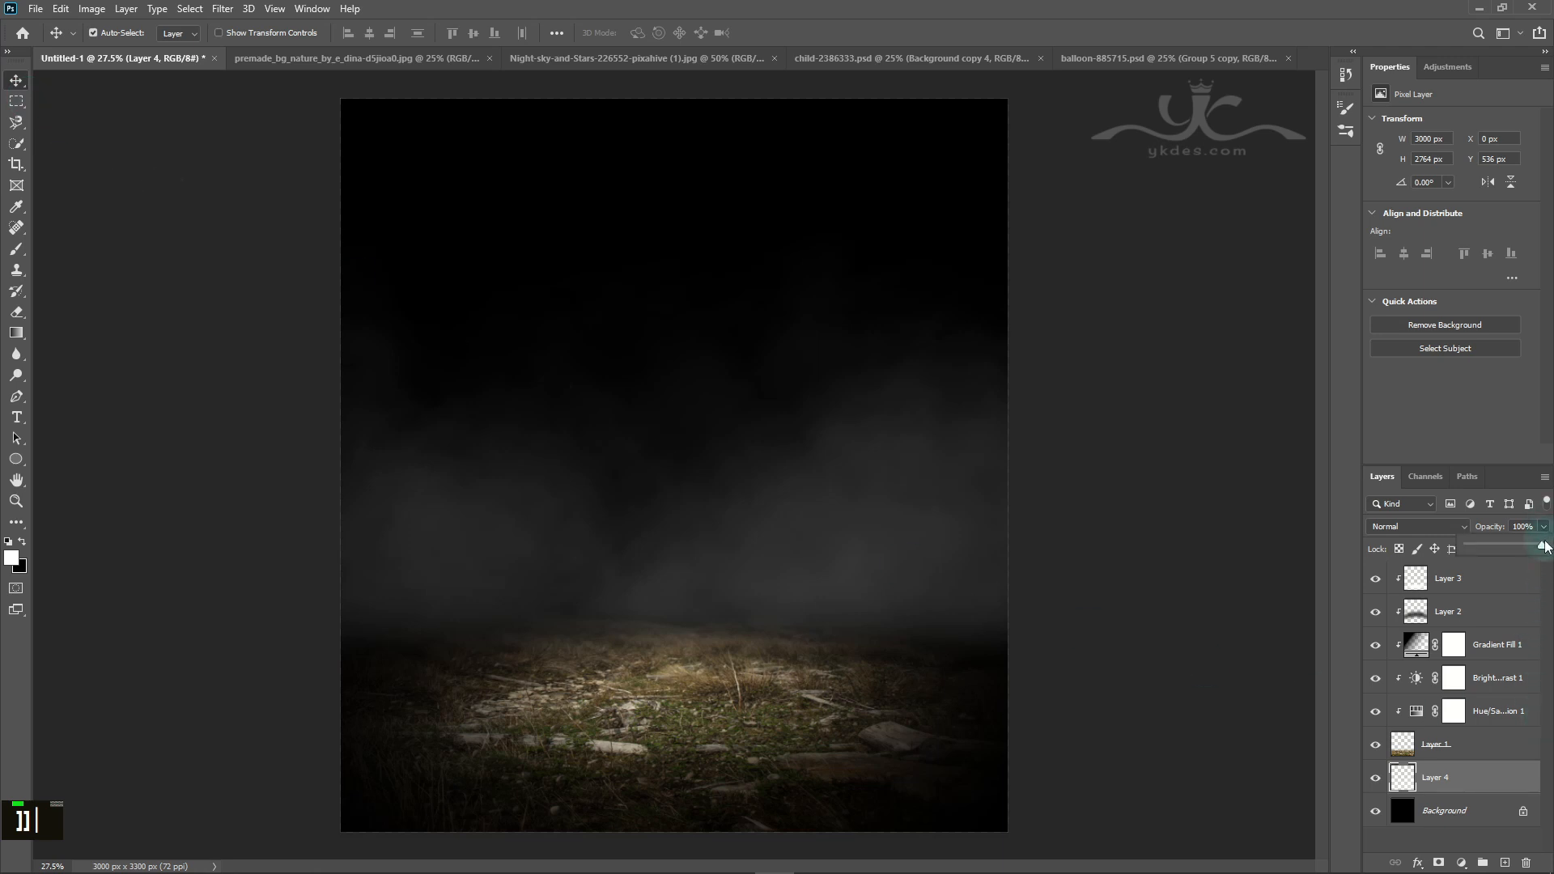
drag(1530, 551, 1522, 553)
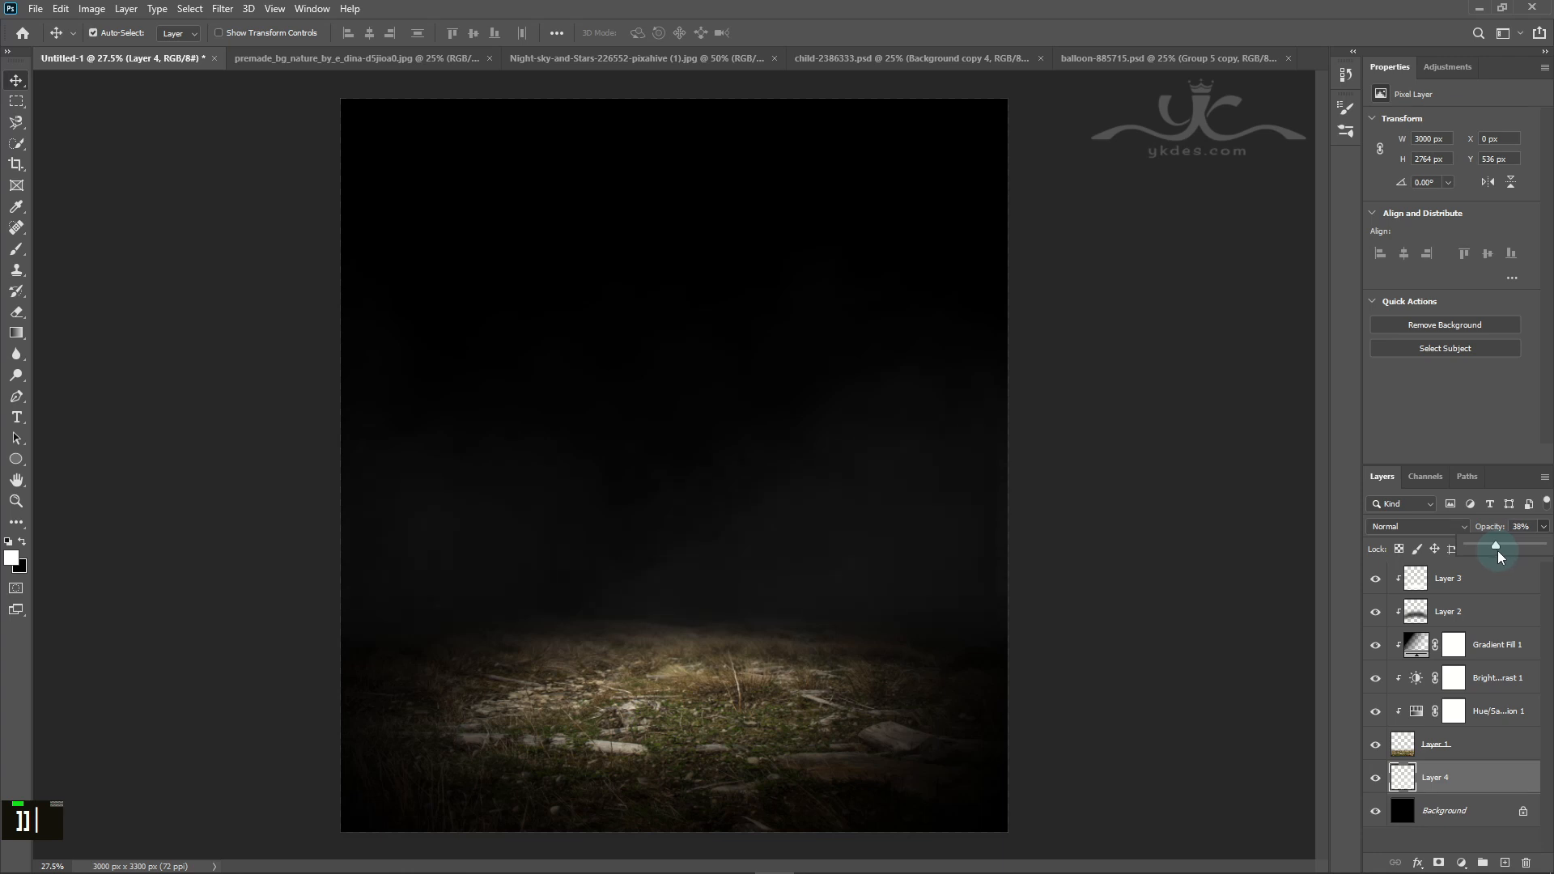
Step: Copy the Night-sky-and-Stars image into the Untitled-1 composition, directly above the background layer
click(1465, 814)
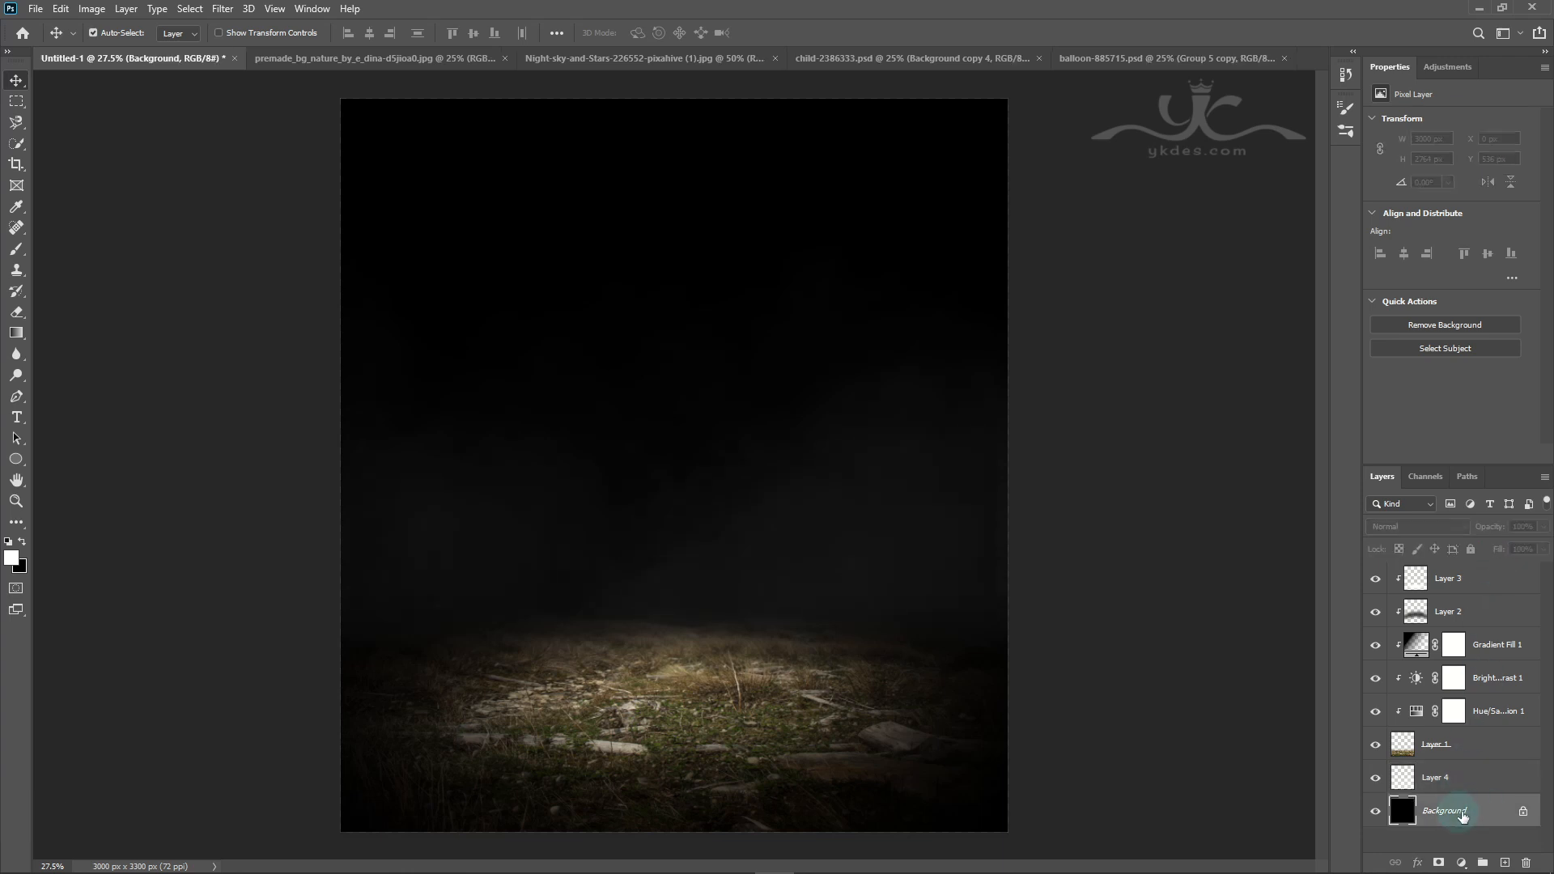
click(841, 57)
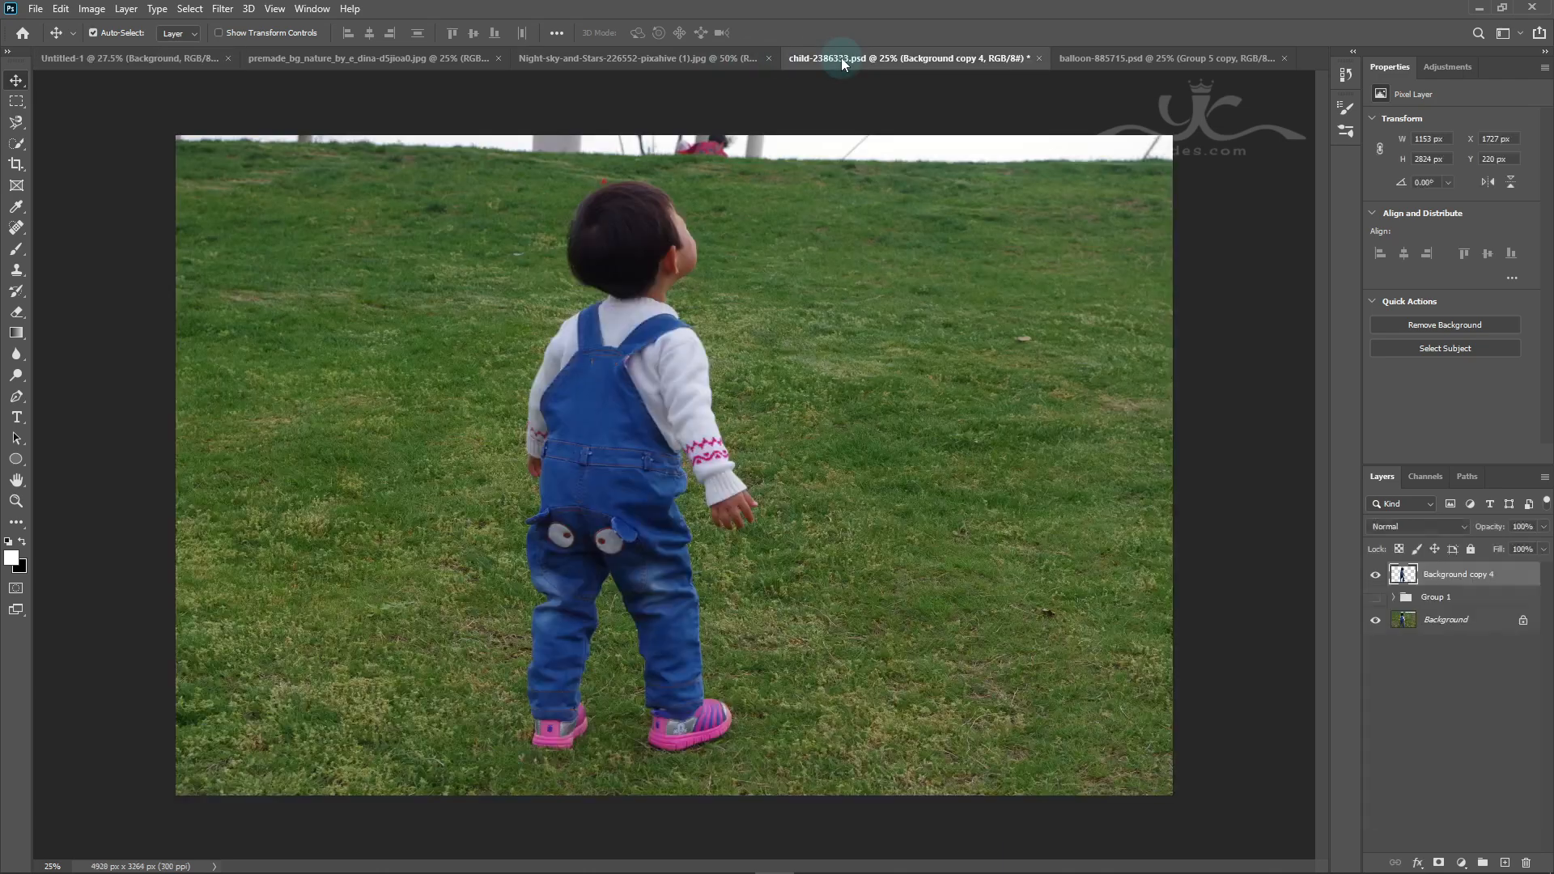
click(645, 60)
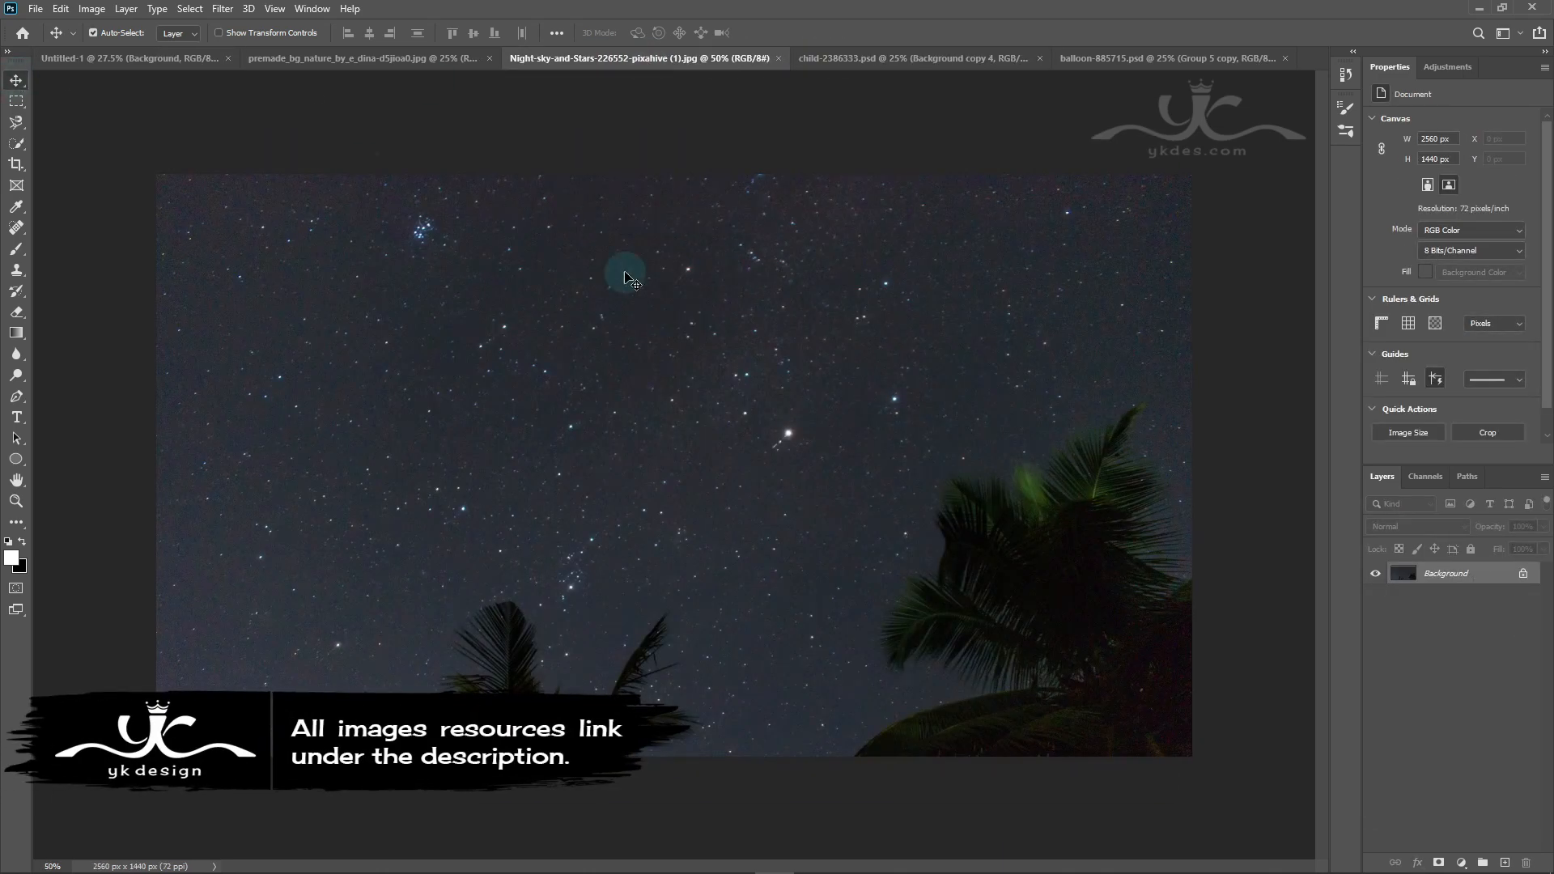
click(123, 58)
drag(123, 58, 630, 472)
Step: Enlarge the starry sky to about 6419 × 3611 px and position it to fill the canvas with the palm trees out of view
key(ctrl+t)
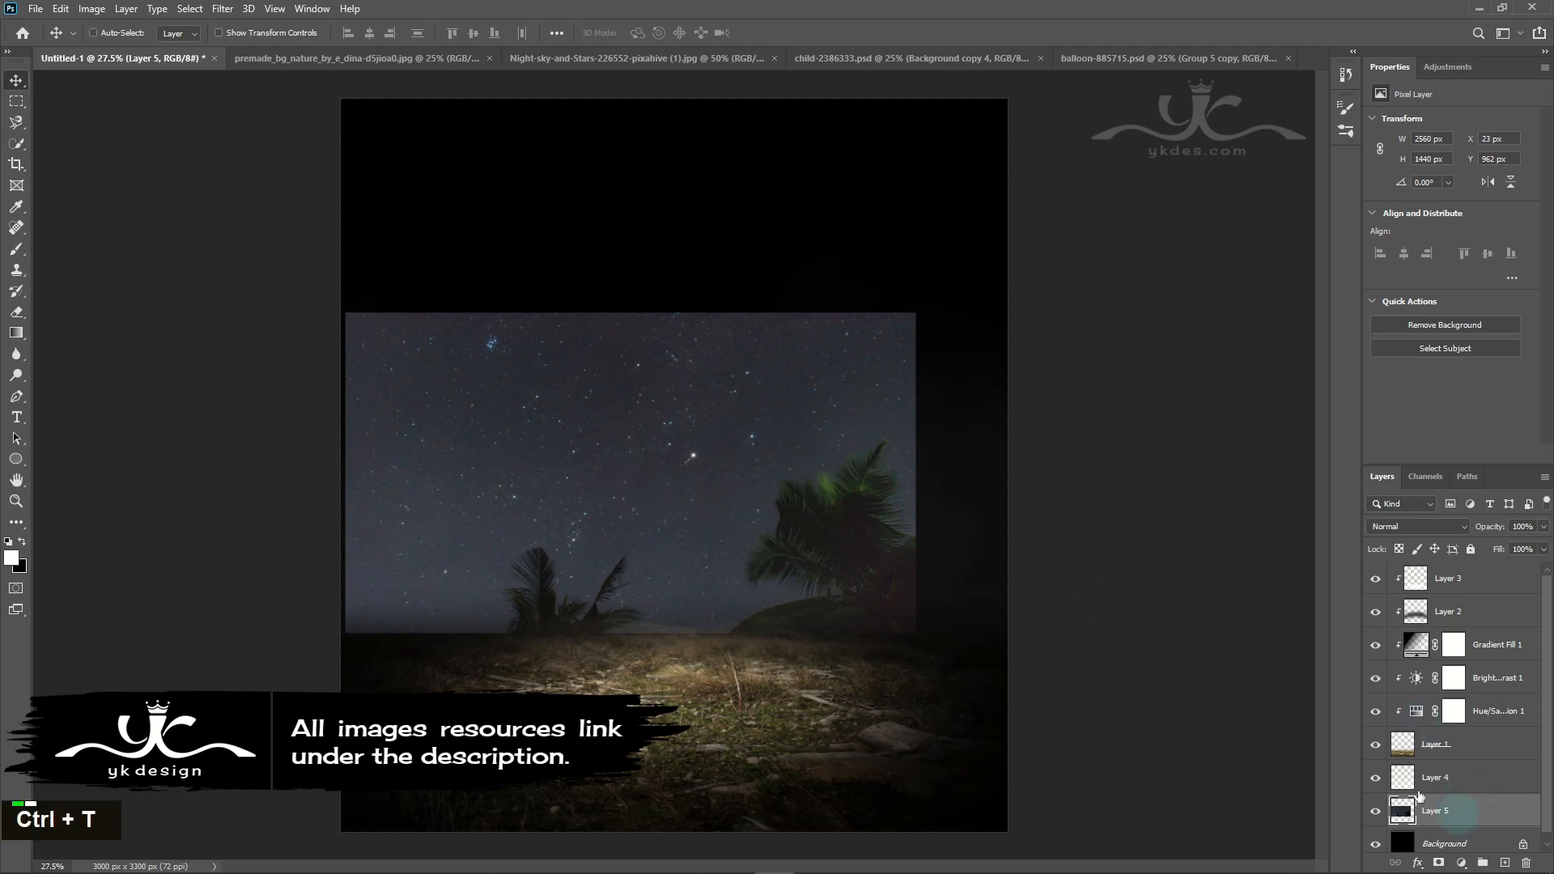
drag(915, 313, 1285, 132)
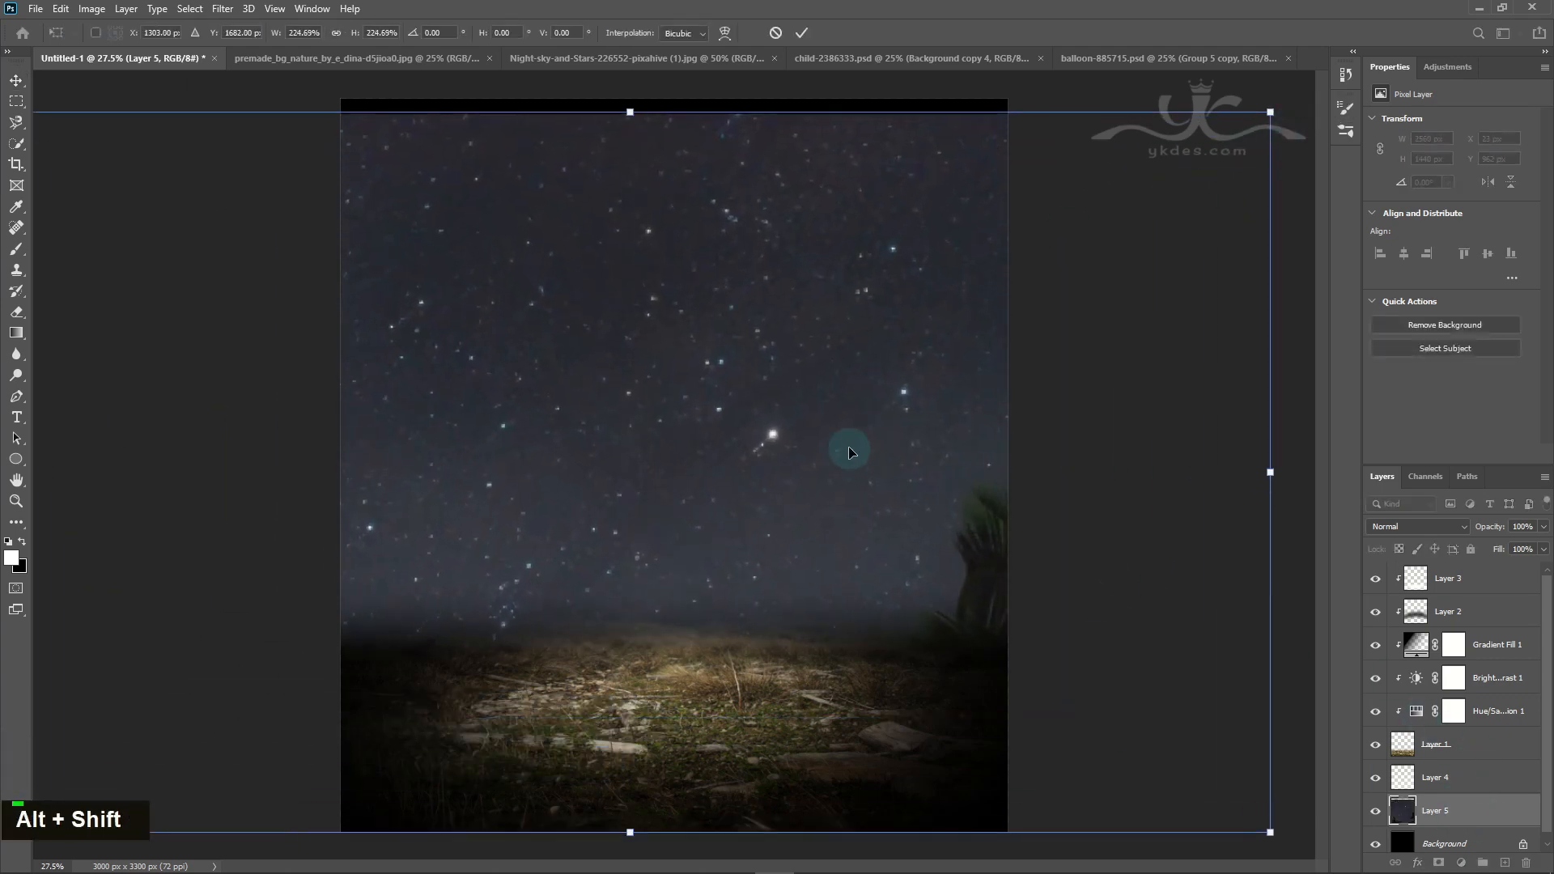
drag(848, 444, 947, 430)
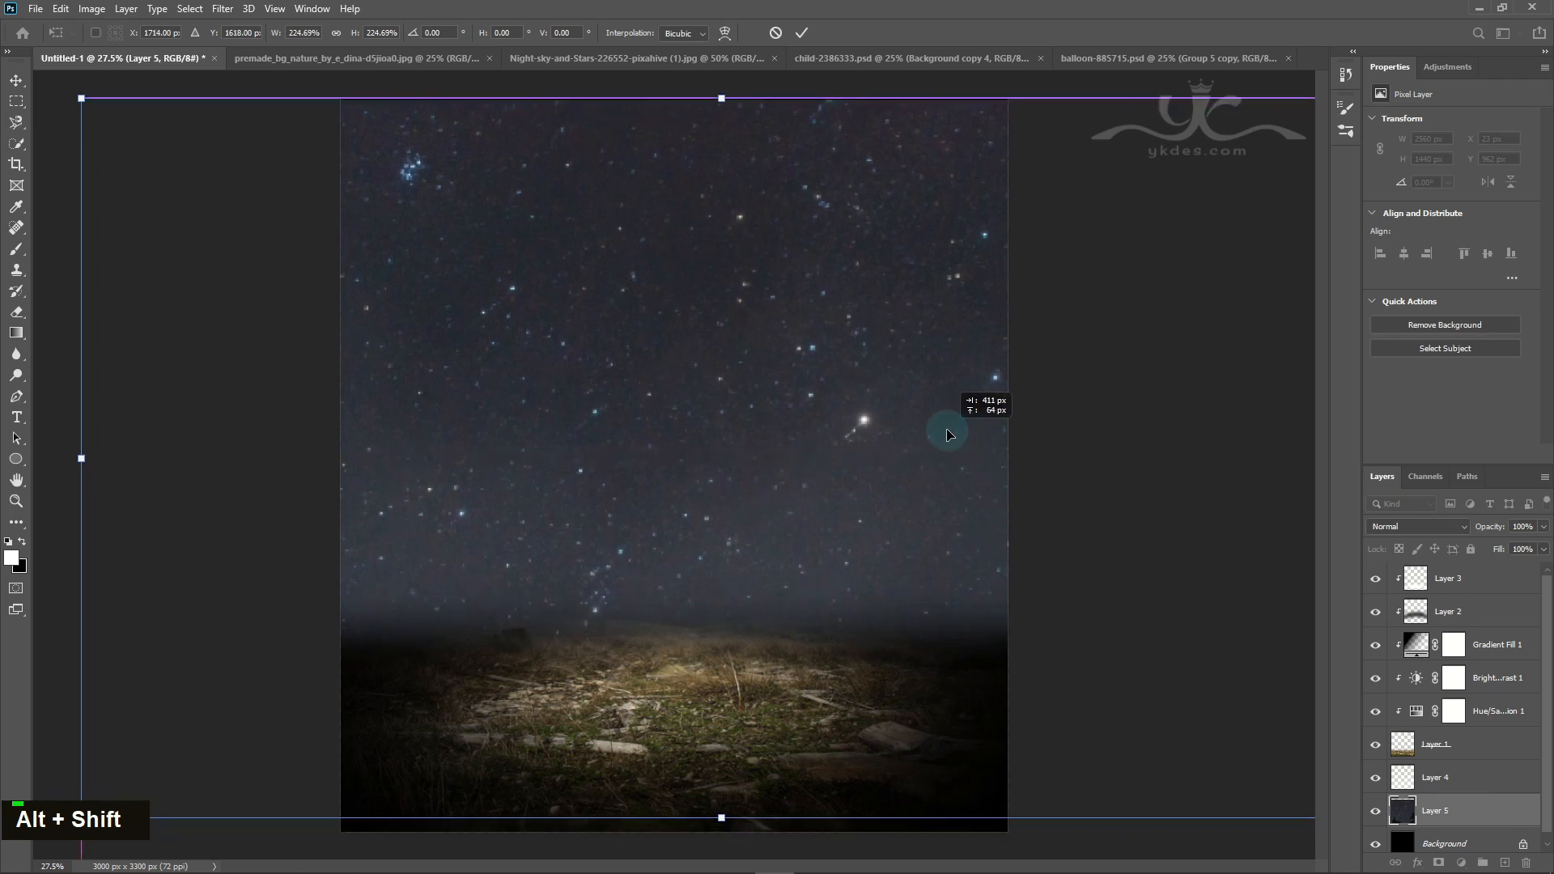
drag(80, 97, 11, 60)
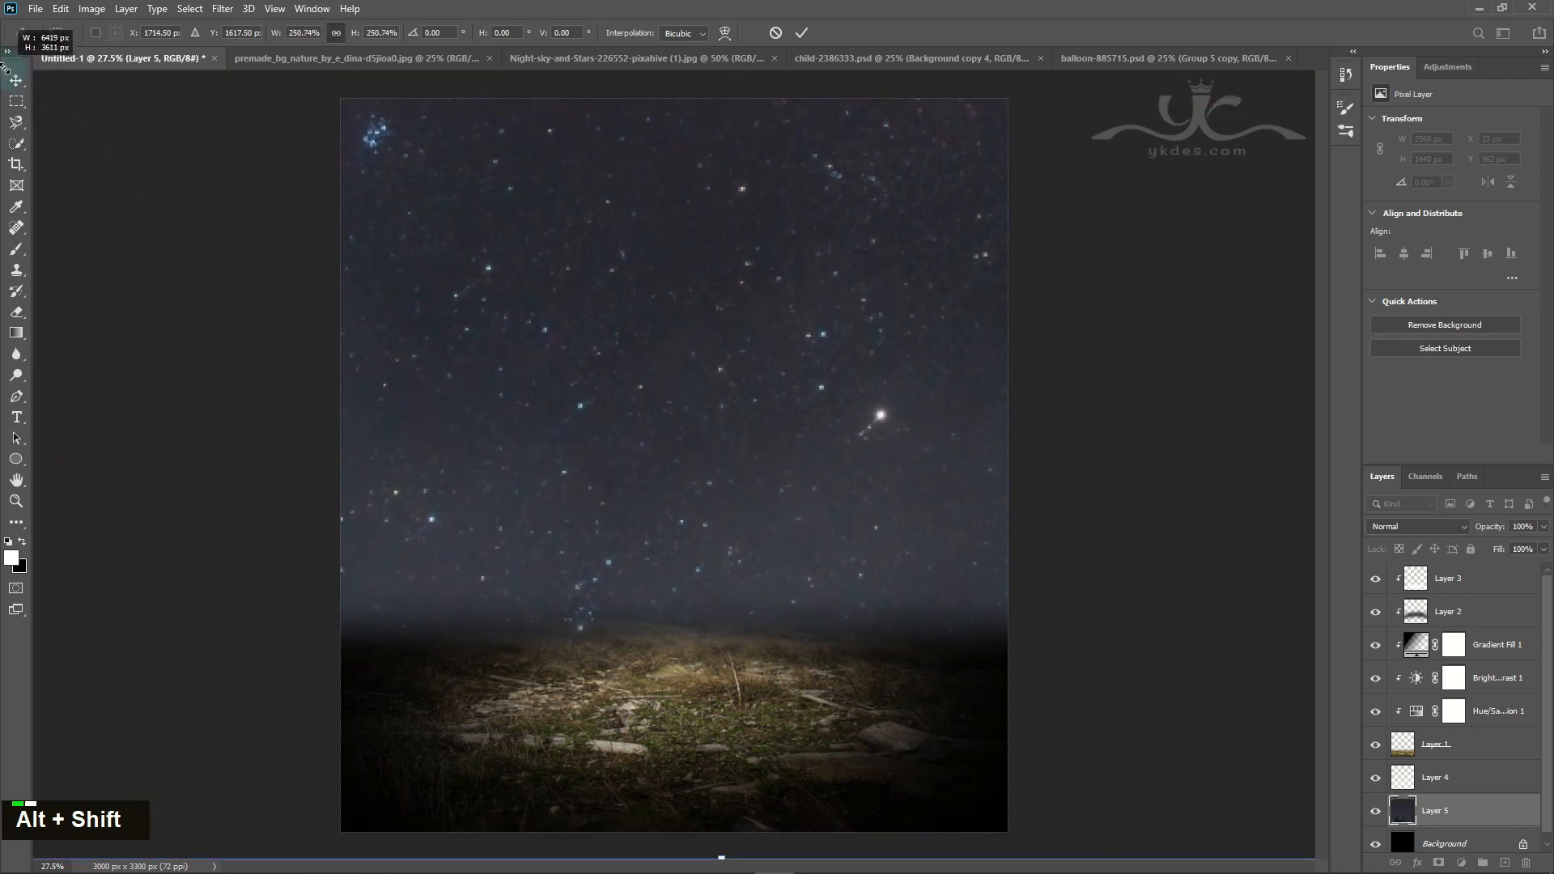
drag(555, 444, 607, 441)
key(Return)
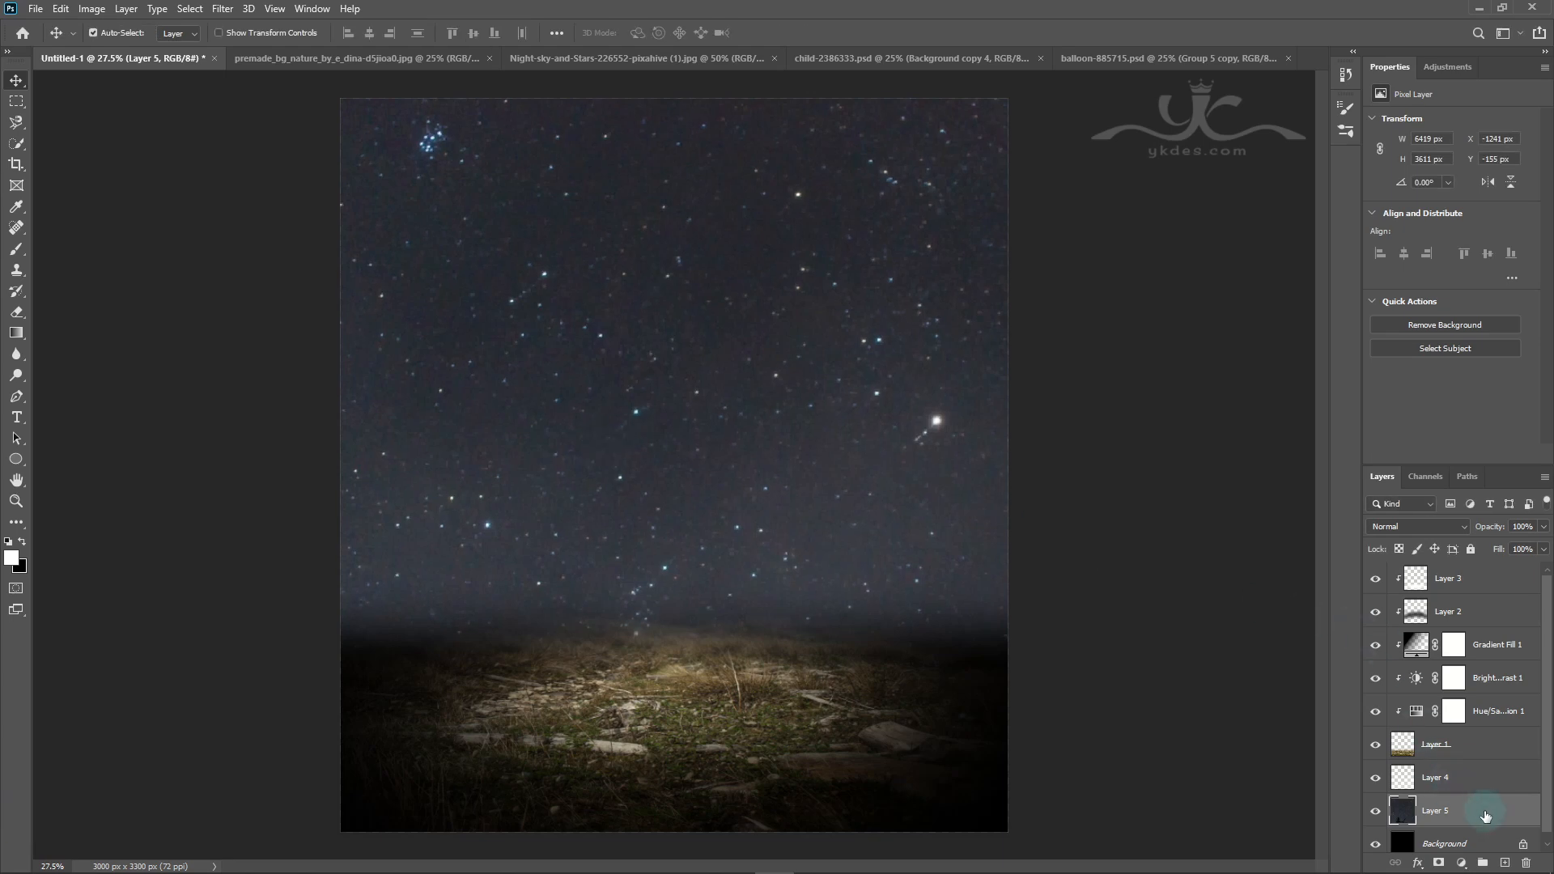
Step: Add a Hue/Saturation adjustment clipped to the sky layer with Saturation -37 and Lightness -62
click(1462, 865)
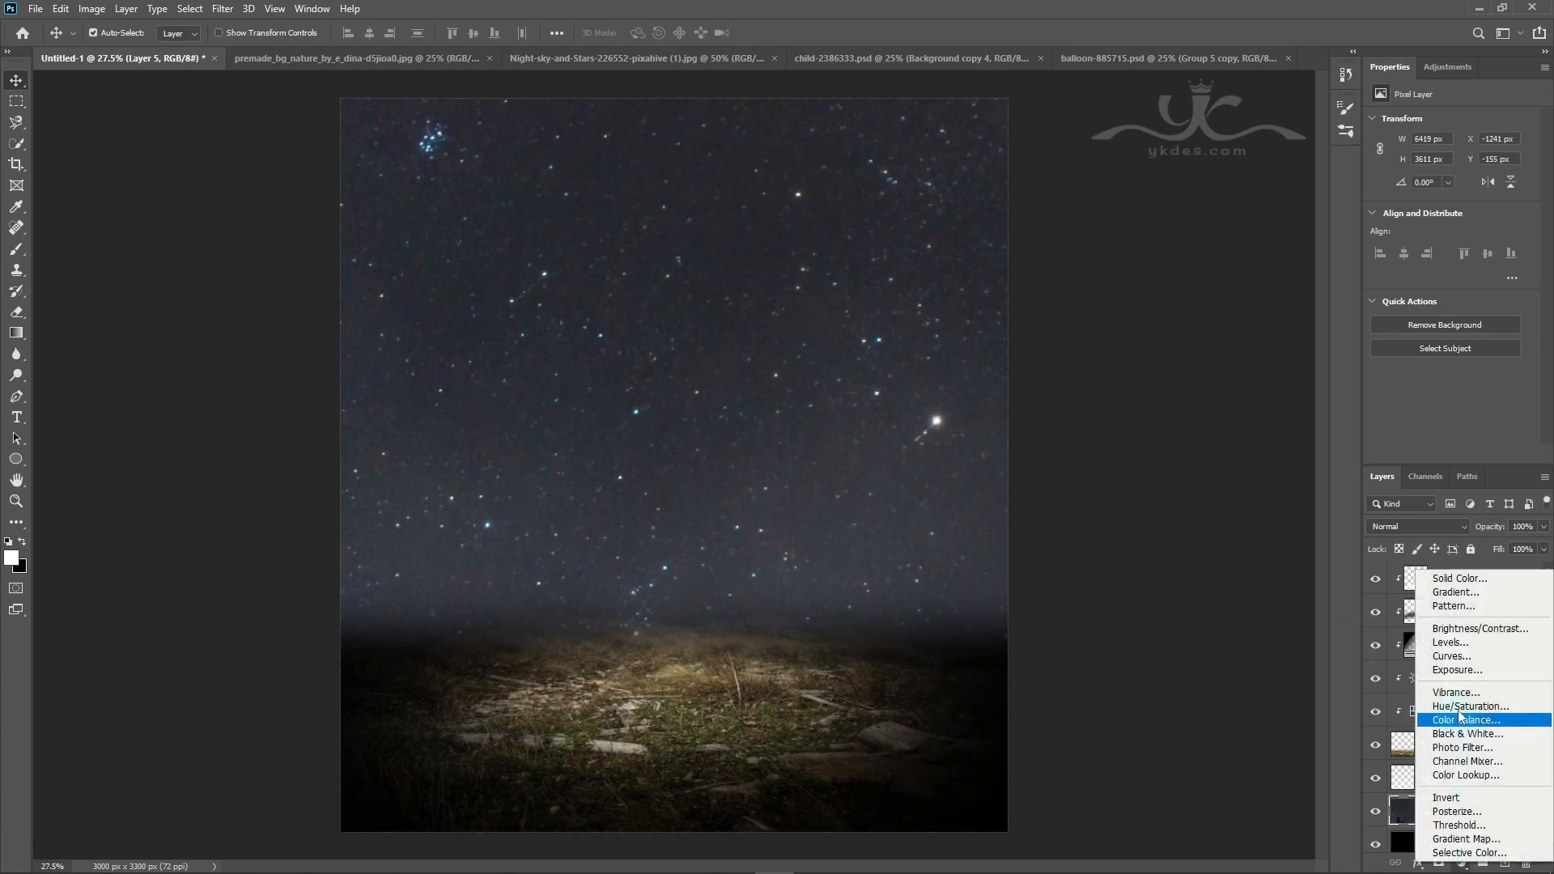
click(1459, 714)
click(1430, 454)
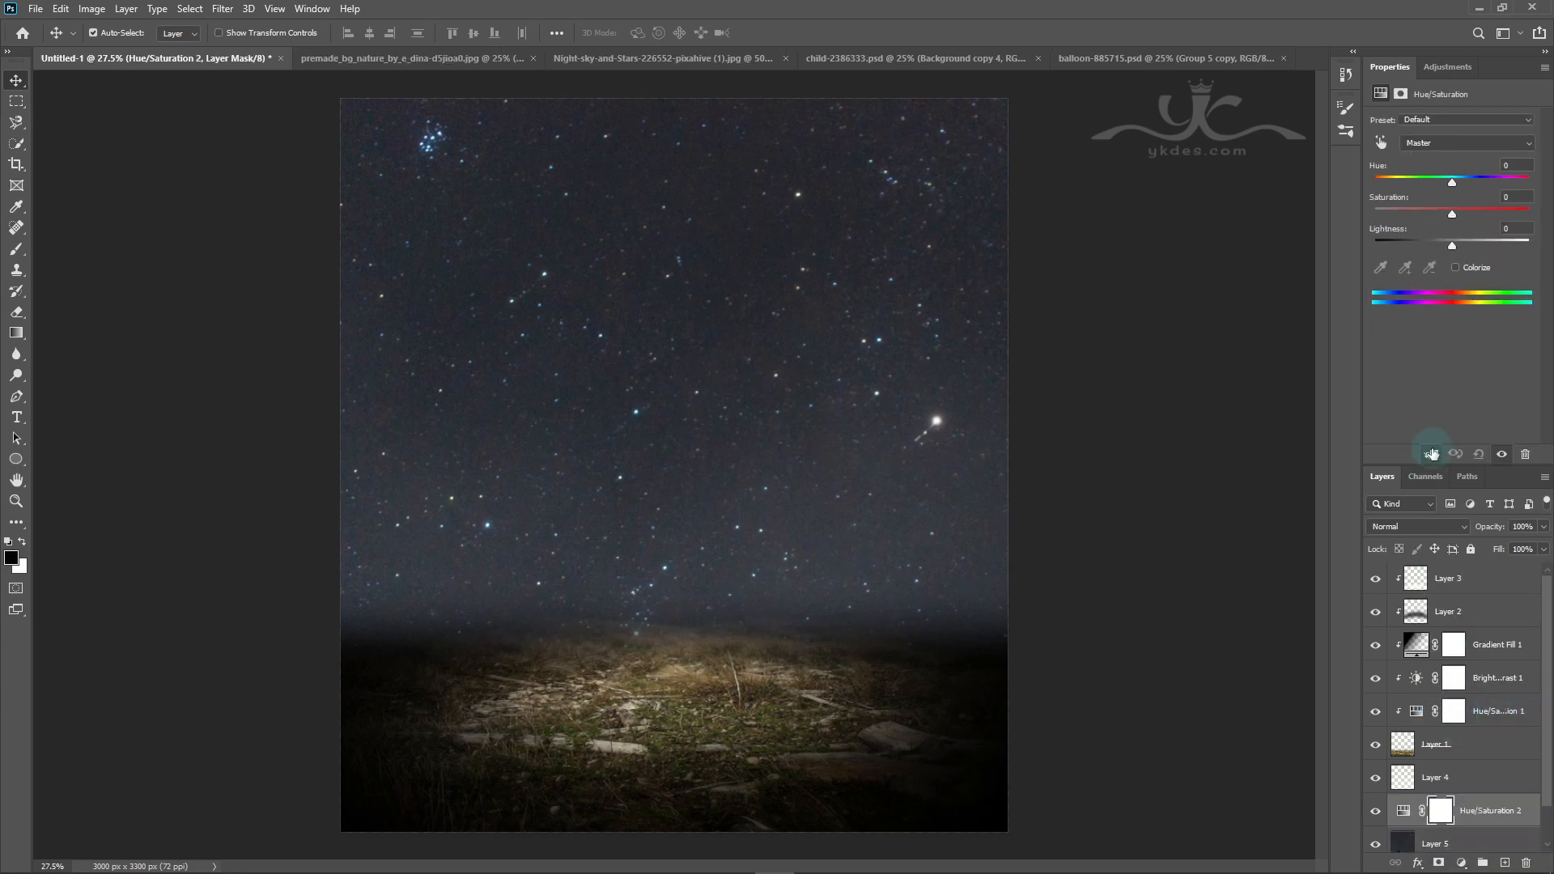
drag(1439, 217, 1401, 244)
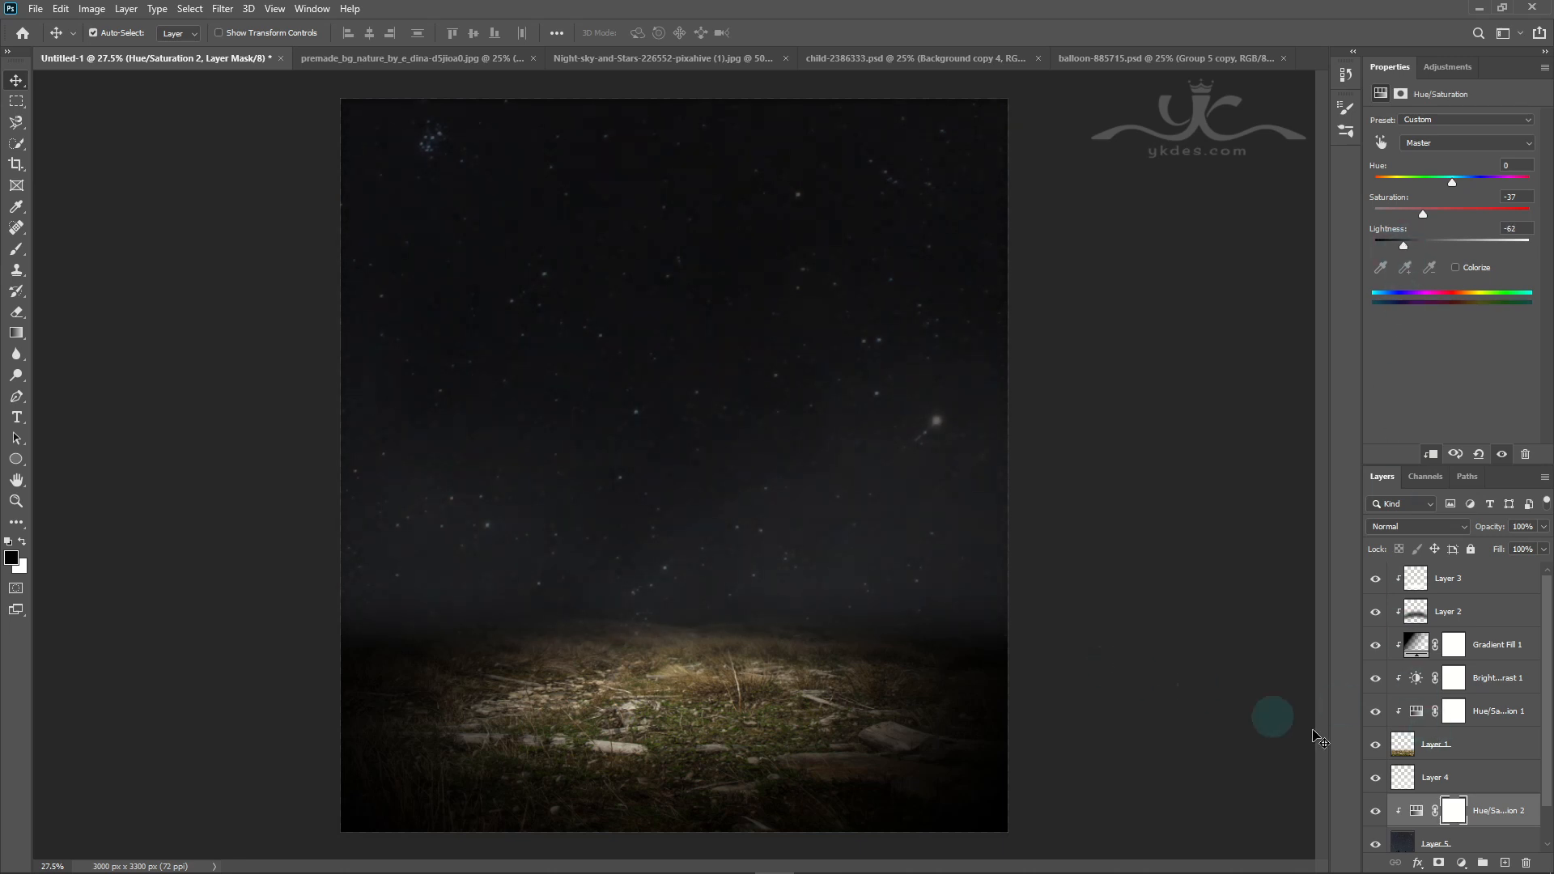
Step: Create a new empty layer above the sky's Hue/Saturation adjustment and clip it to the sky
scroll(1515, 764, down, 1)
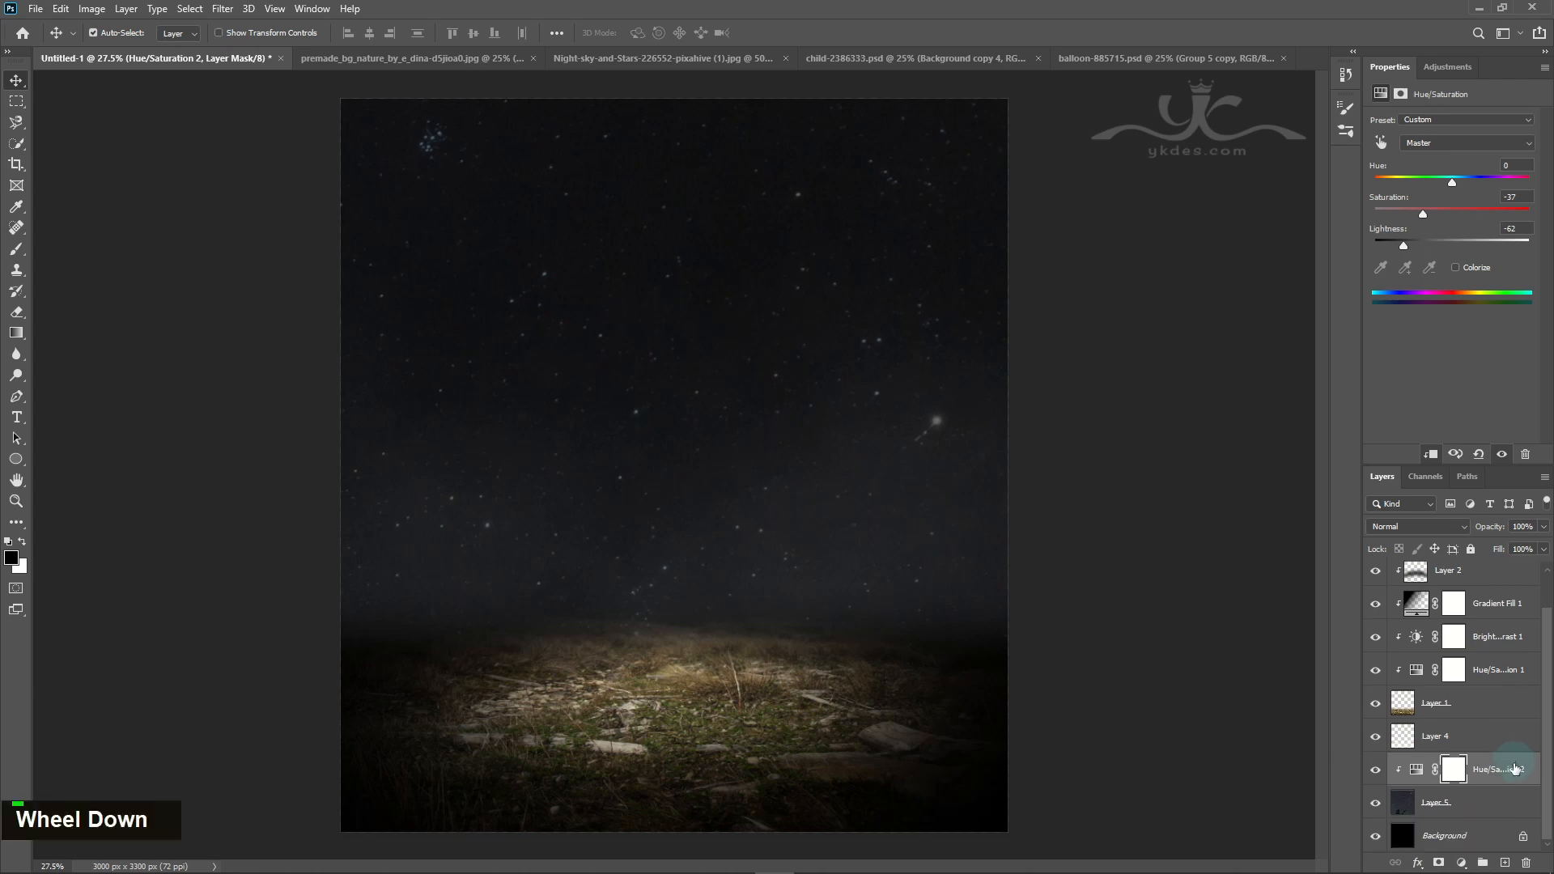
click(1505, 864)
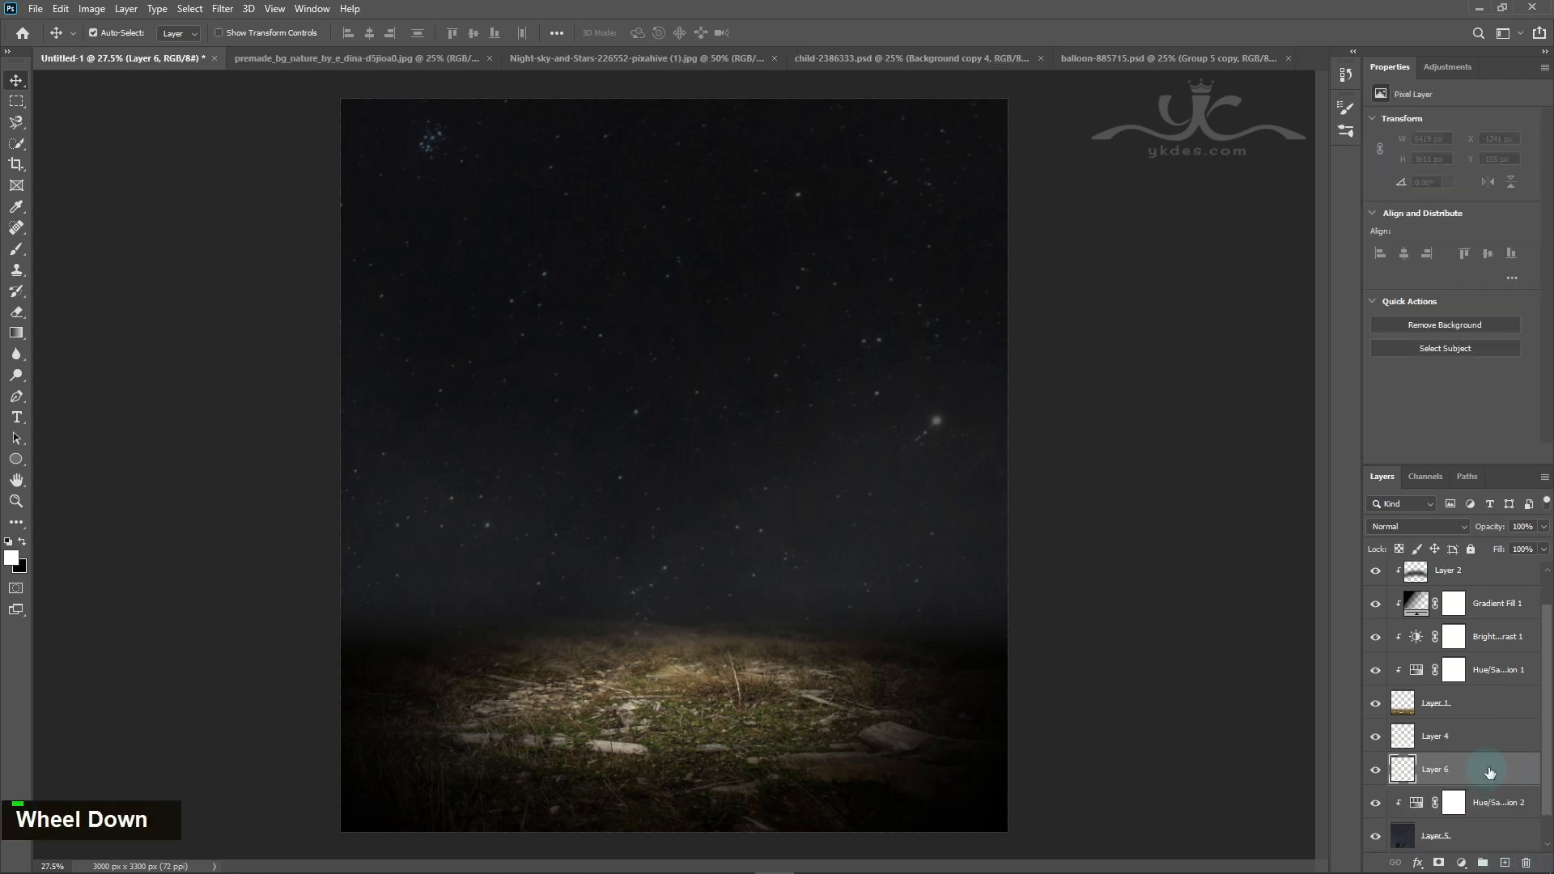
alt+click(1519, 792)
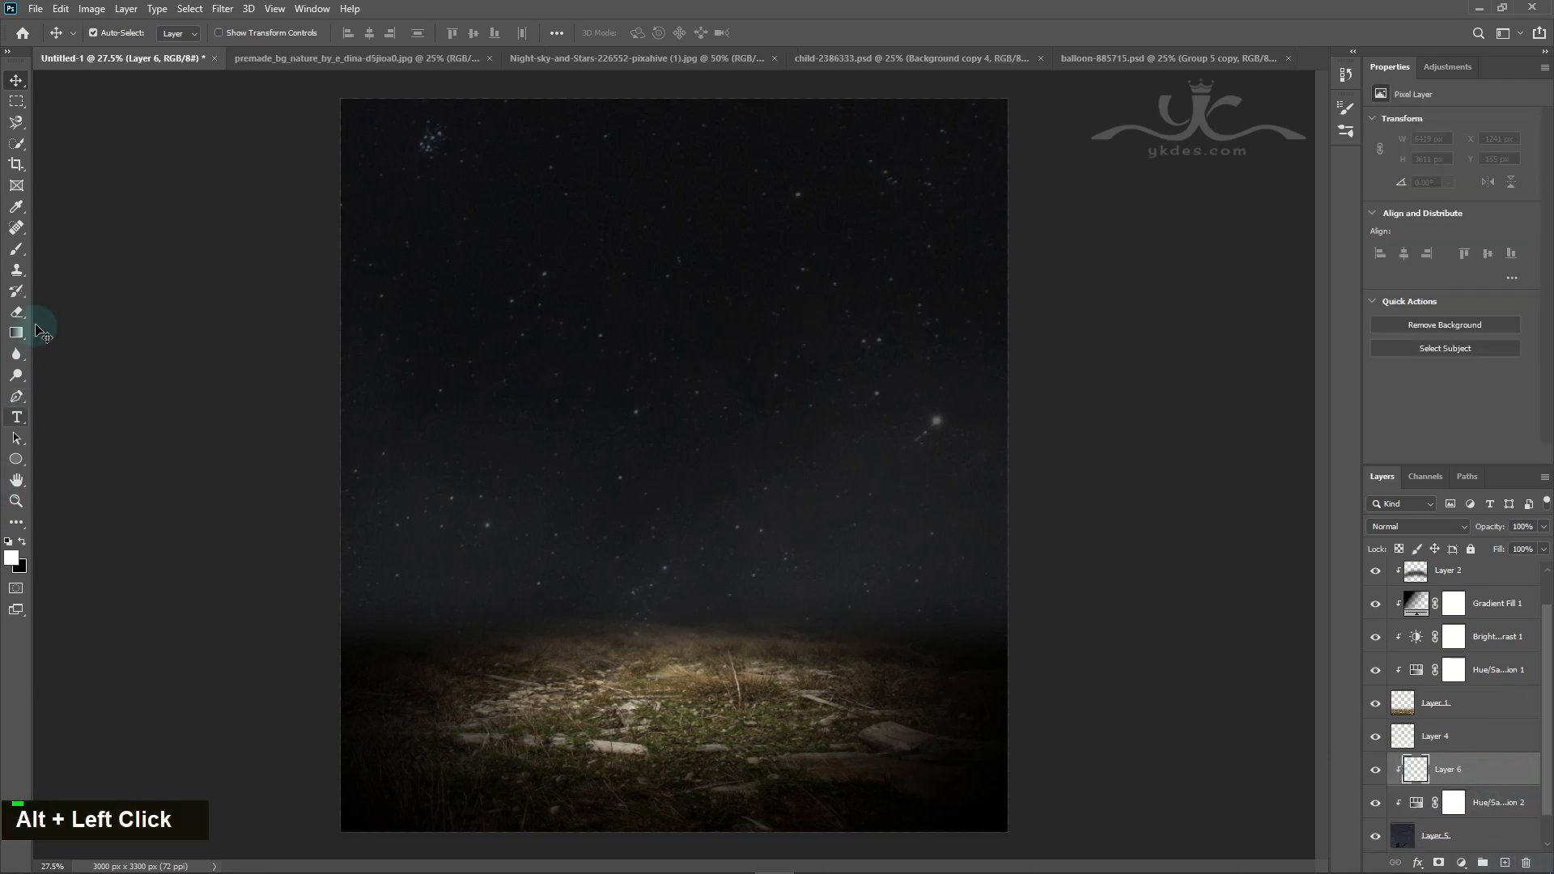
Step: Darken the lower sky and edges on the clipped layer with a soft round black brush at 27% flow, reducing its size to 1900 px
click(17, 248)
click(22, 541)
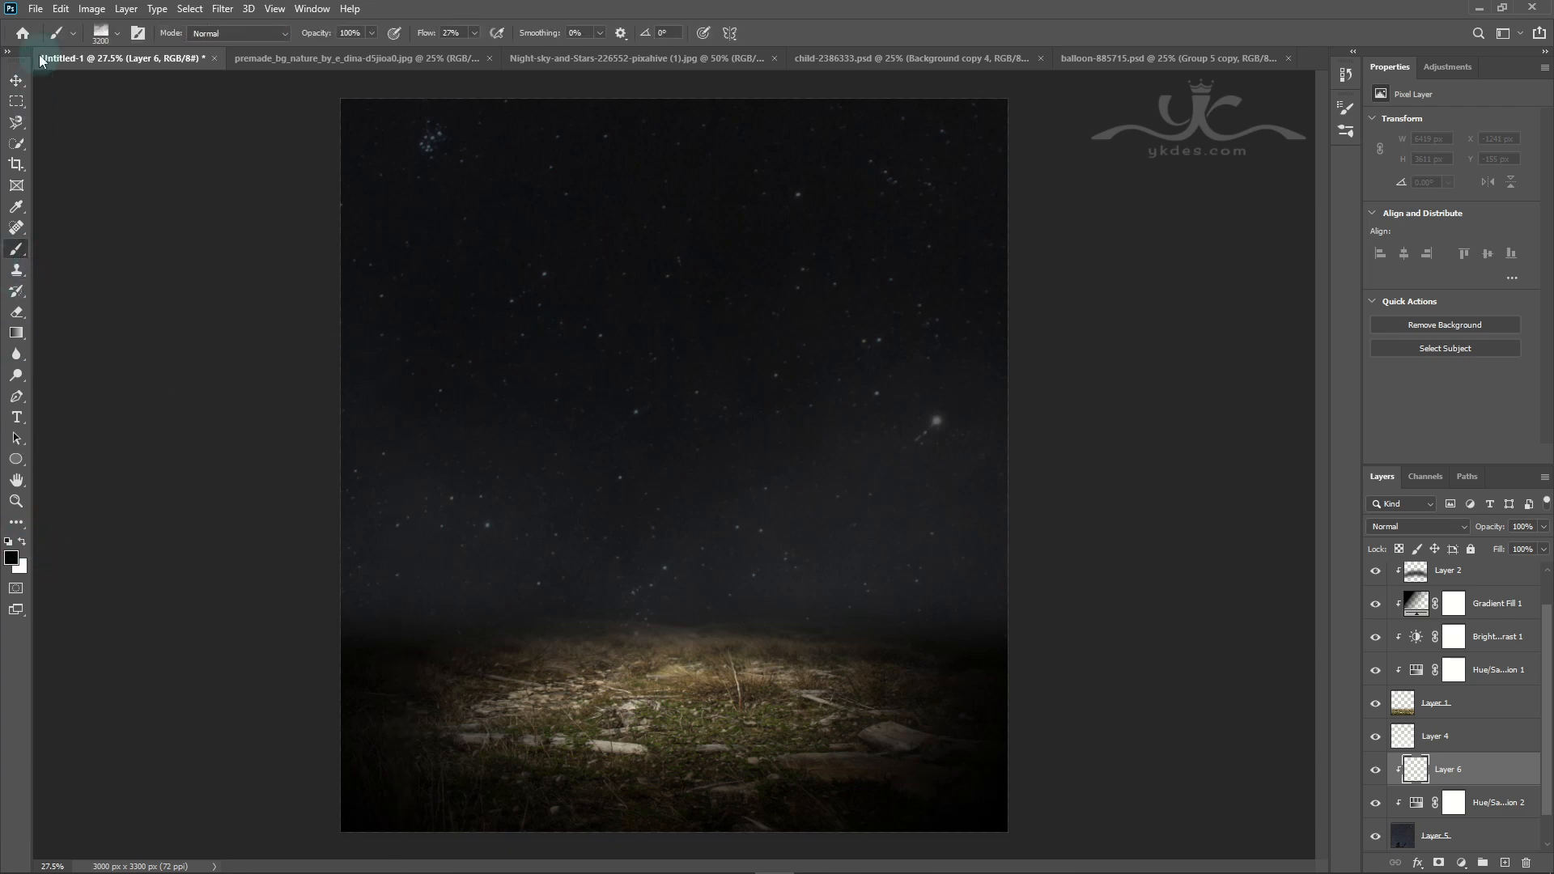
click(100, 35)
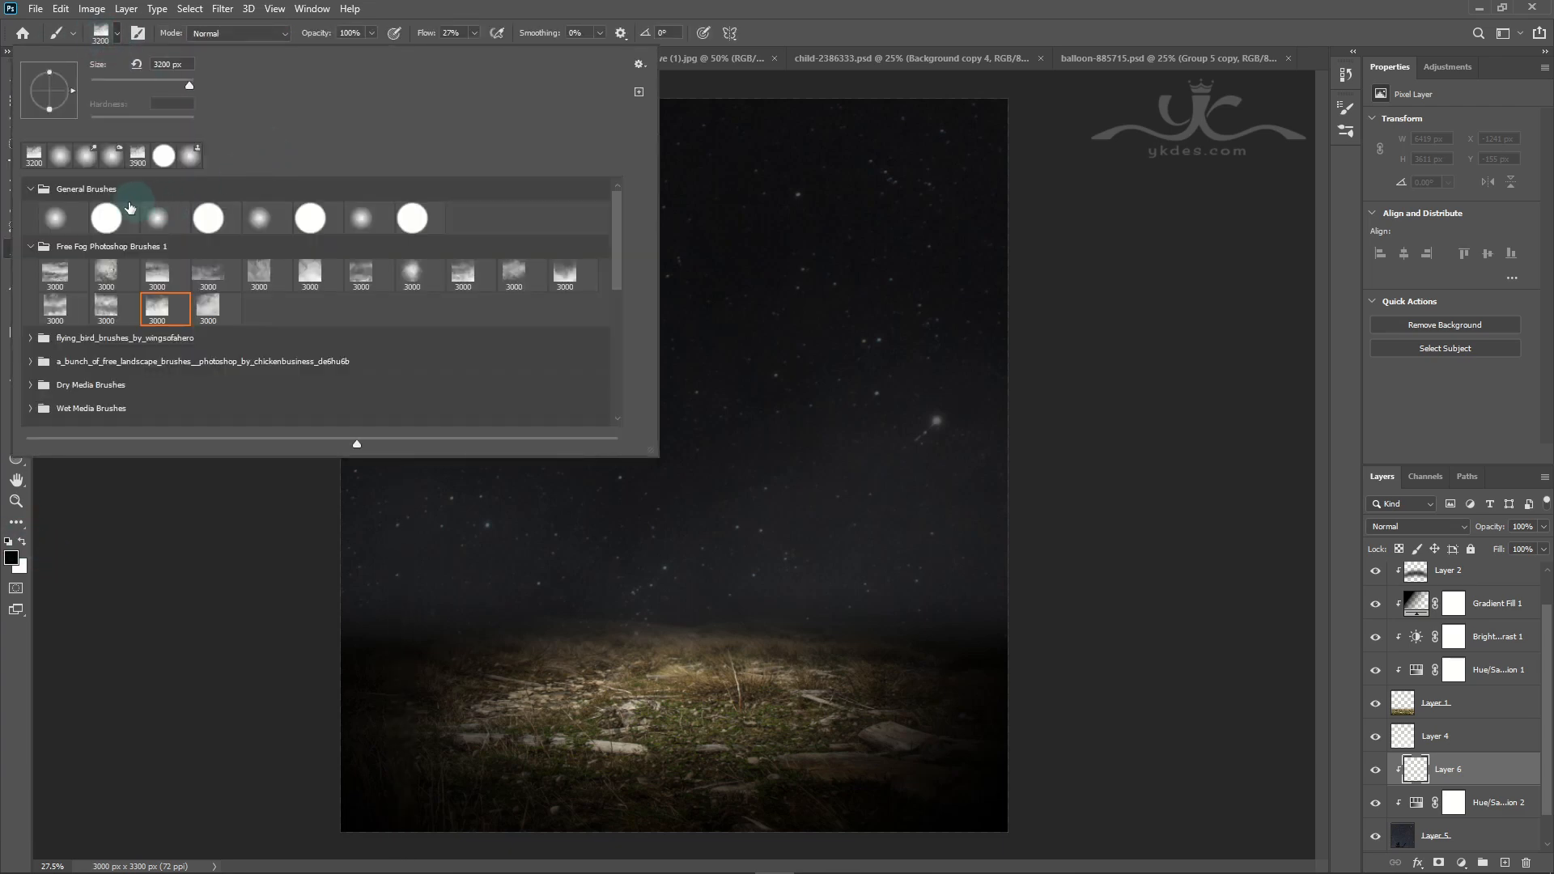
double_click(58, 162)
key(bracketleft)
key(bracketleft)
key(bracketleft)
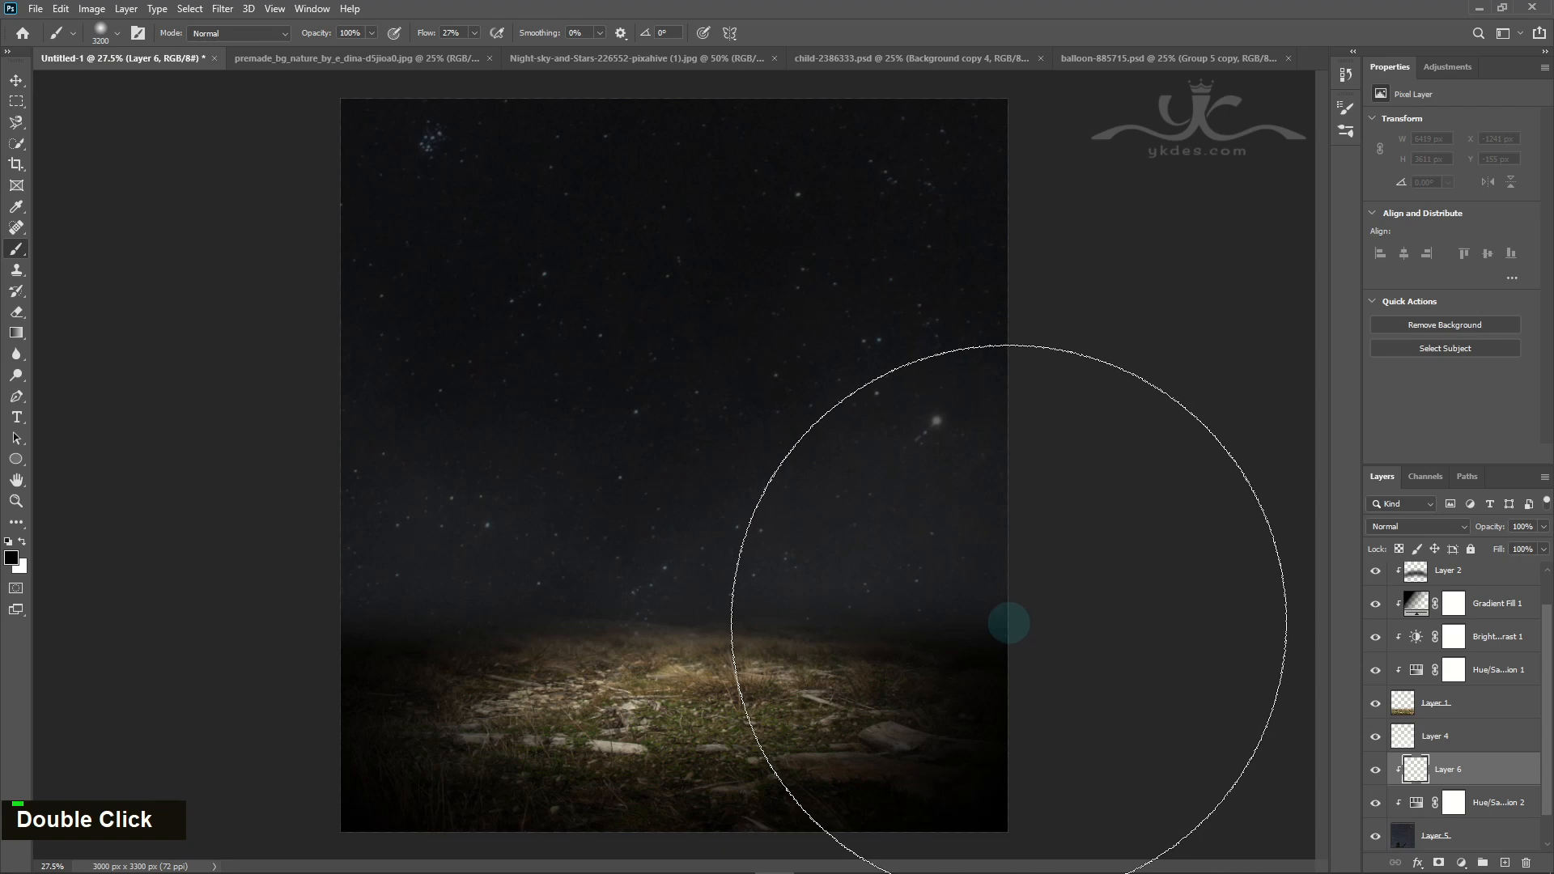
key(bracketleft)
key(bracketleft)
key(bracketleft)
key(bracketleft)
key(bracketleft)
key(bracketleft)
key(bracketleft)
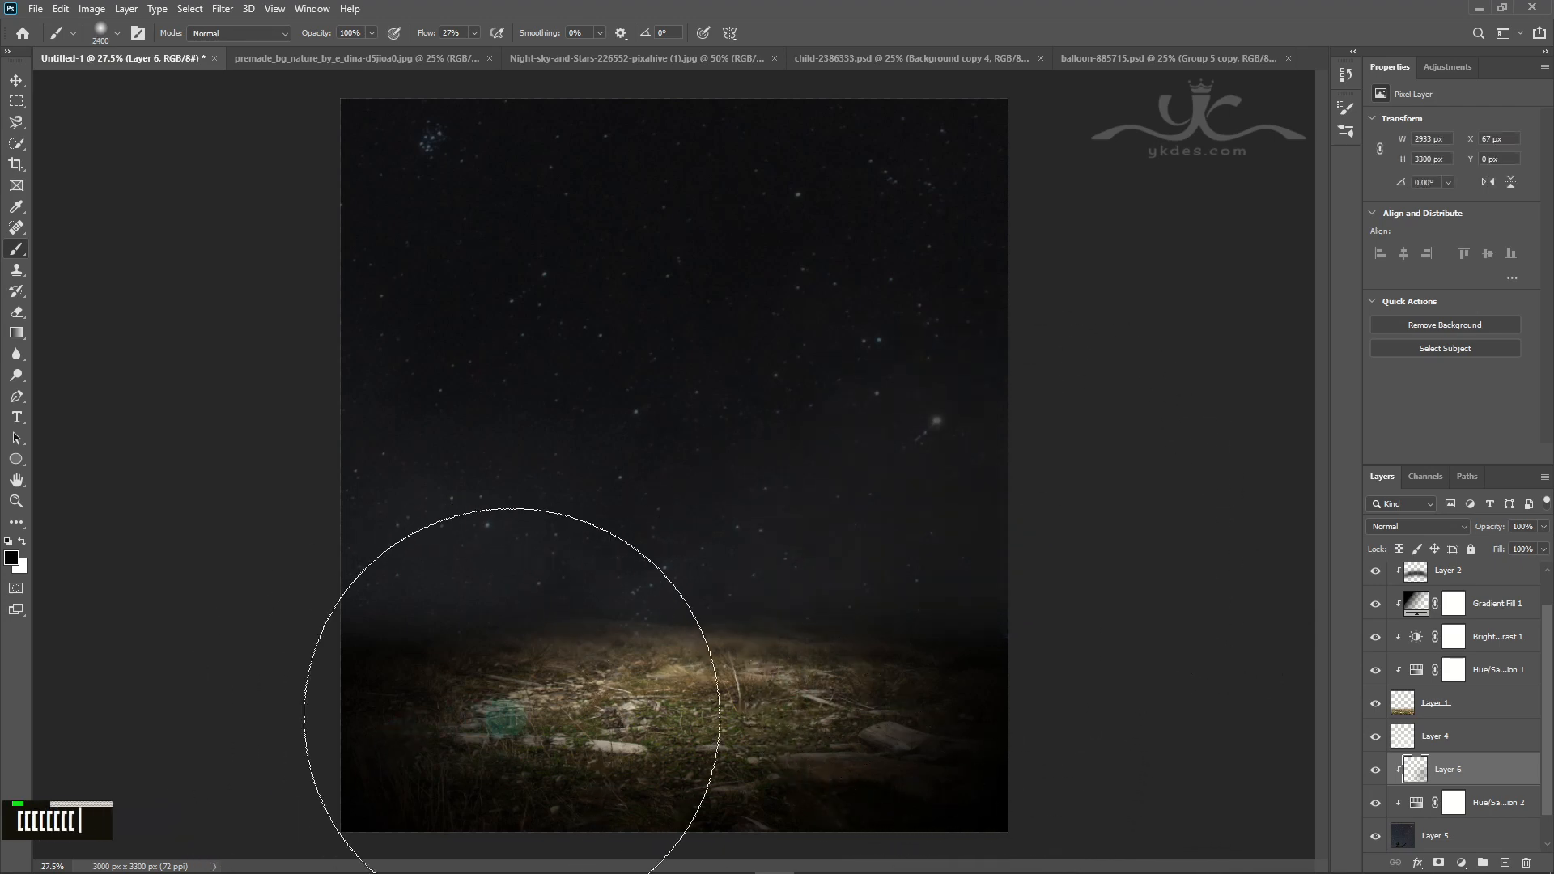
mouse_move(785, 632)
mouse_down()
mouse_move(48, 725)
mouse_move(766, 825)
mouse_move(375, 652)
mouse_move(834, 771)
mouse_move(309, 481)
mouse_move(709, 741)
mouse_move(595, 722)
mouse_move(1066, 716)
mouse_move(195, 778)
mouse_up()
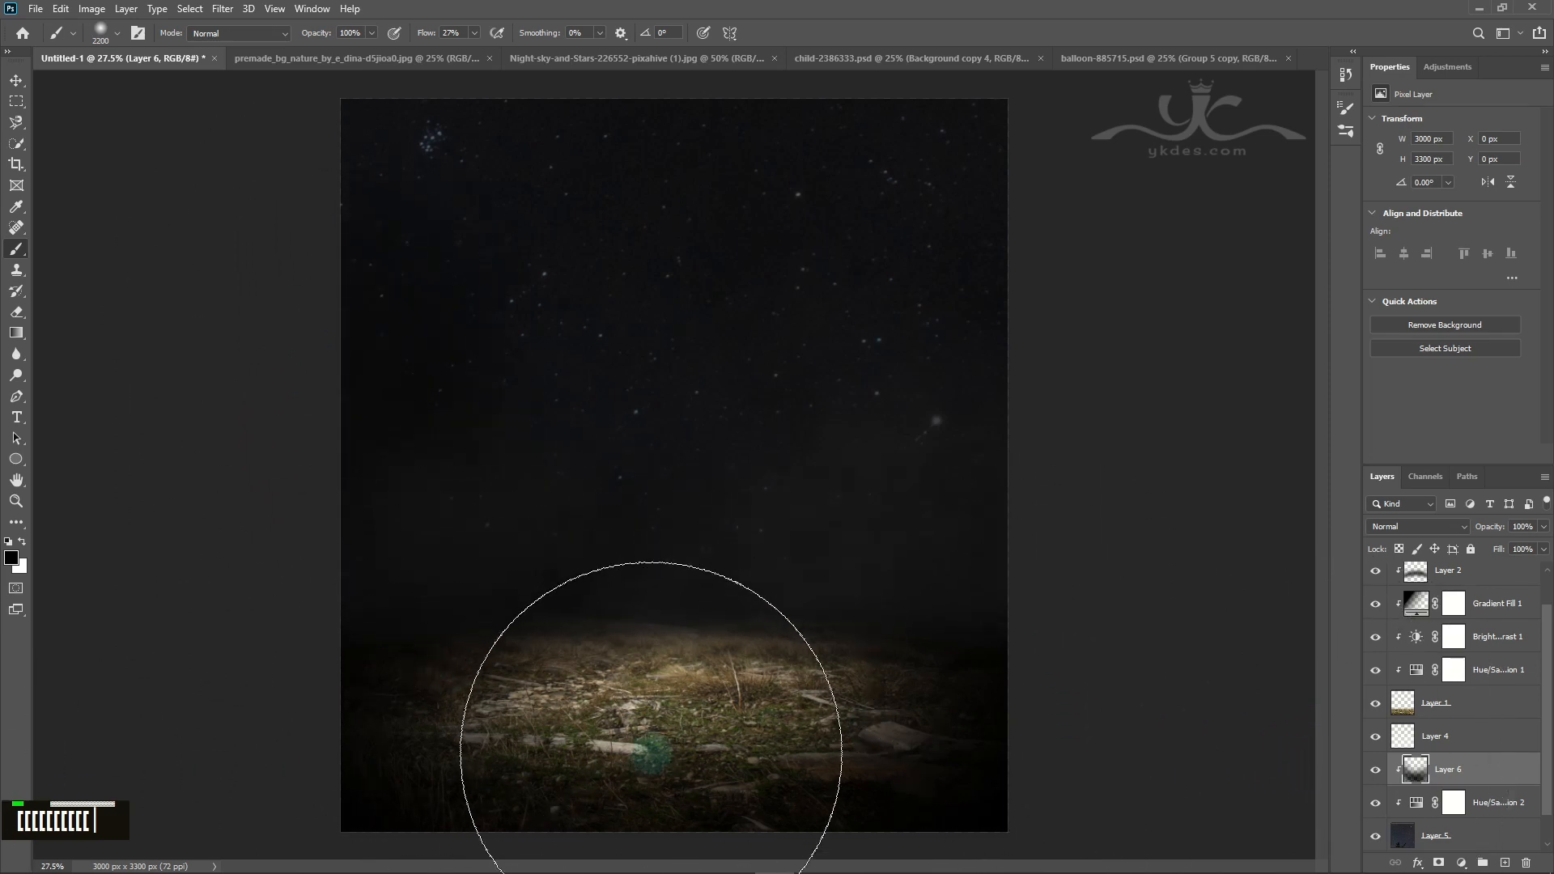
key(bracketleft)
key(bracketleft)
key(bracketleft)
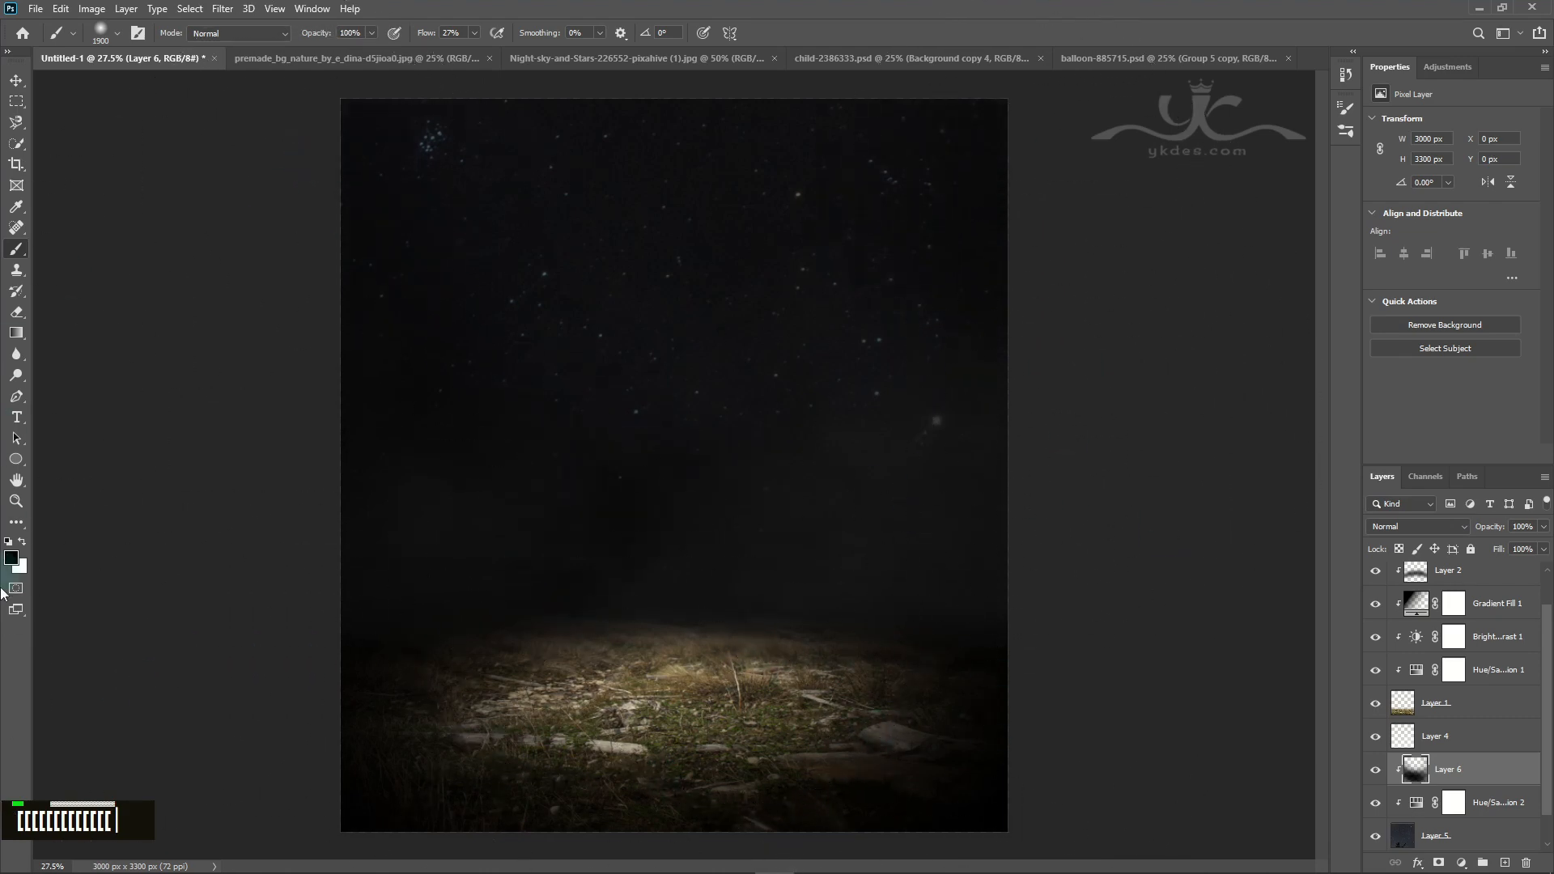
Step: Remove the upper-left star cluster and the large bright star at right from the sky layer with a 400 px Content-Aware Spot Healing Brush
click(14, 84)
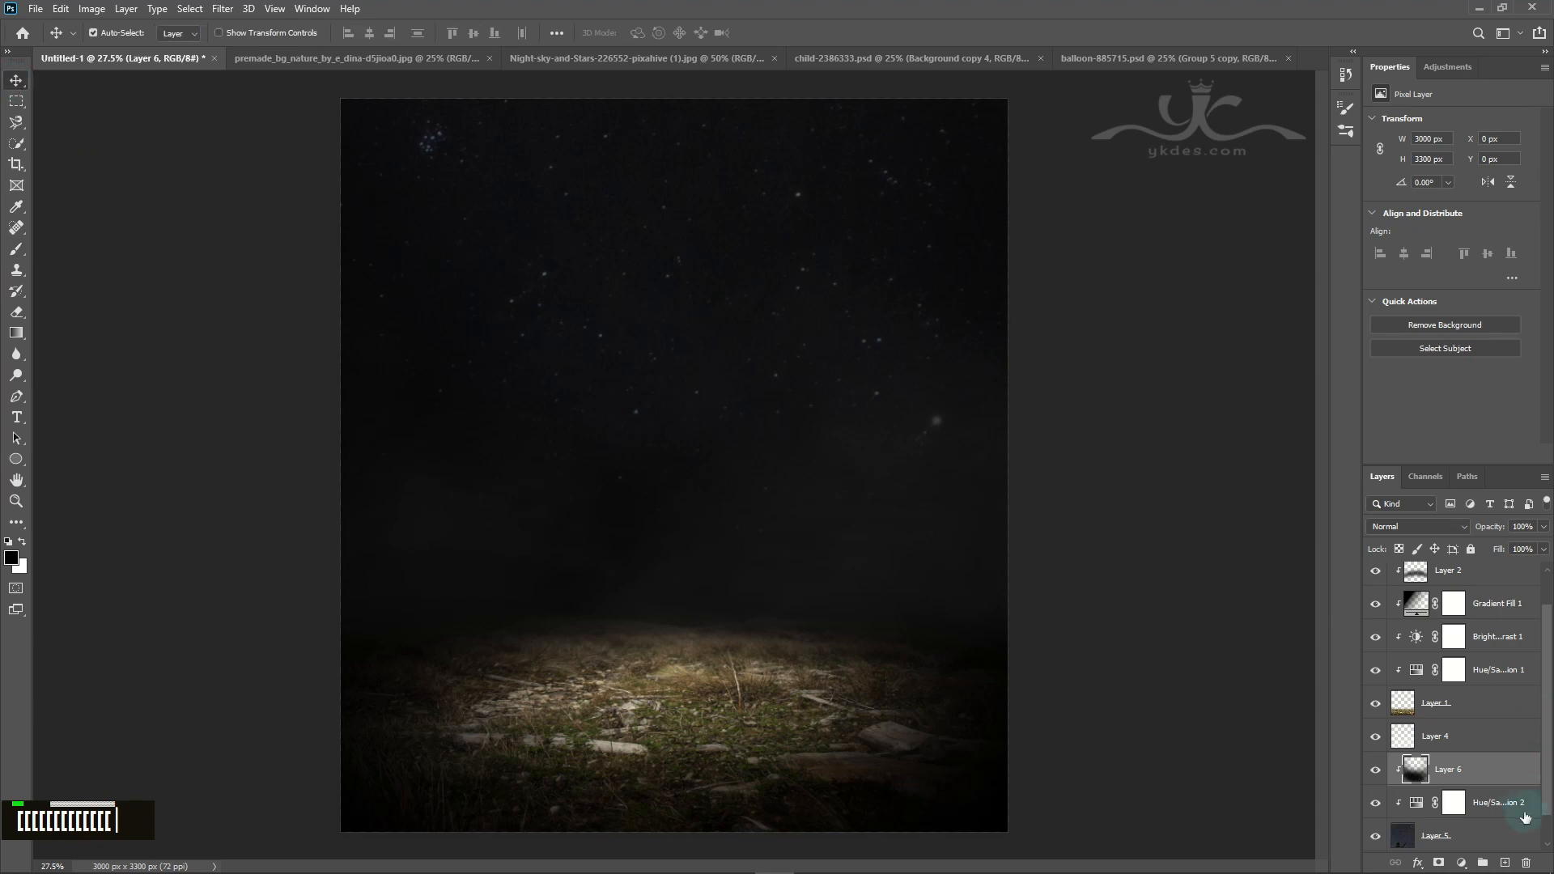
scroll(1473, 797, down, 1)
click(1454, 804)
click(15, 248)
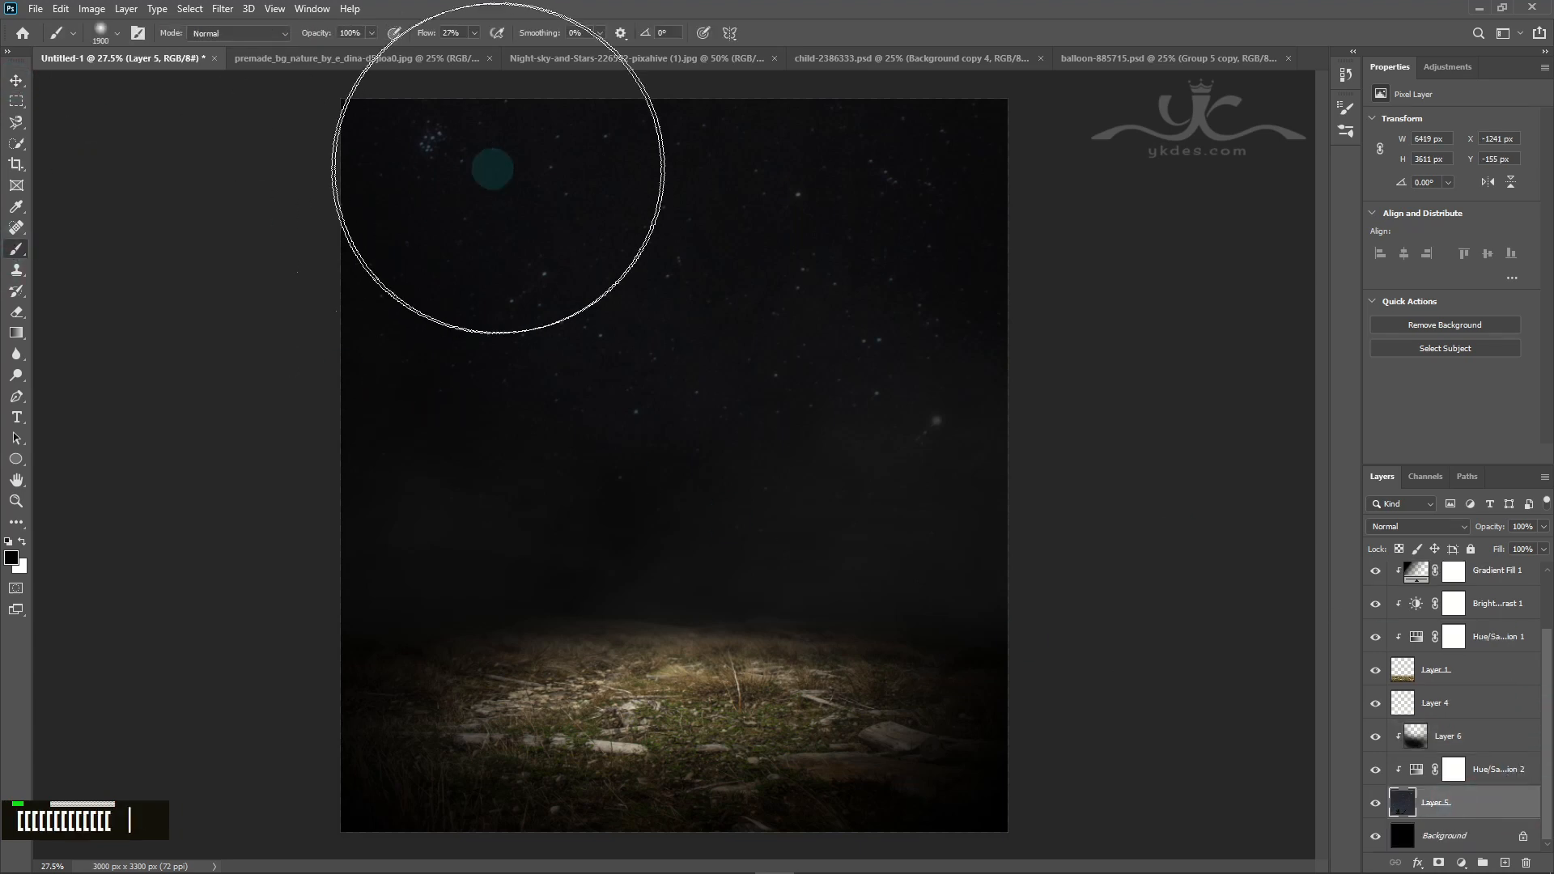
click(16, 228)
click(440, 151)
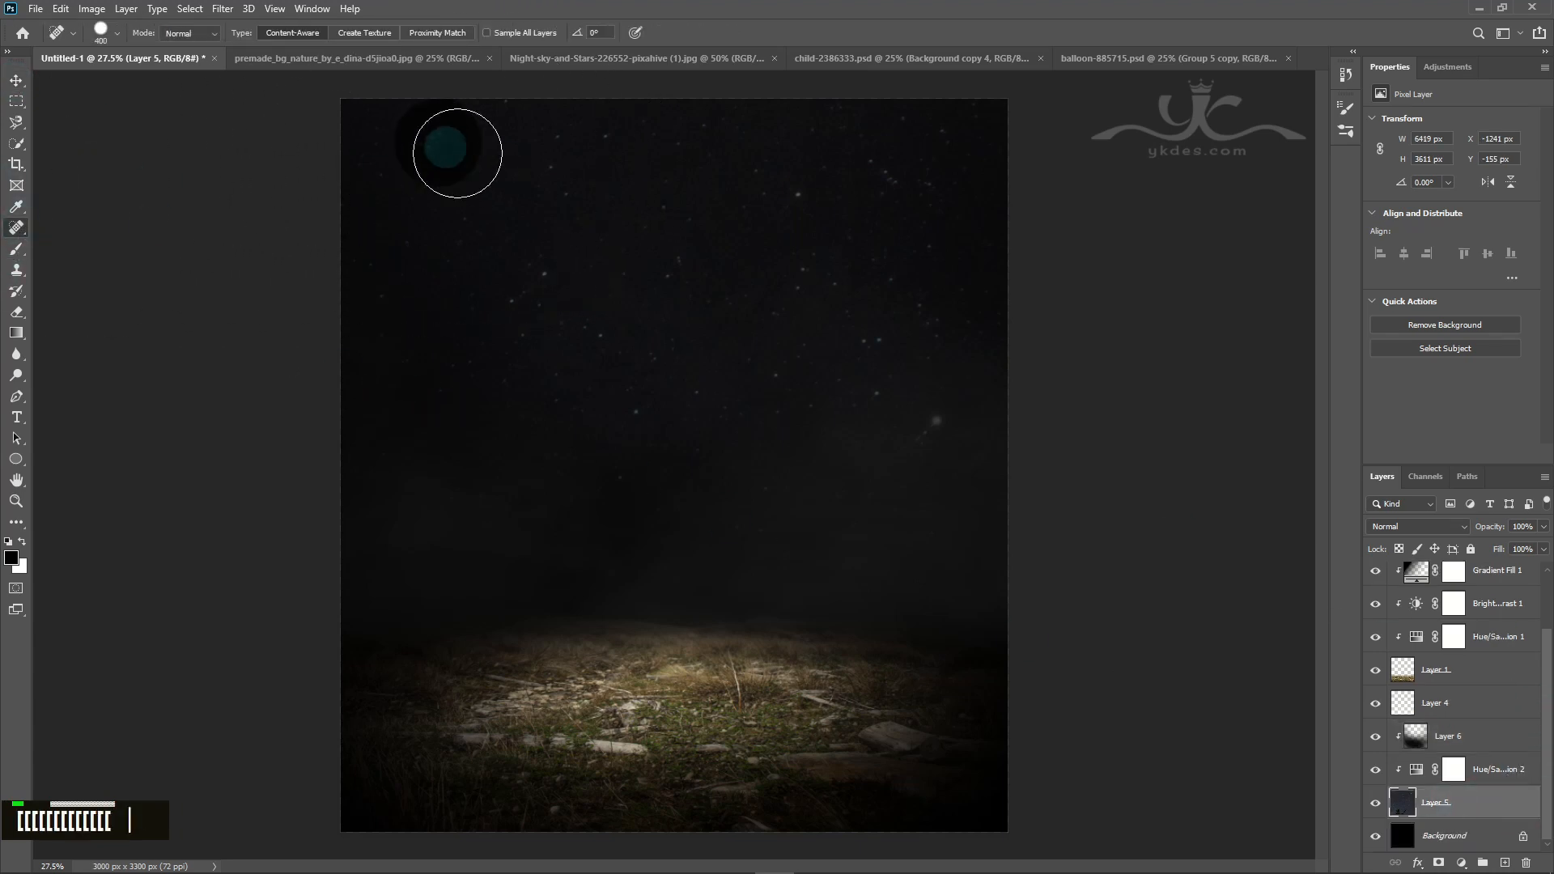
click(929, 429)
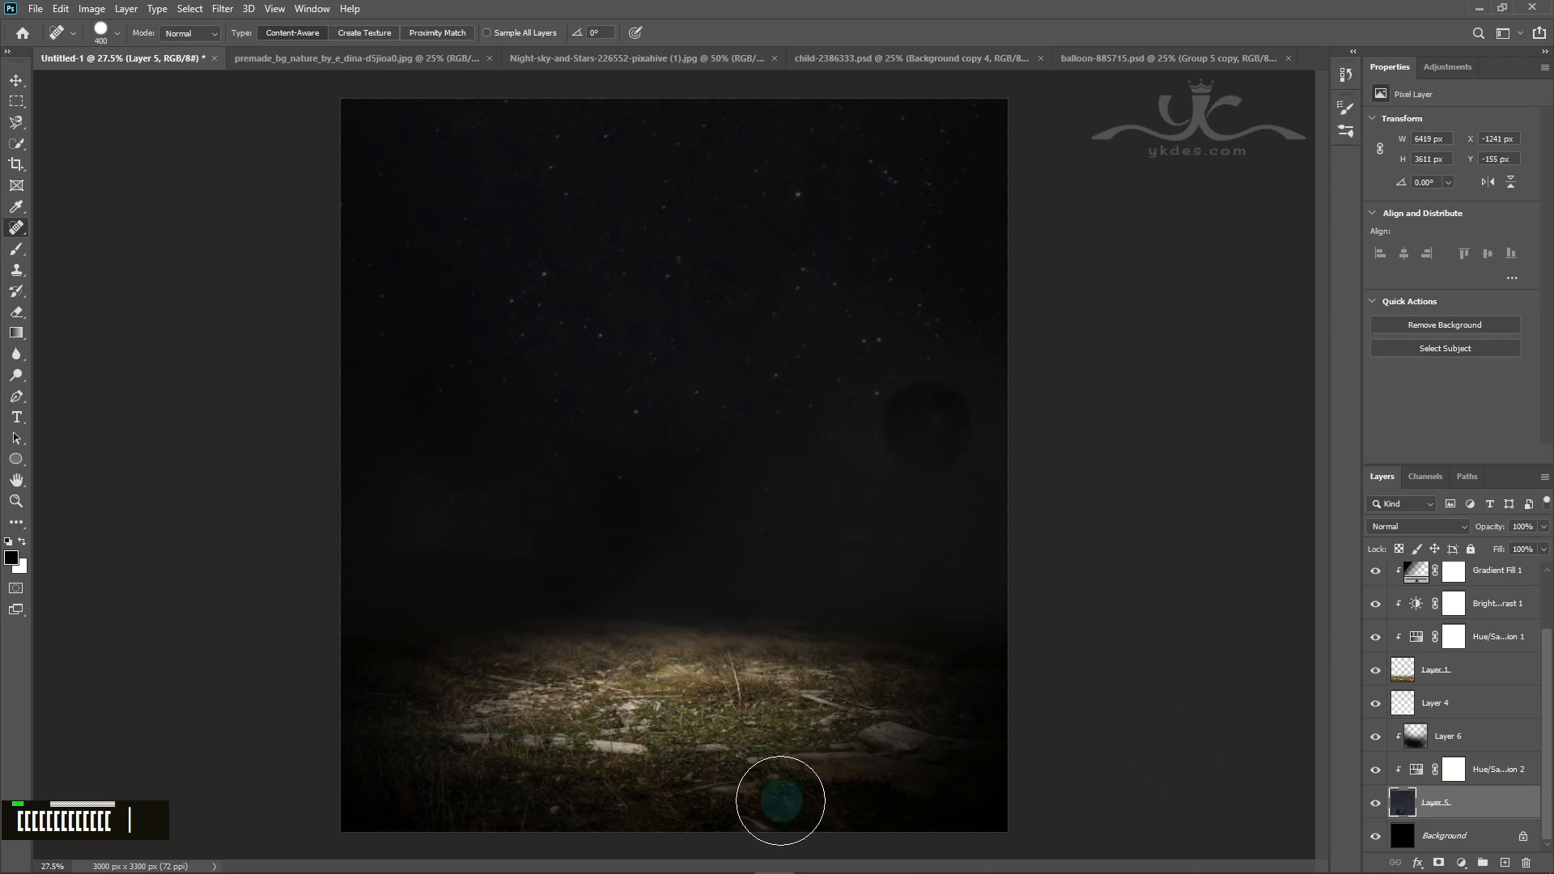
click(16, 80)
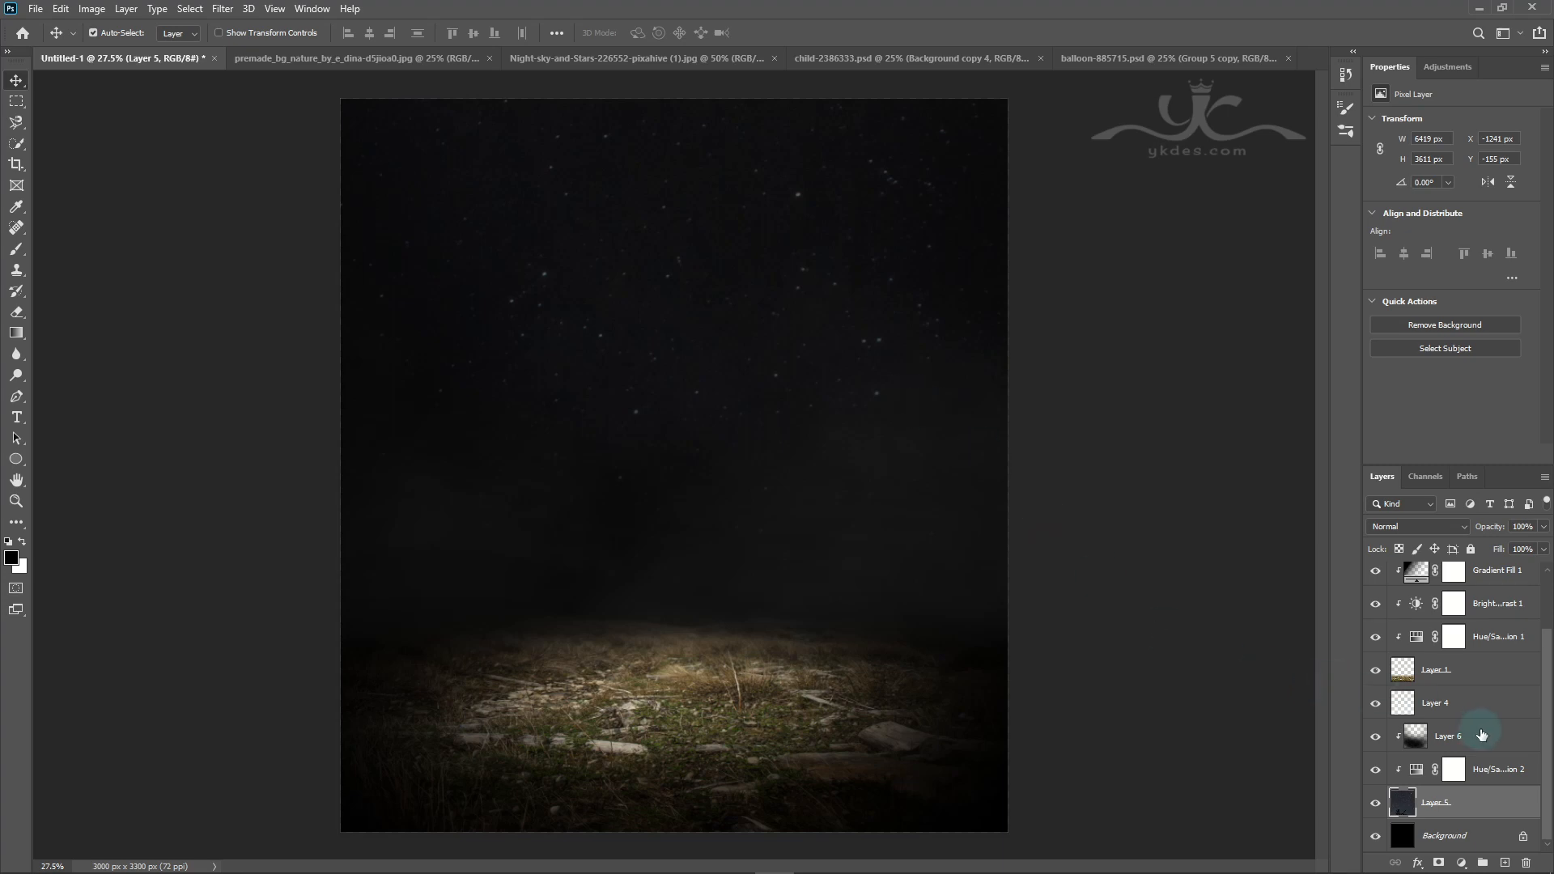
Step: Copy the cut-out child from child-2386333.psd into the Untitled-1 composition as the topmost layer
scroll(1477, 716, up, 1)
click(1496, 583)
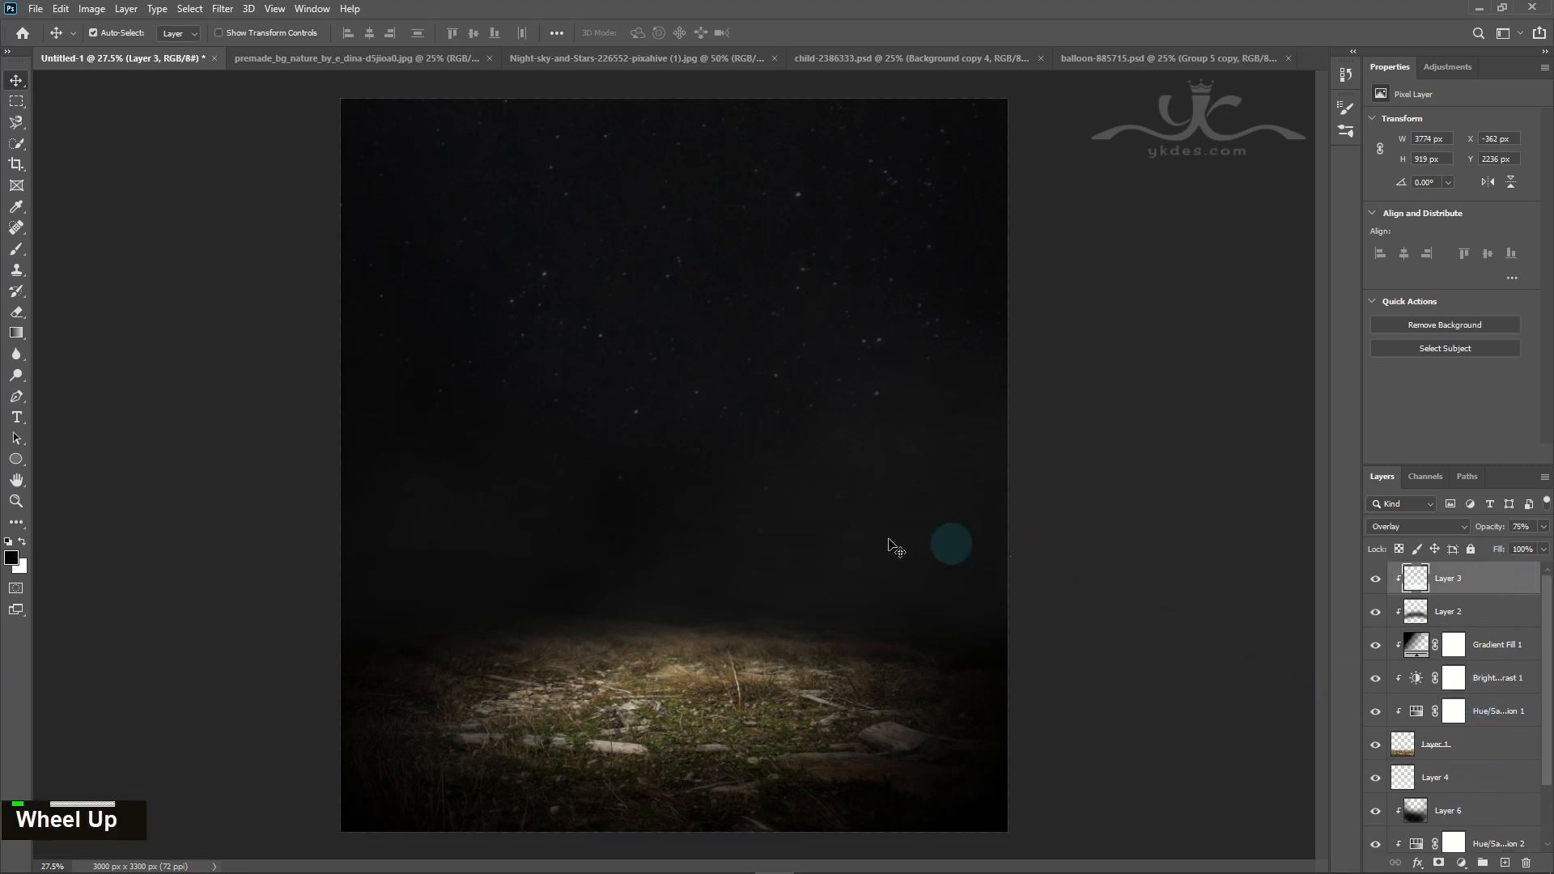
click(851, 55)
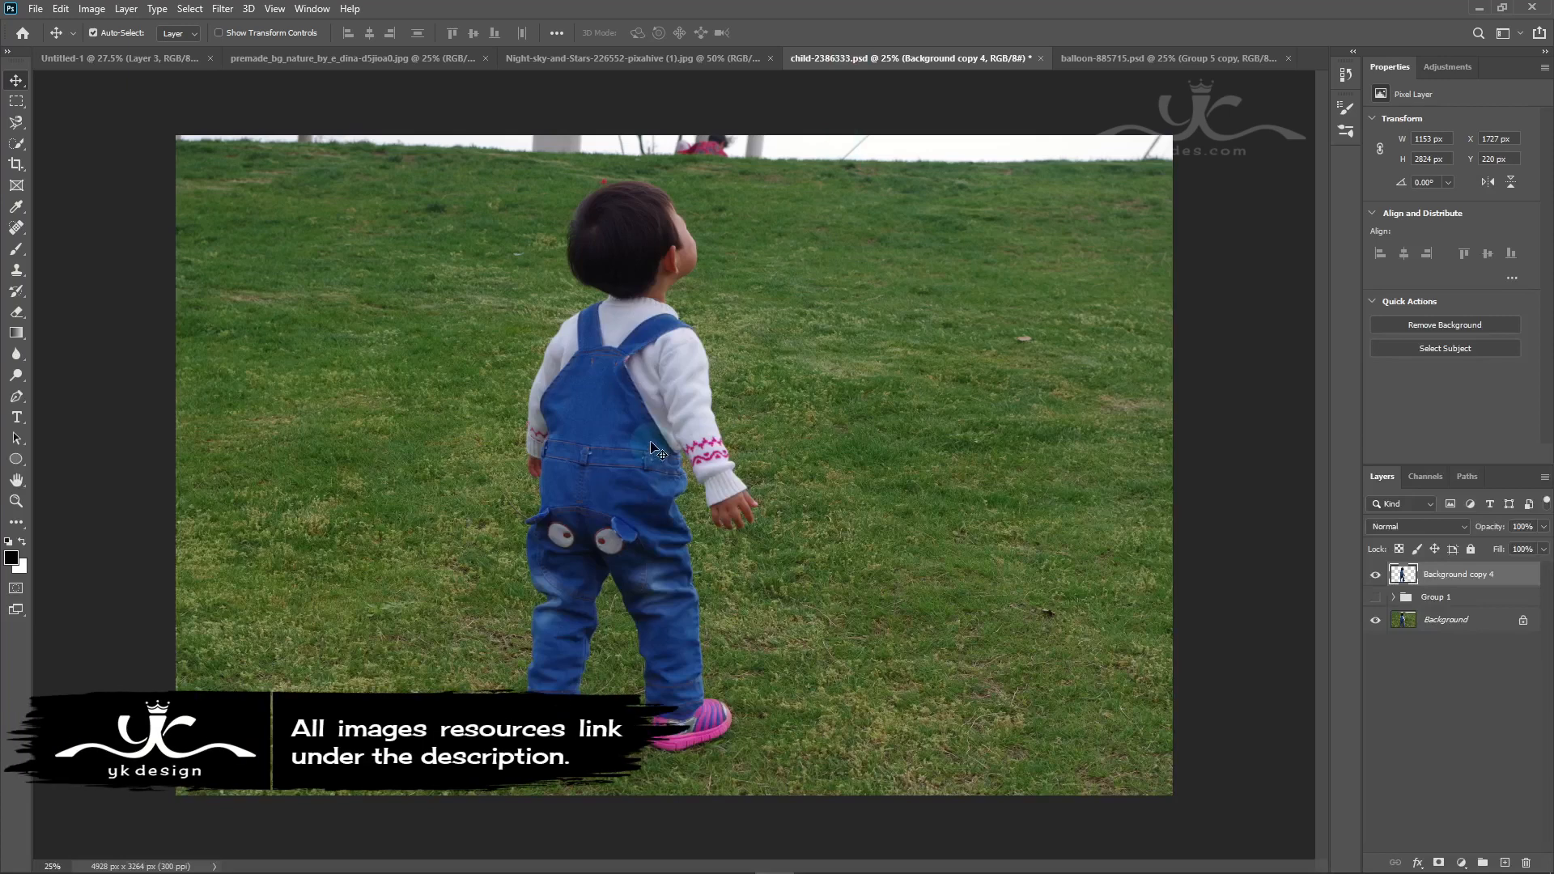
mouse_move(673, 445)
mouse_down()
mouse_move(842, 384)
mouse_move(727, 379)
mouse_move(757, 437)
mouse_move(216, 194)
mouse_move(148, 55)
mouse_move(697, 451)
mouse_up()
Step: Scale the child proportionally to about 53.25% and stand it on the lit grass, slightly left of centre
key(ctrl)
key(ctrl+t)
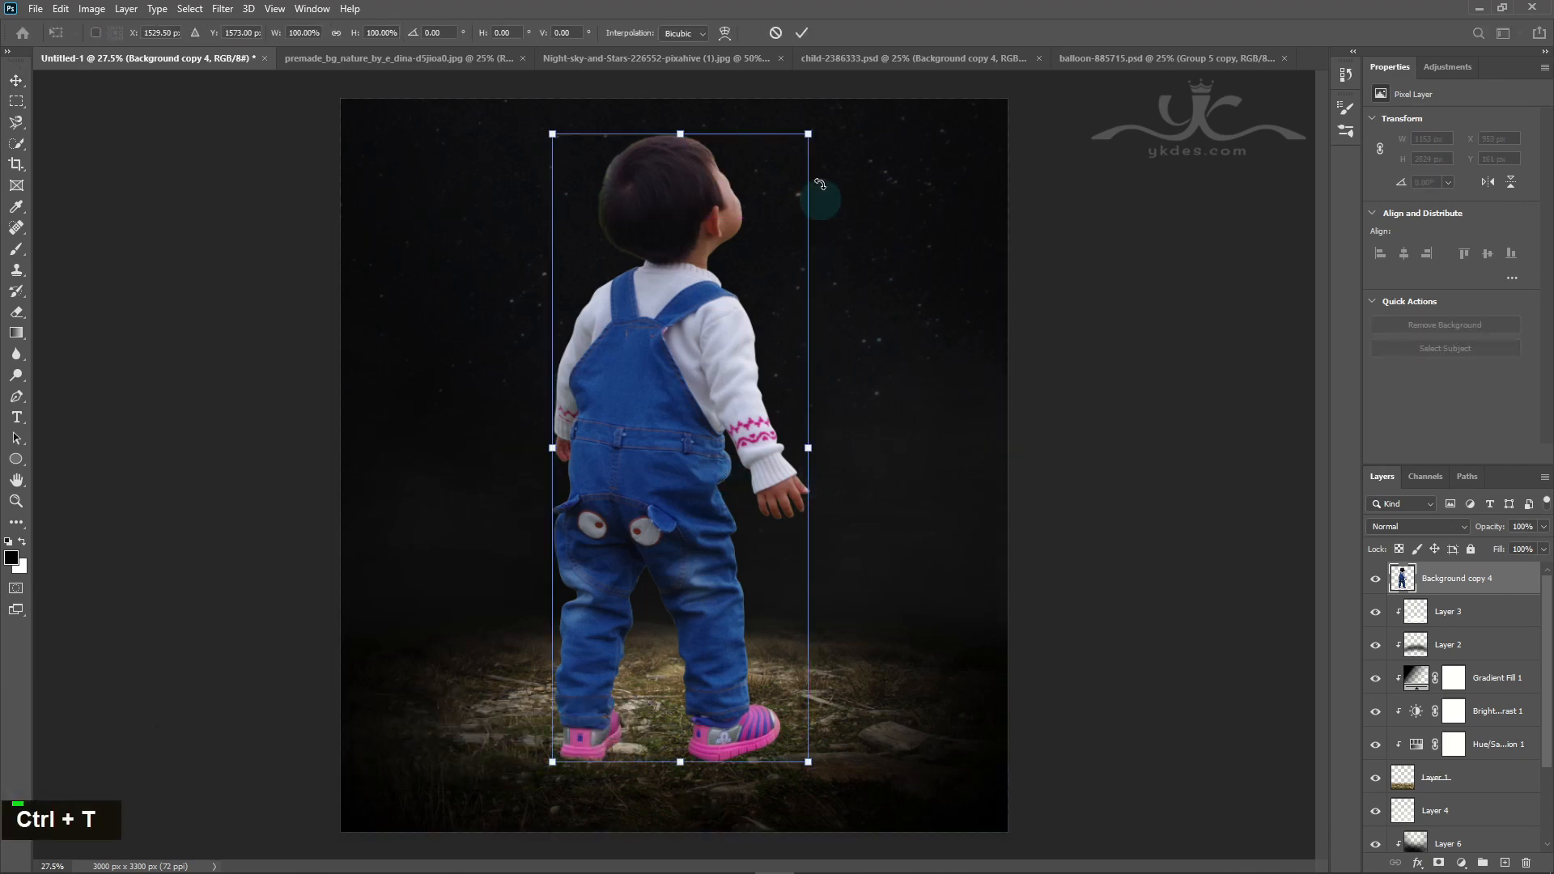
drag(809, 134, 756, 217)
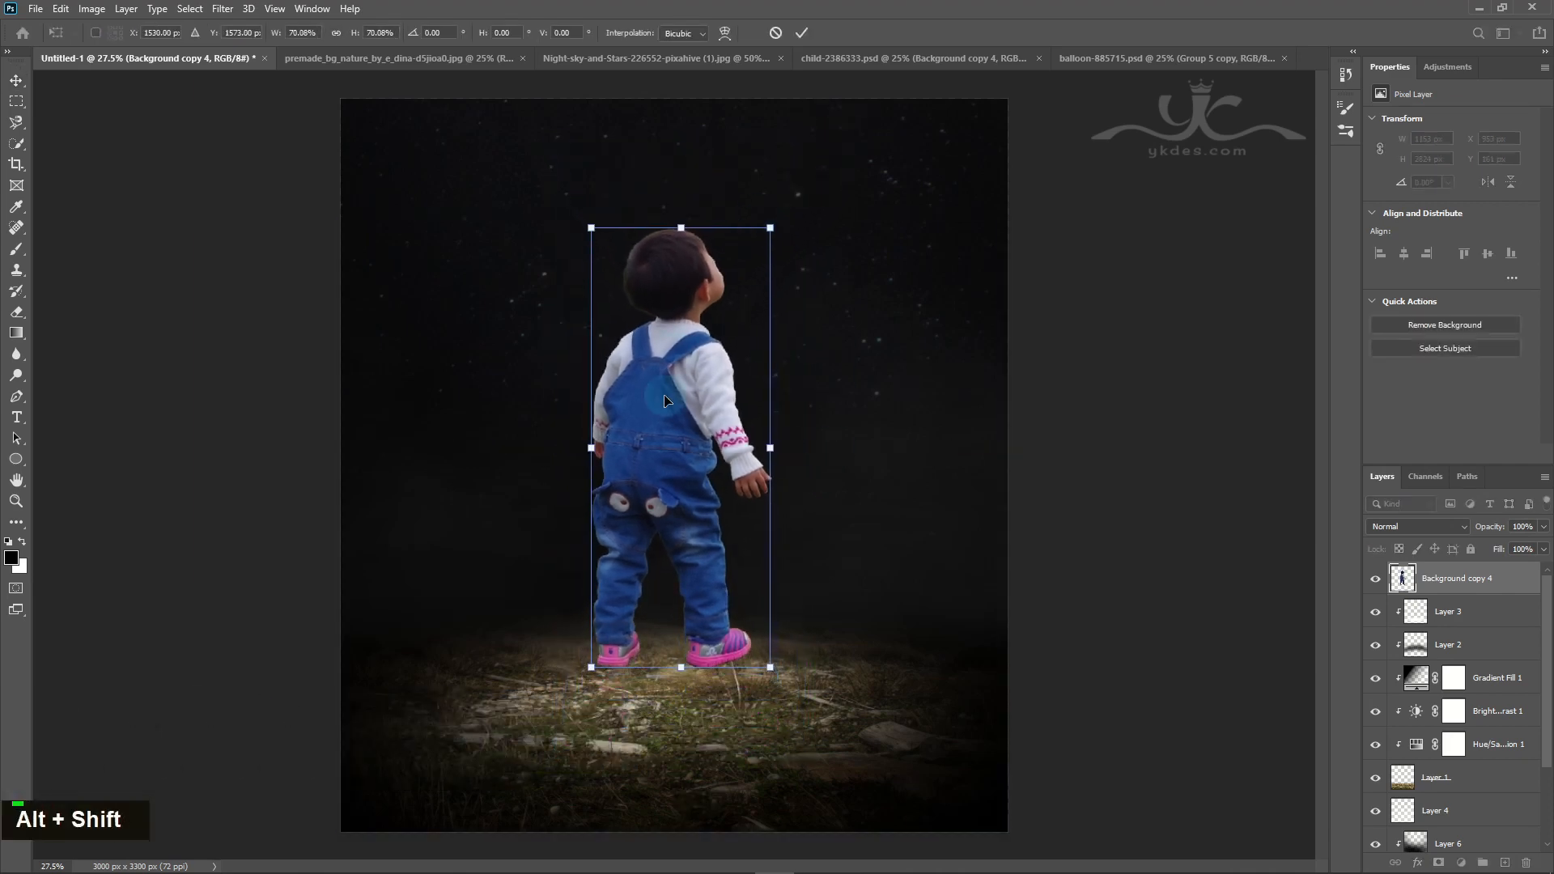
drag(663, 397, 631, 493)
drag(738, 322, 723, 360)
drag(645, 505, 632, 547)
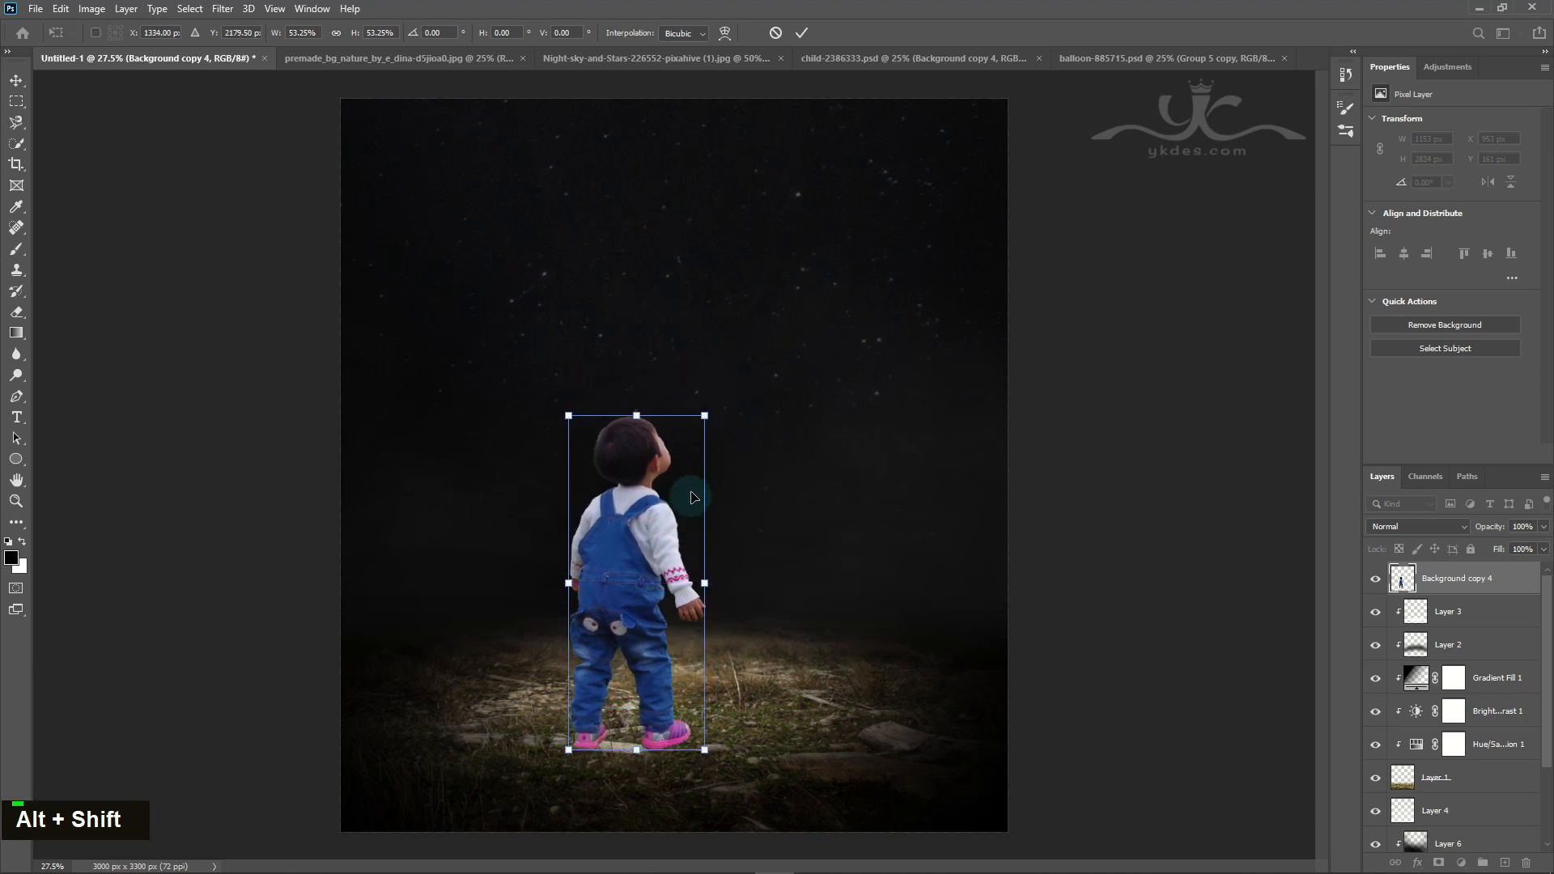
key(Return)
Step: Nudge the child left and slightly down to about X 911 px, Y 1471 px, and compare the scene with the layer hidden and shown
key(Left)
key(Left)
key(Left)
key(Left)
key(Left)
key(Left)
key(Left)
key(Left)
key(Left)
key(Left)
key(Left)
key(Left)
key(Left)
key(Left)
key(Left)
key(Left)
key(Left)
key(Left)
key(Left)
key(Left)
key(Left)
key(Left)
key(Left)
key(Left)
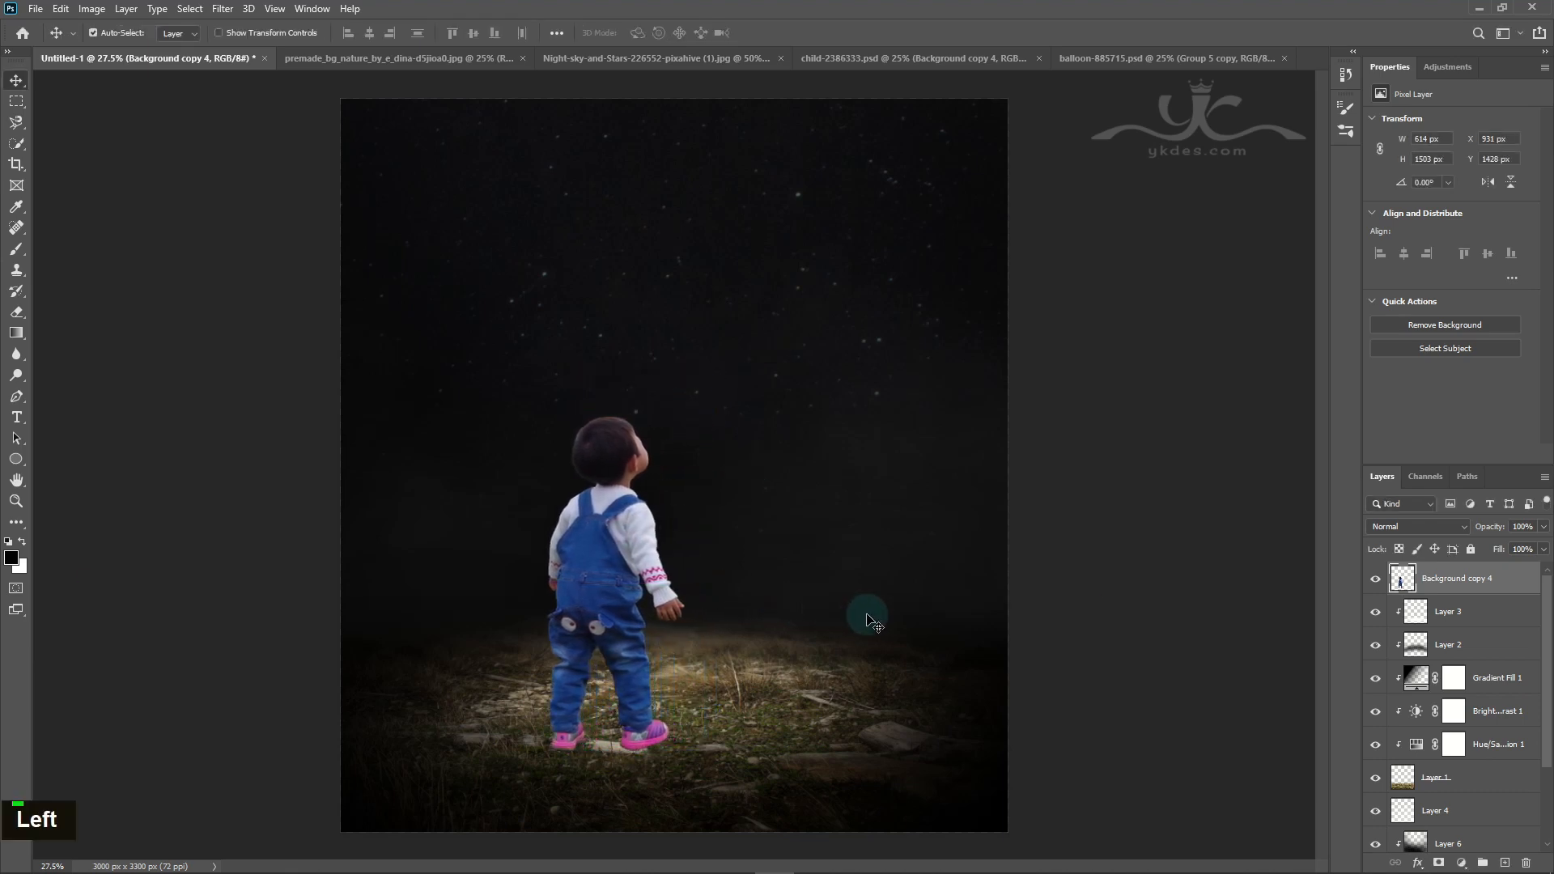
key(Down)
key(Down)
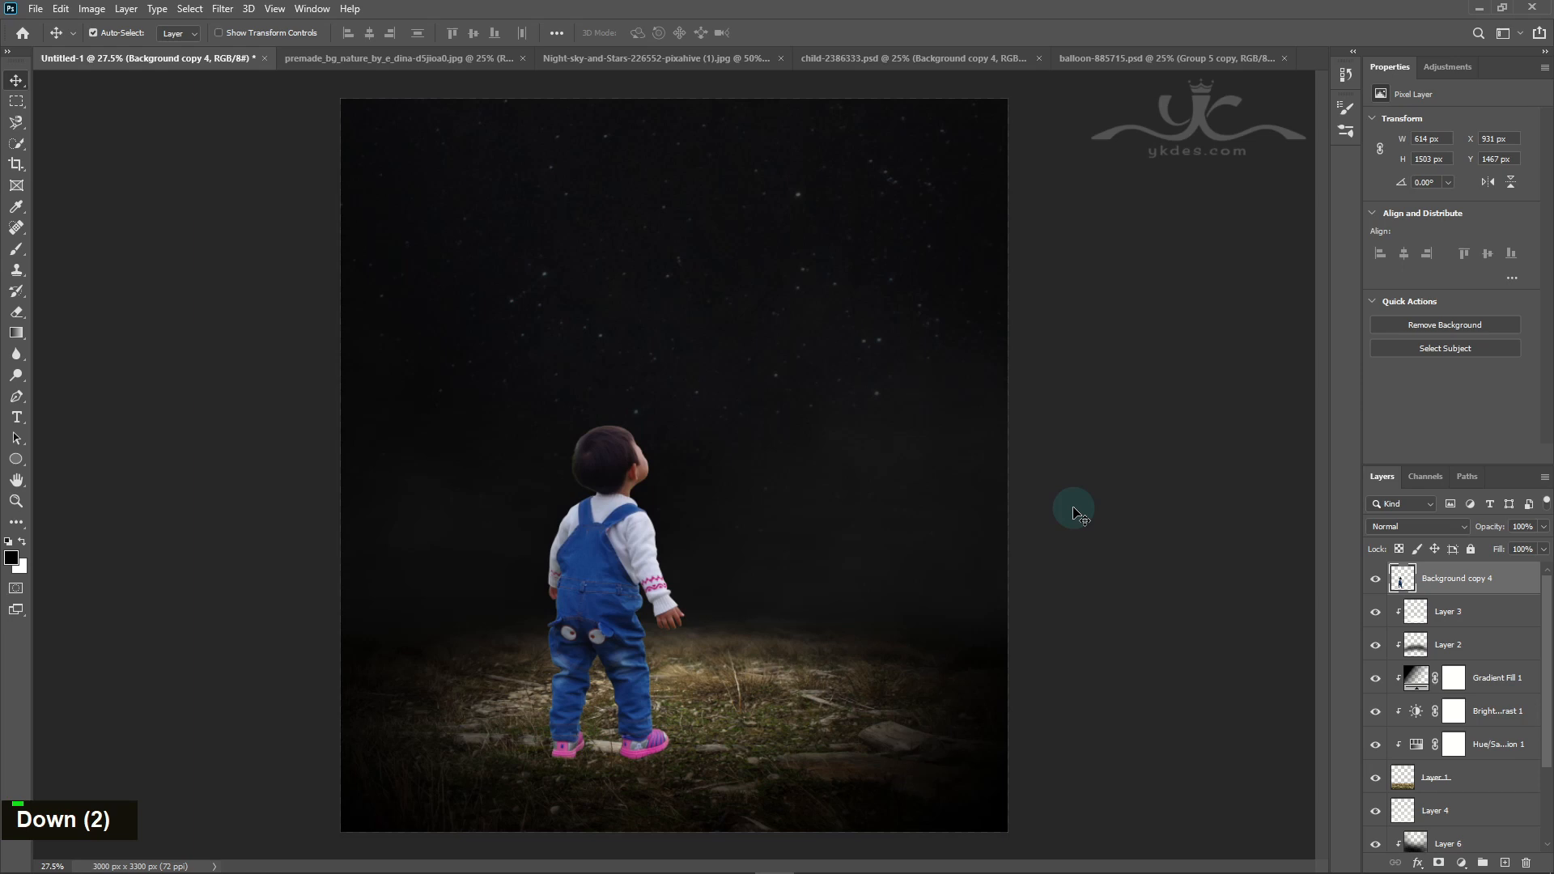
key(Up)
key(Up)
key(Left)
key(Left)
key(Left)
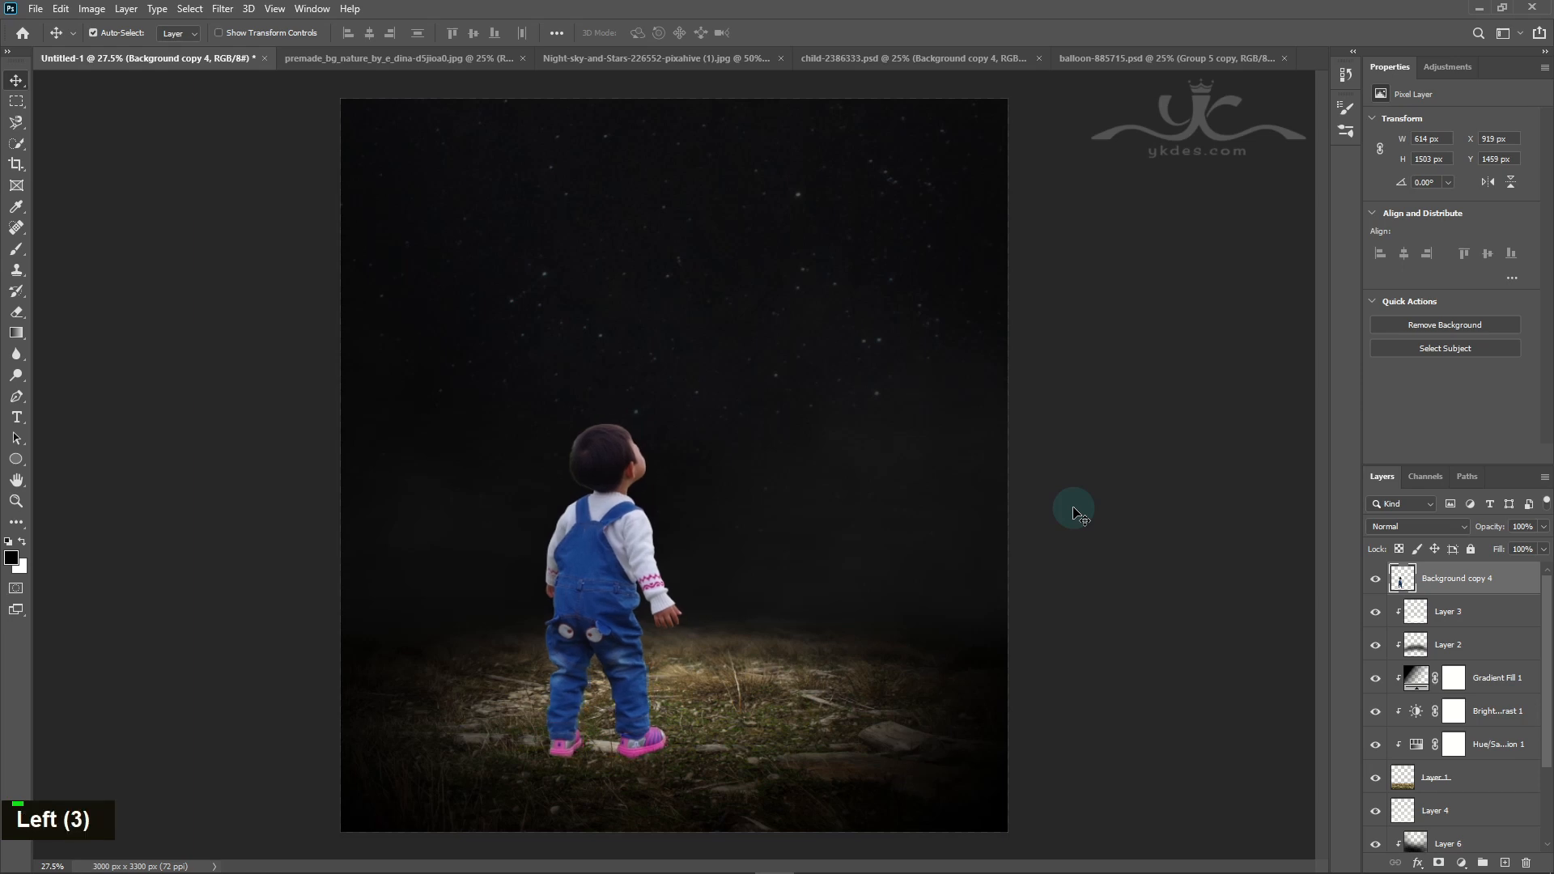
key(Left)
key(Left)
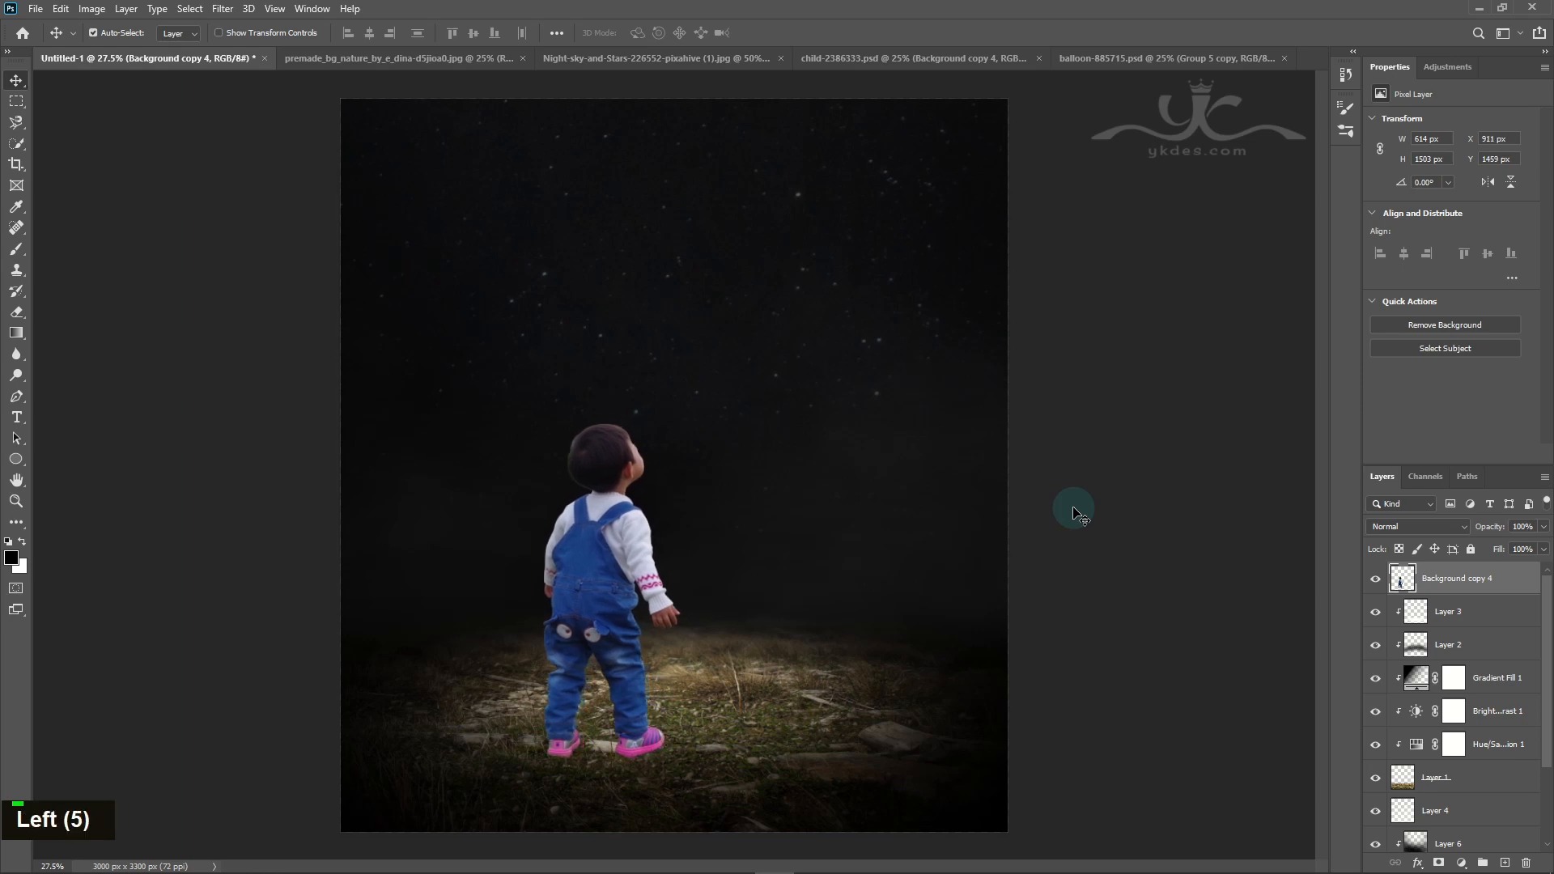
key(Down)
key(Down)
key(Down)
key(Down)
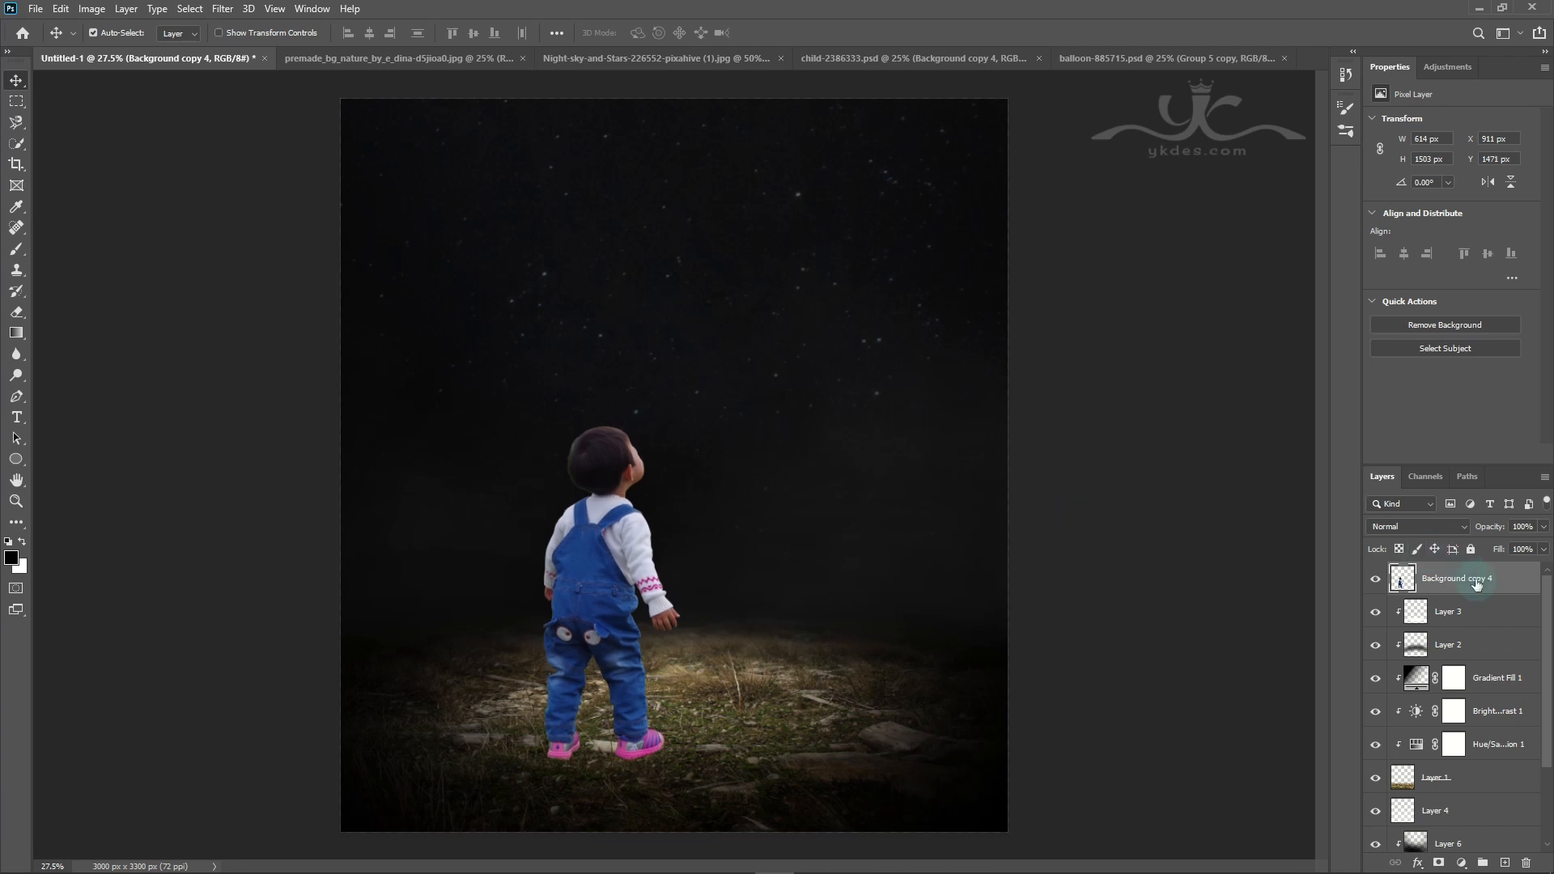
double_click(1376, 582)
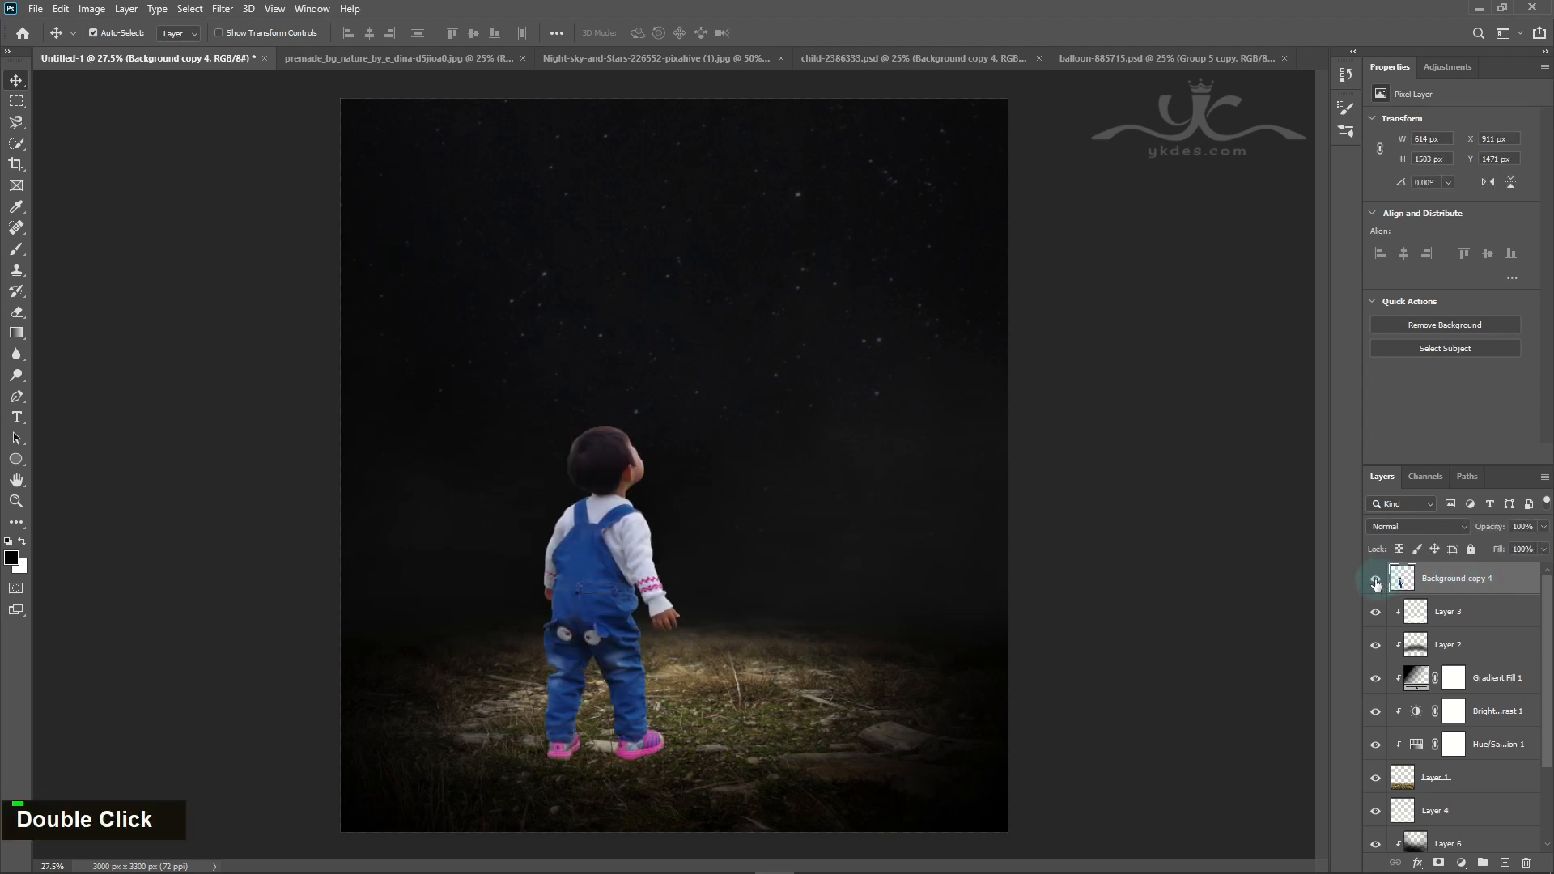
Step: Apply the Camera Raw Filter to the child with Texture +30, Clarity +10, Blacks +18, Shadows +24, Whites -32 and Highlights -35
click(192, 11)
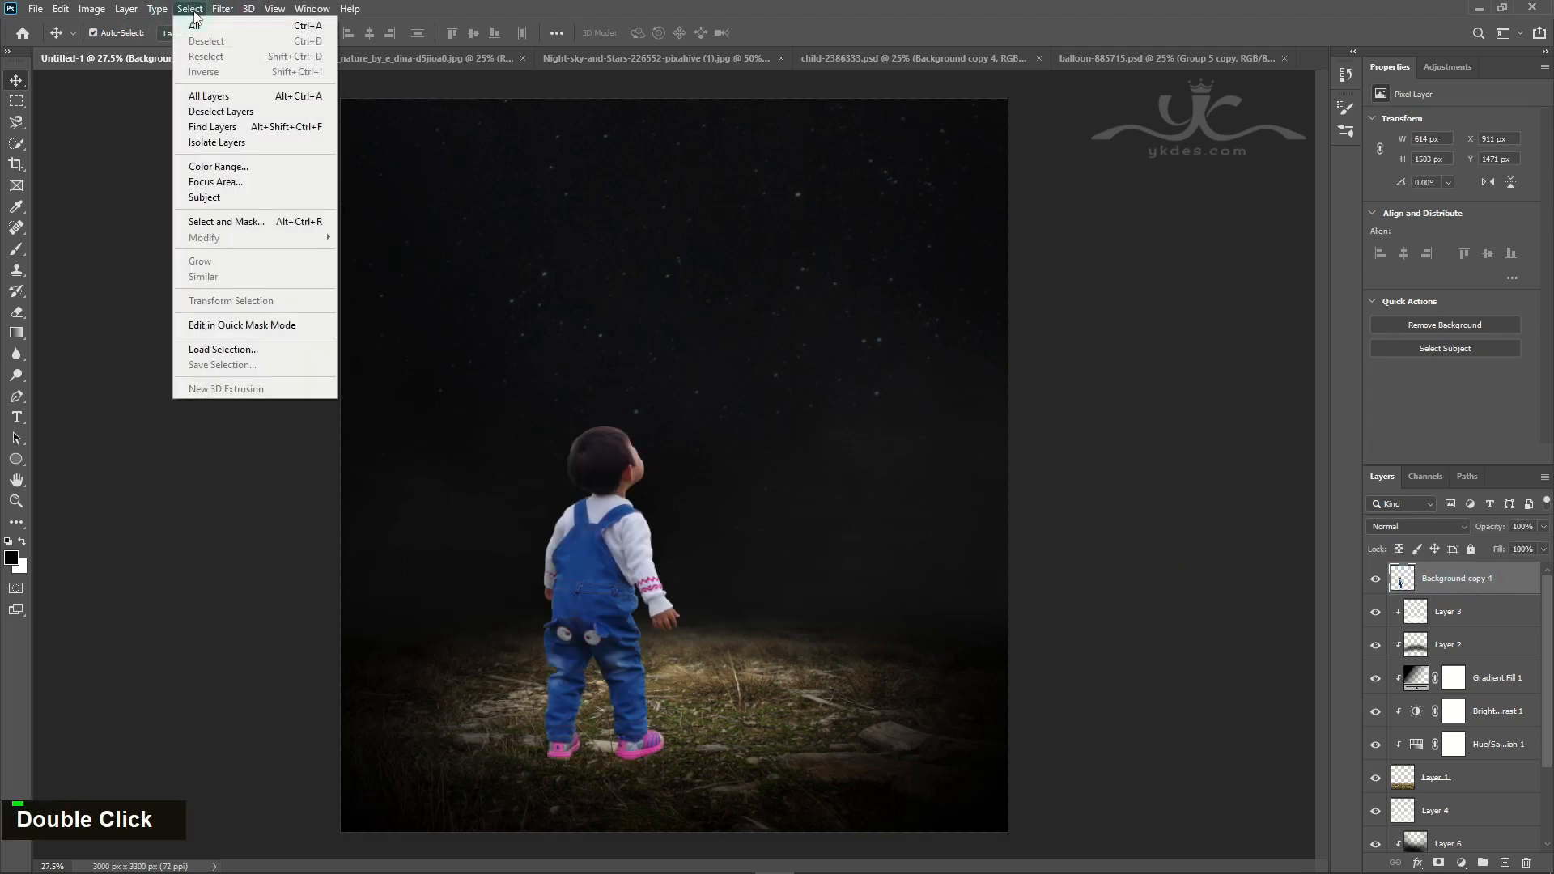
mouse_move(215, 12)
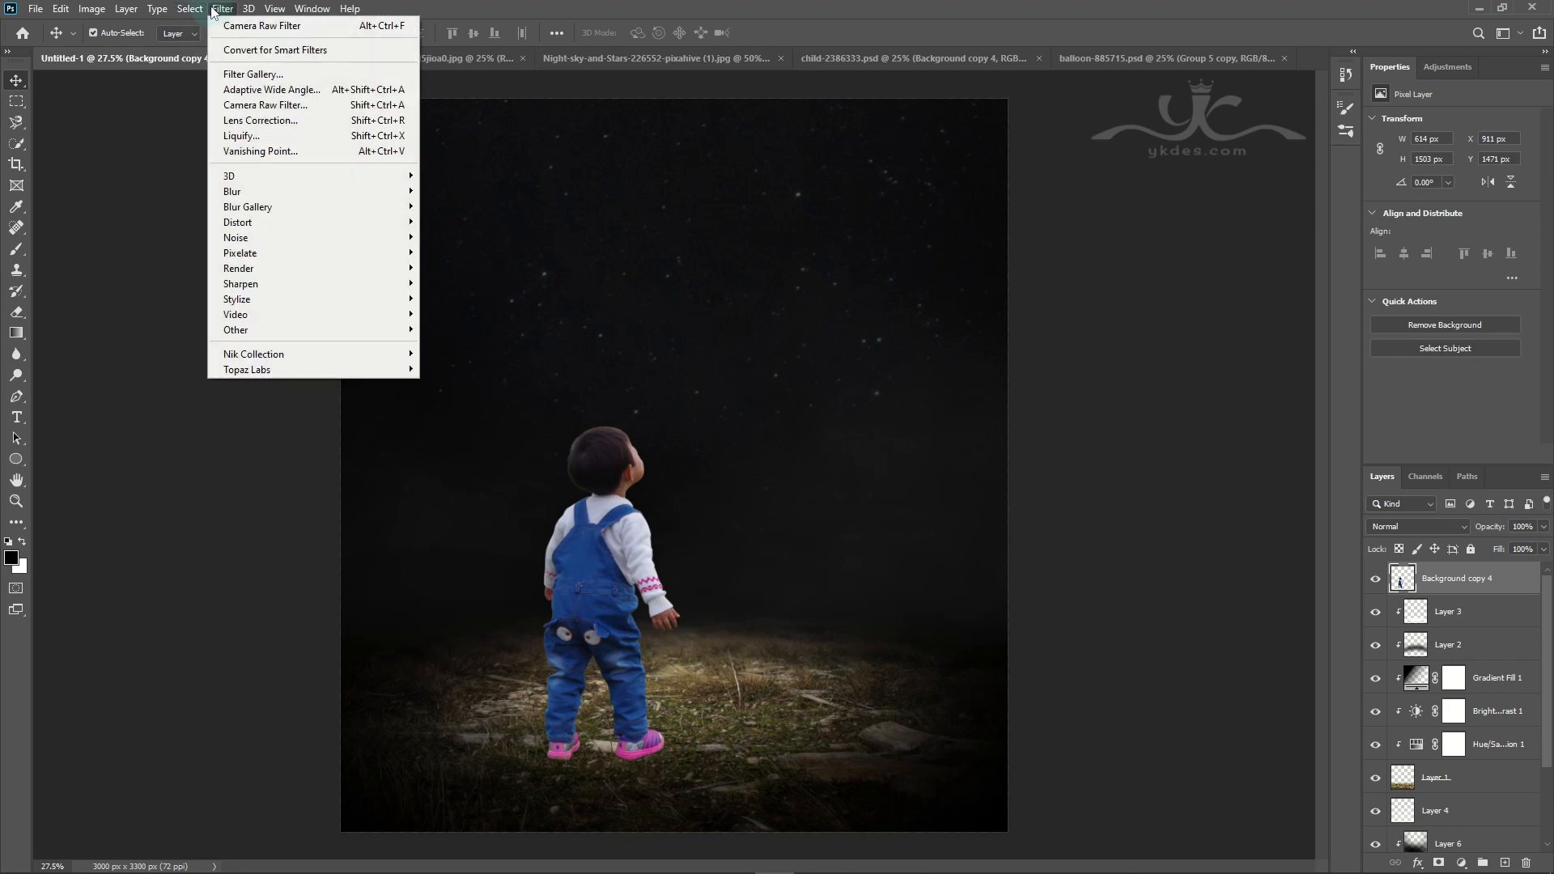
click(263, 105)
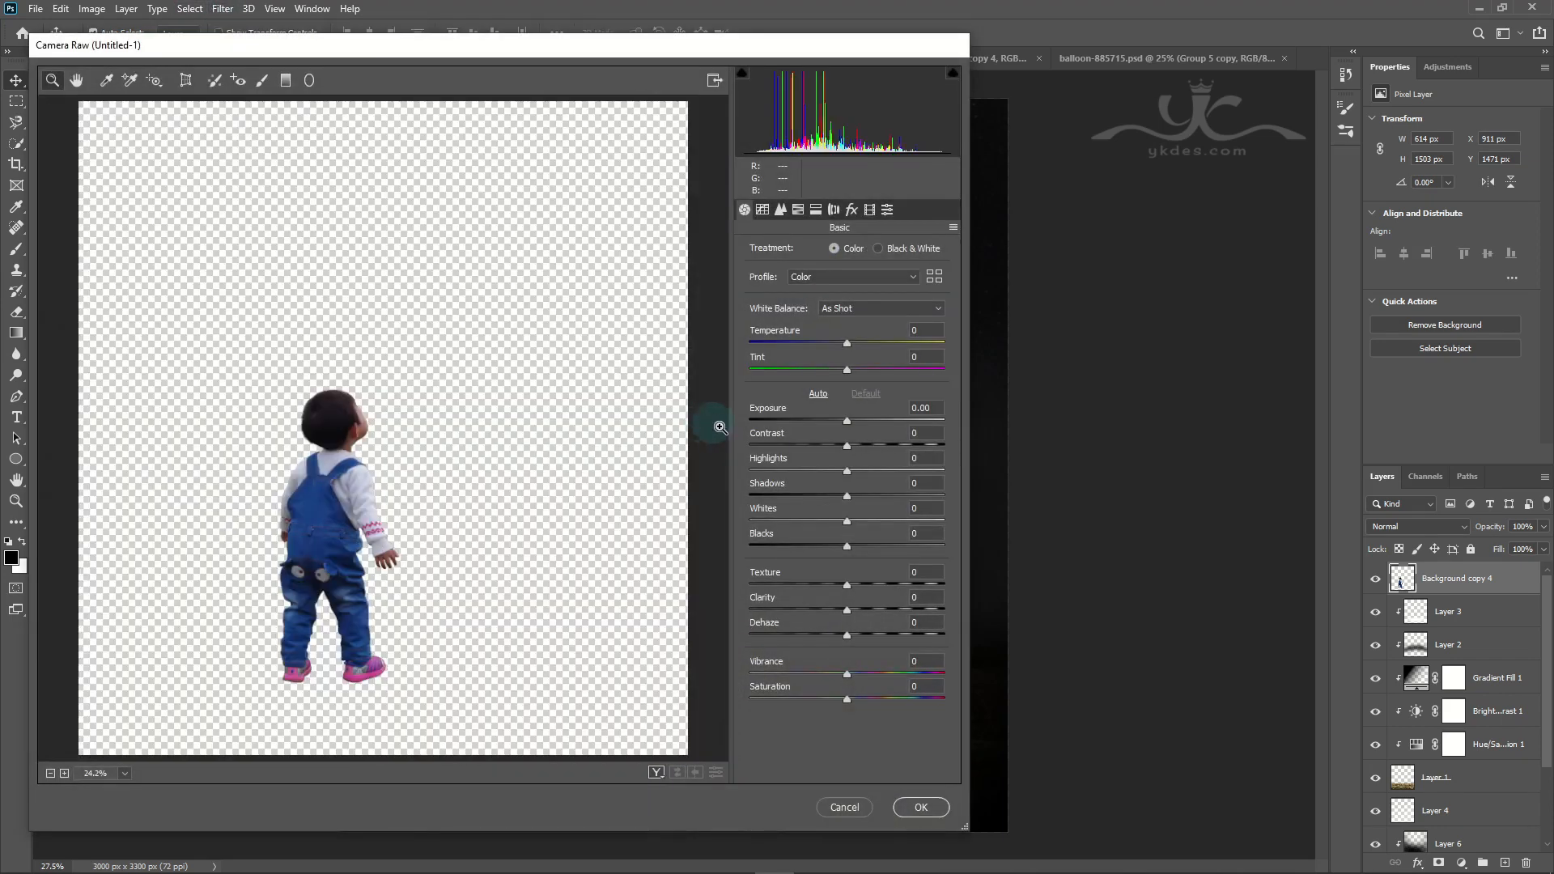
mouse_move(852, 592)
mouse_down()
mouse_move(882, 588)
mouse_move(859, 608)
mouse_up()
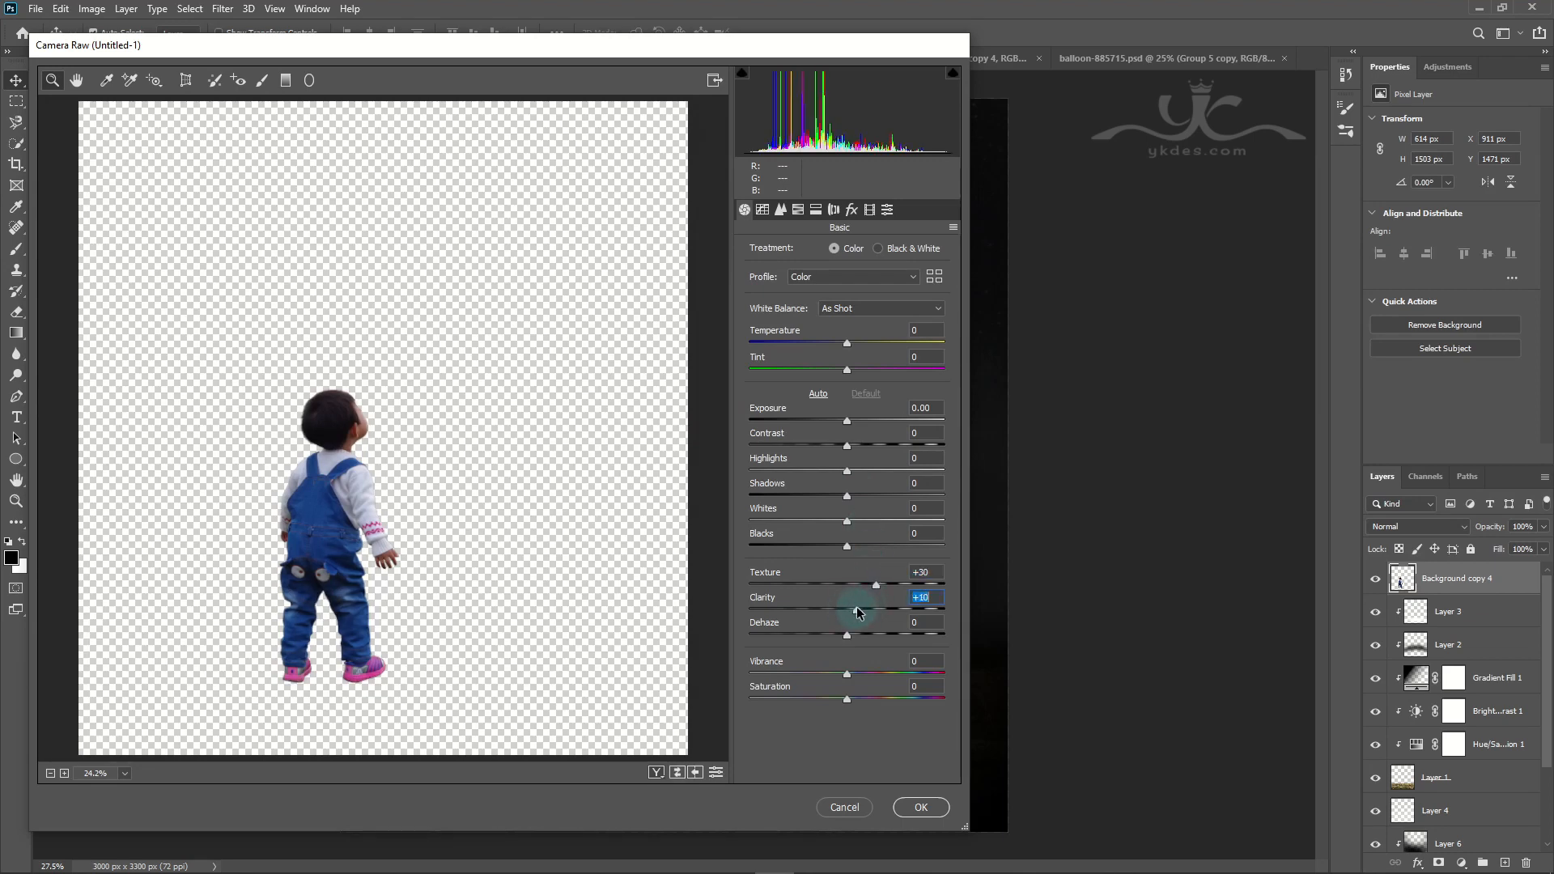
click(864, 554)
drag(847, 521, 813, 471)
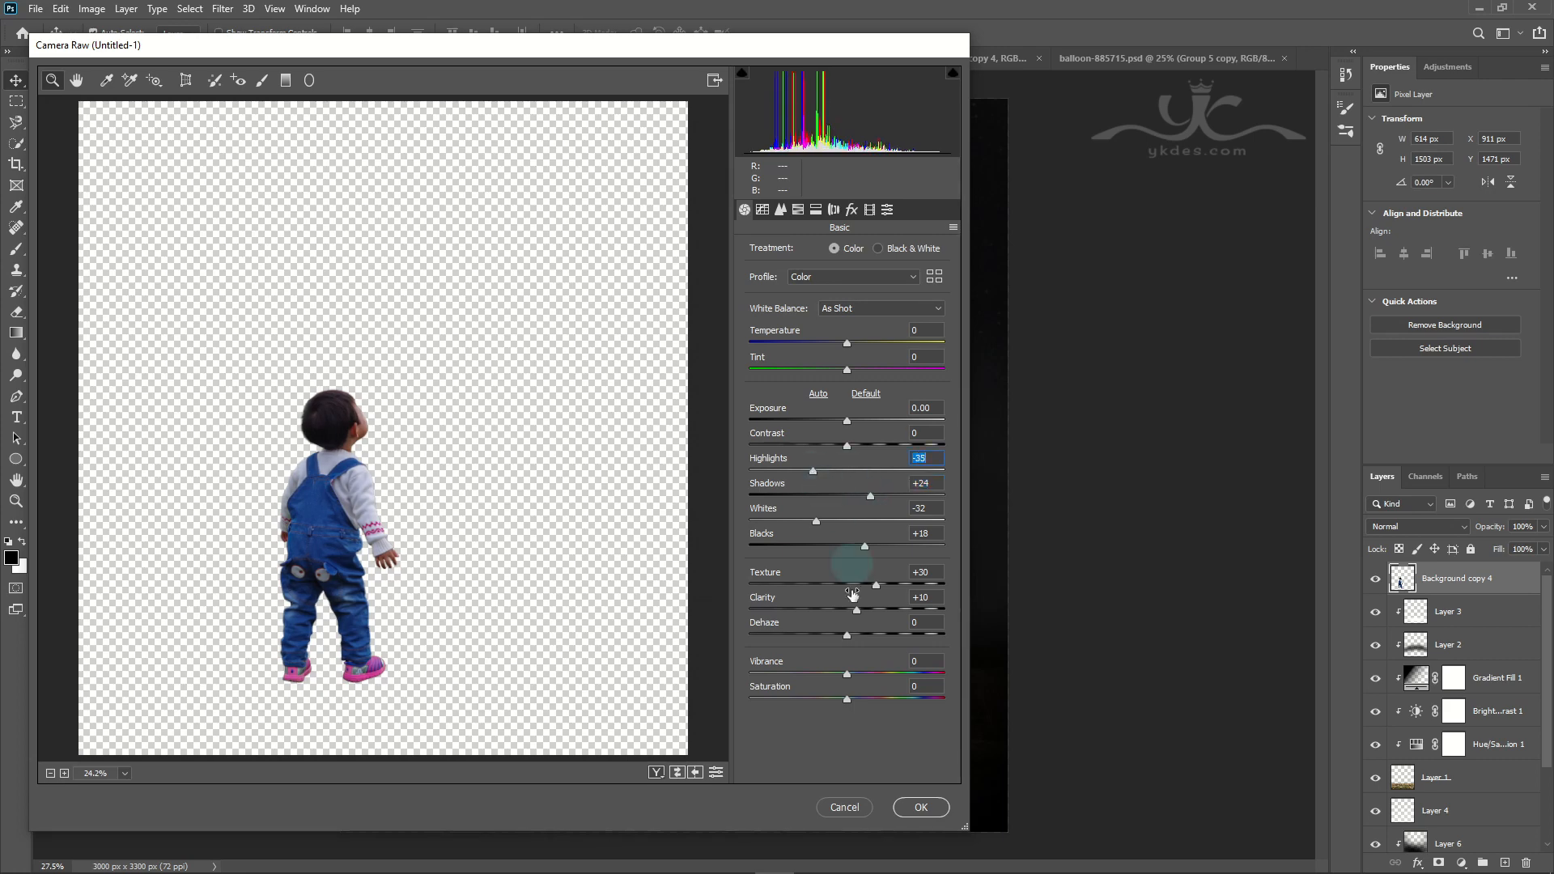
click(924, 807)
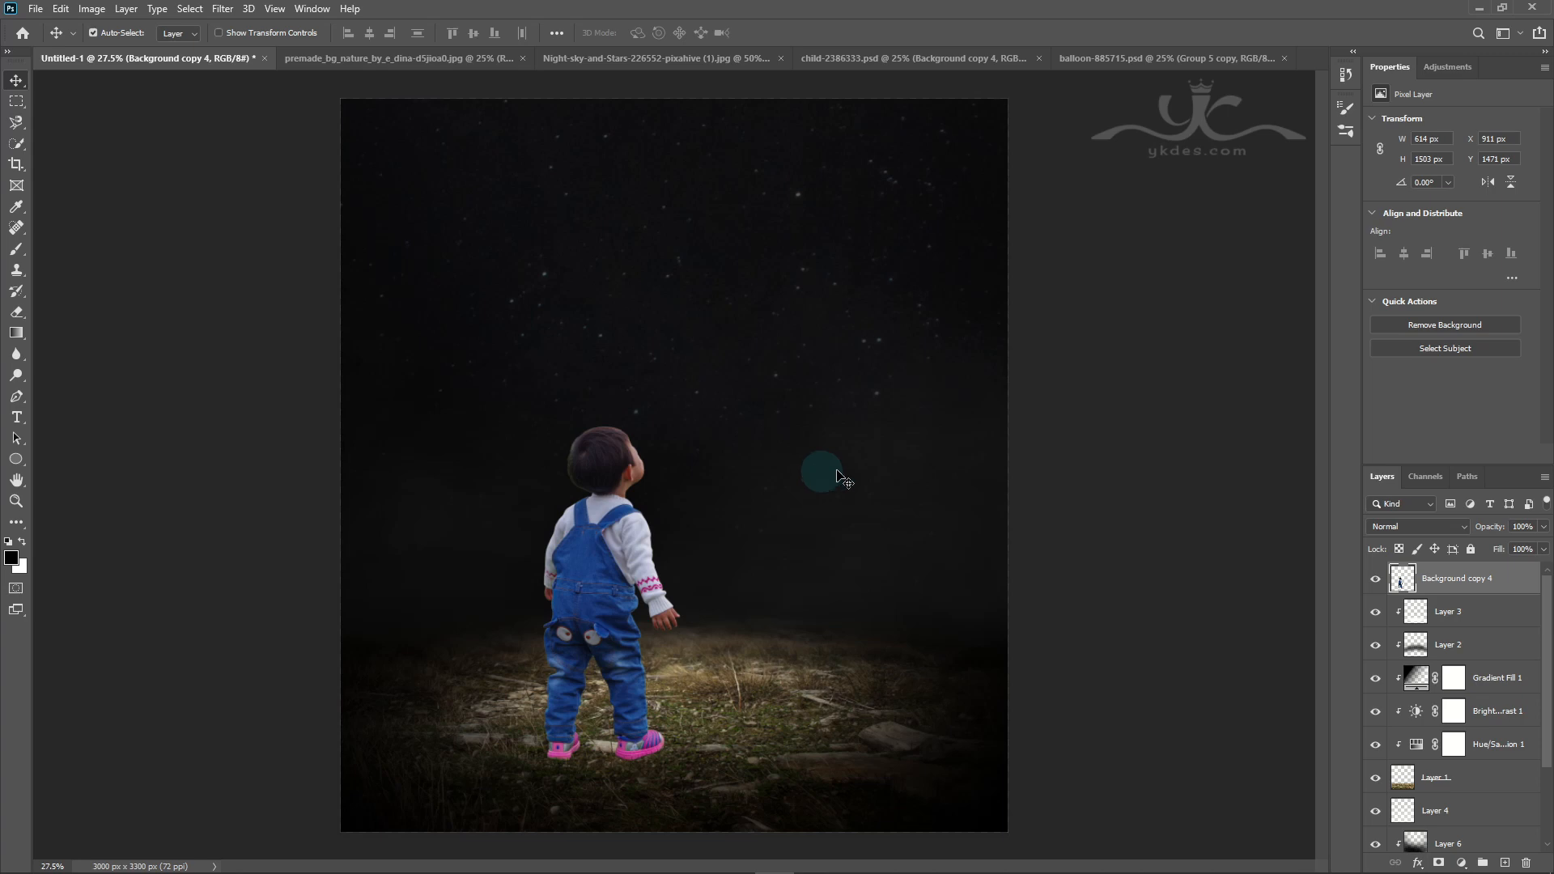
Step: Add a Hue/Saturation adjustment clipped to the child layer with Saturation -21 and Lightness -29
click(1461, 863)
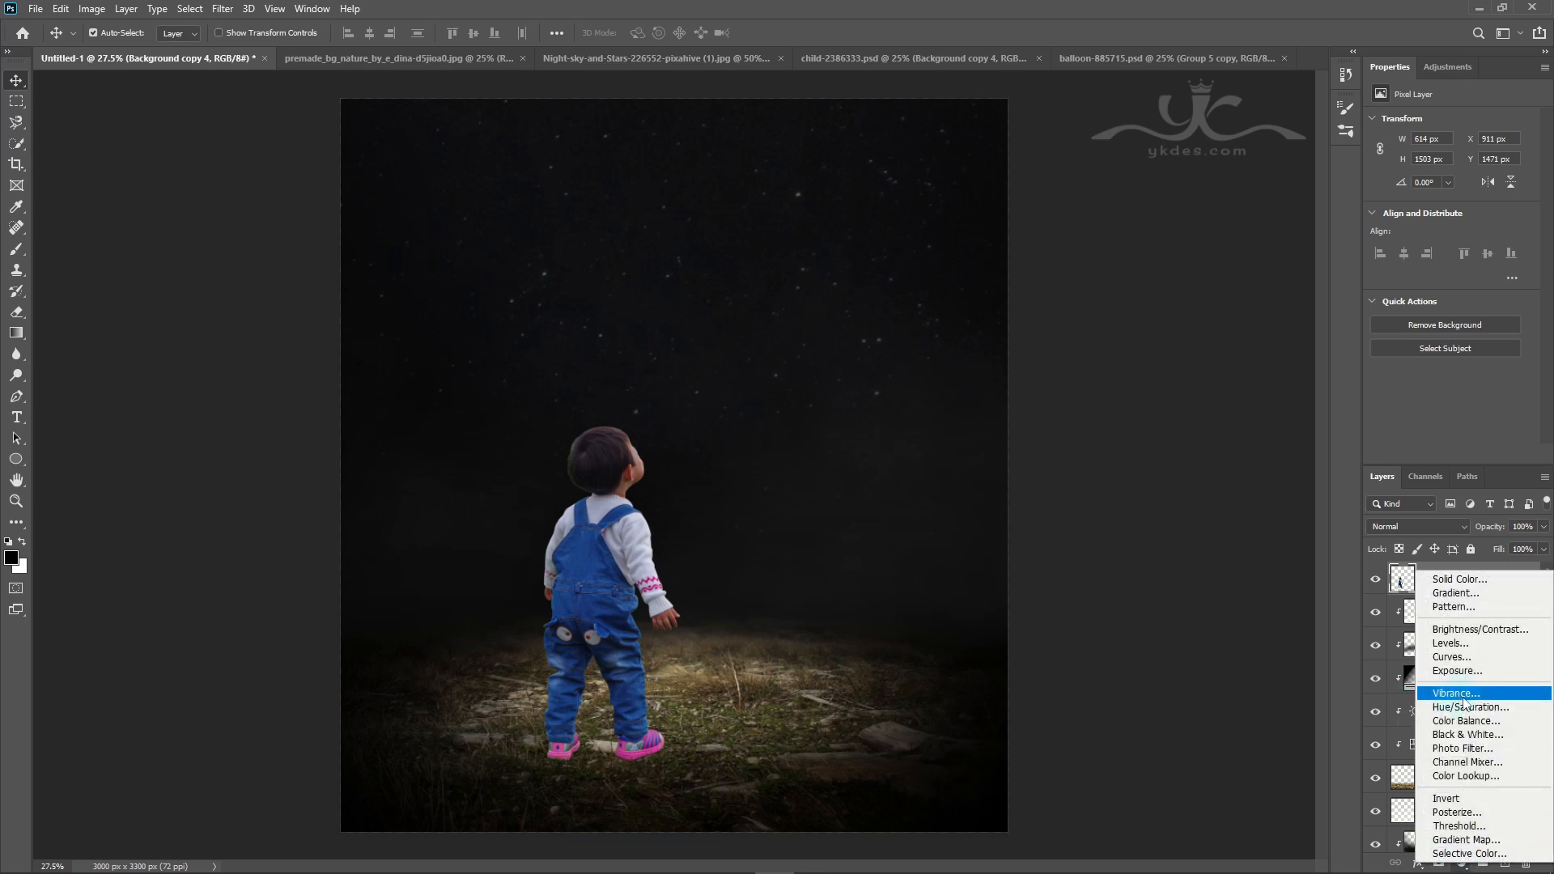
click(1467, 707)
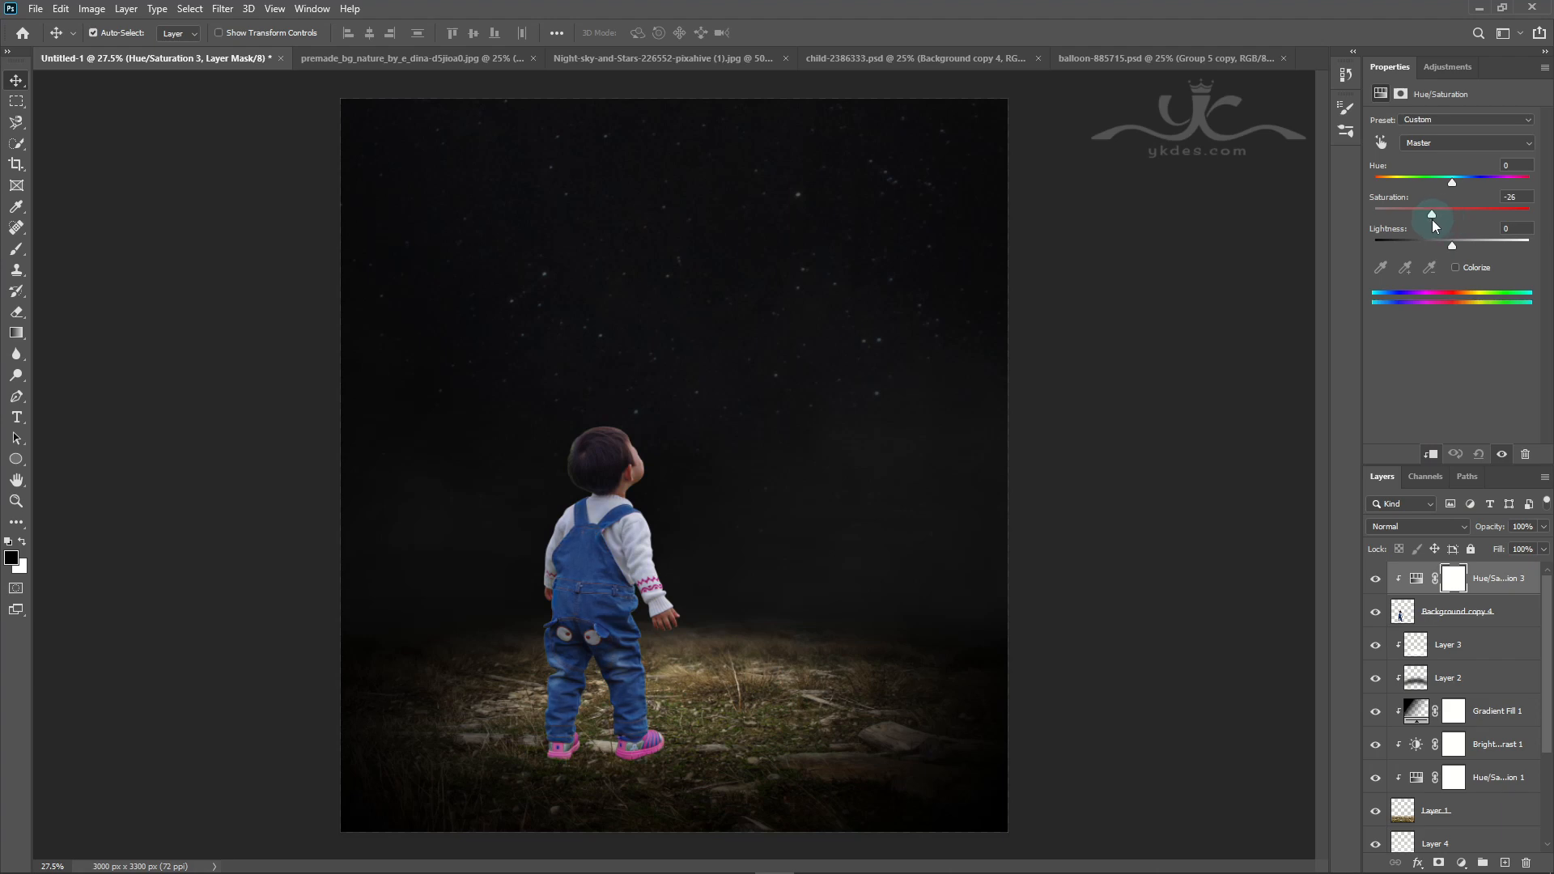
drag(1434, 224, 1429, 246)
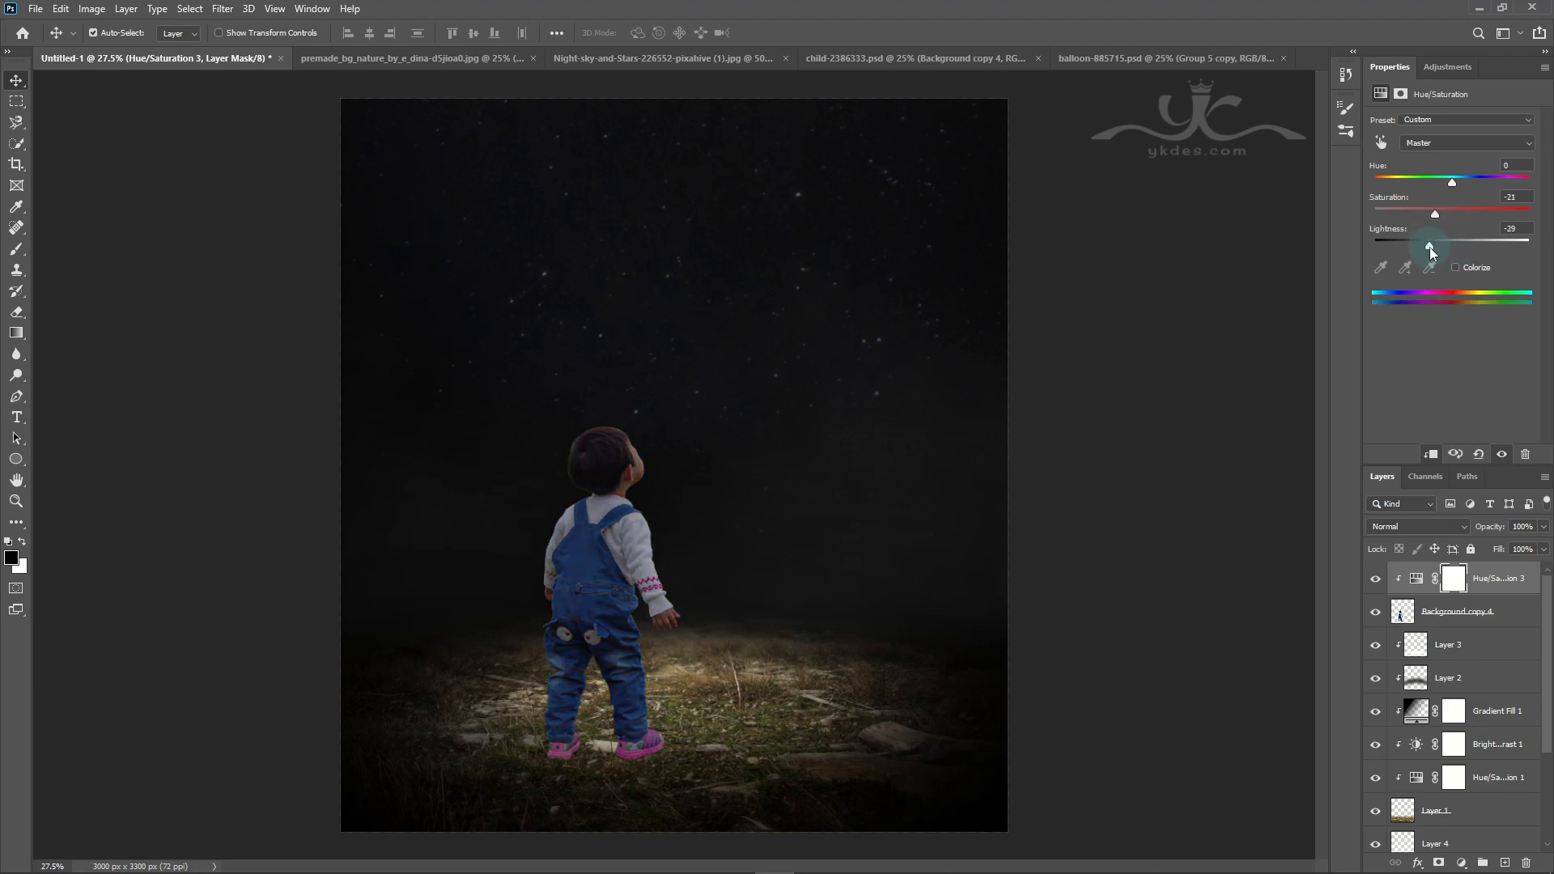
Step: Add a Brightness/Contrast adjustment clipped to the child with Brightness -23 and Contrast 38, and compare both clipped adjustments hidden and shown
click(1461, 863)
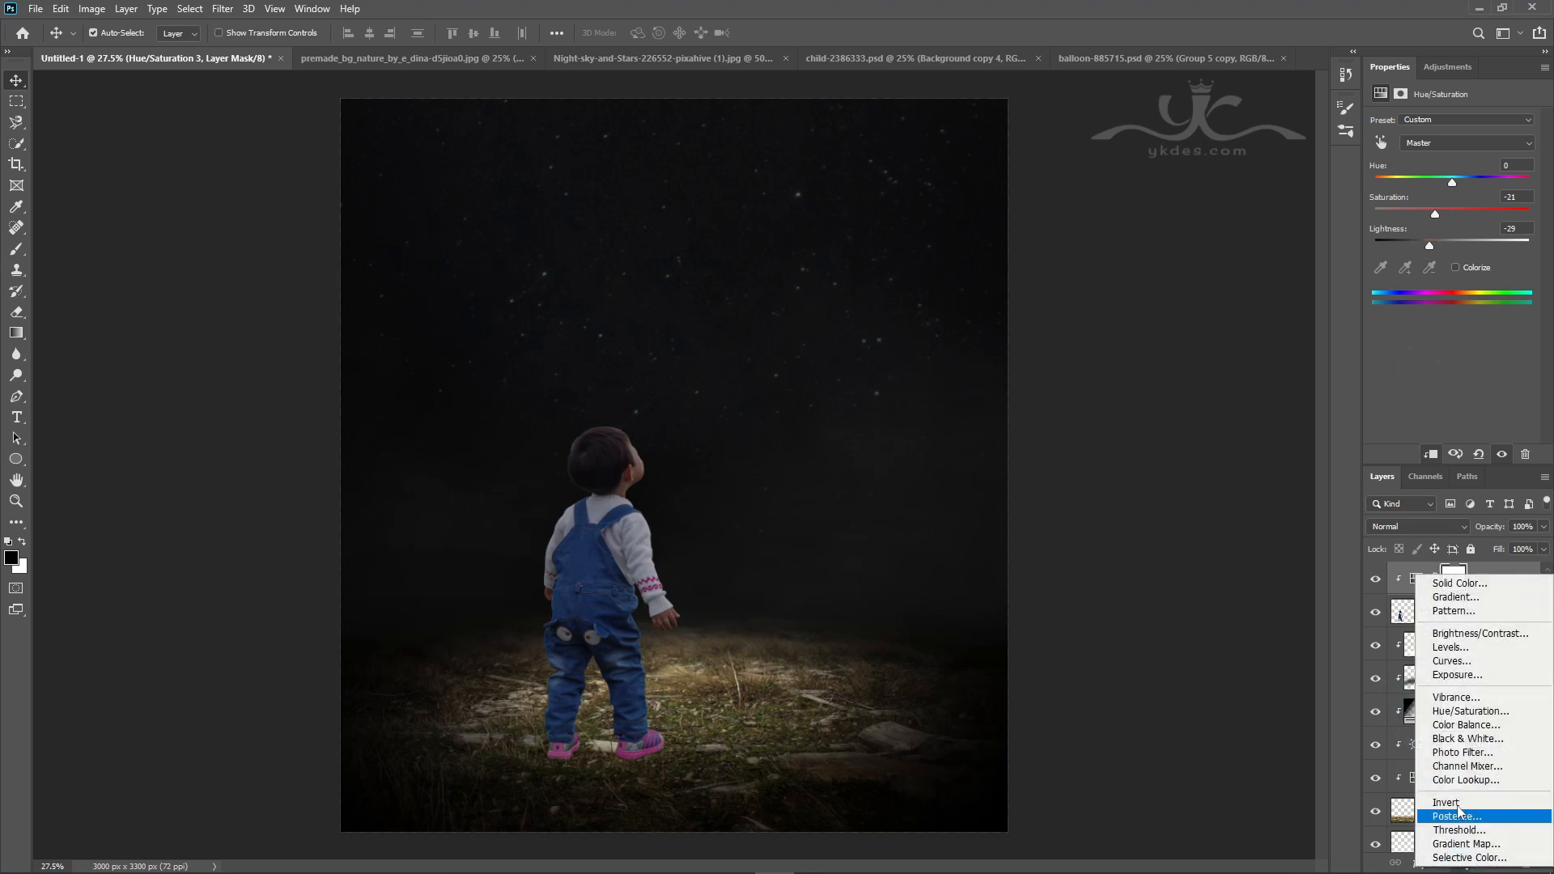
click(1457, 639)
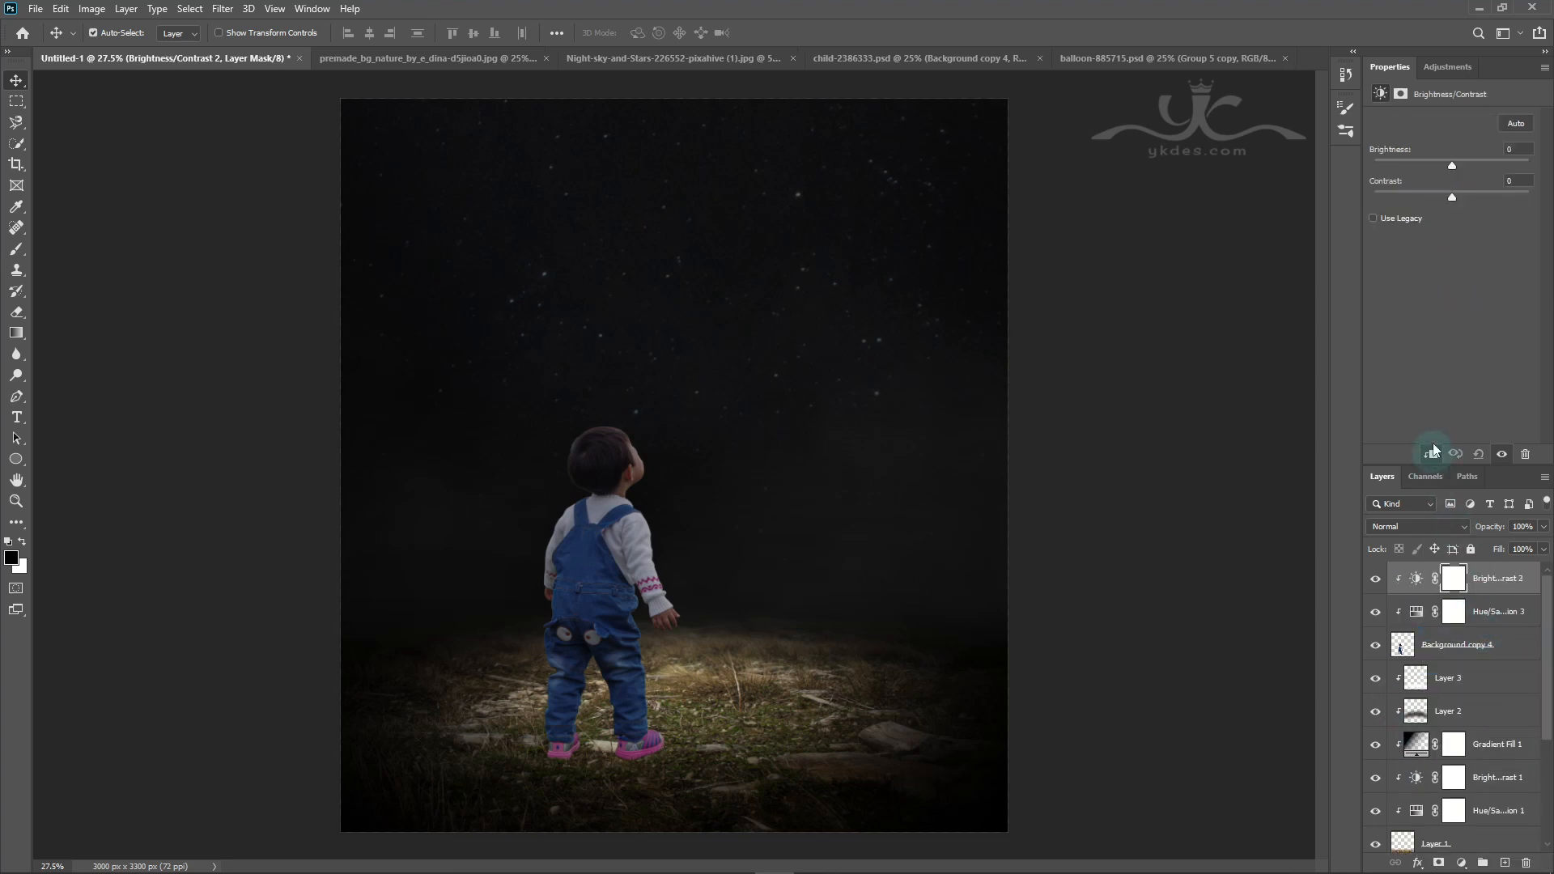
drag(1453, 166, 1438, 168)
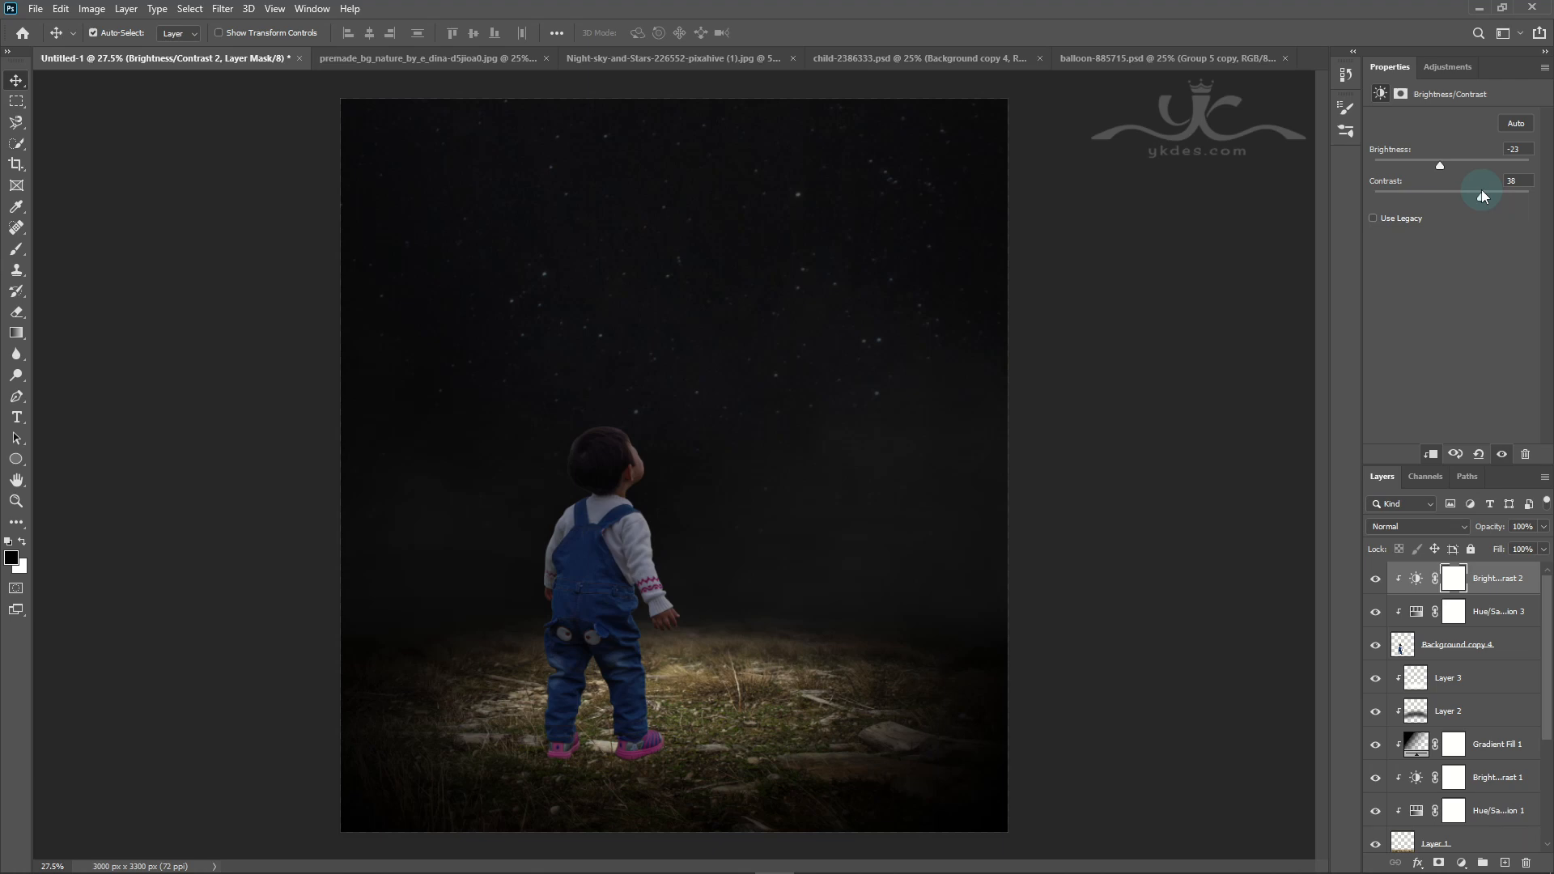
click(1376, 582)
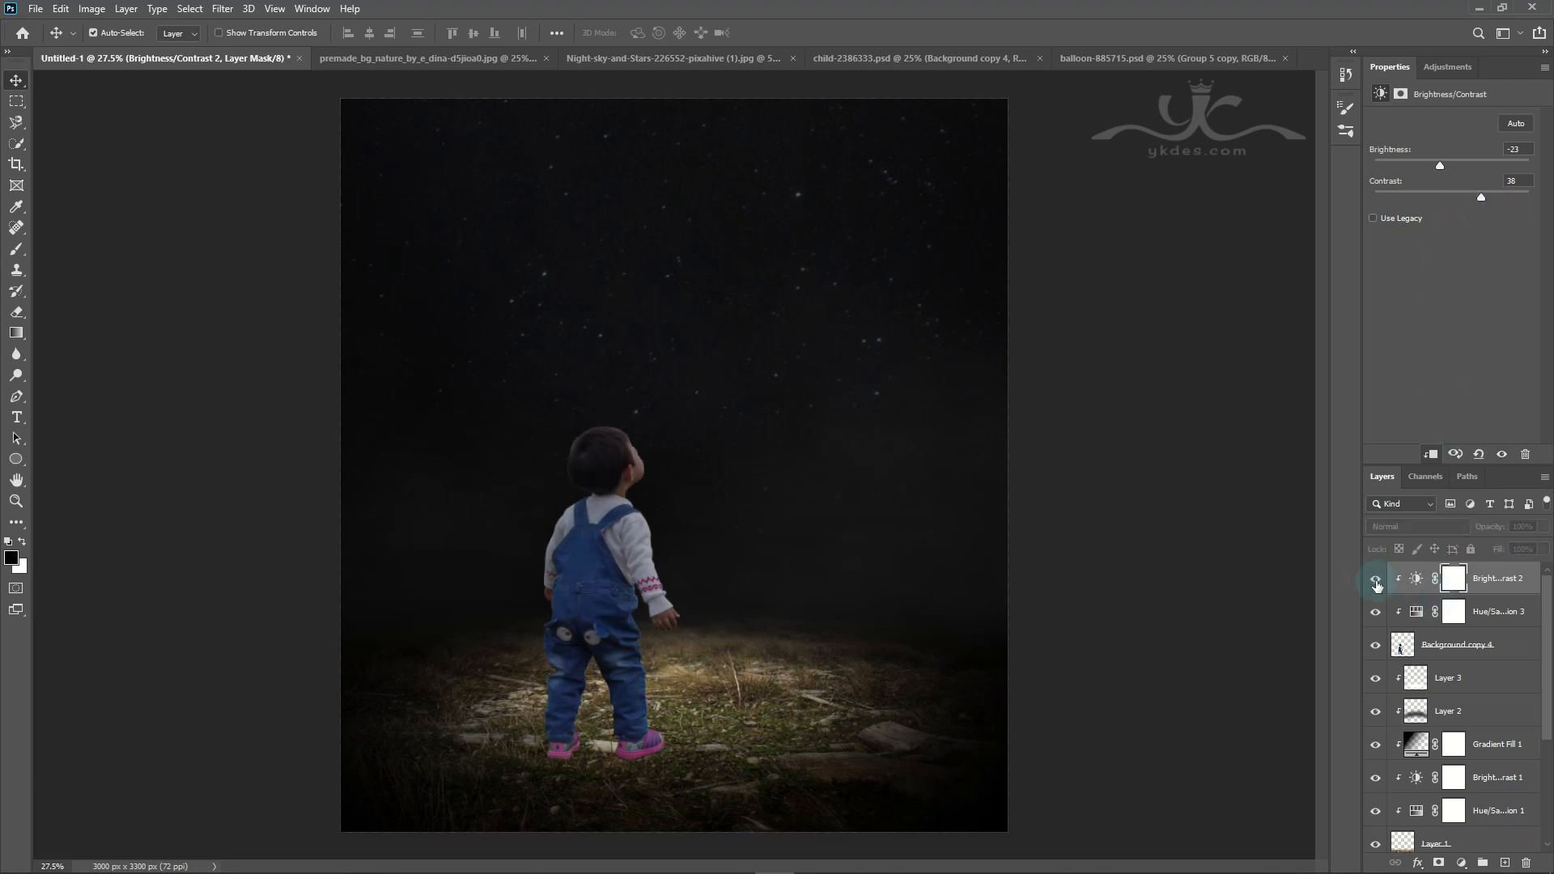
click(1377, 581)
click(1376, 613)
click(1376, 609)
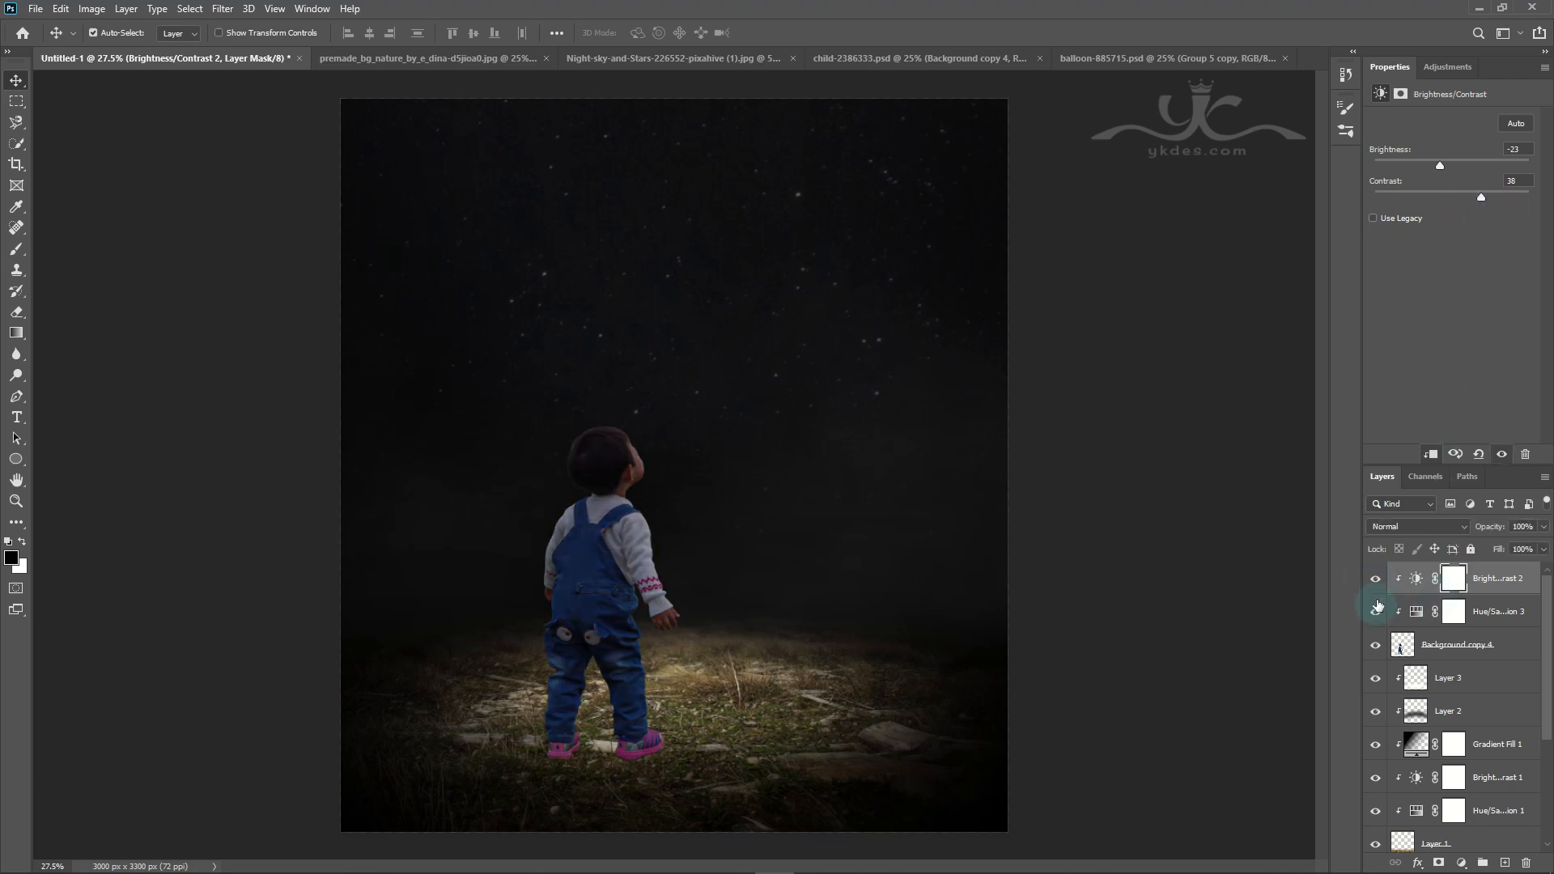
Step: Paint soft black at 27% flow on the Brightness/Contrast mask along the child's head, face, arms and side edges to restore the light there
click(1448, 580)
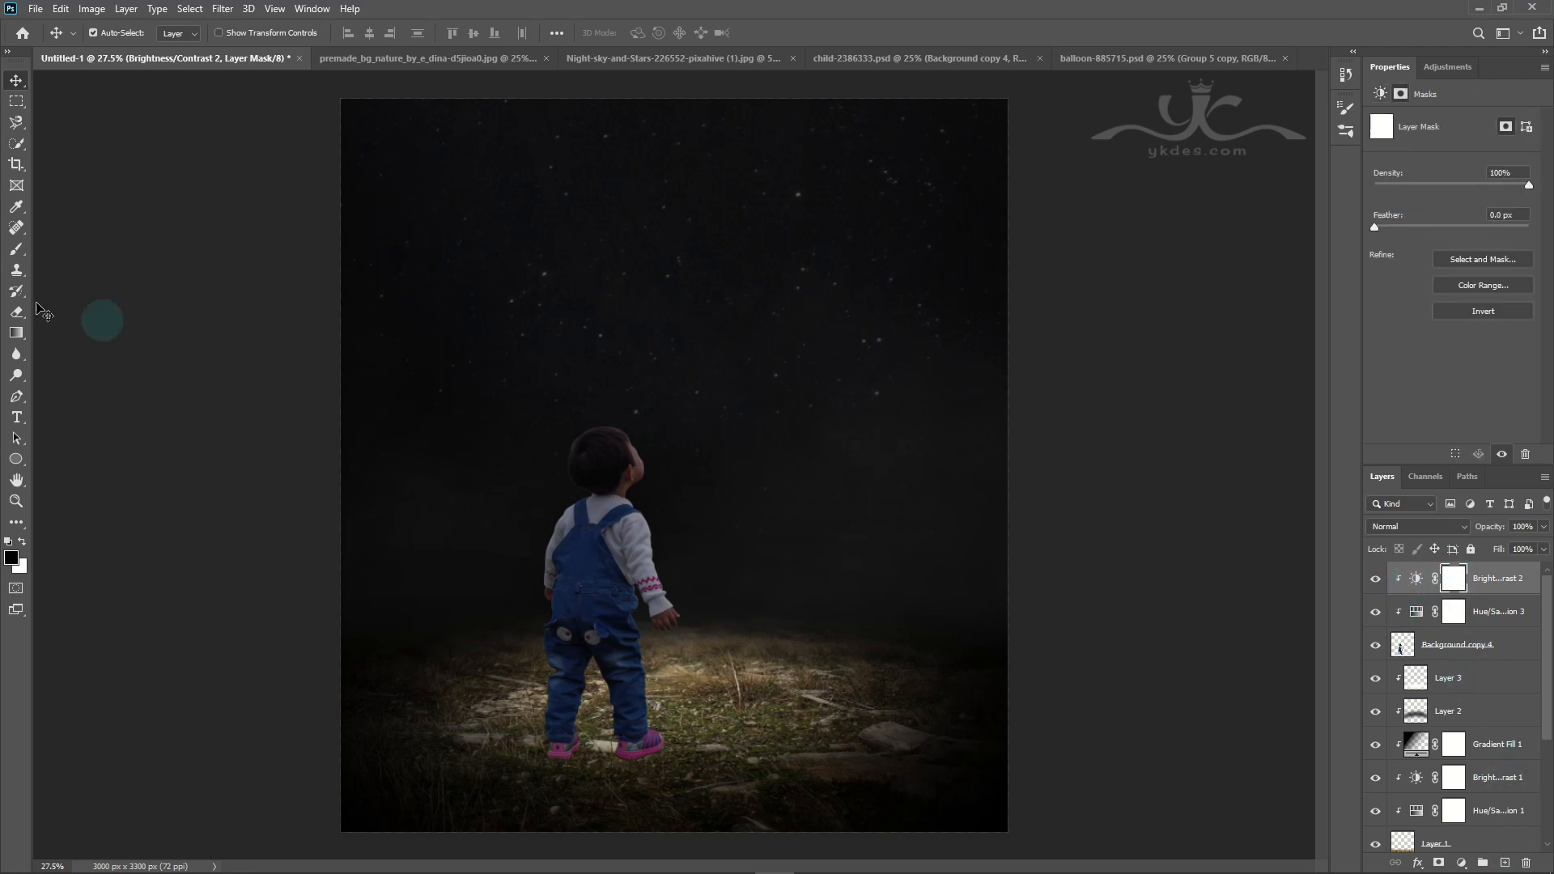
click(17, 250)
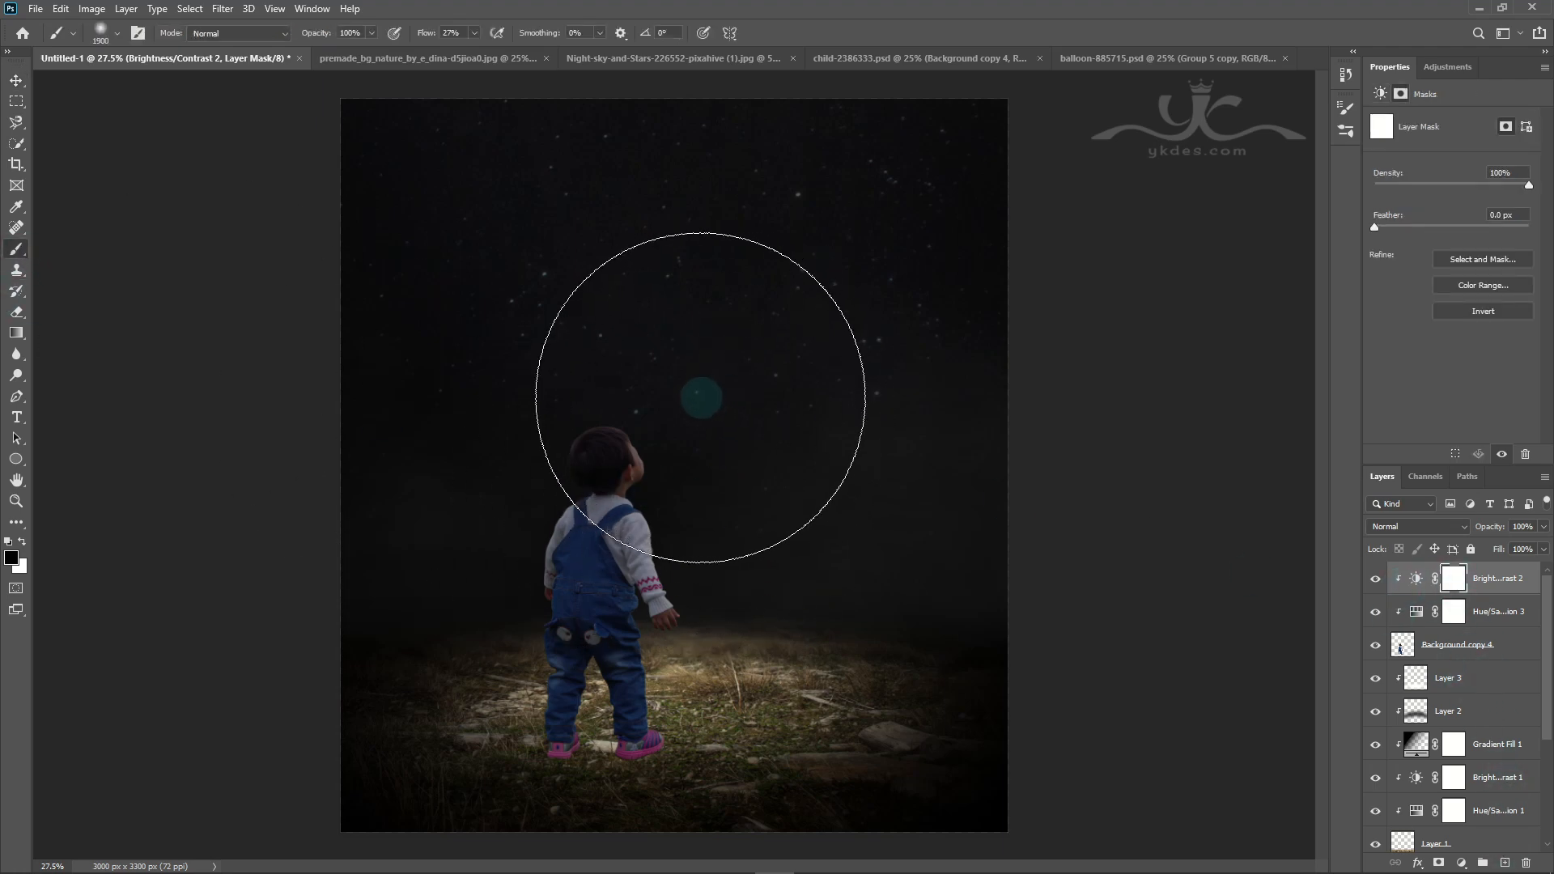
key(bracketleft)
key(bracketleft)
key(bracketleft)
key(bracketleft)
key(bracketleft)
key(bracketleft)
key(bracketleft)
key(bracketleft)
key(bracketleft)
key(bracketleft)
double_click(595, 388)
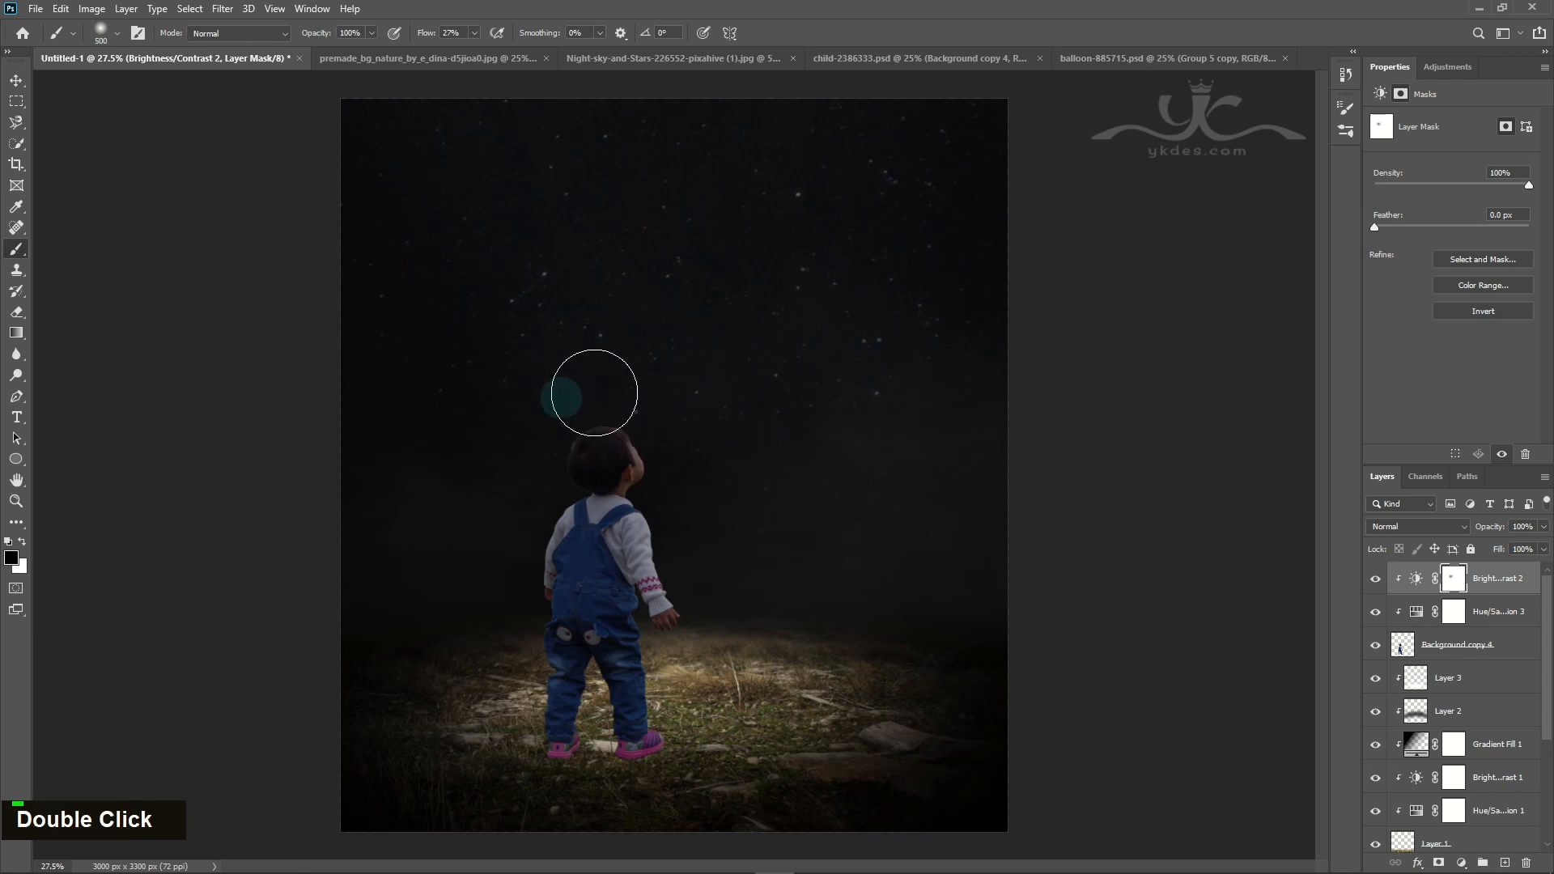
key(bracketleft)
key(bracketleft)
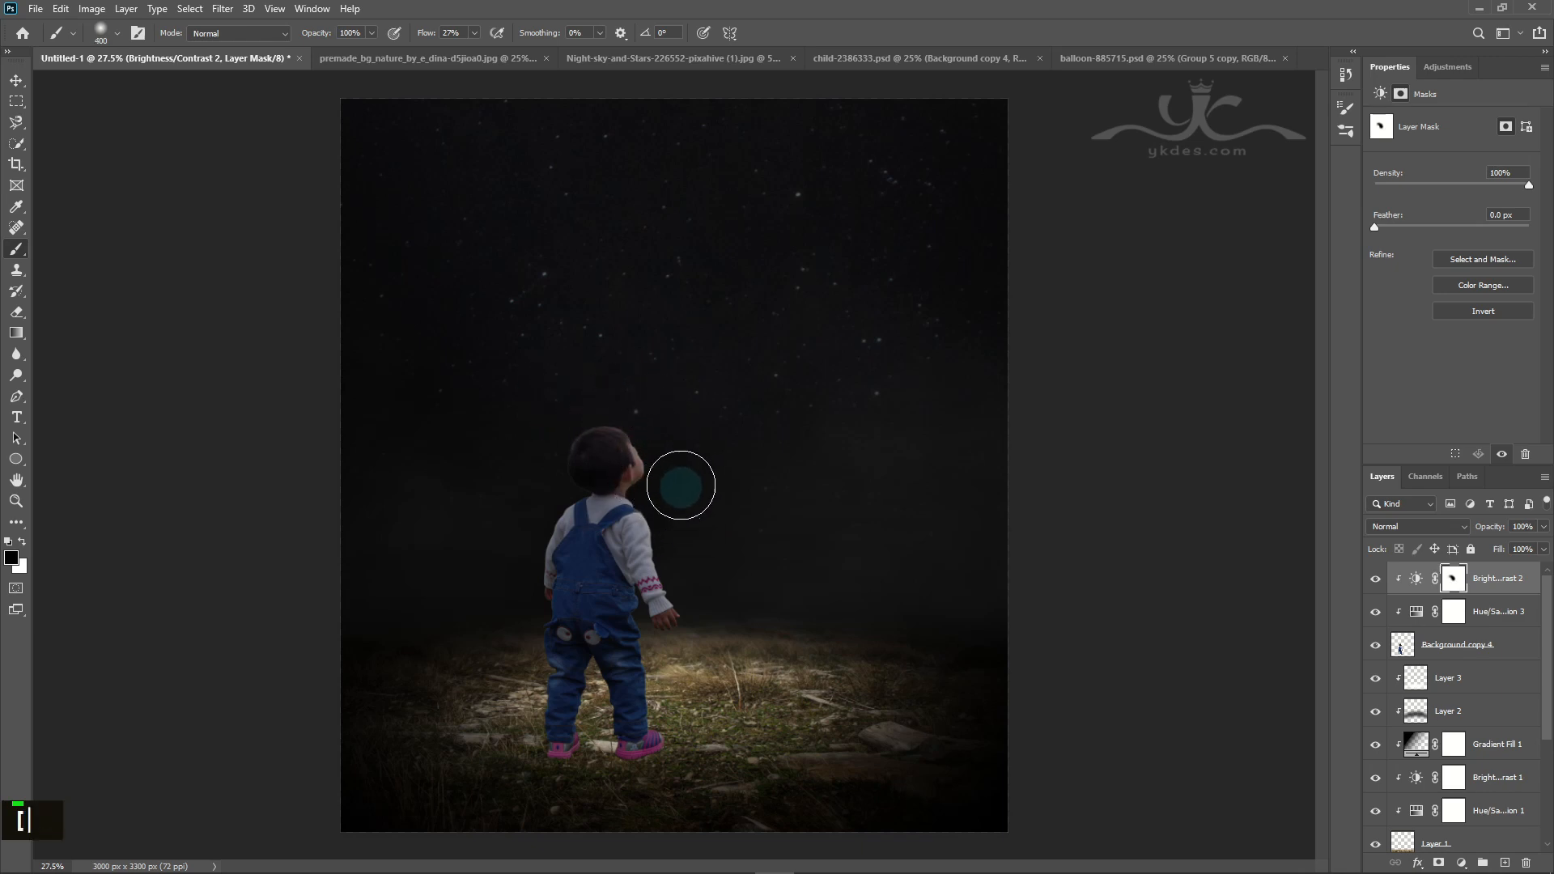
double_click(641, 470)
mouse_move(641, 470)
mouse_down()
mouse_move(633, 527)
mouse_move(672, 563)
mouse_move(651, 594)
mouse_move(696, 658)
mouse_up()
mouse_move(541, 561)
mouse_down()
mouse_move(573, 507)
mouse_move(516, 536)
mouse_move(546, 483)
mouse_move(545, 510)
mouse_move(633, 490)
mouse_move(688, 532)
mouse_move(632, 419)
mouse_up()
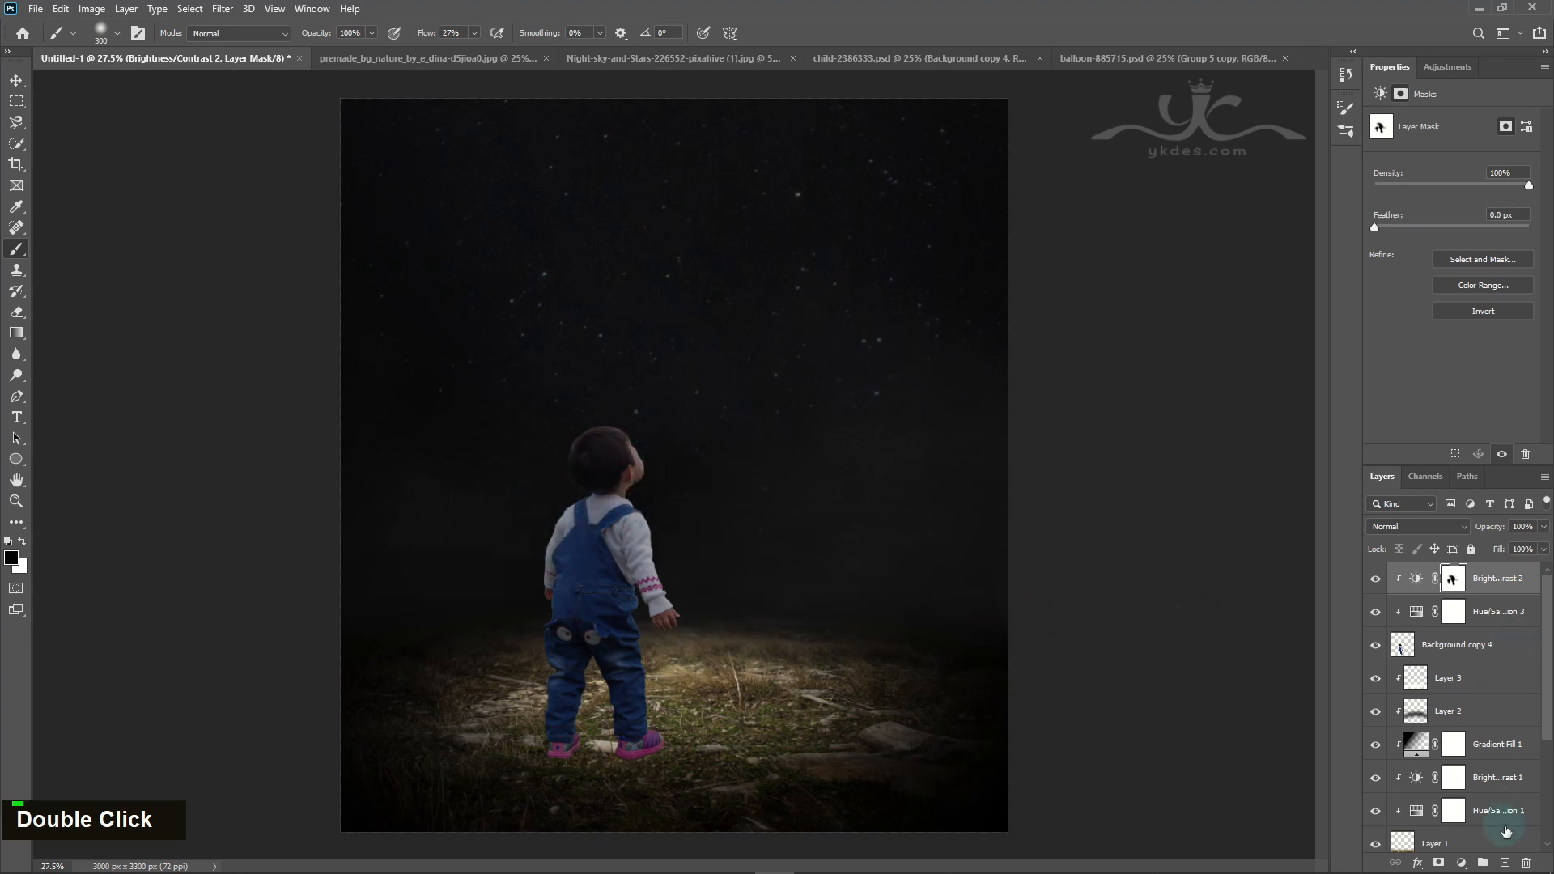
Step: Add a new layer clipped to the child, set its blend mode to Overlay and fill it with 50% Gray
click(1505, 863)
alt+click(1515, 589)
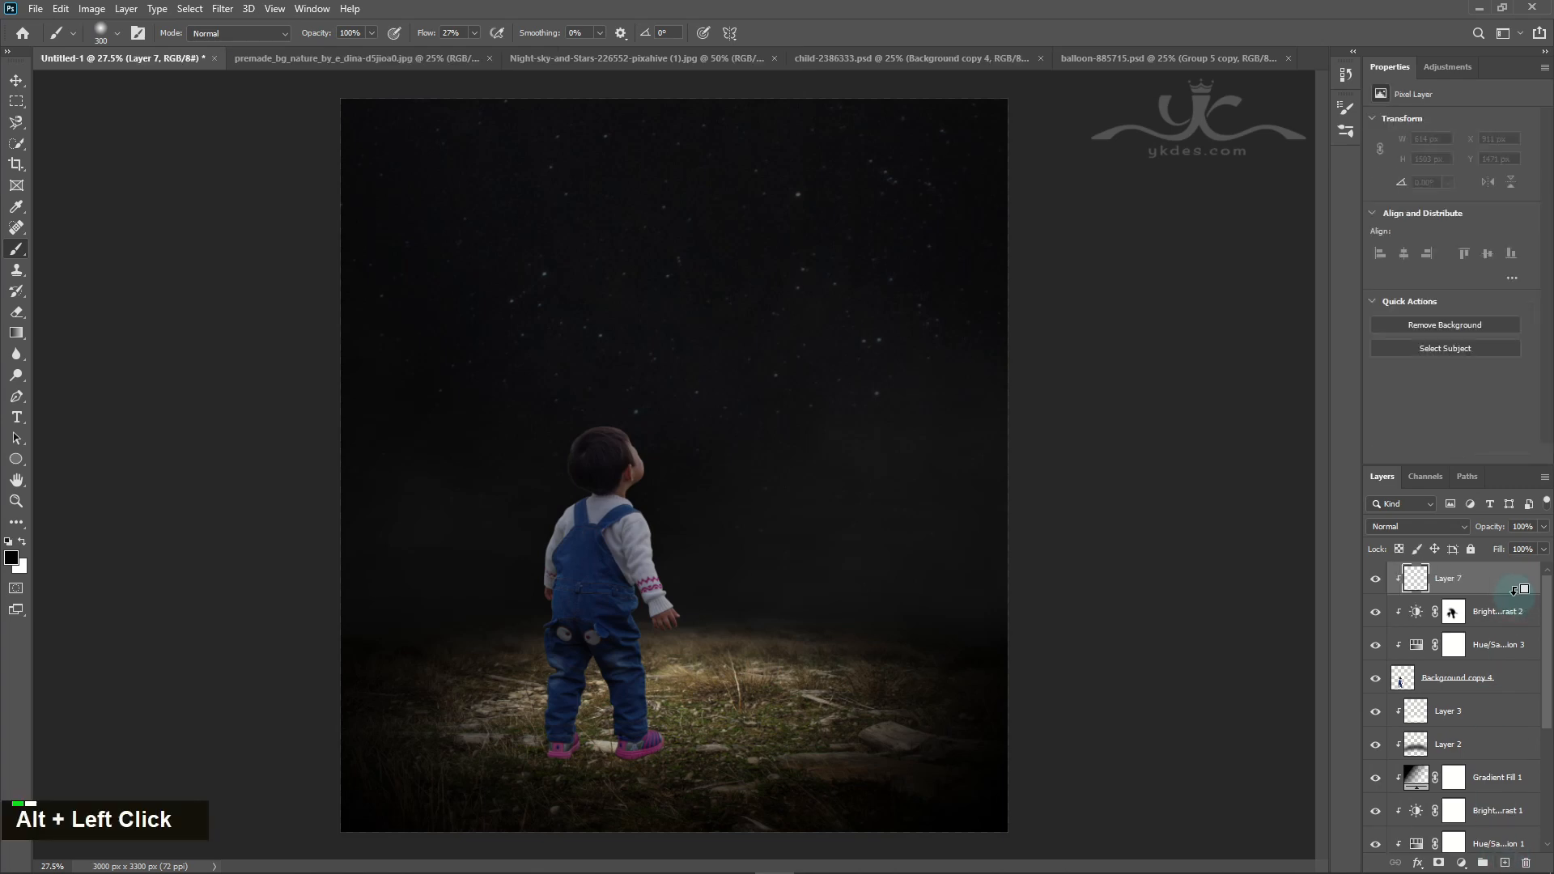
click(1431, 526)
click(1413, 667)
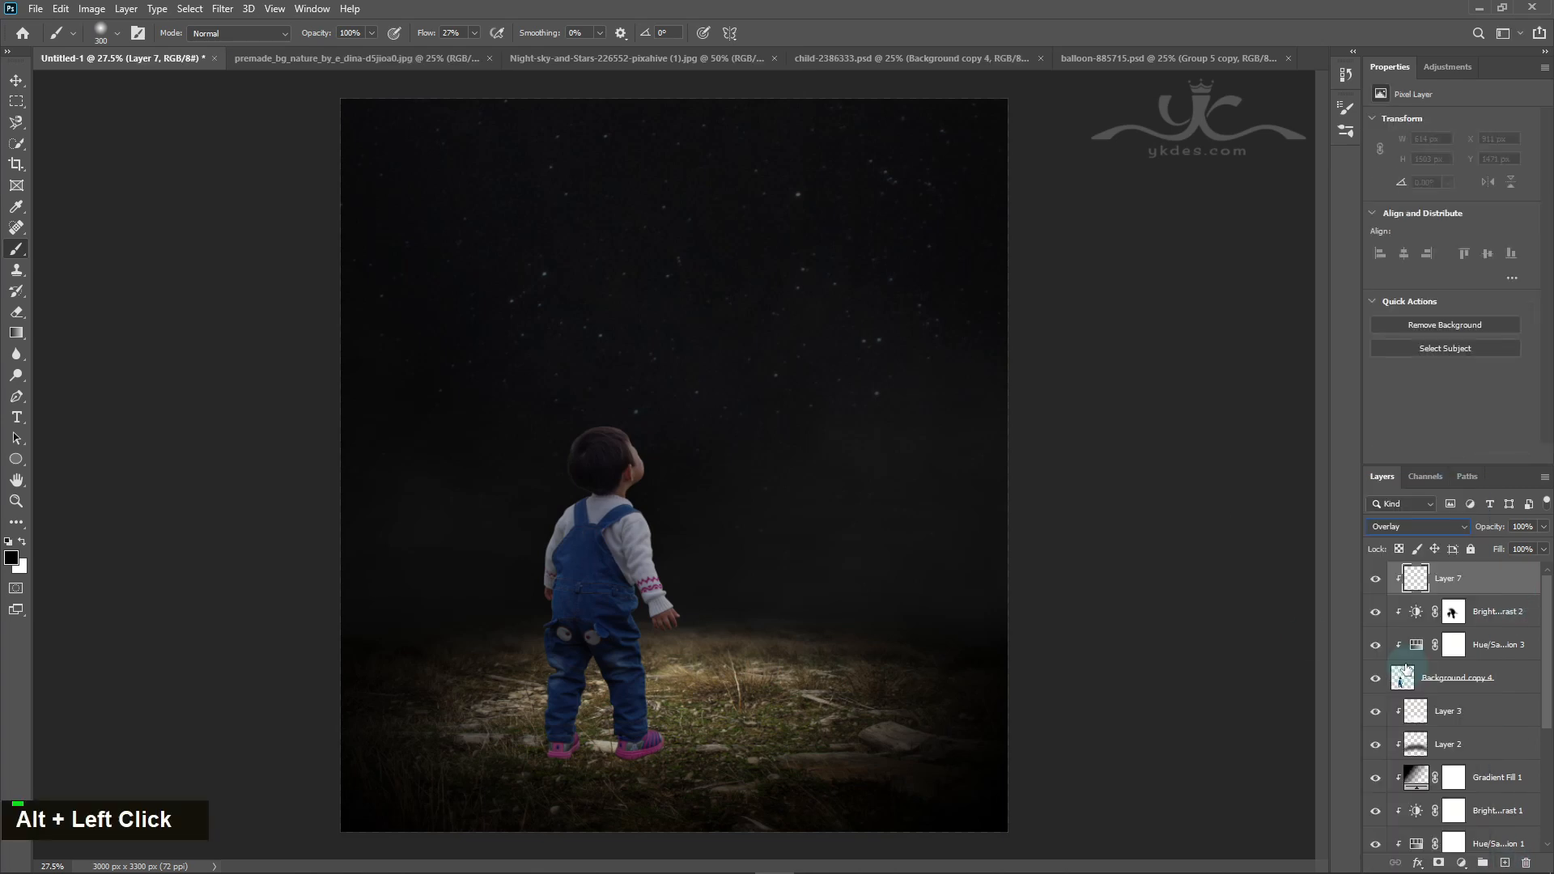
click(61, 8)
click(89, 263)
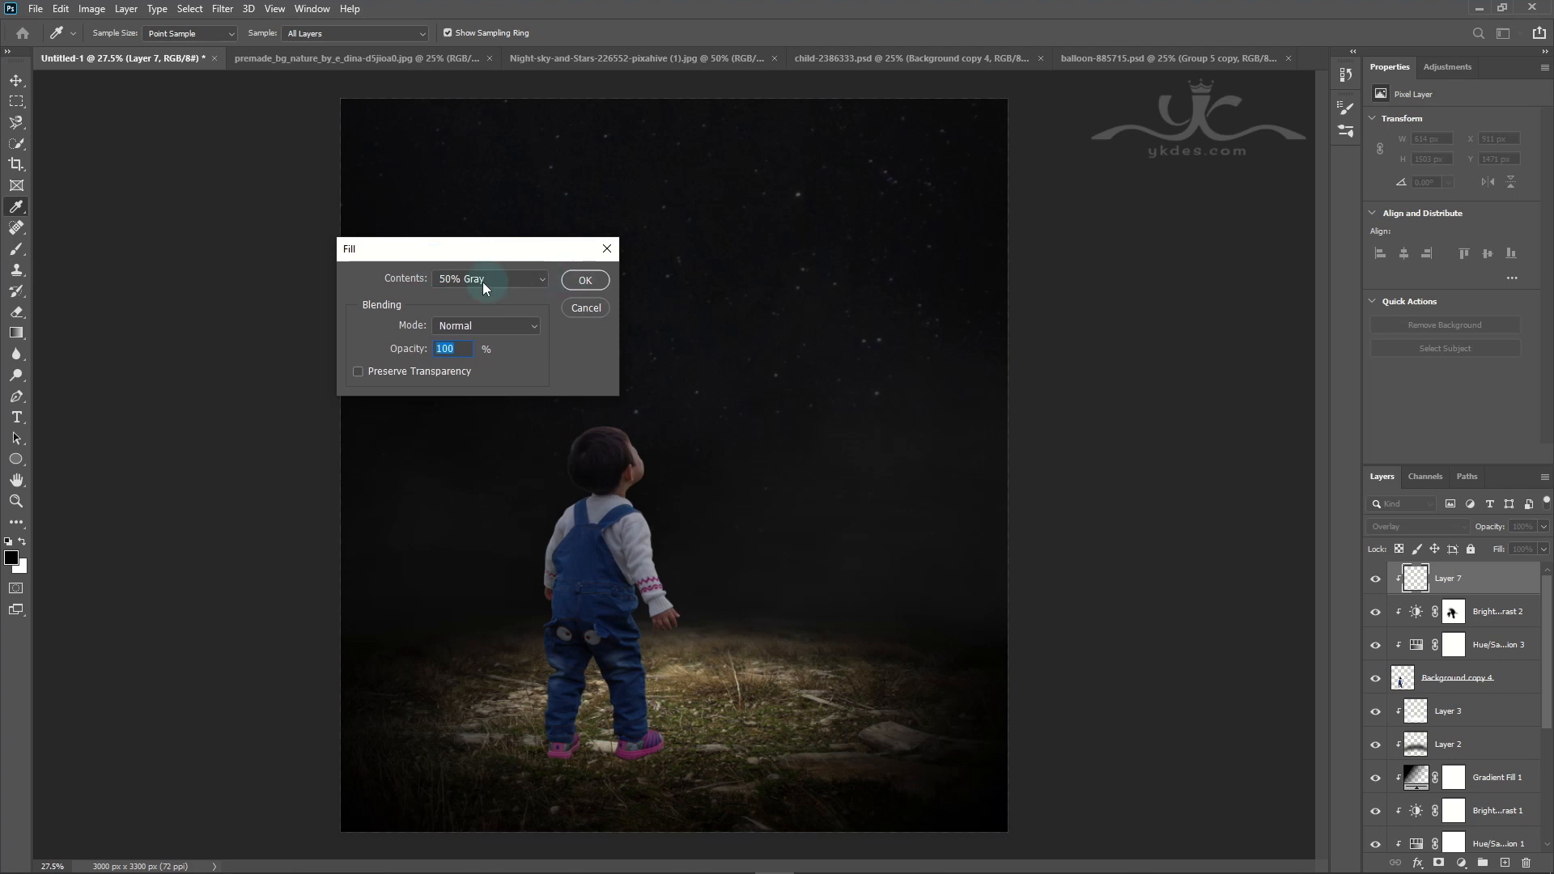
click(583, 280)
Step: Dodge the edges of the child's head and face on the gray layer, using Midtones at 19% exposure
right_click(16, 375)
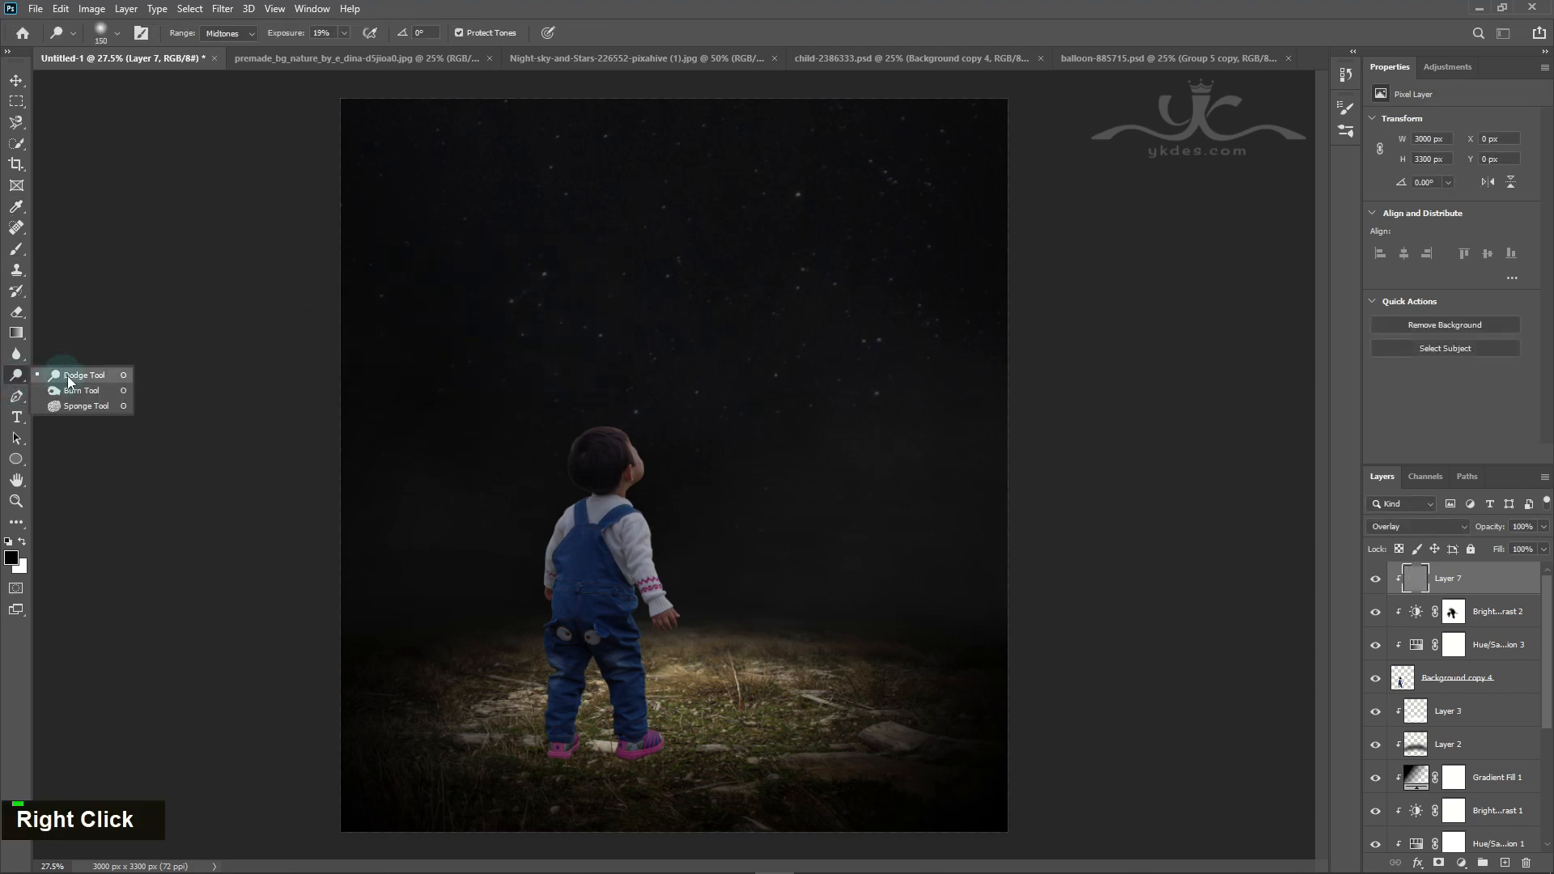
click(84, 377)
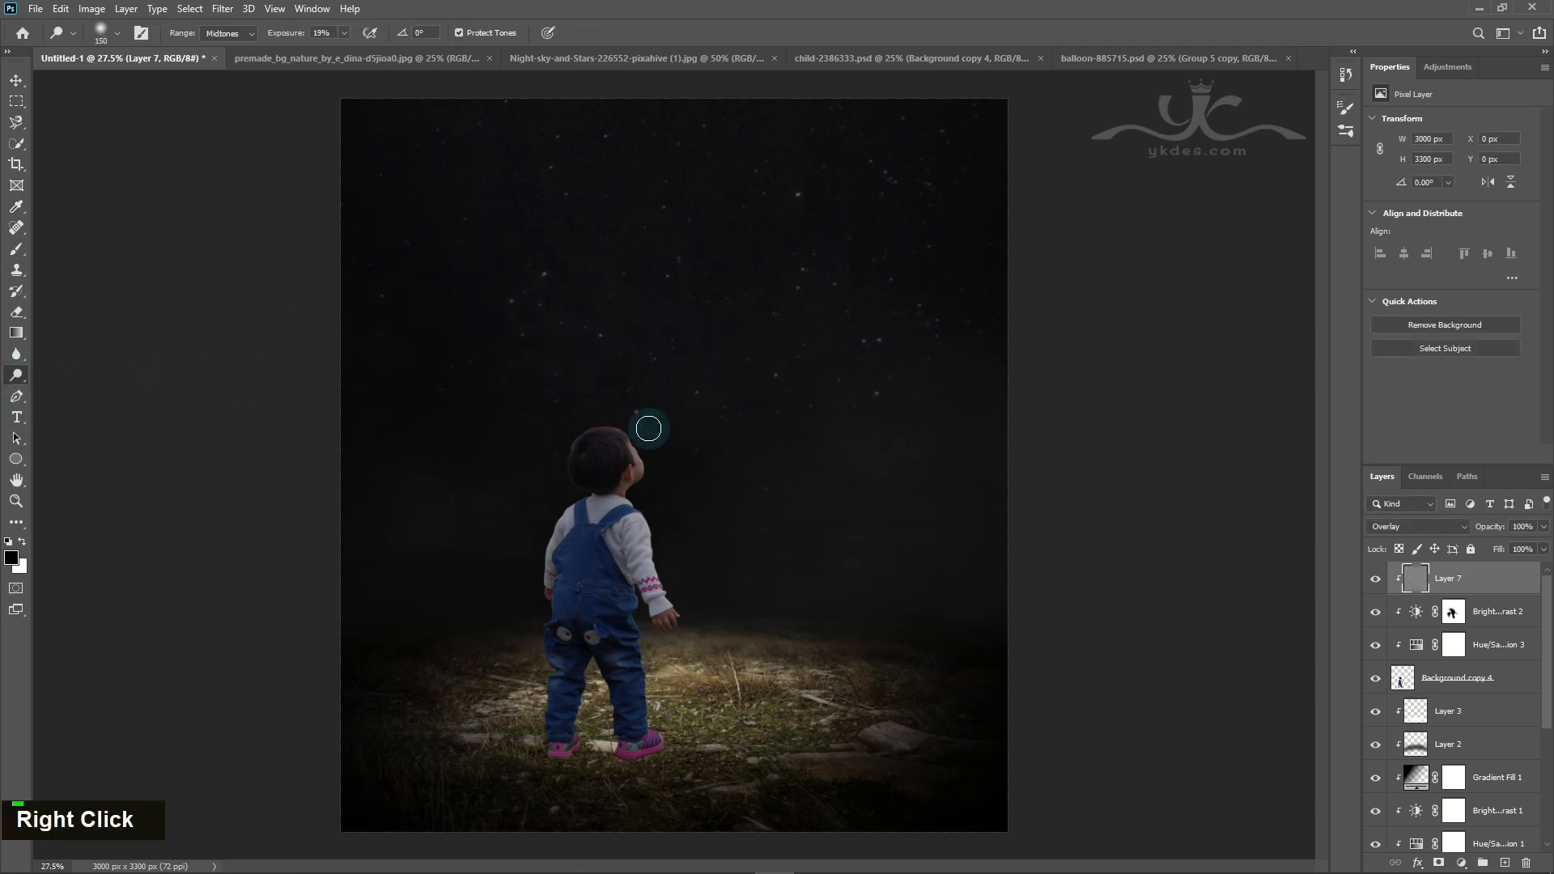
key(bracketright)
key(bracketright)
key(bracketright)
key(bracketright)
mouse_move(567, 424)
mouse_down()
mouse_move(566, 440)
mouse_move(593, 425)
mouse_move(586, 406)
mouse_move(645, 434)
mouse_move(595, 419)
mouse_up()
key(bracketright)
key(bracketright)
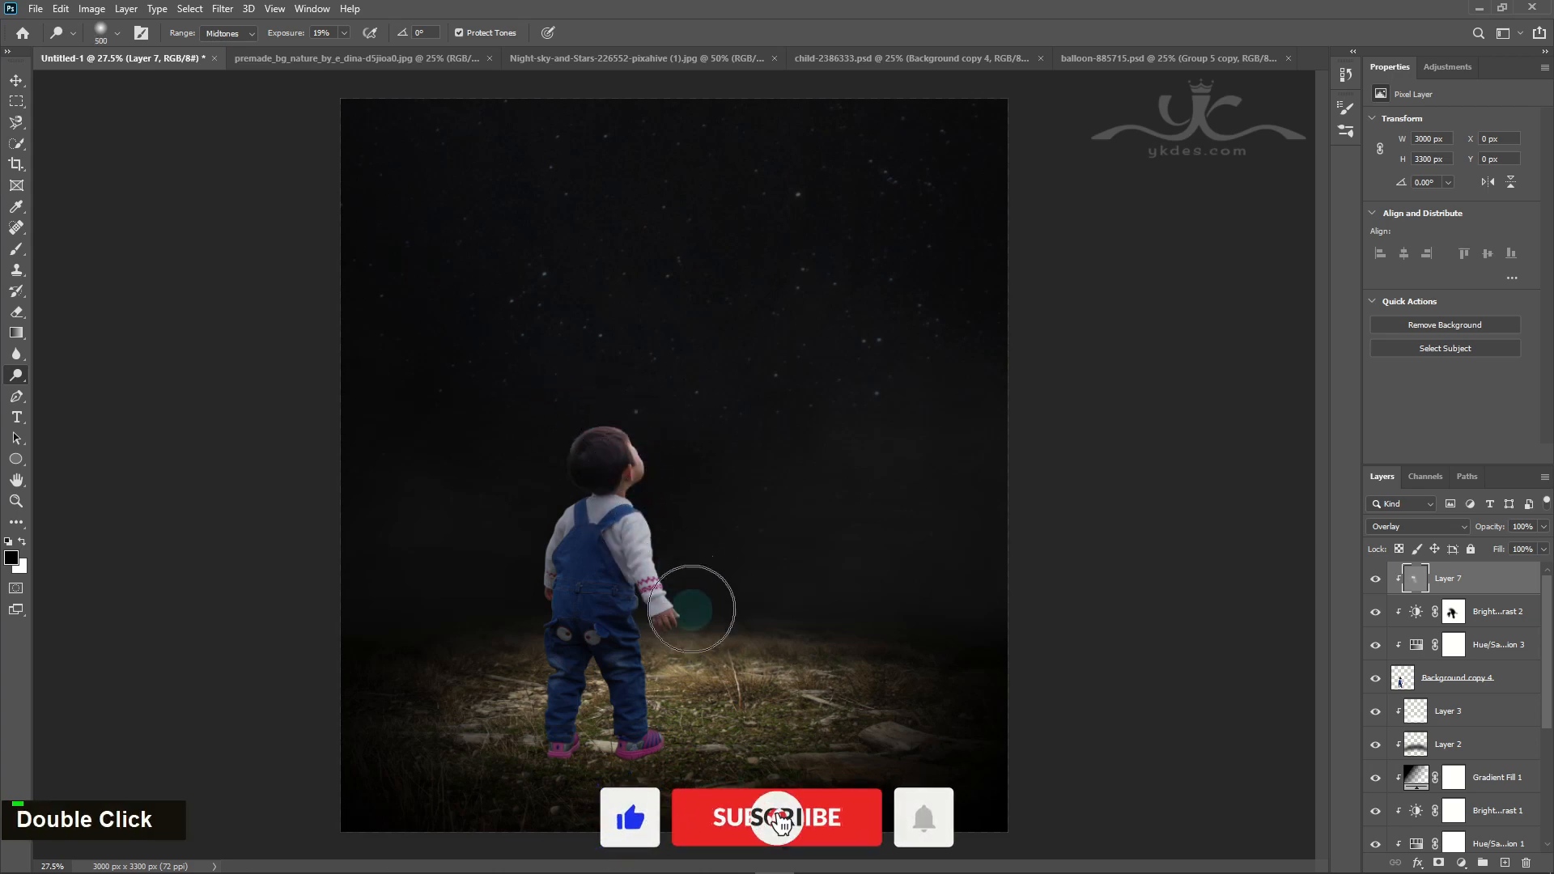
Step: Dodge the child's shoulders, sleeves and trouser legs with smaller brush sizes on the gray layer
key(bracketleft)
key(bracketleft)
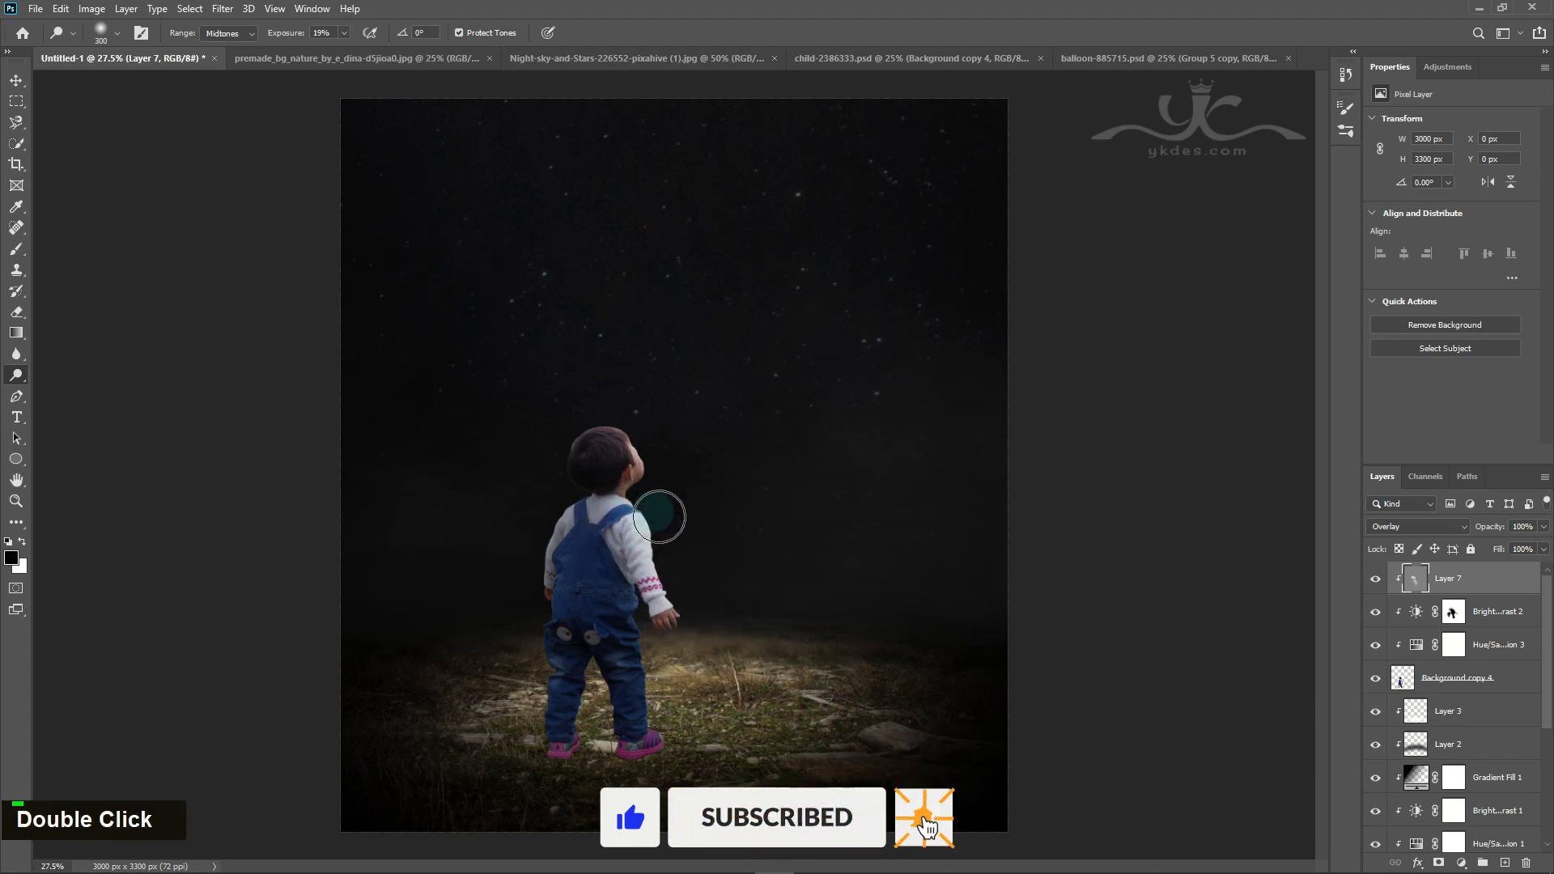
drag(570, 499, 525, 623)
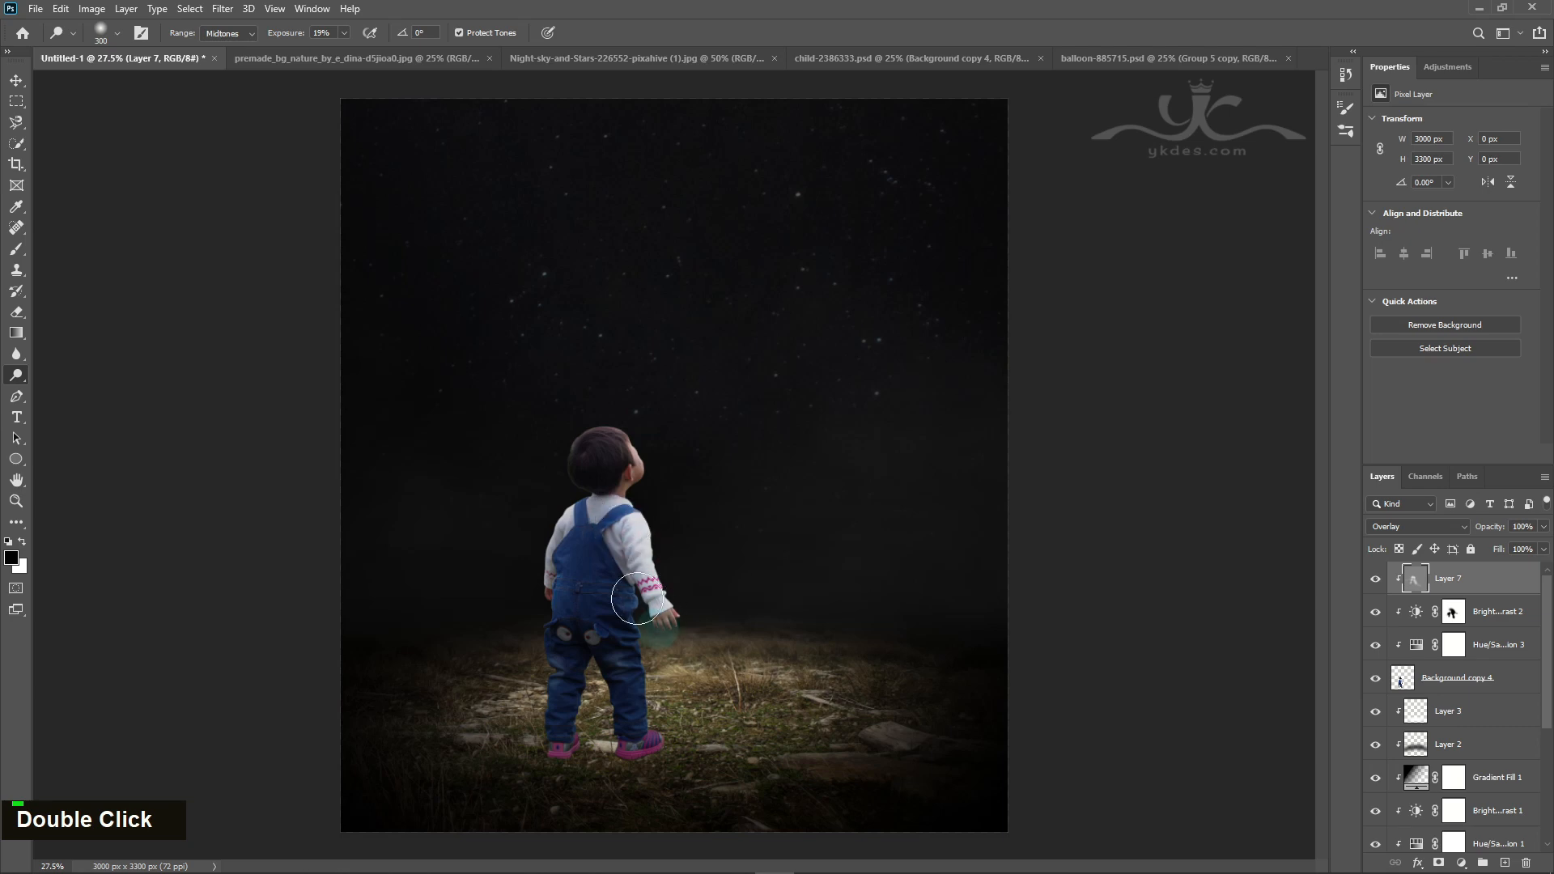
key(bracketleft)
key(bracketleft)
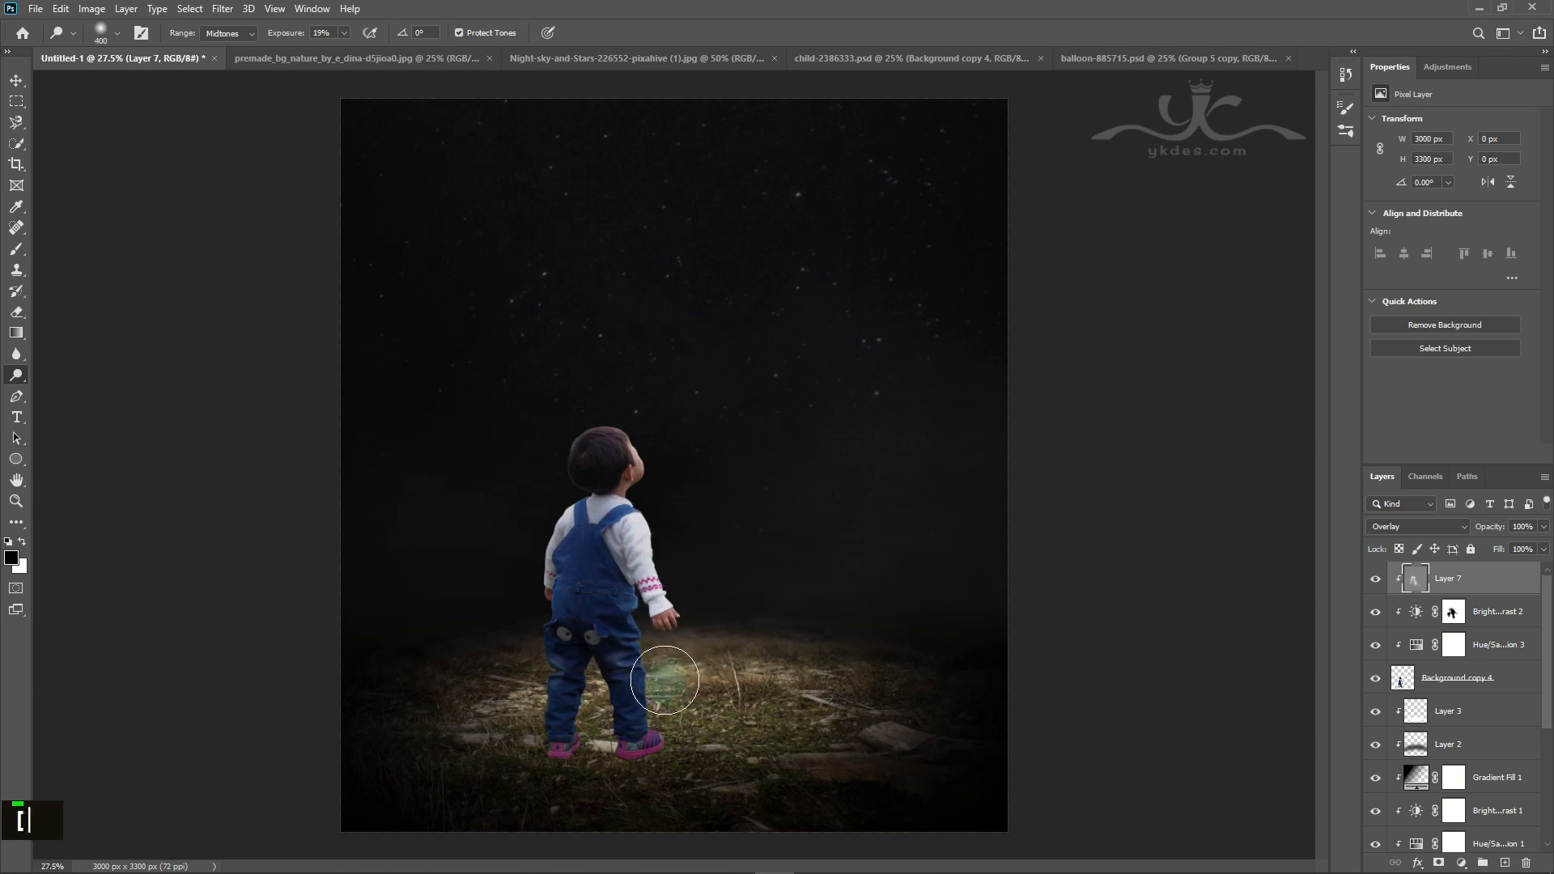
key(bracketleft)
key(bracketleft)
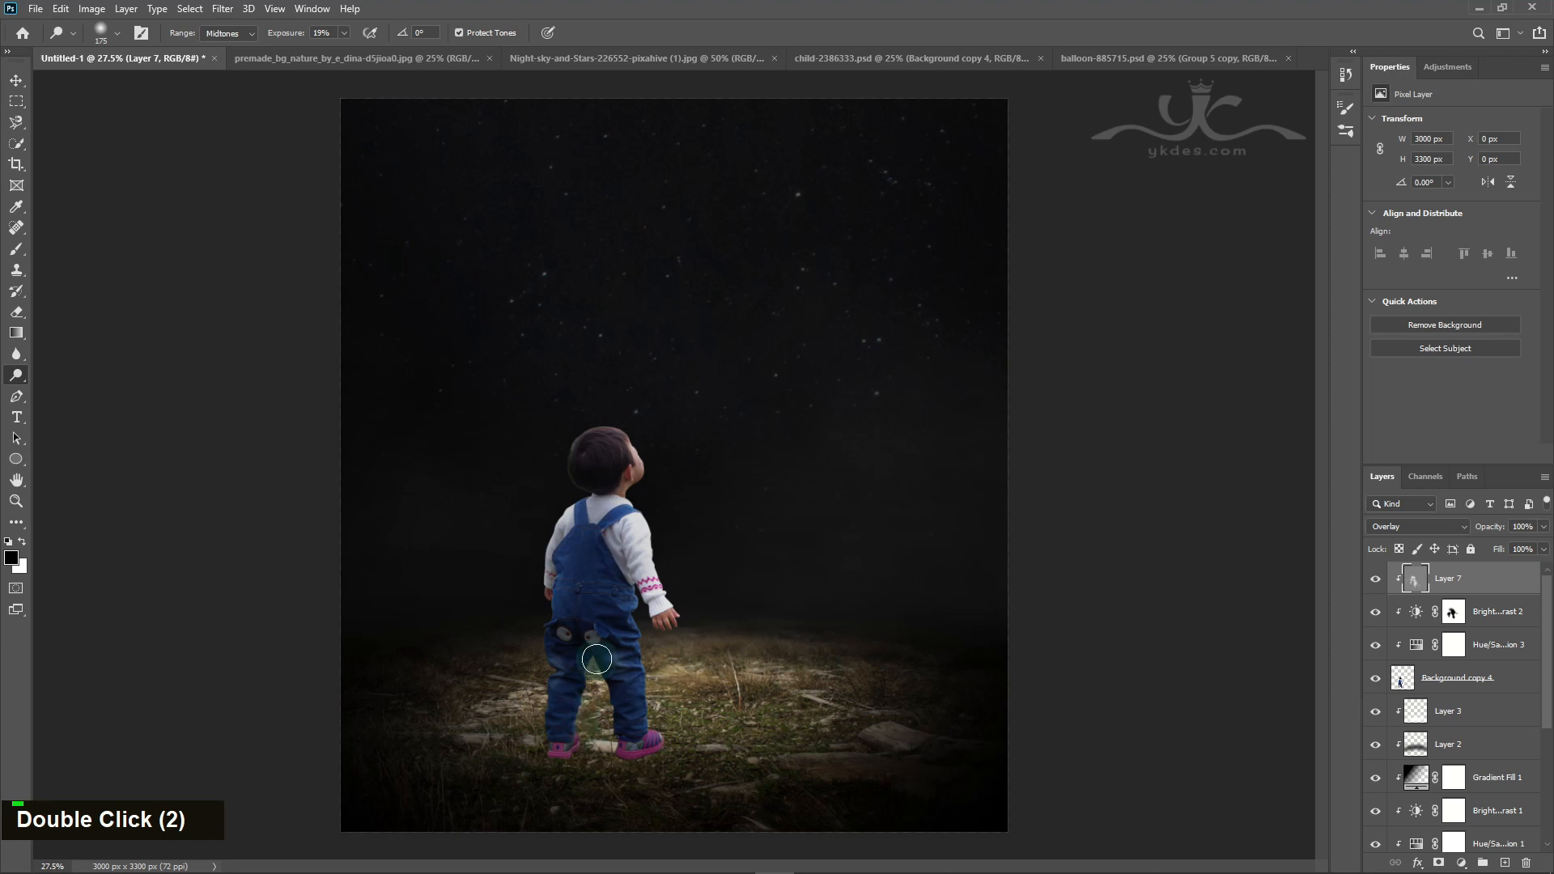
Step: Burn the shaded parts of the overalls and shoes with Midtones at 19% exposure, and lower the gray layer's opacity to 79%
right_click(15, 376)
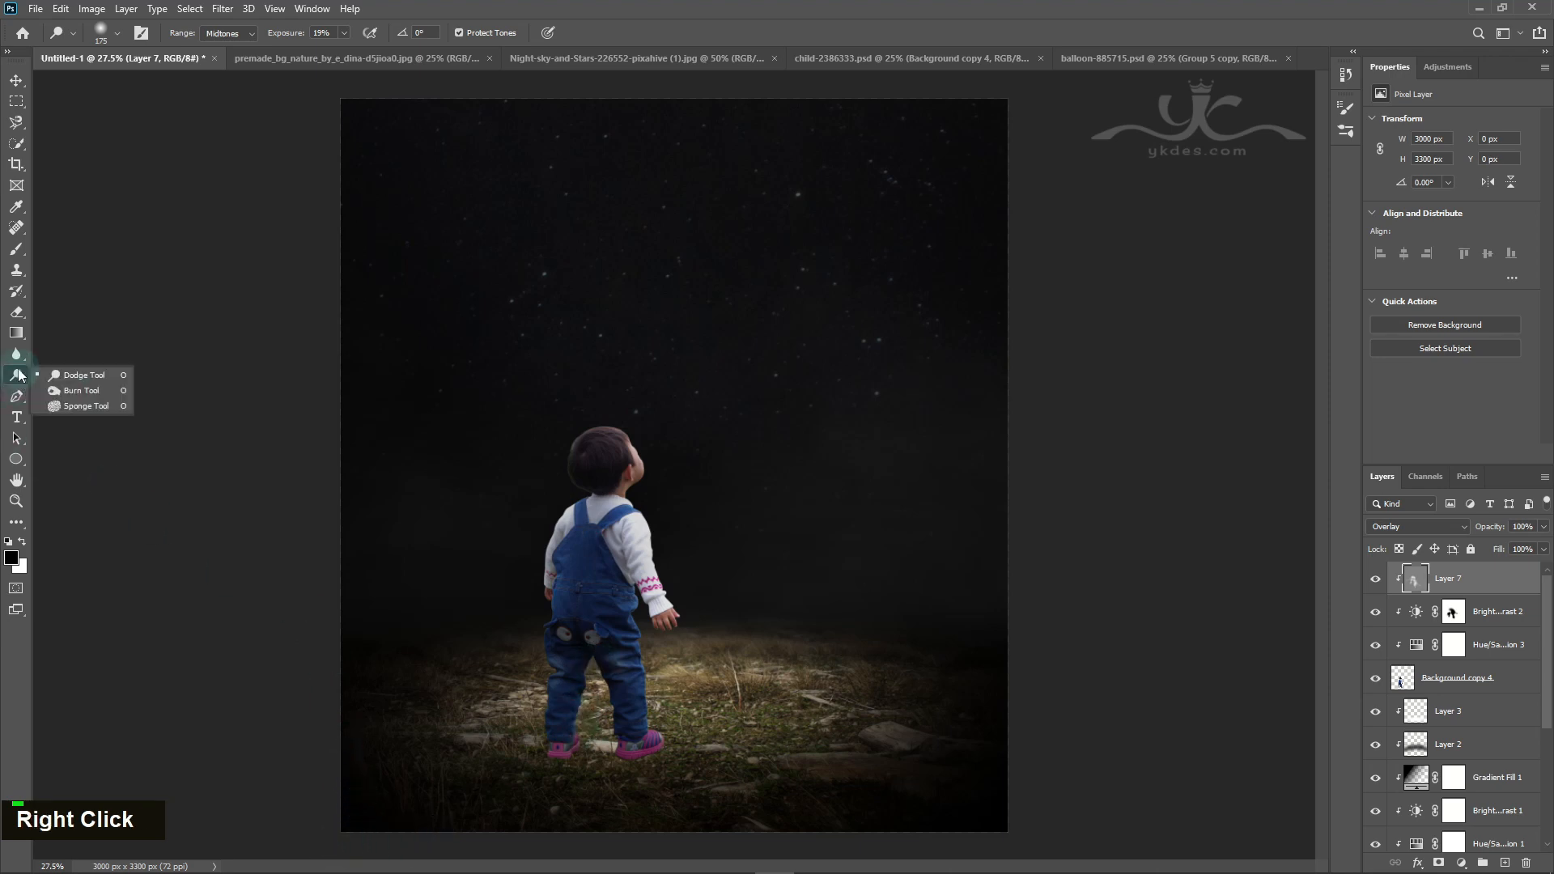
click(80, 394)
key(bracketleft)
key(bracketleft)
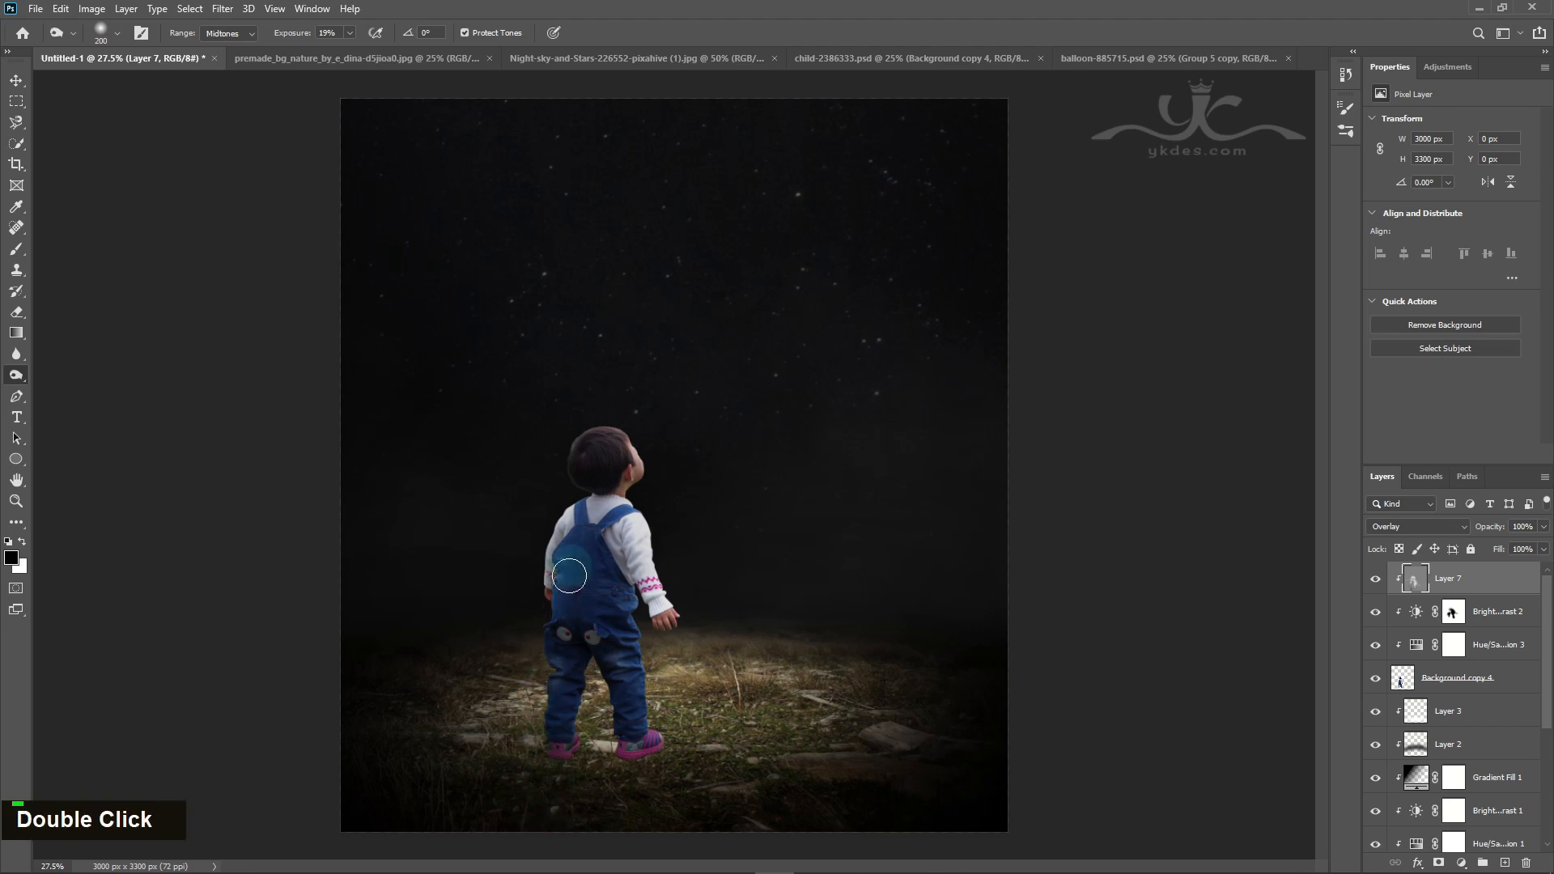
key(bracketright)
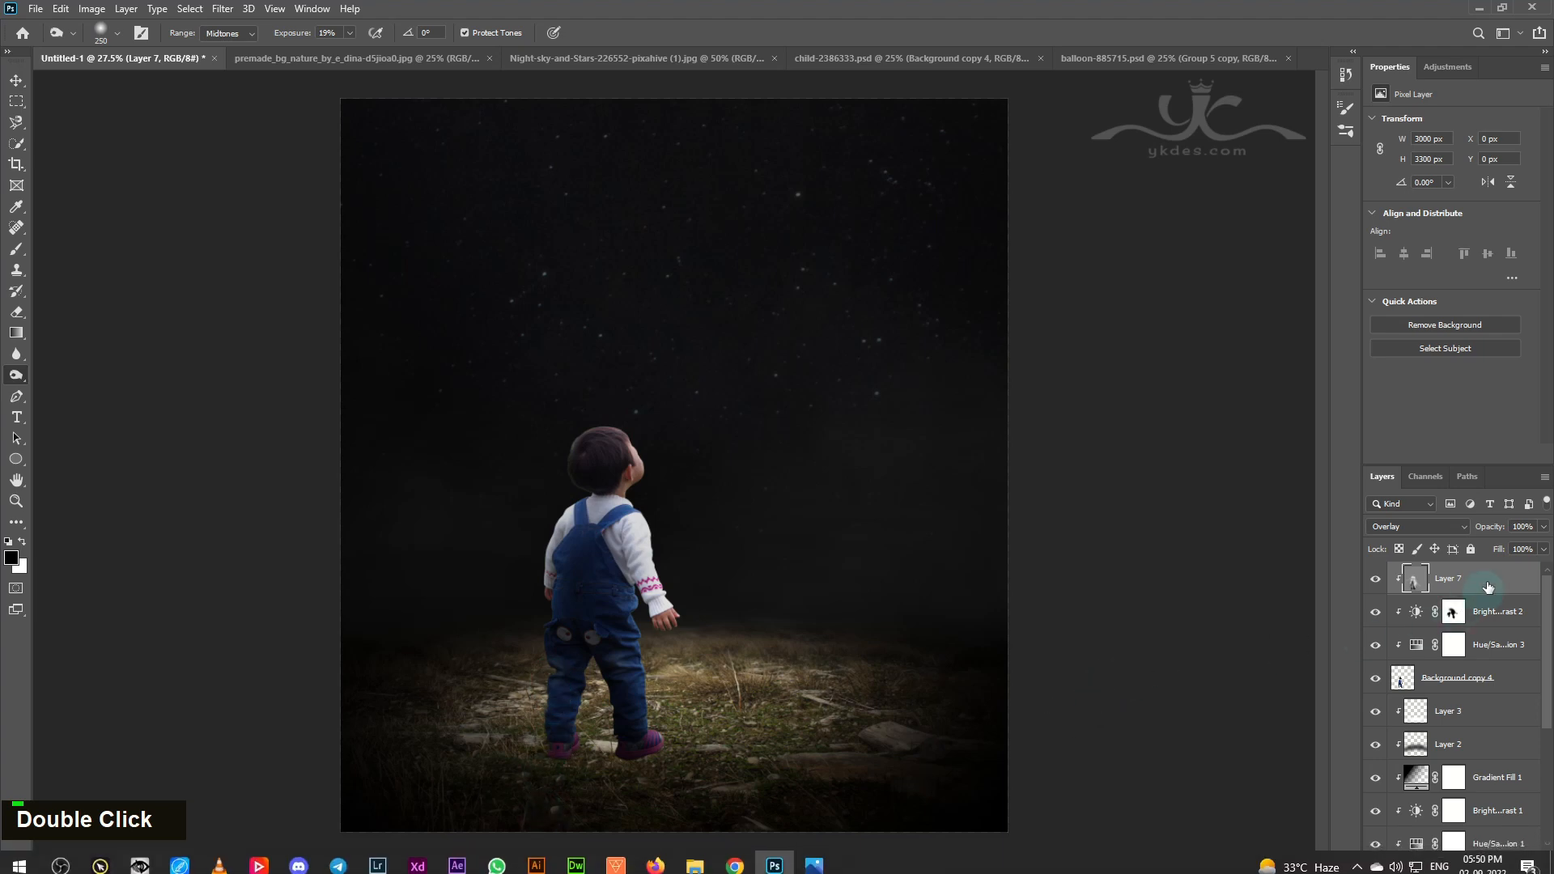
drag(1542, 548, 1528, 548)
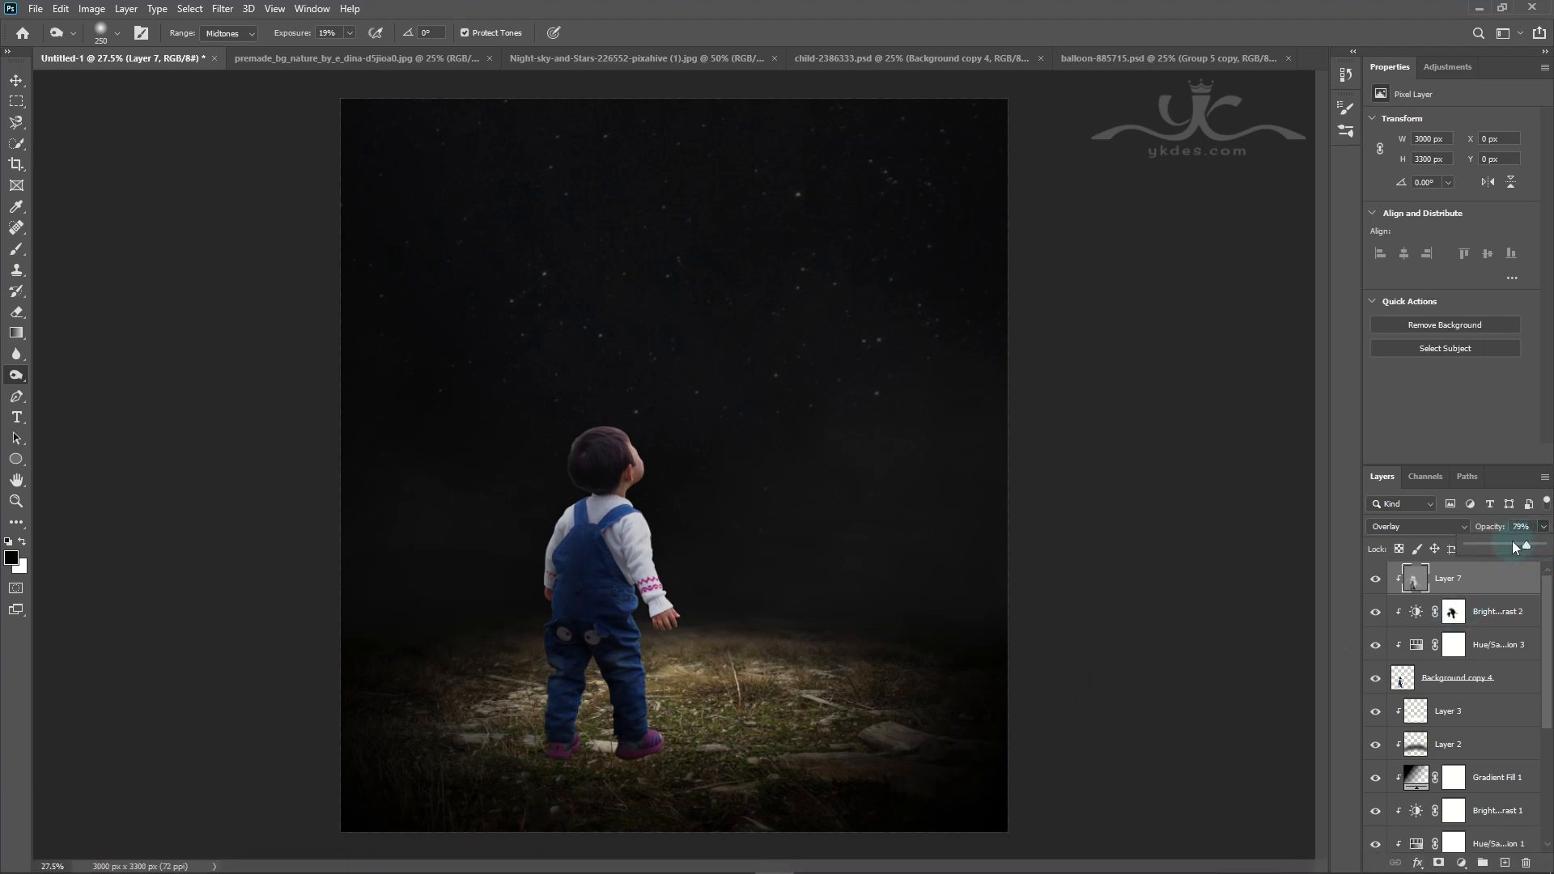
Step: Create a new layer directly beneath the child and paint soft black shadows under the shoes, raising the brush flow to 41%
click(1492, 719)
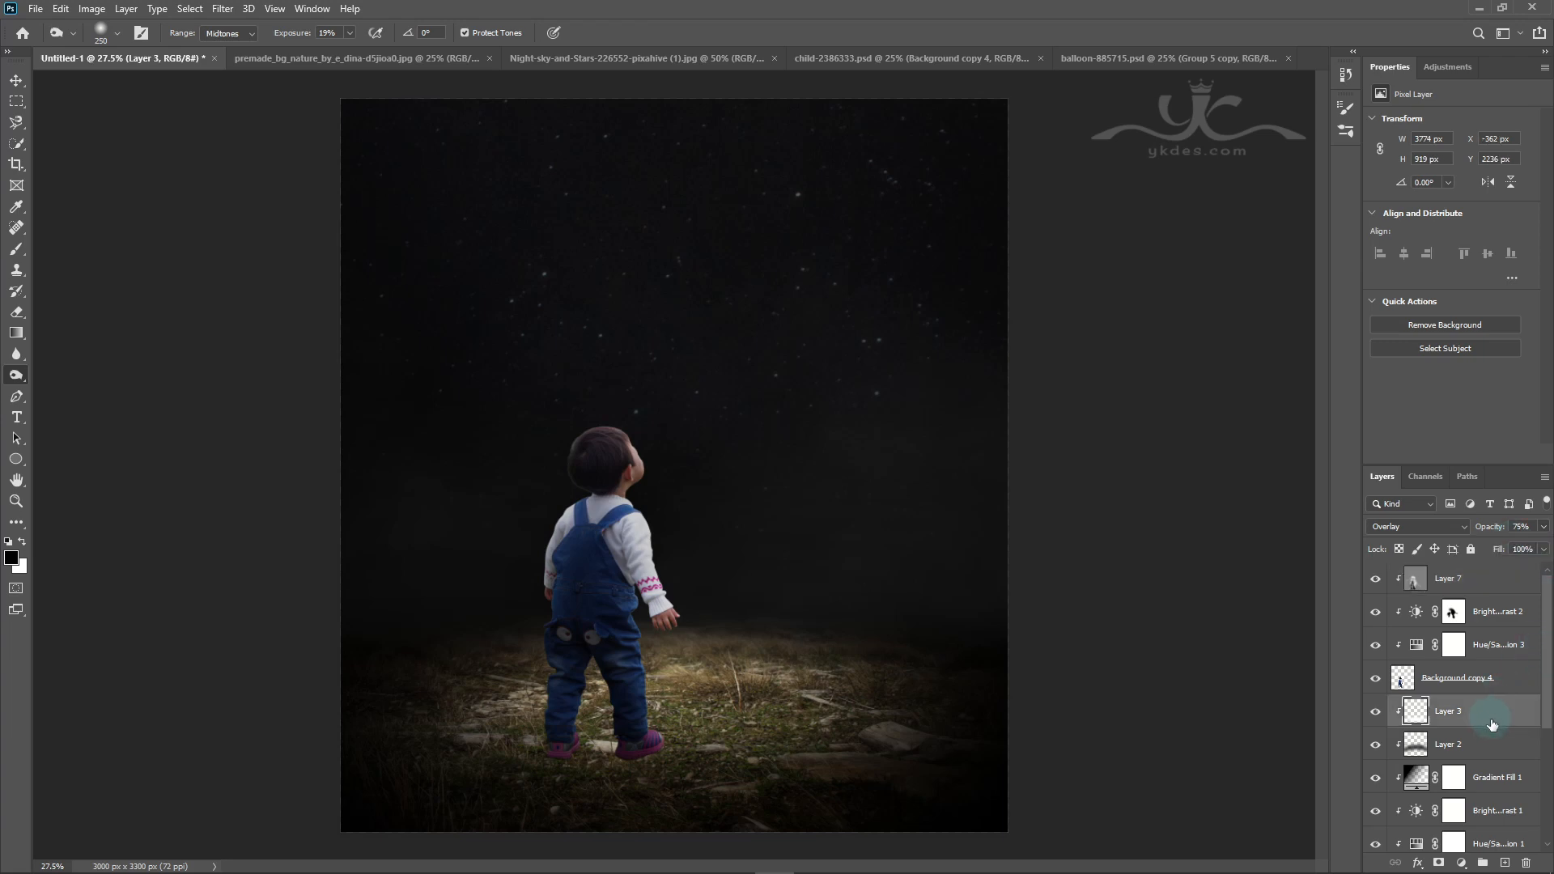
click(1506, 863)
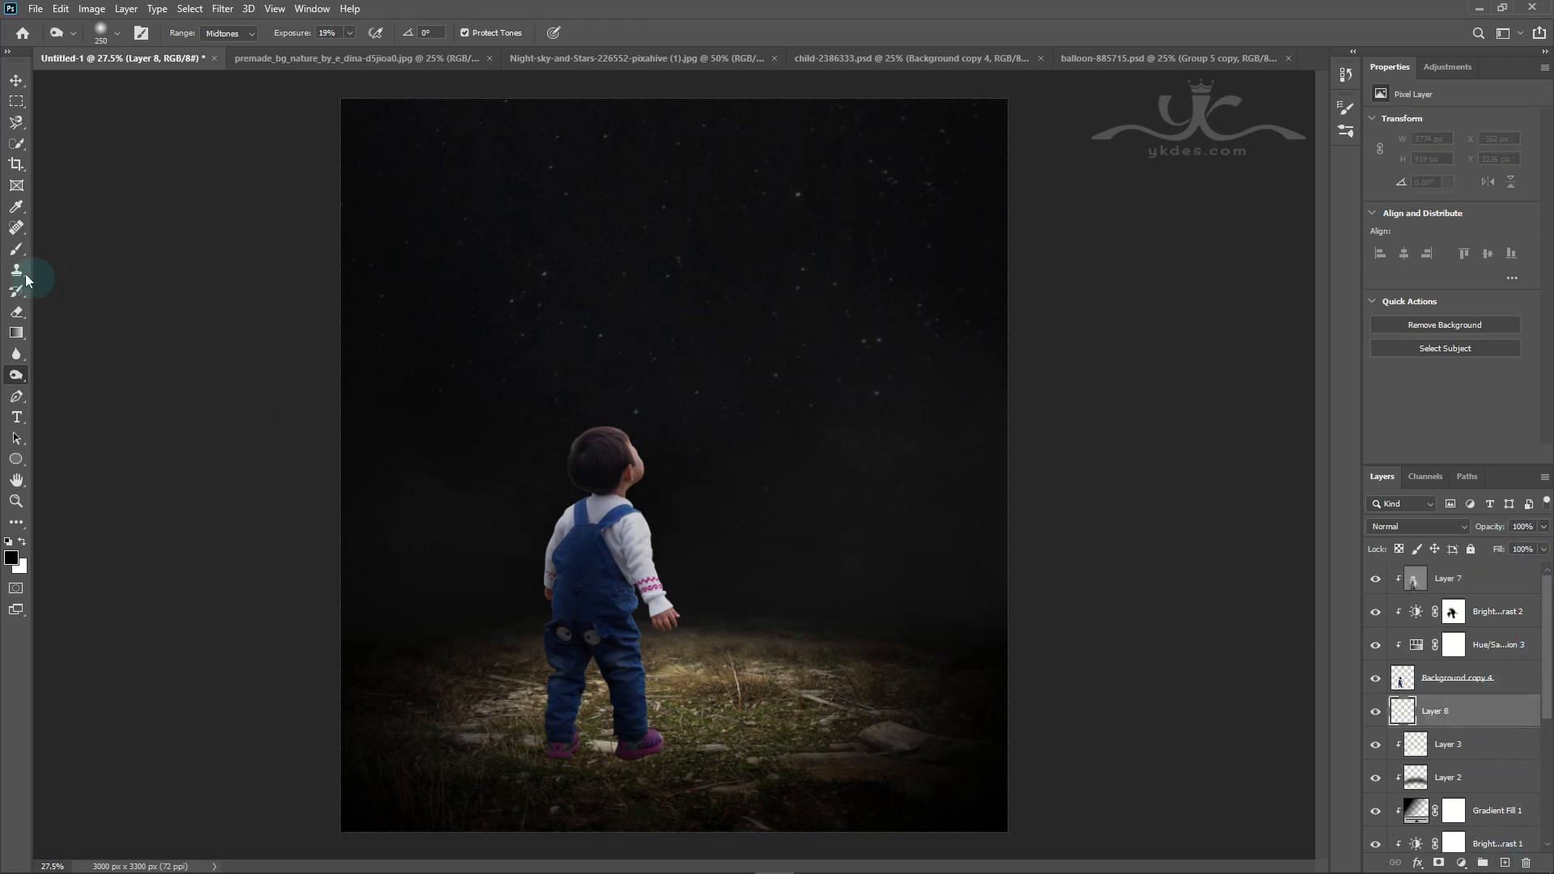
click(16, 248)
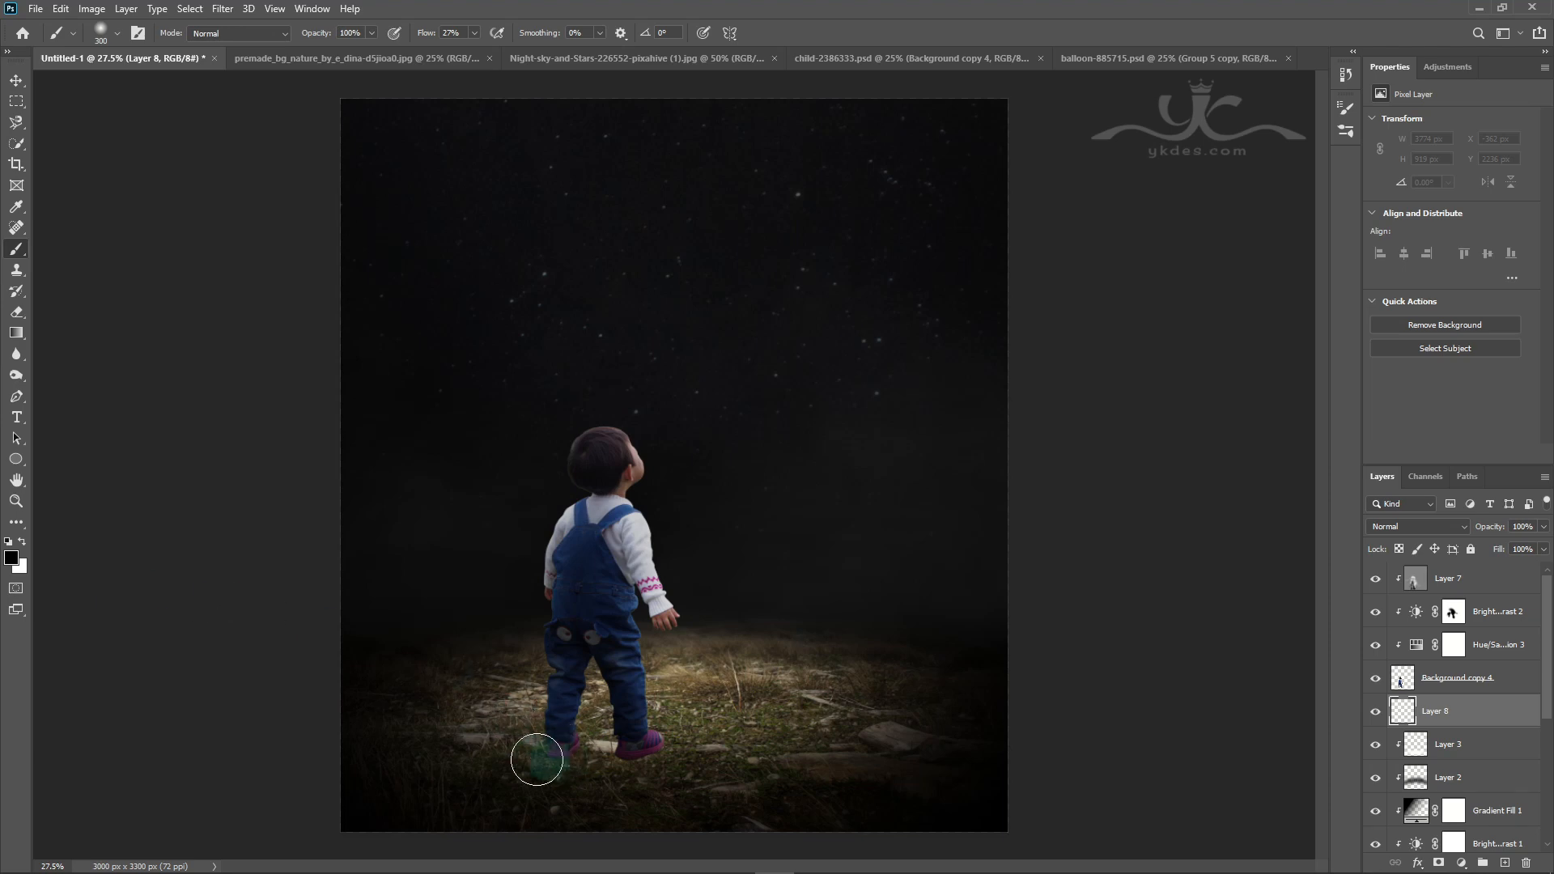
key(bracketleft)
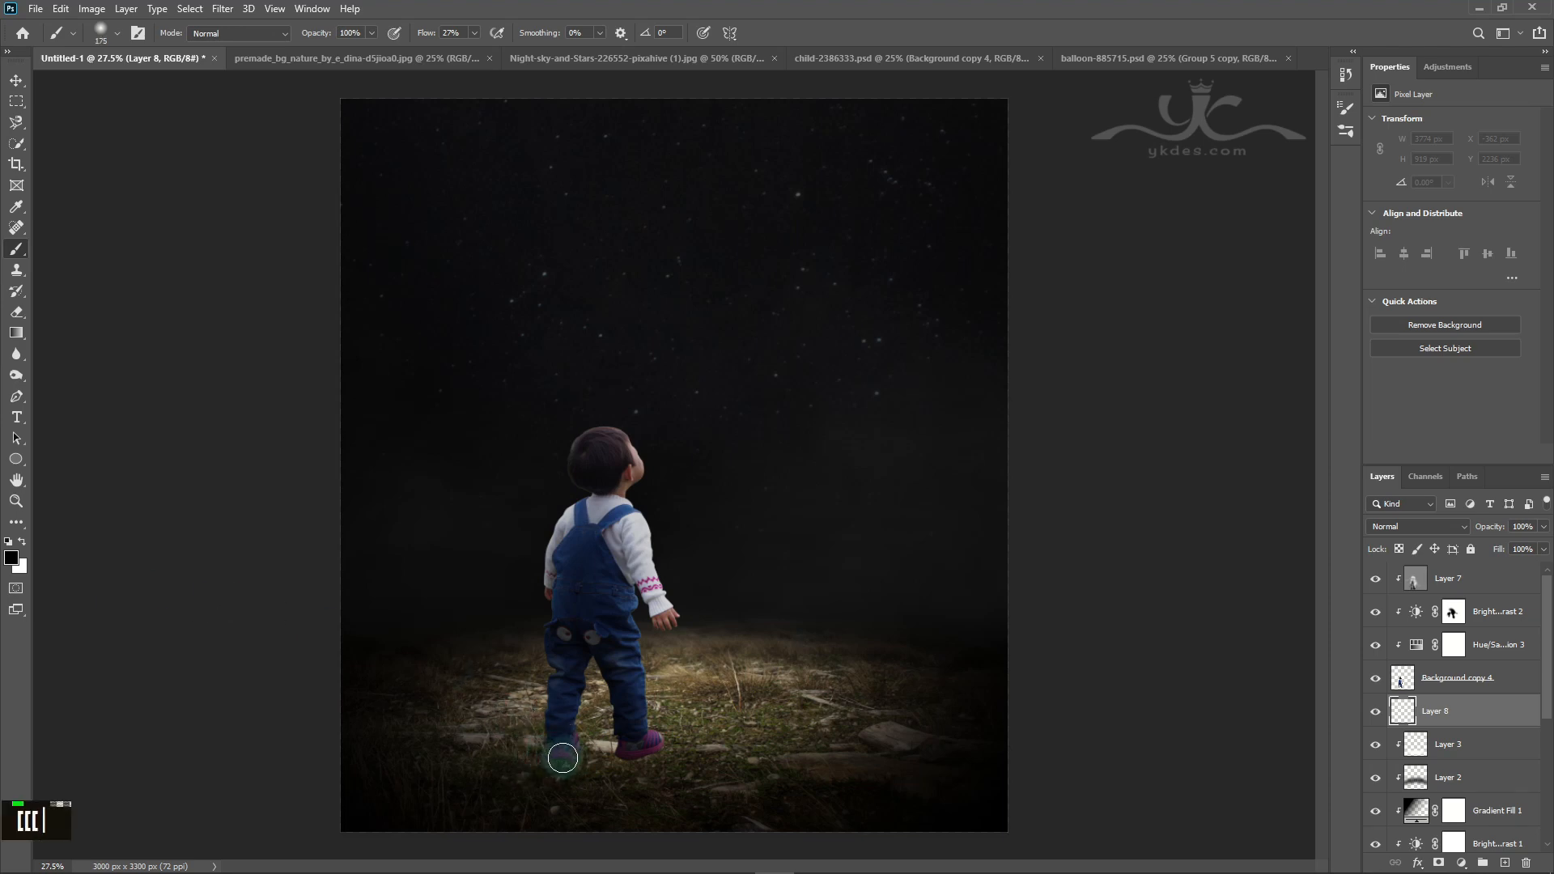
double_click(573, 750)
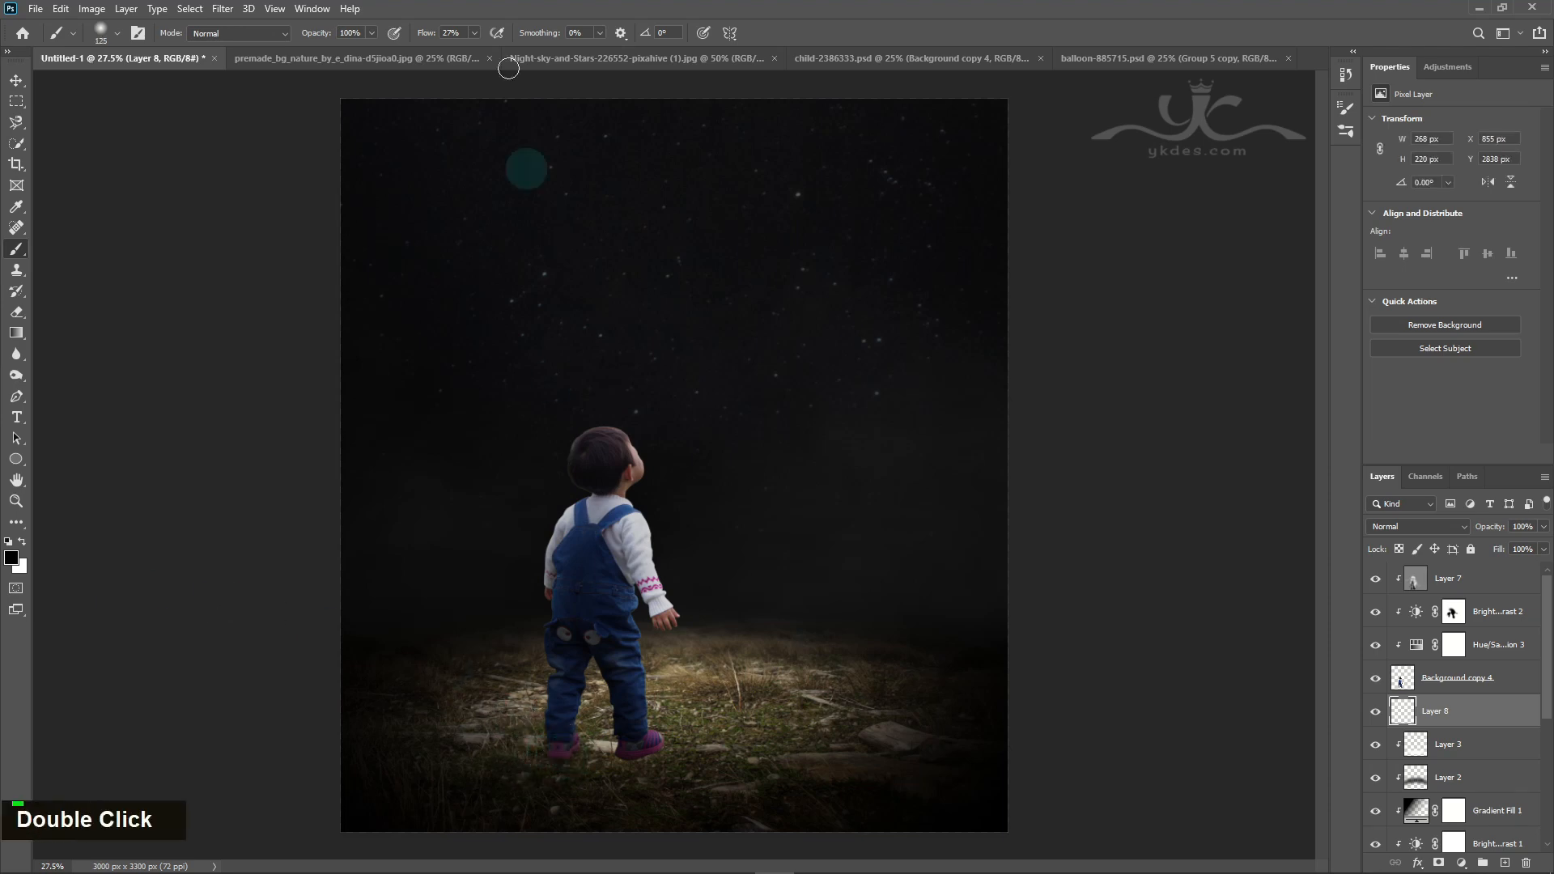
click(659, 3)
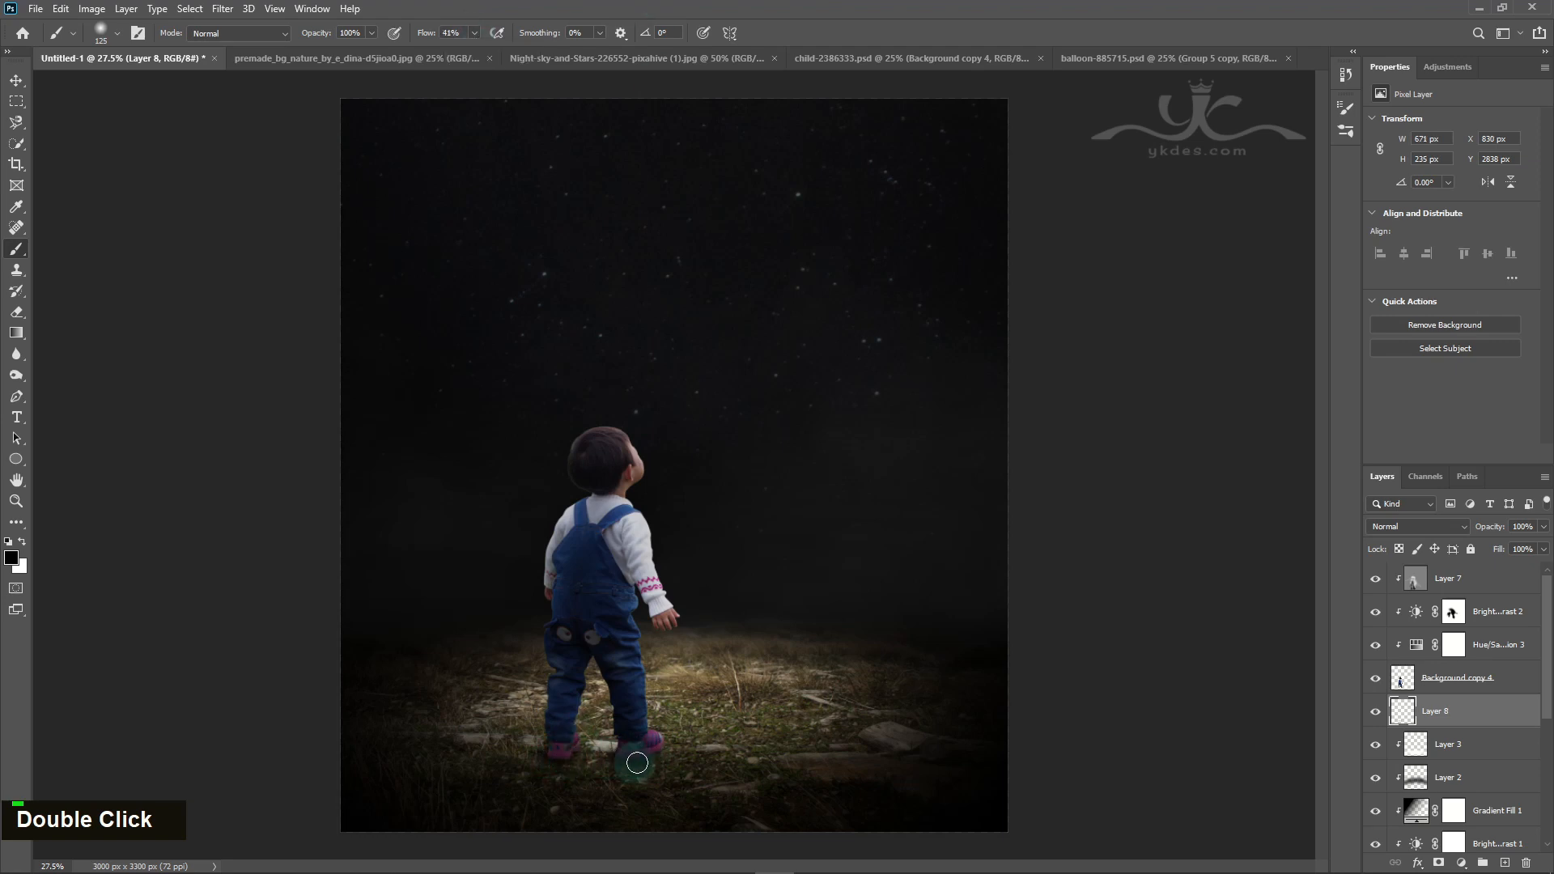
Step: Extend the shadow from the feet across the grass toward the lower-left corner with a larger brush, and set the layer's opacity to 79%
key(bracketright)
key(bracketright)
key(bracketright)
key(bracketright)
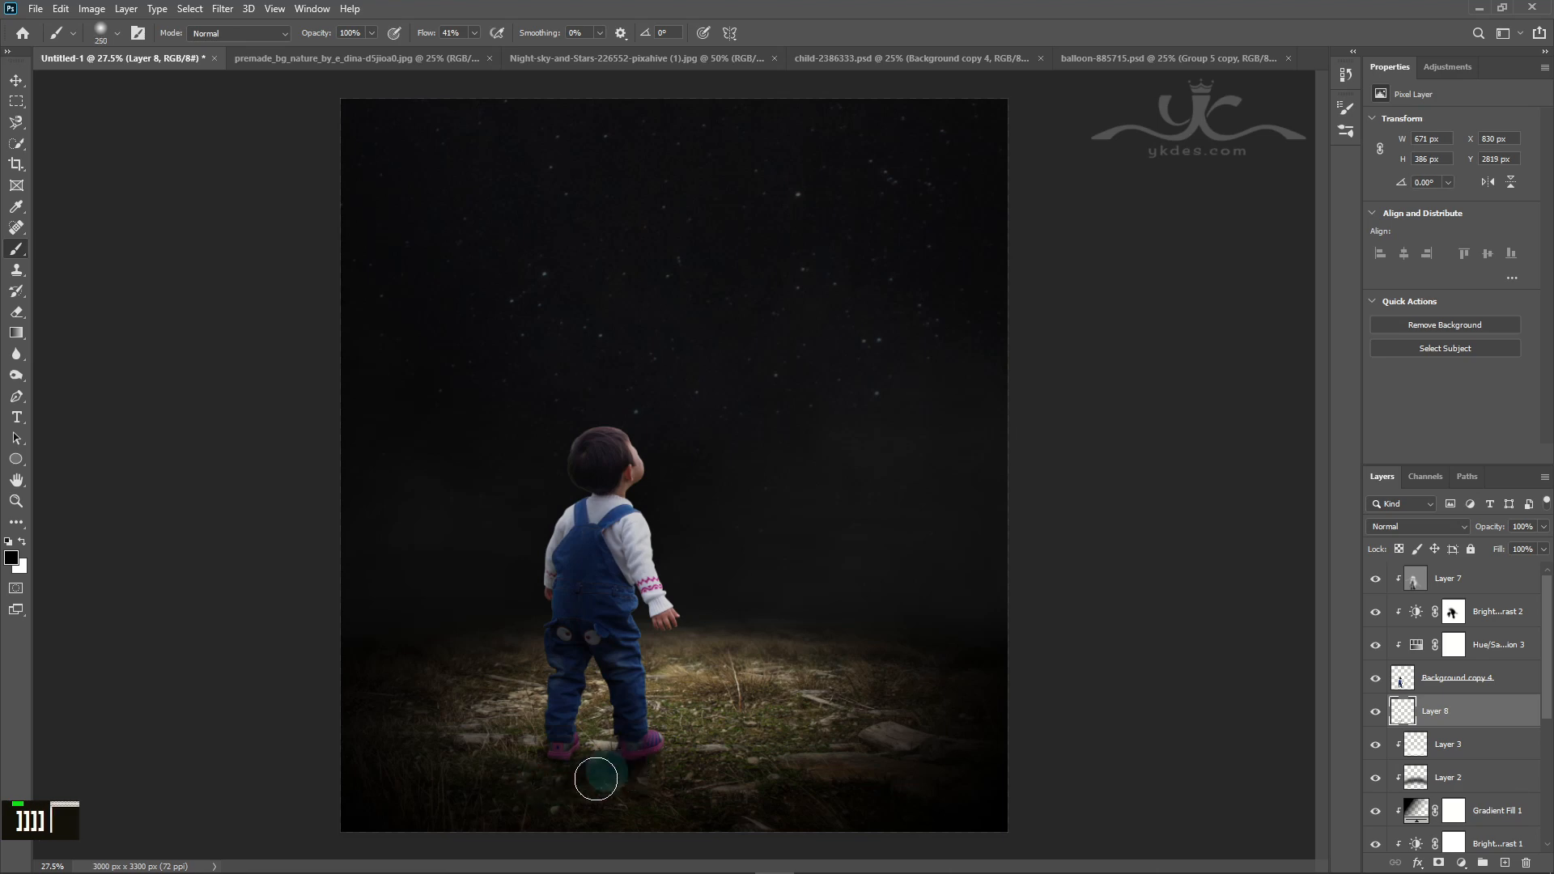
click(594, 779)
key(bracketright)
click(558, 776)
mouse_move(561, 765)
mouse_down()
mouse_move(485, 813)
mouse_move(540, 795)
mouse_move(541, 777)
mouse_move(489, 839)
mouse_up()
key(bracketright)
key(bracketright)
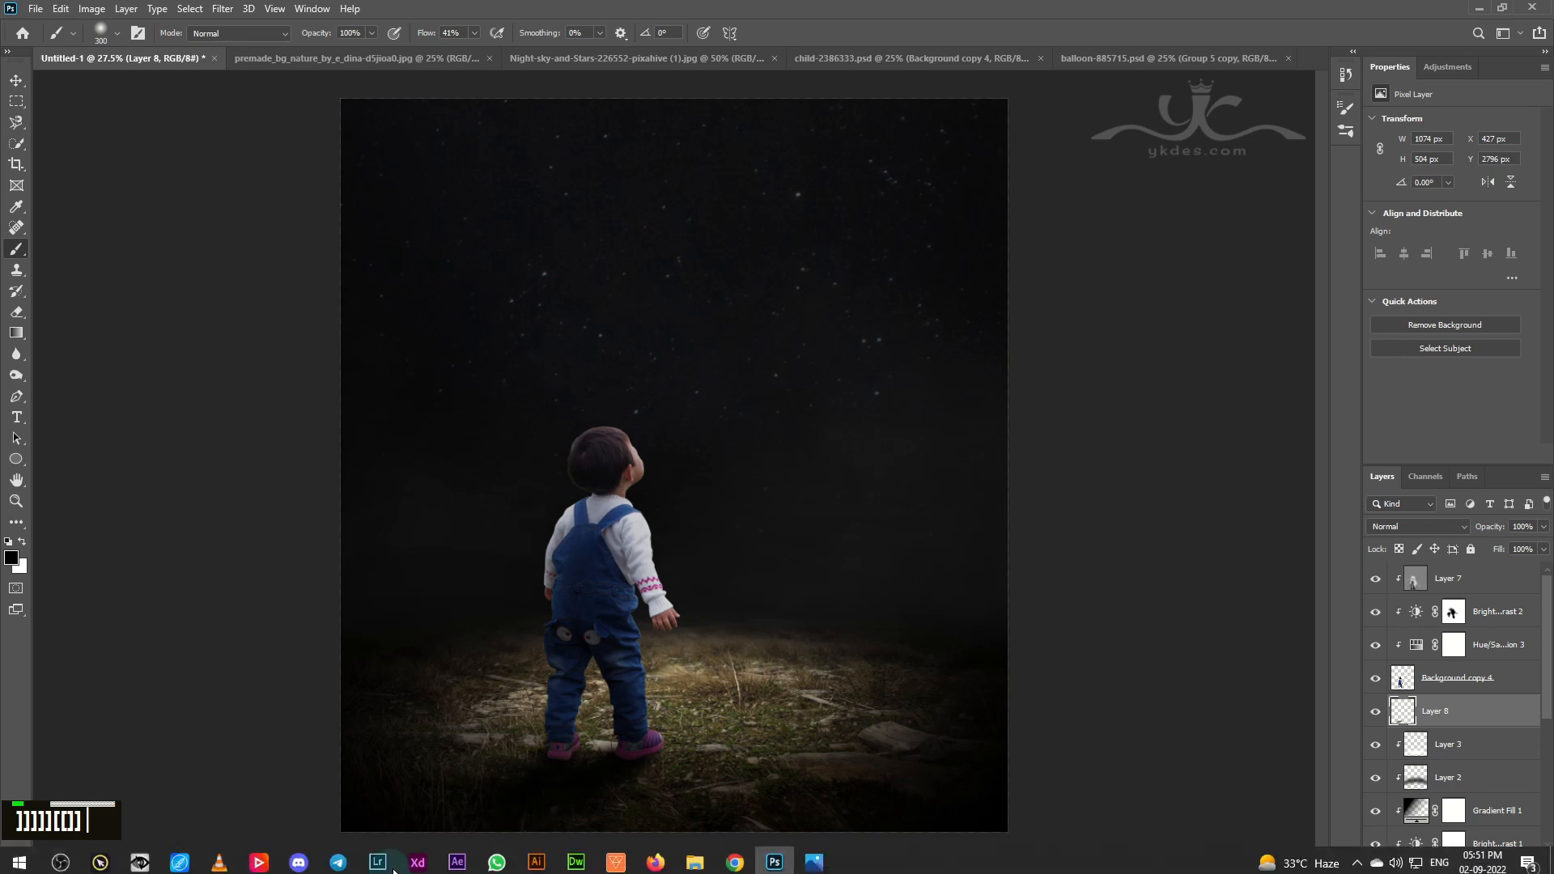
key(bracketleft)
drag(482, 829, 399, 836)
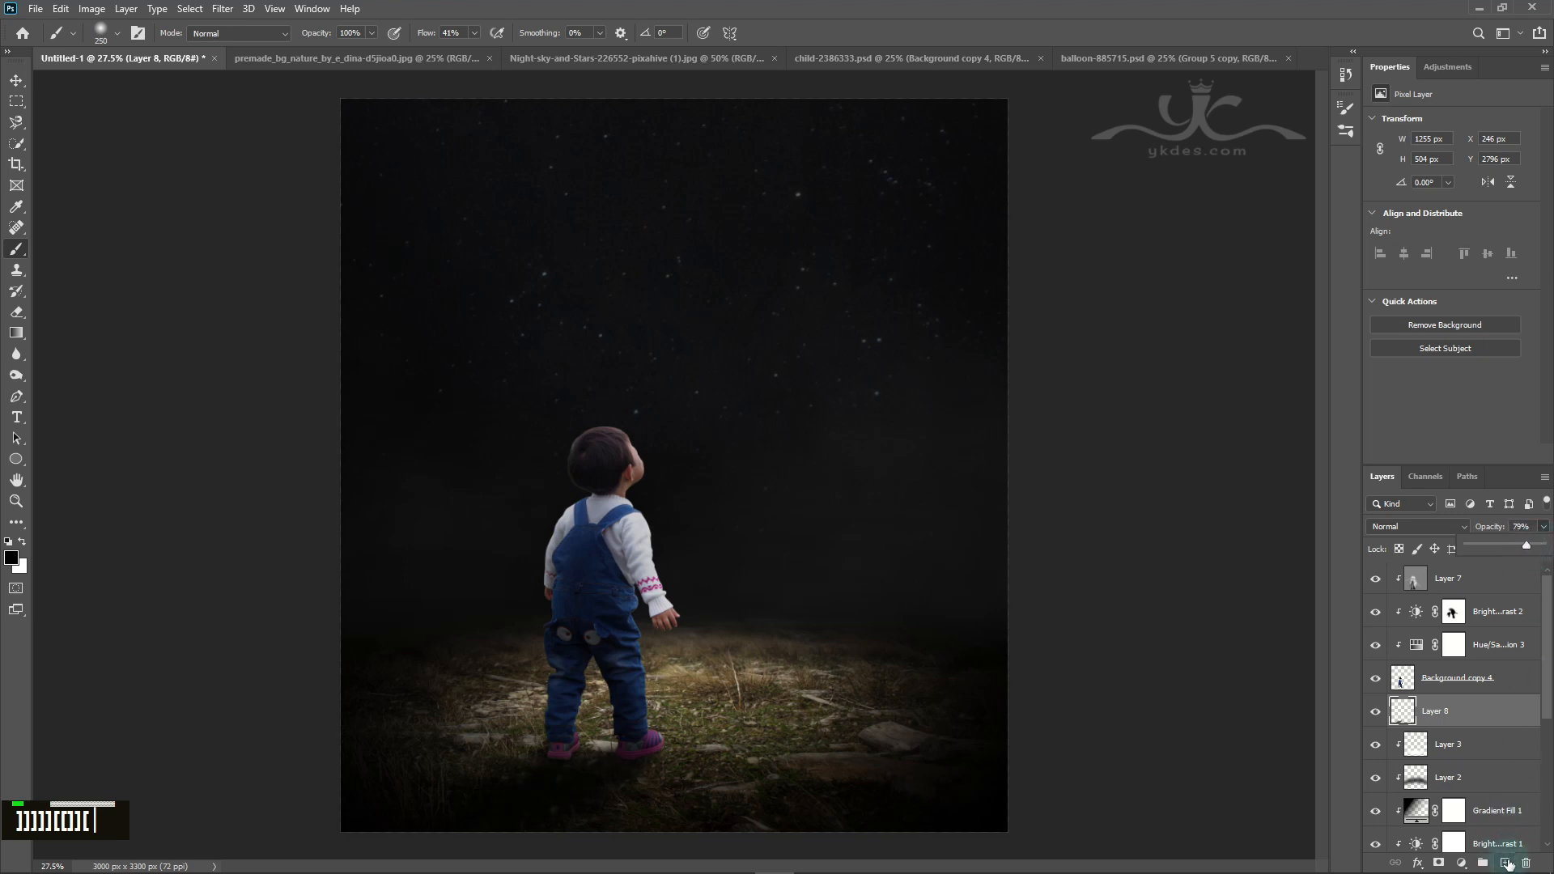
Step: Add another layer above the shadow layer and paint tight black contact shadows directly under both shoes with a small brush
click(1508, 864)
key(bracketleft)
key(bracketleft)
key(bracketleft)
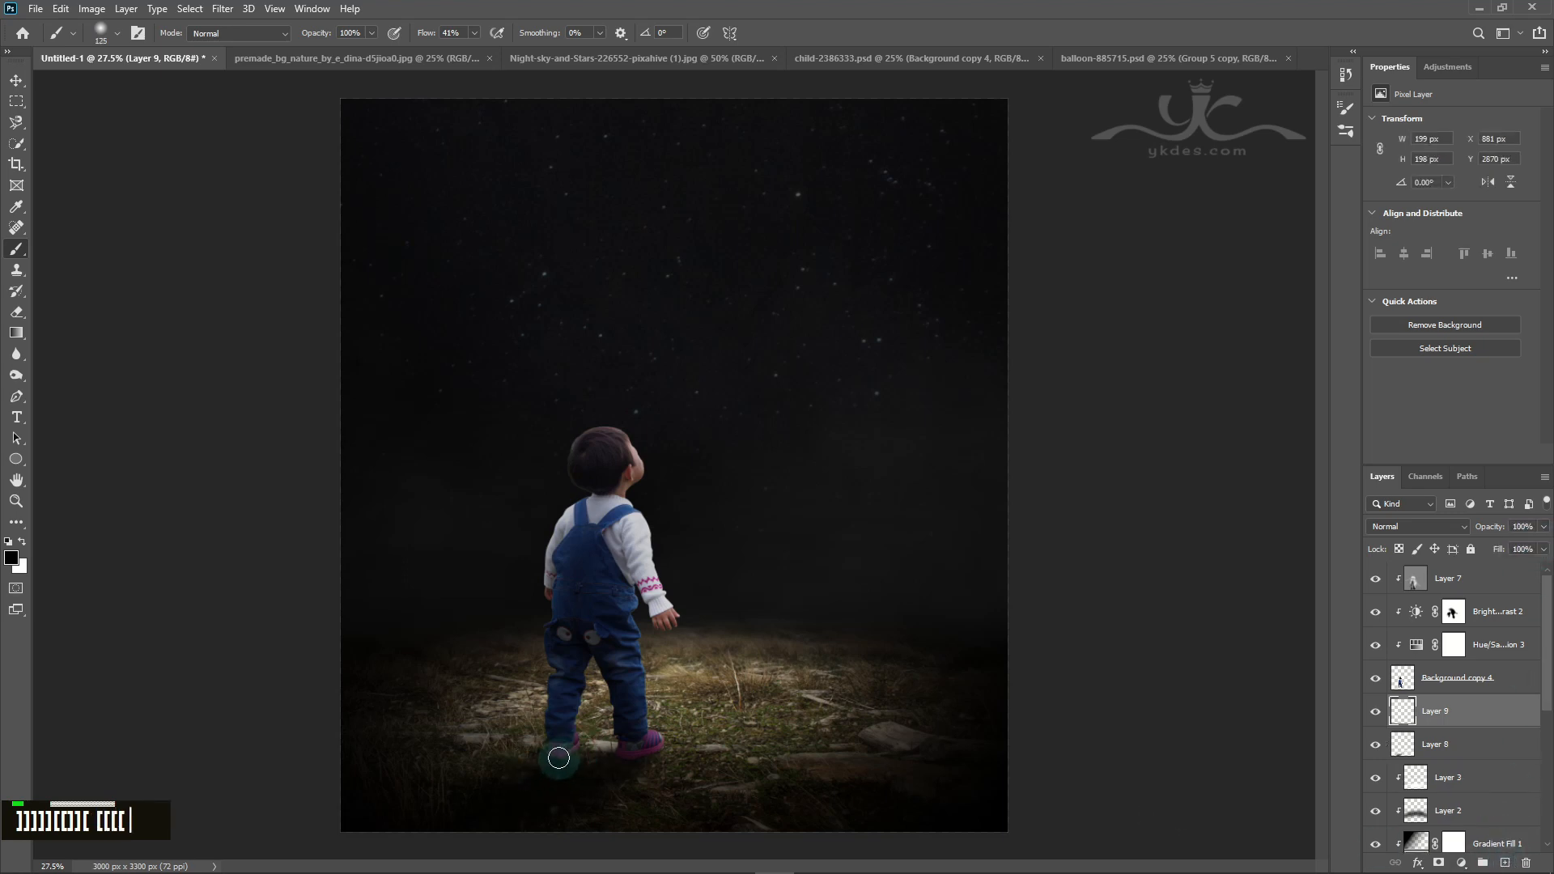
double_click(629, 761)
key(bracketleft)
double_click(638, 755)
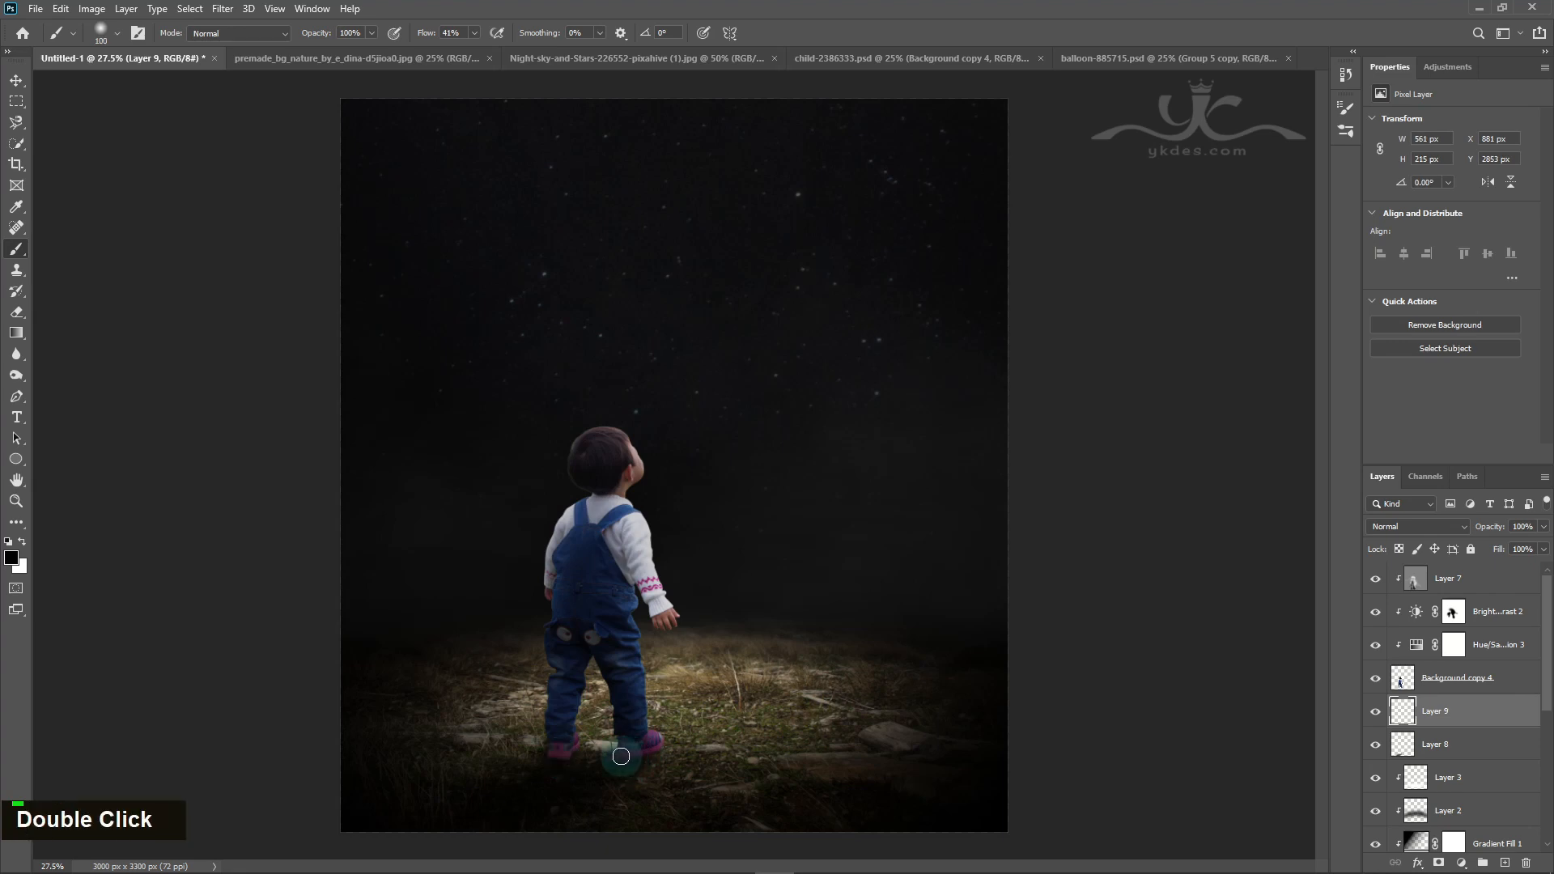
Step: Dab a few more black contact shadows beneath both of the child's shoes with the small soft brush
click(639, 754)
click(1473, 723)
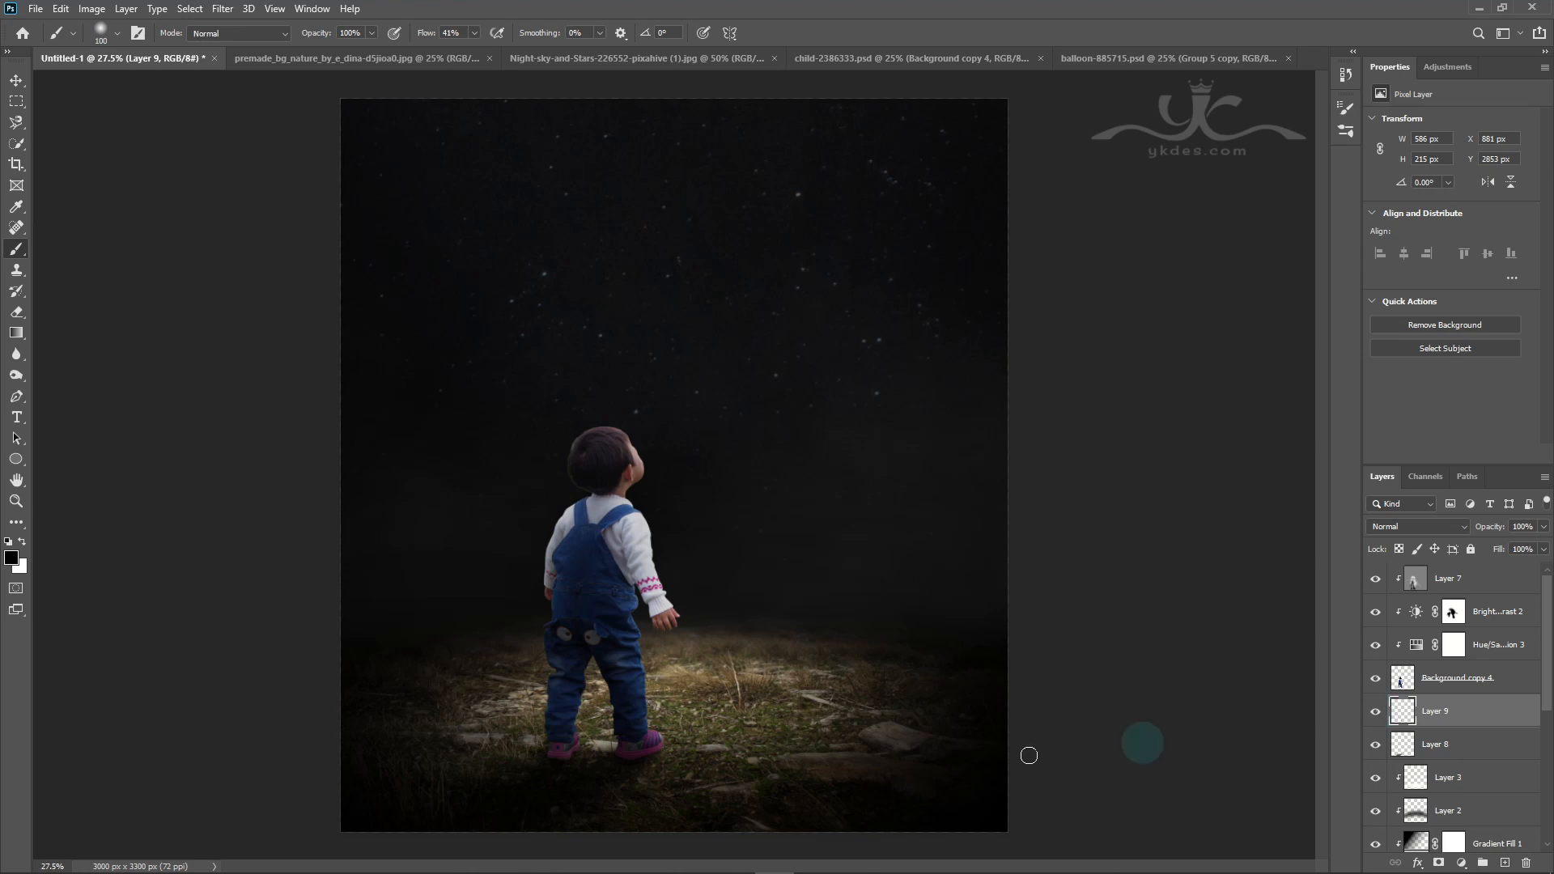
double_click(547, 762)
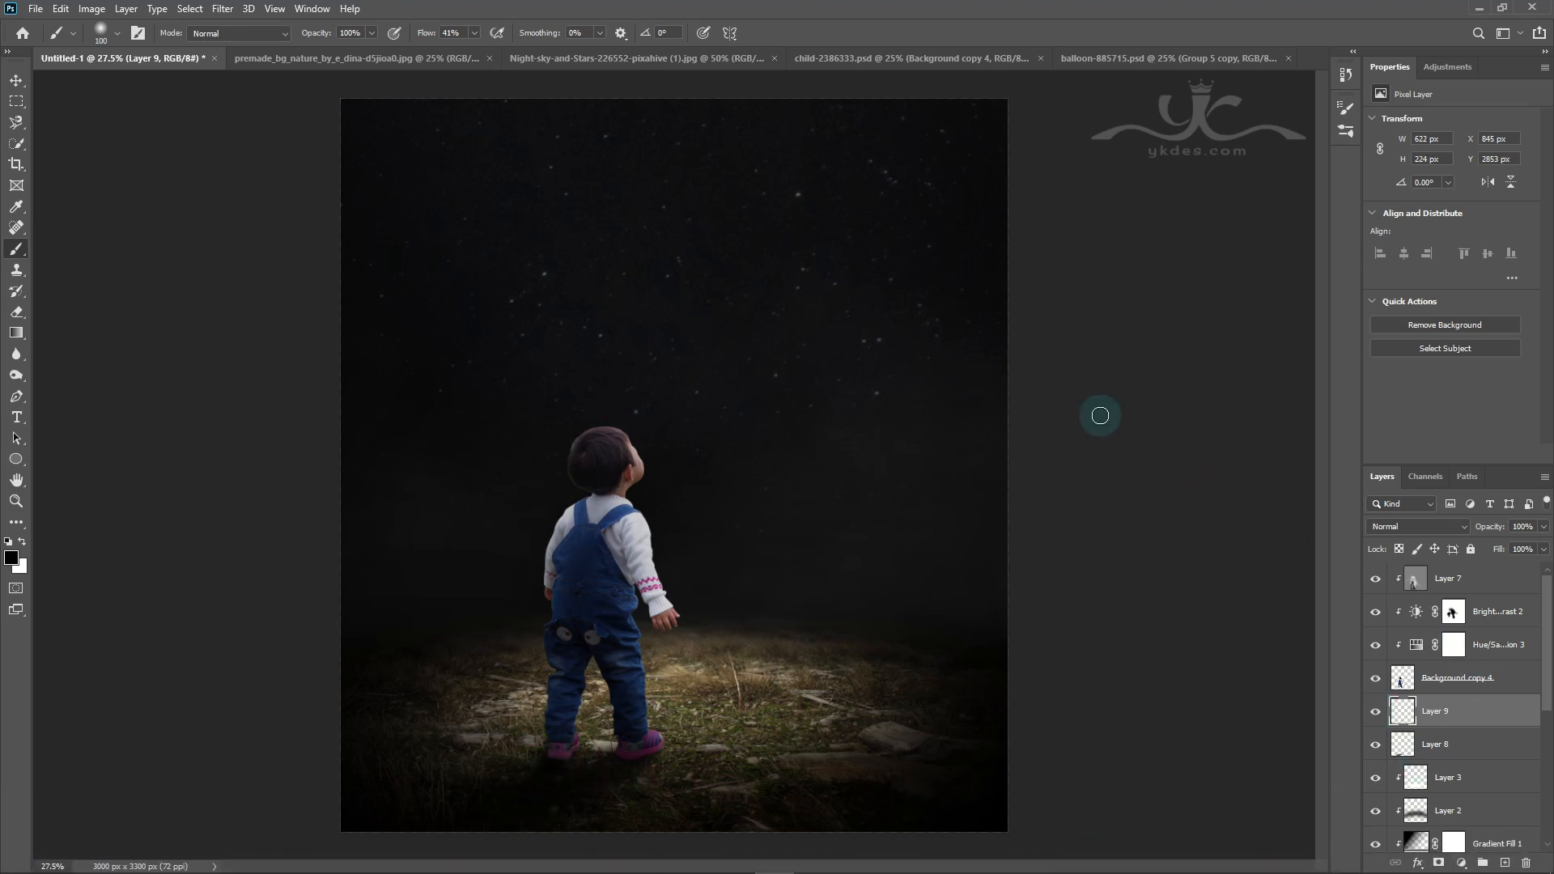
Step: Add a new layer clipped to the child and paint soft black shading over the shoes with a 250 px brush at 22% flow
click(1503, 684)
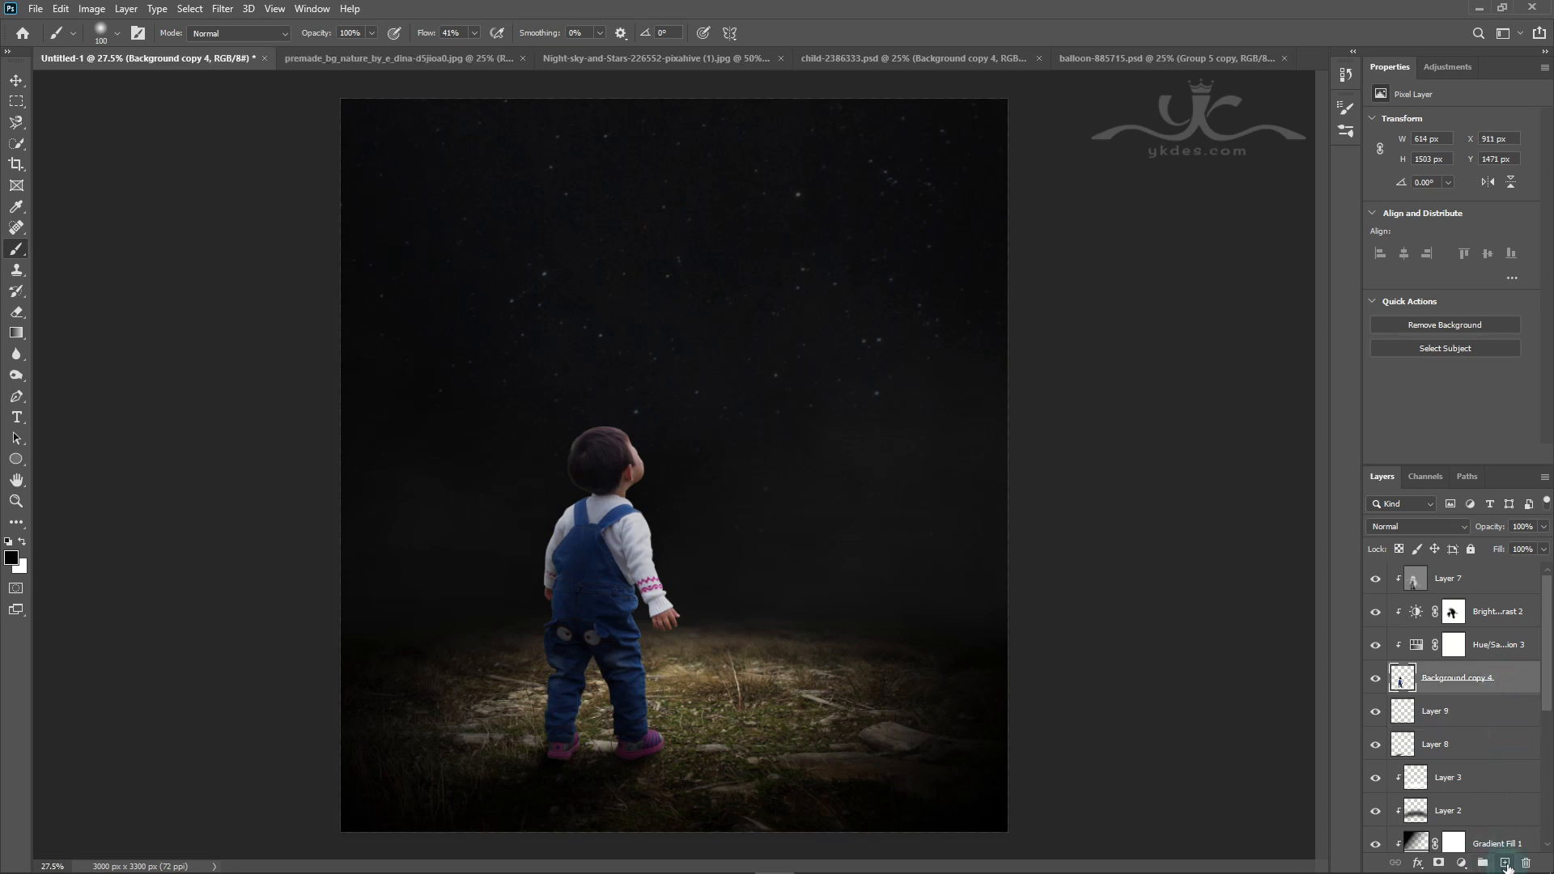
click(1507, 865)
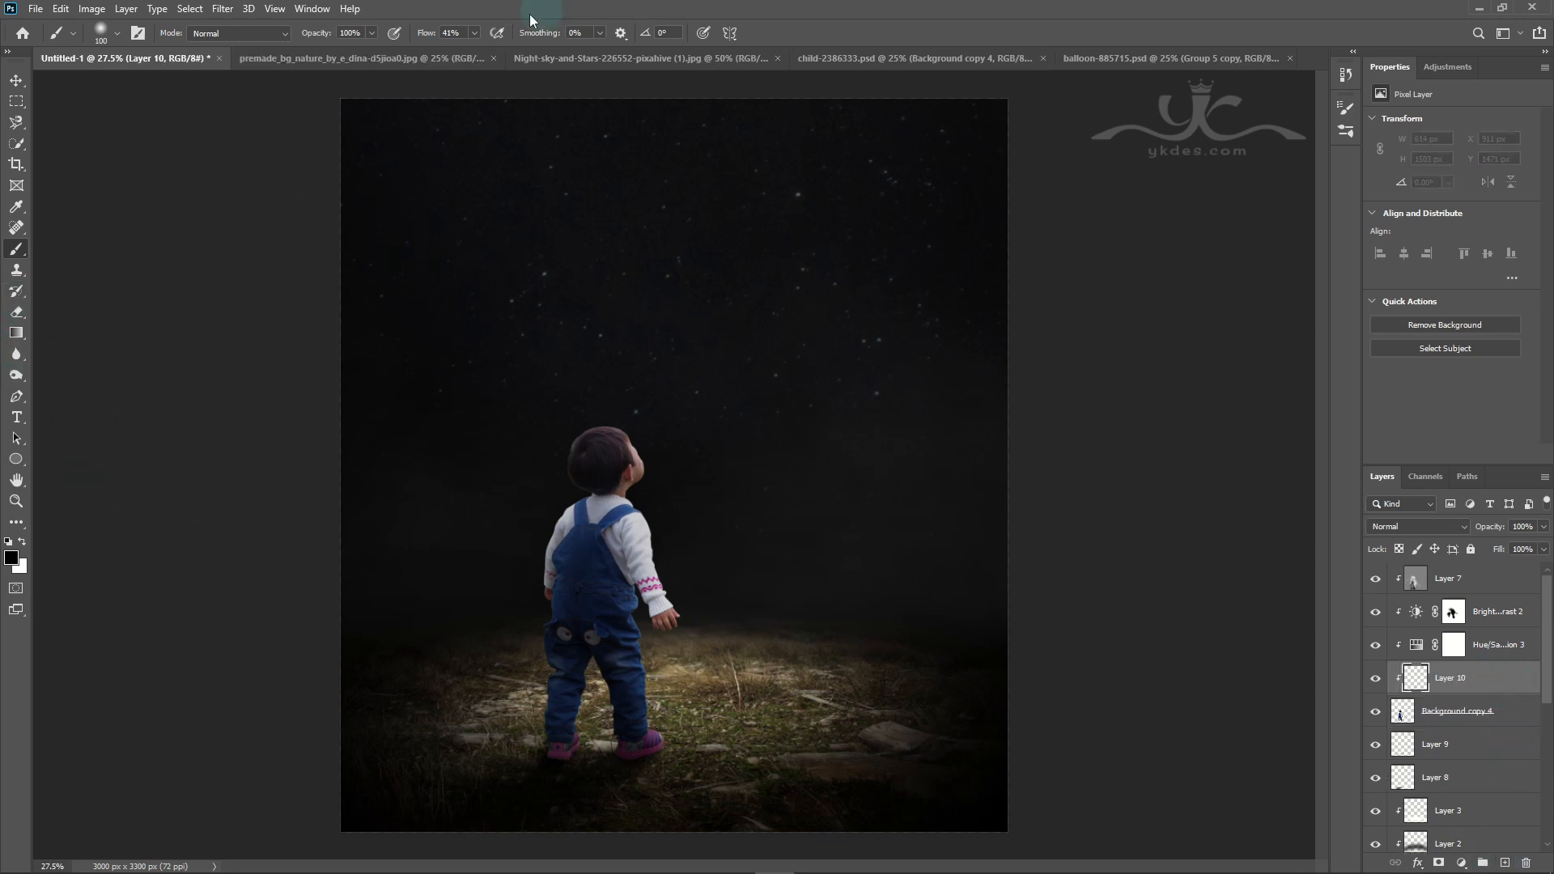
double_click(459, 51)
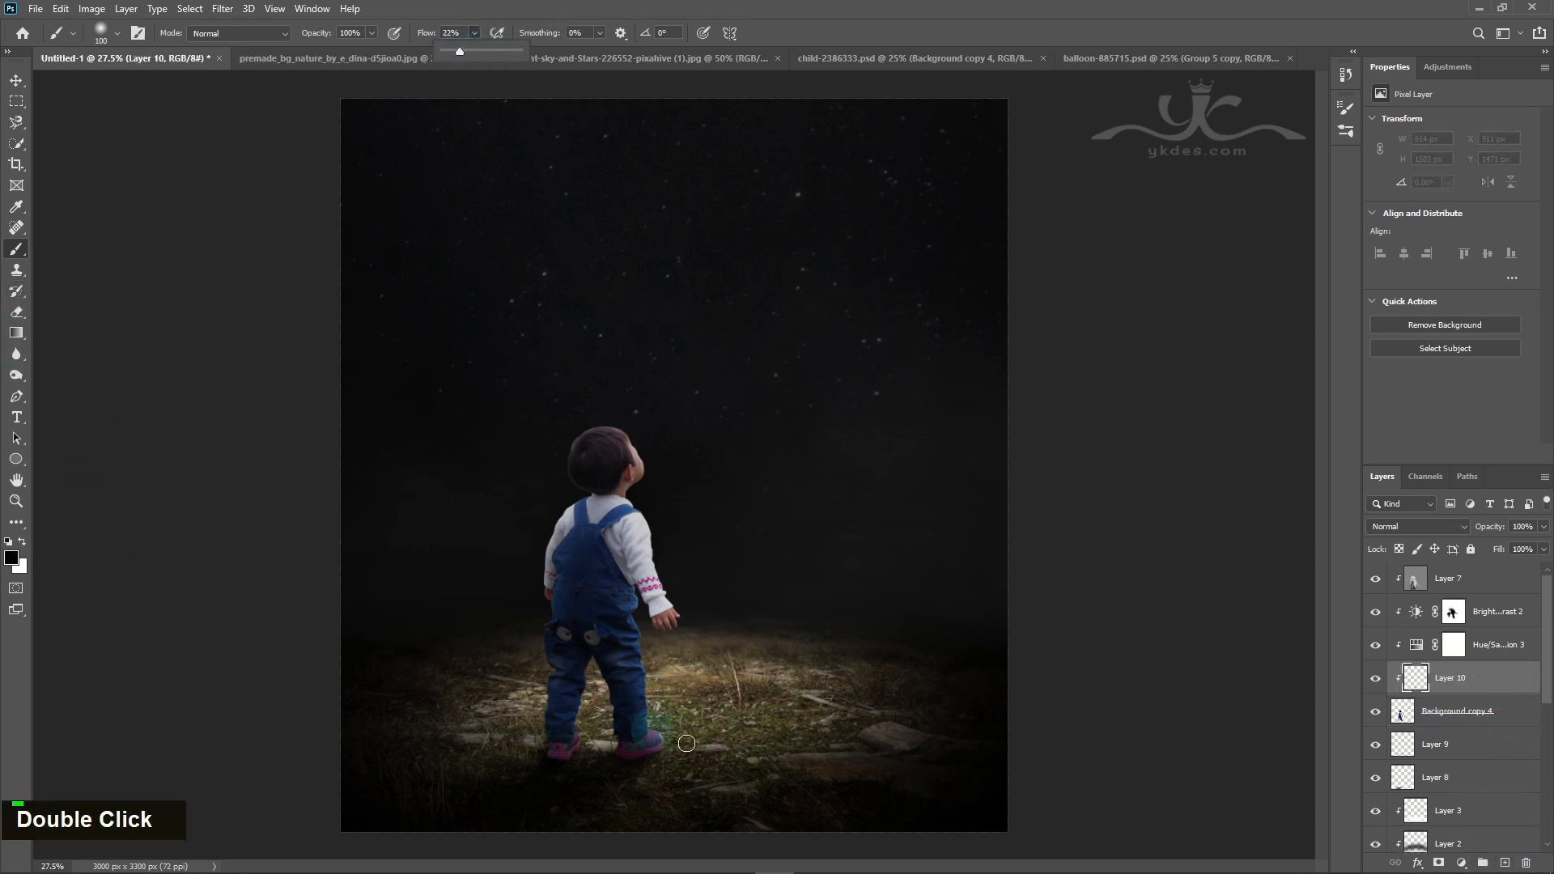
key(bracketright)
key(bracketright)
key(bracketright)
key(bracketright)
key(bracketright)
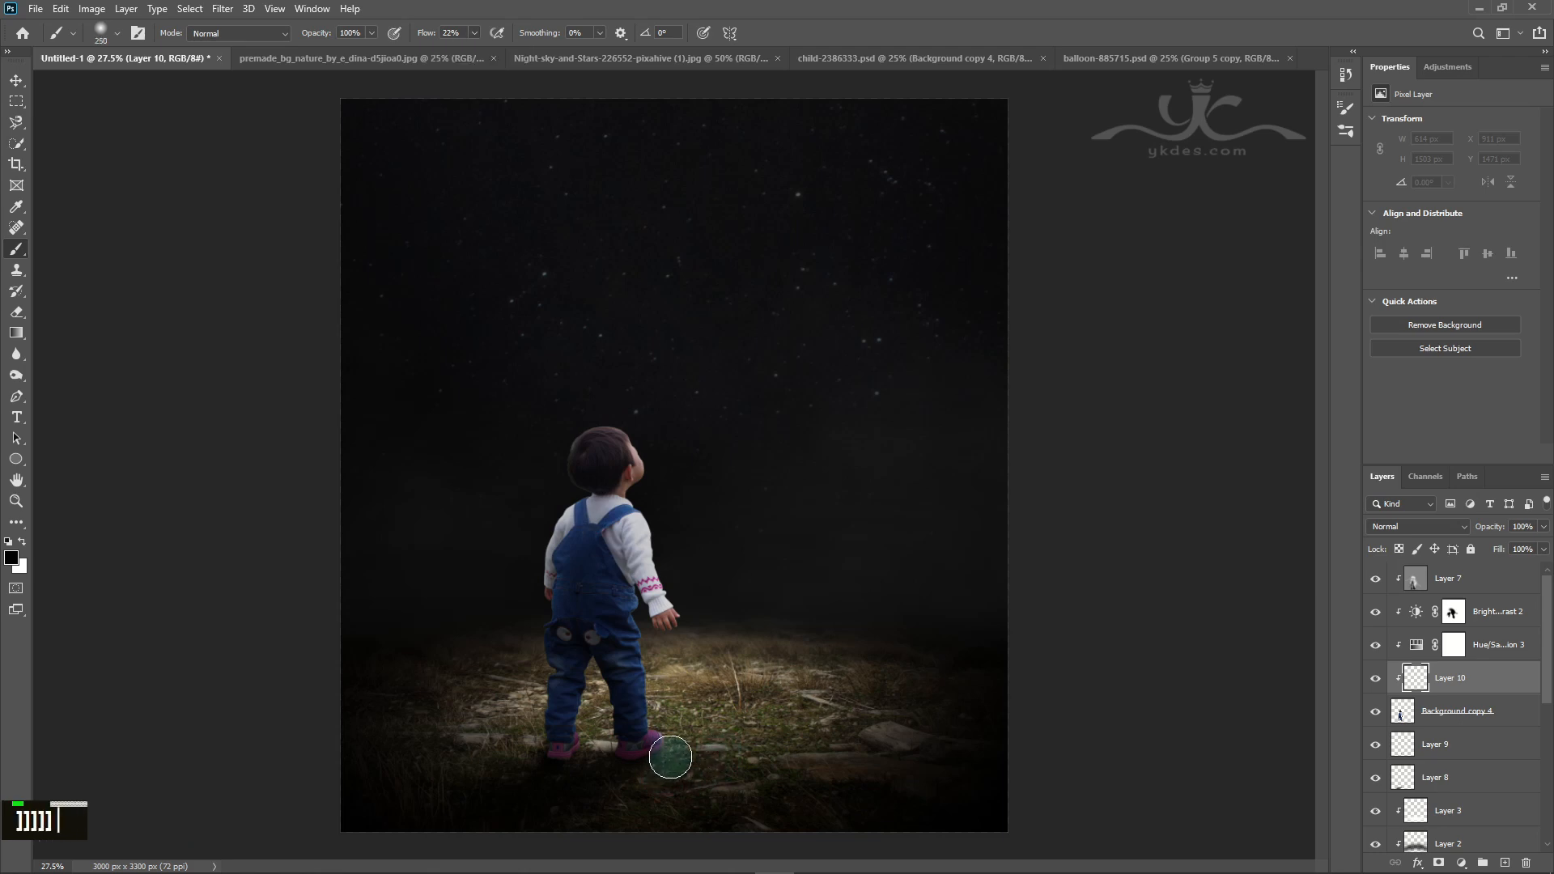
mouse_move(612, 779)
mouse_down()
mouse_move(492, 799)
mouse_move(540, 765)
mouse_move(535, 820)
mouse_up()
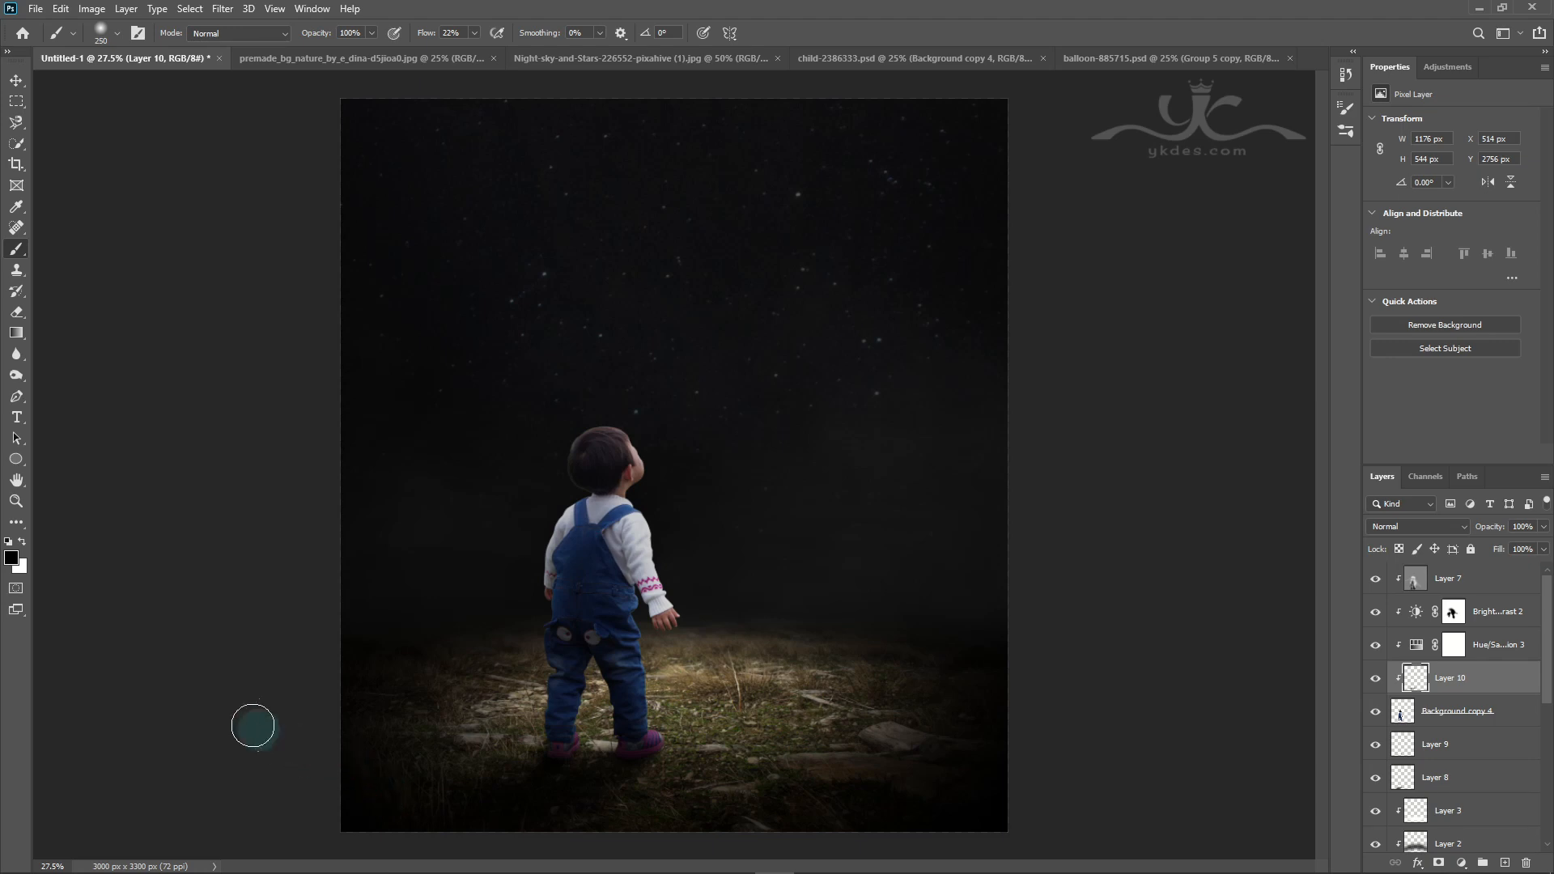
Step: Lower the shoe shading layer's opacity to 71% and toggle its visibility to compare the effect
click(16, 80)
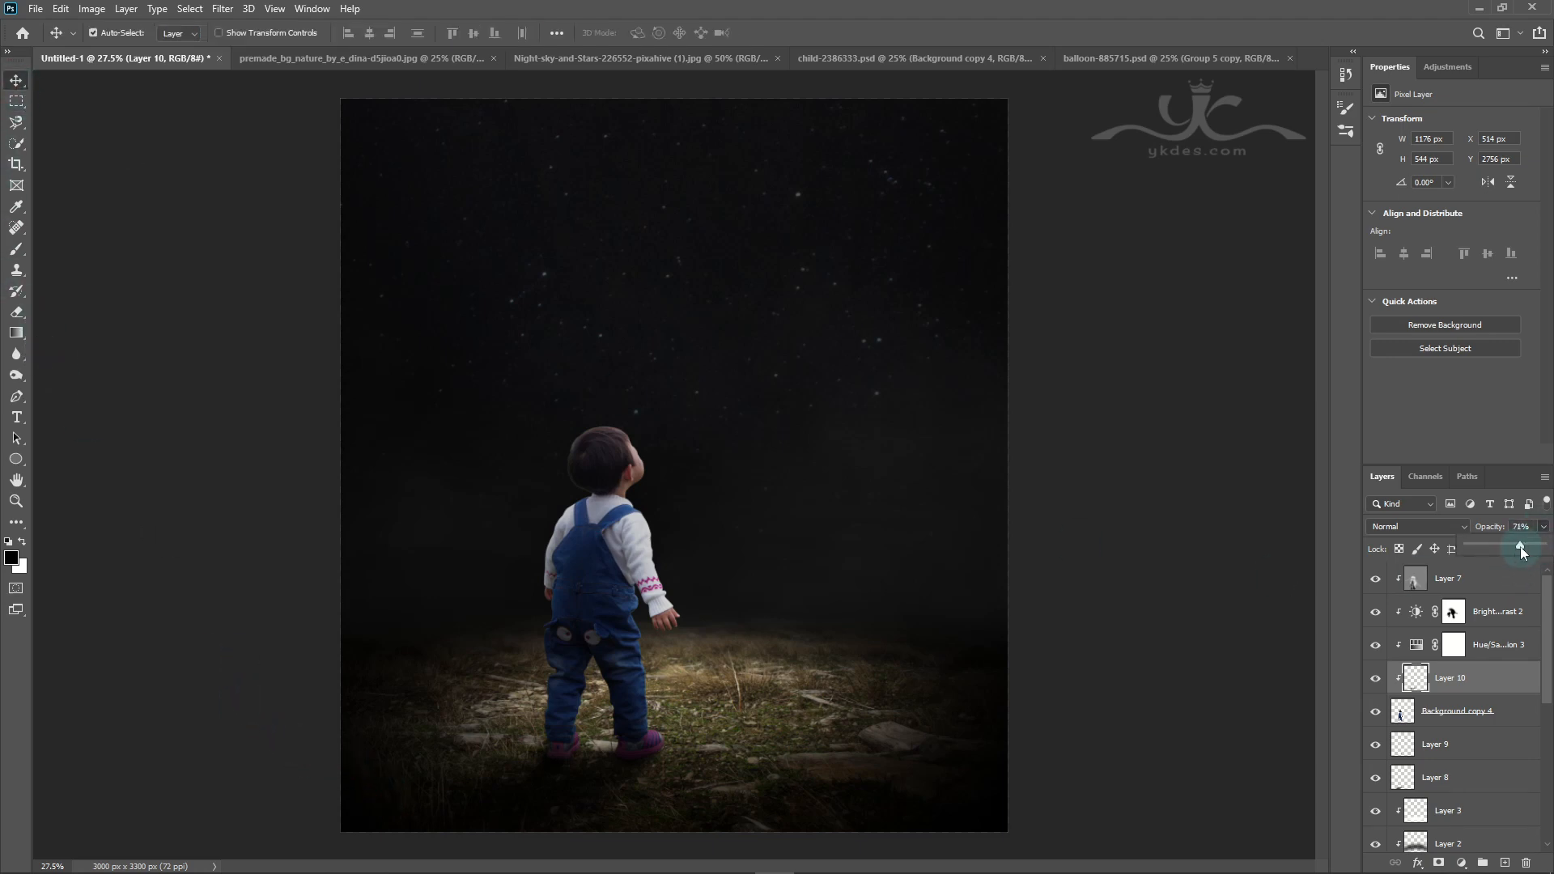
click(1375, 678)
click(1376, 678)
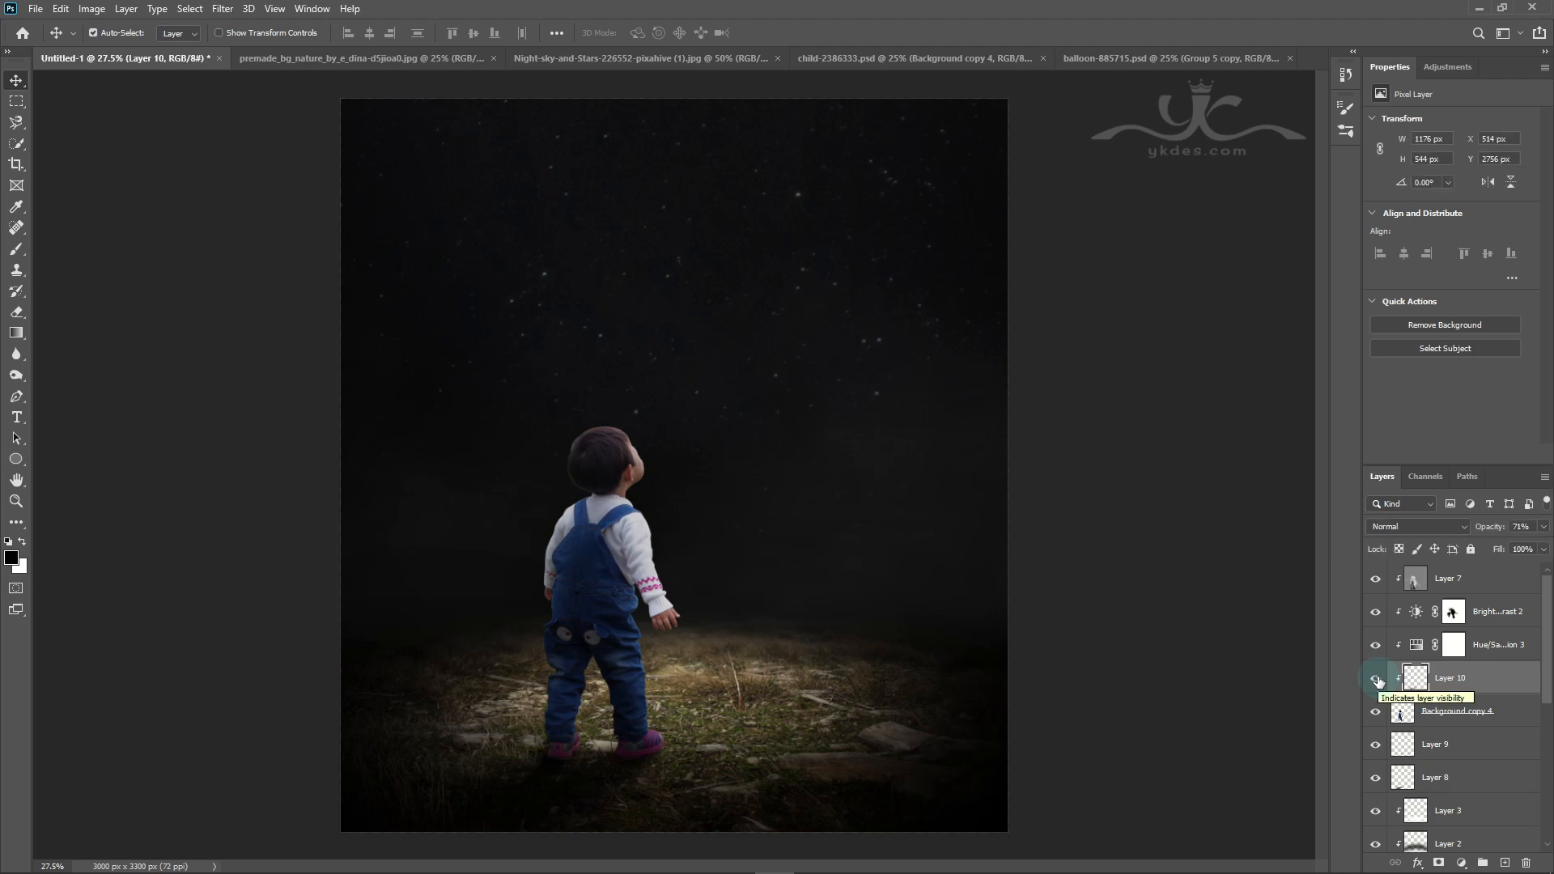
Step: Bring the moon balloon from balloon-885715.psd into the night scene directly above the gray dodge-and-burn layer, Layer 7
scroll(1458, 678, up, 1)
click(1514, 581)
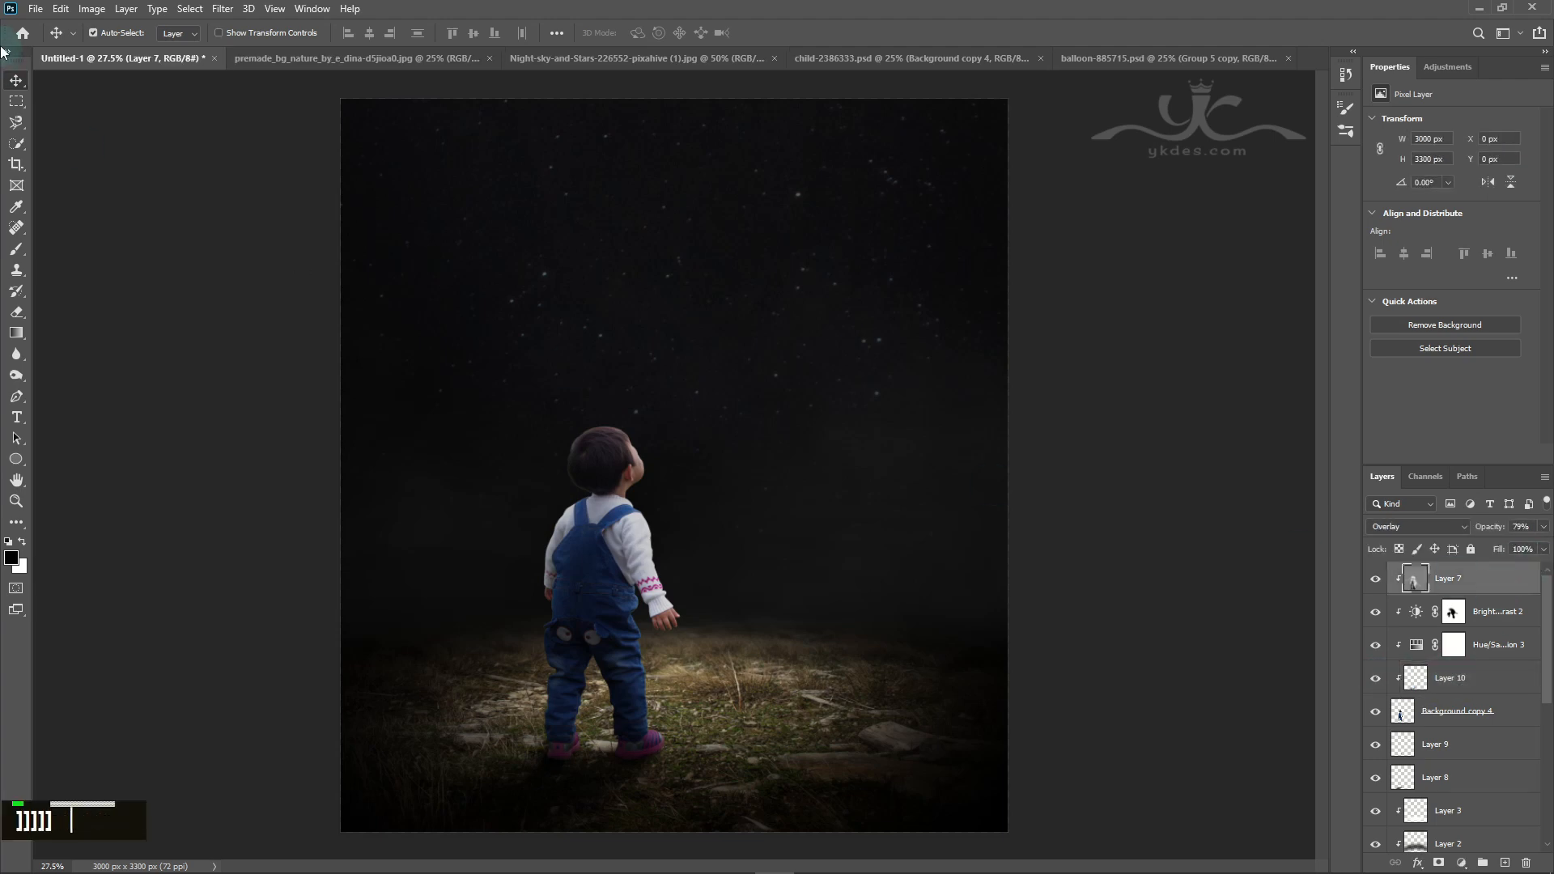
click(1100, 54)
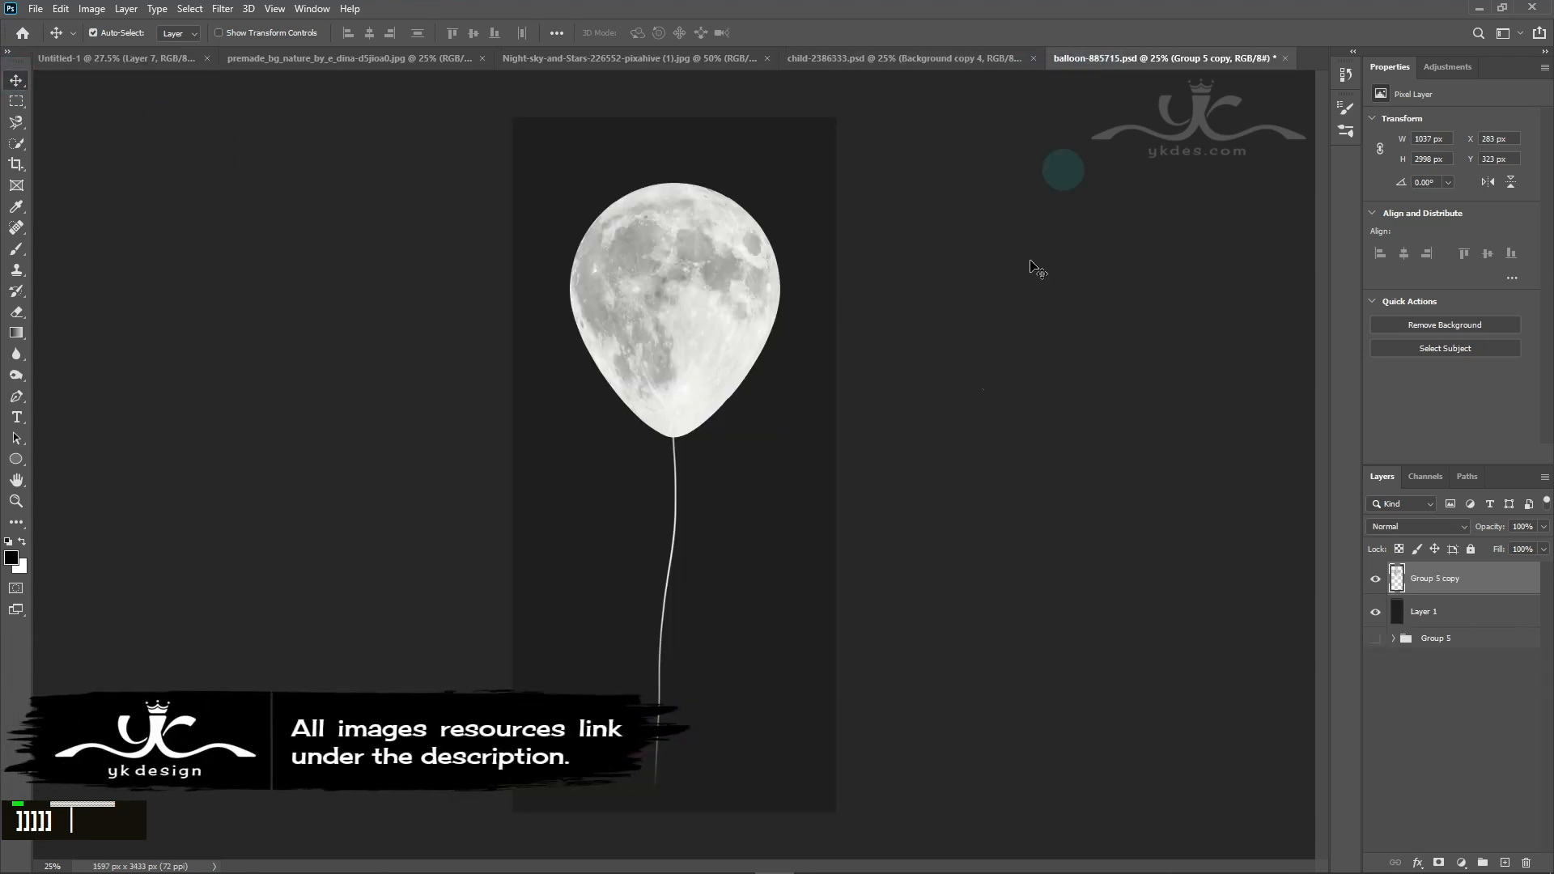
drag(707, 347, 758, 369)
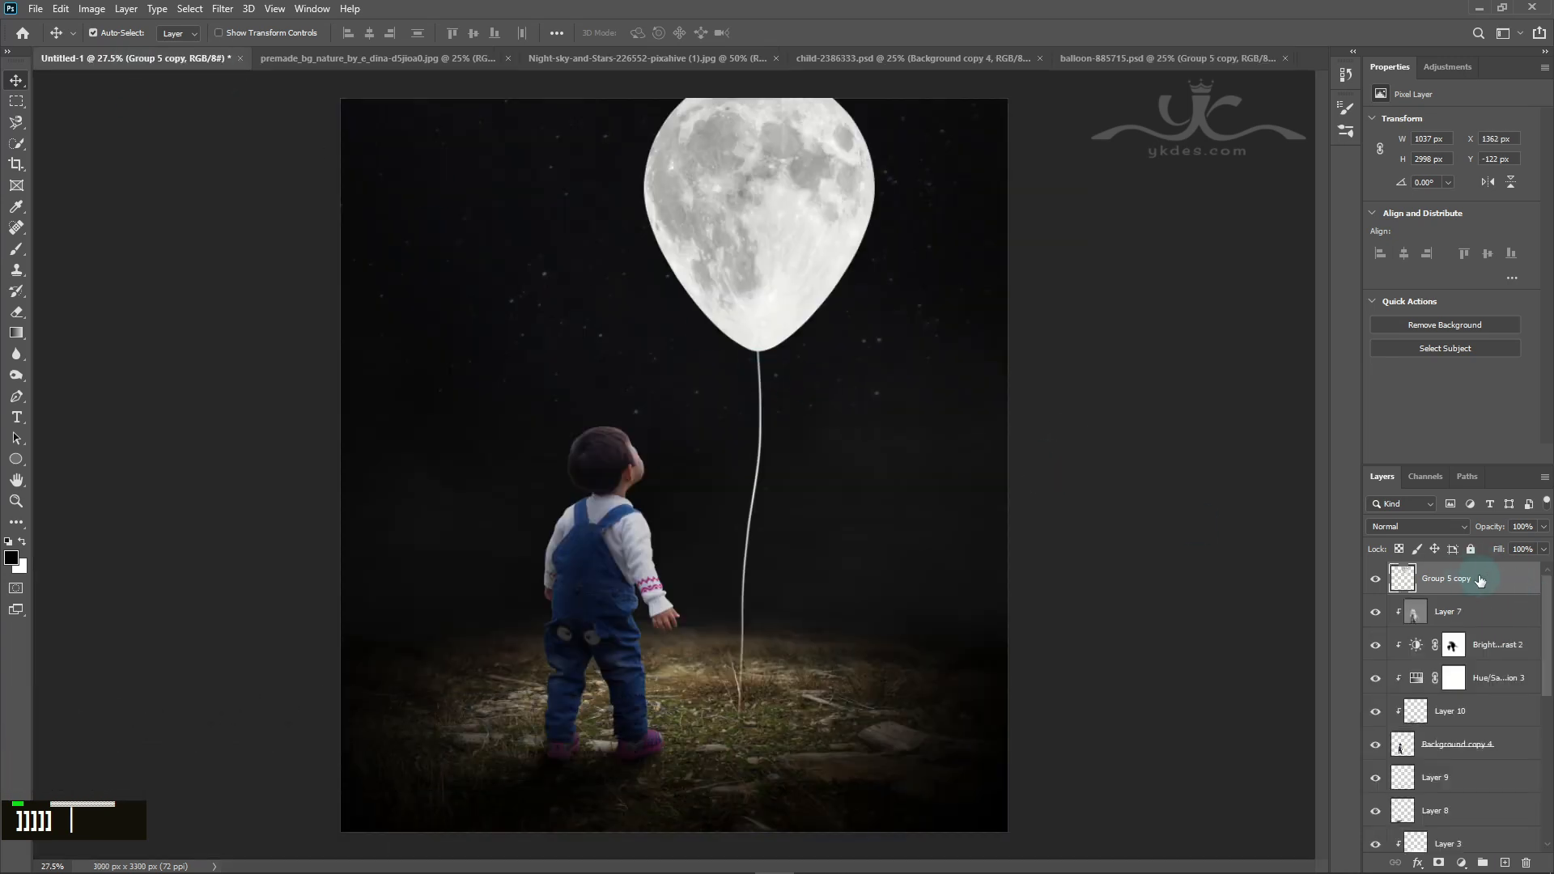
Step: Scale the moon balloon proportionally to about 67% and place it so its string hangs near the child's outstretched hand
key(ctrl+t)
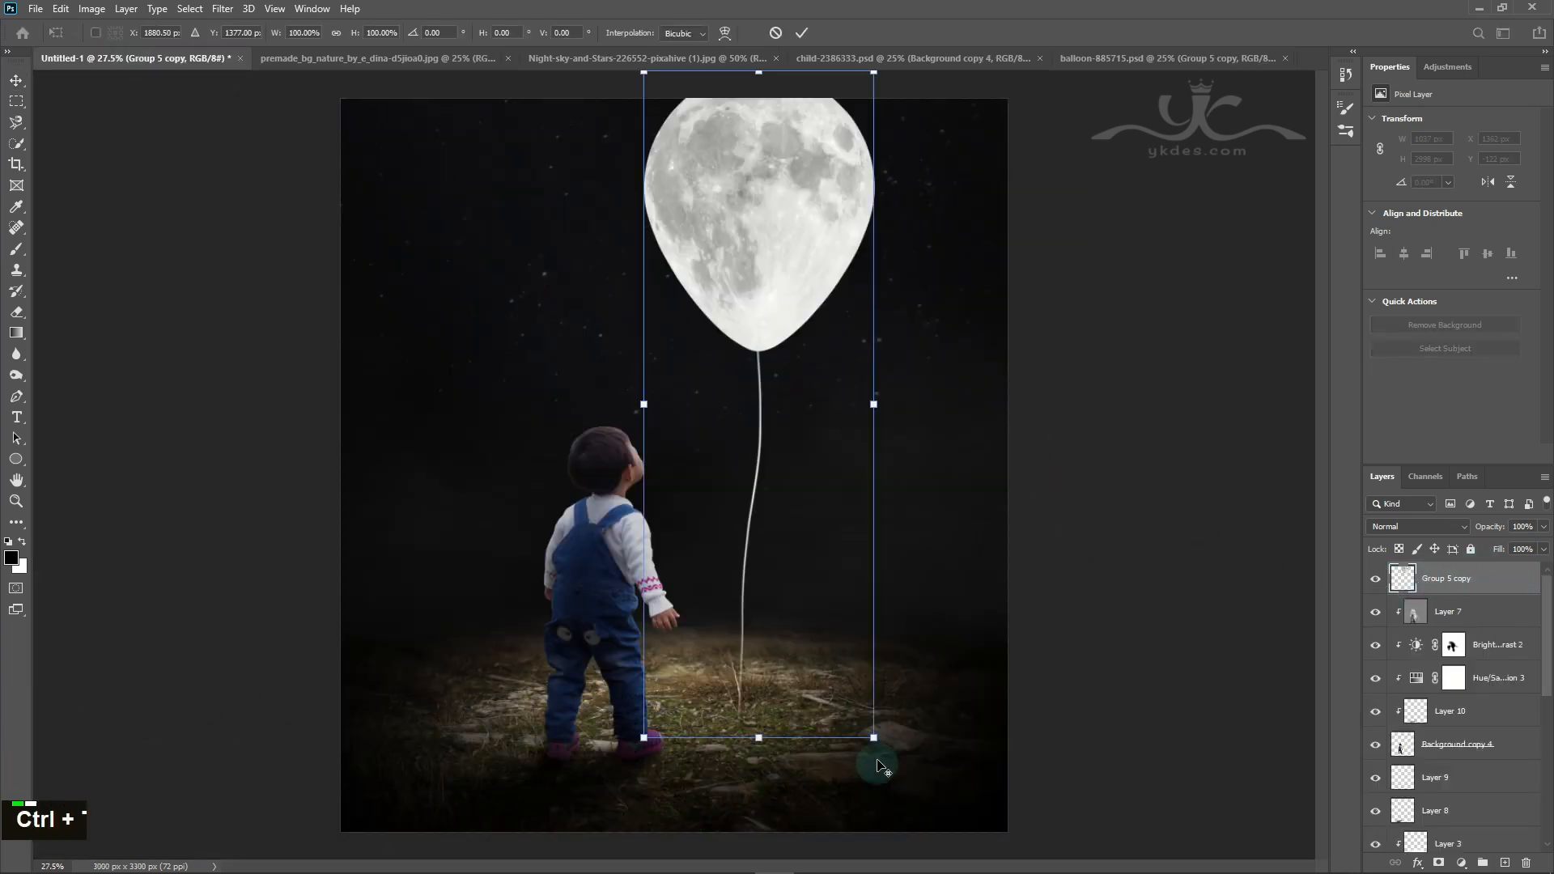
drag(877, 739, 736, 624)
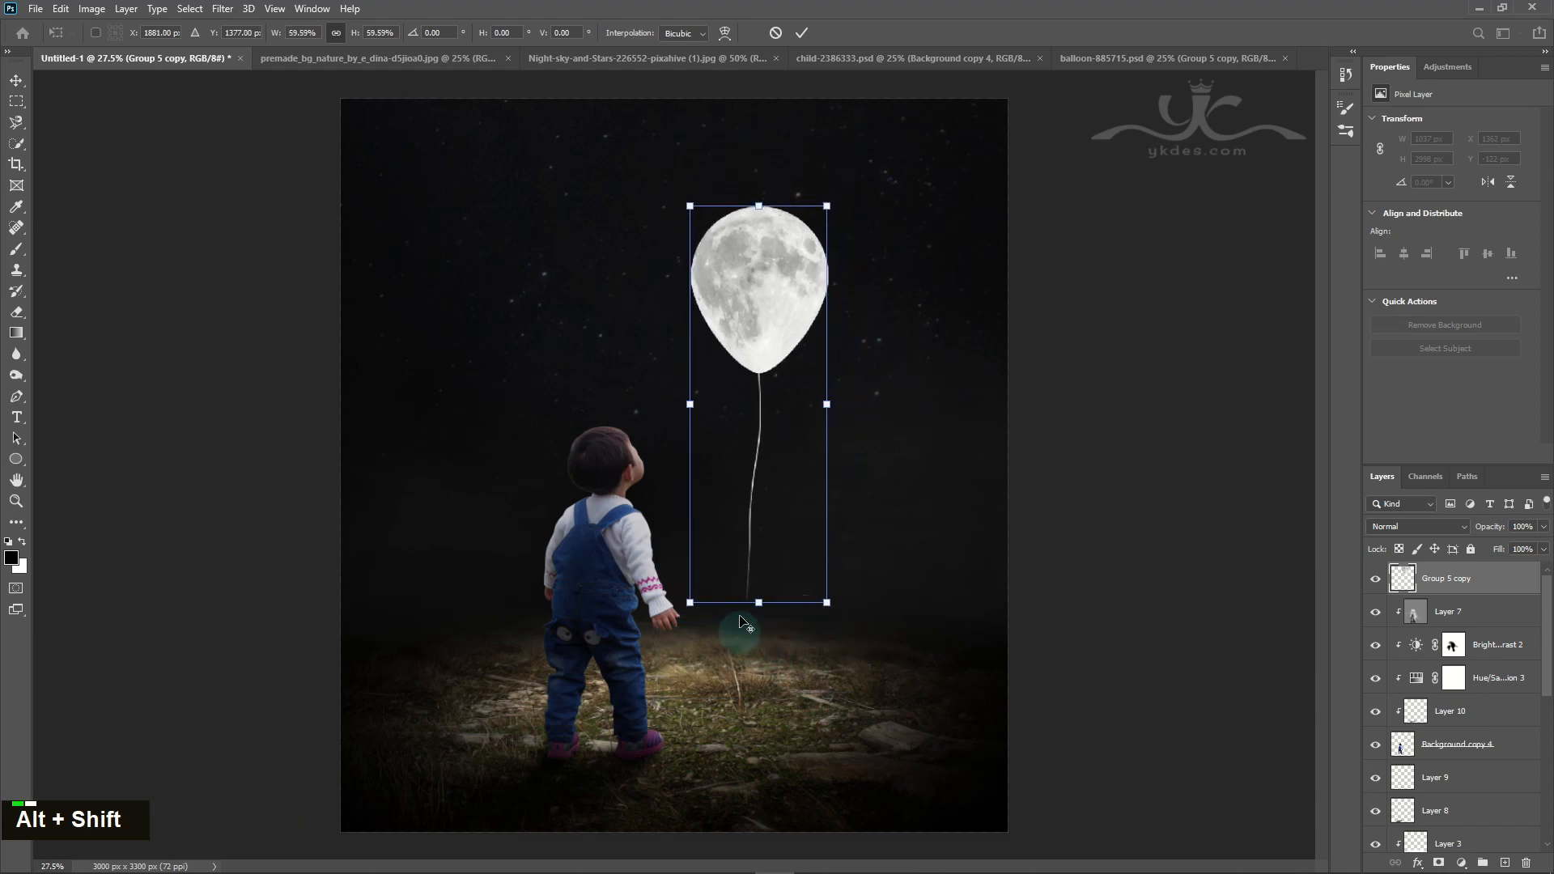
drag(765, 452, 722, 510)
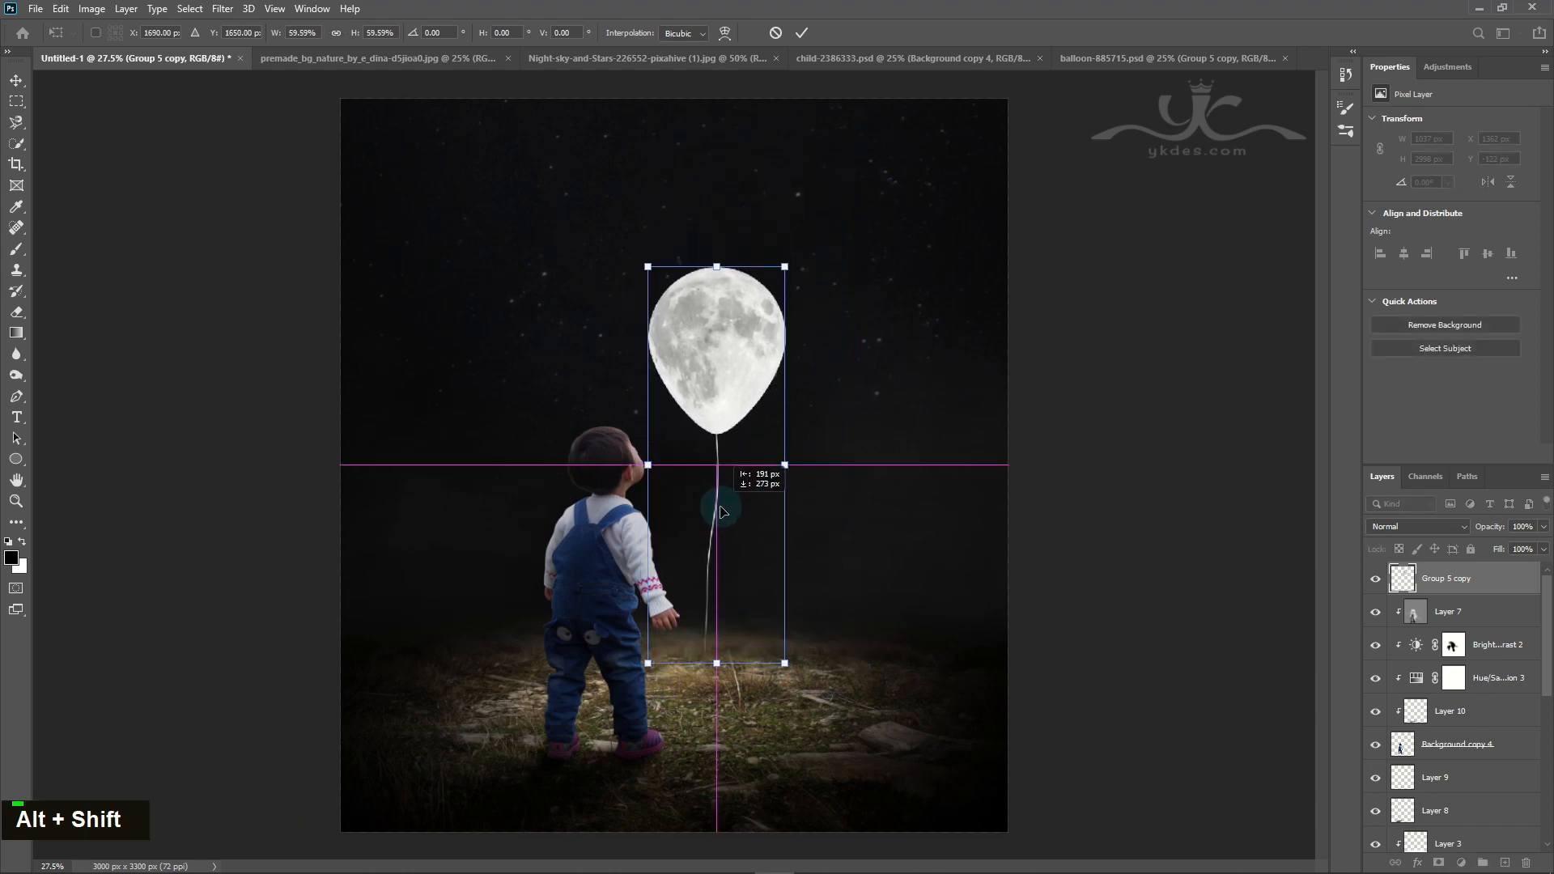
drag(785, 663, 785, 667)
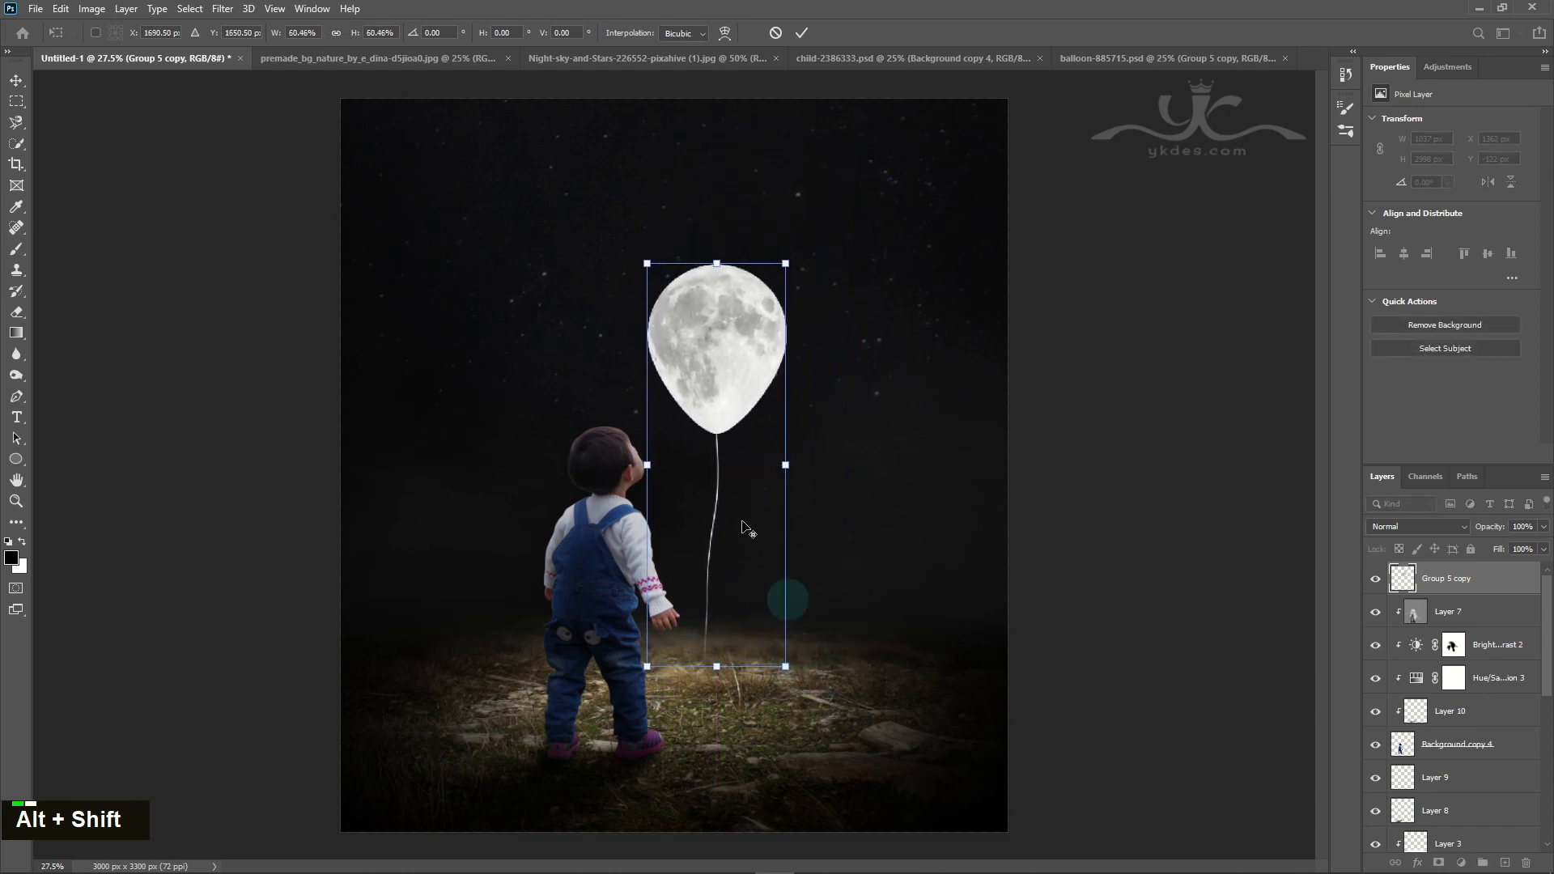
drag(714, 480, 709, 465)
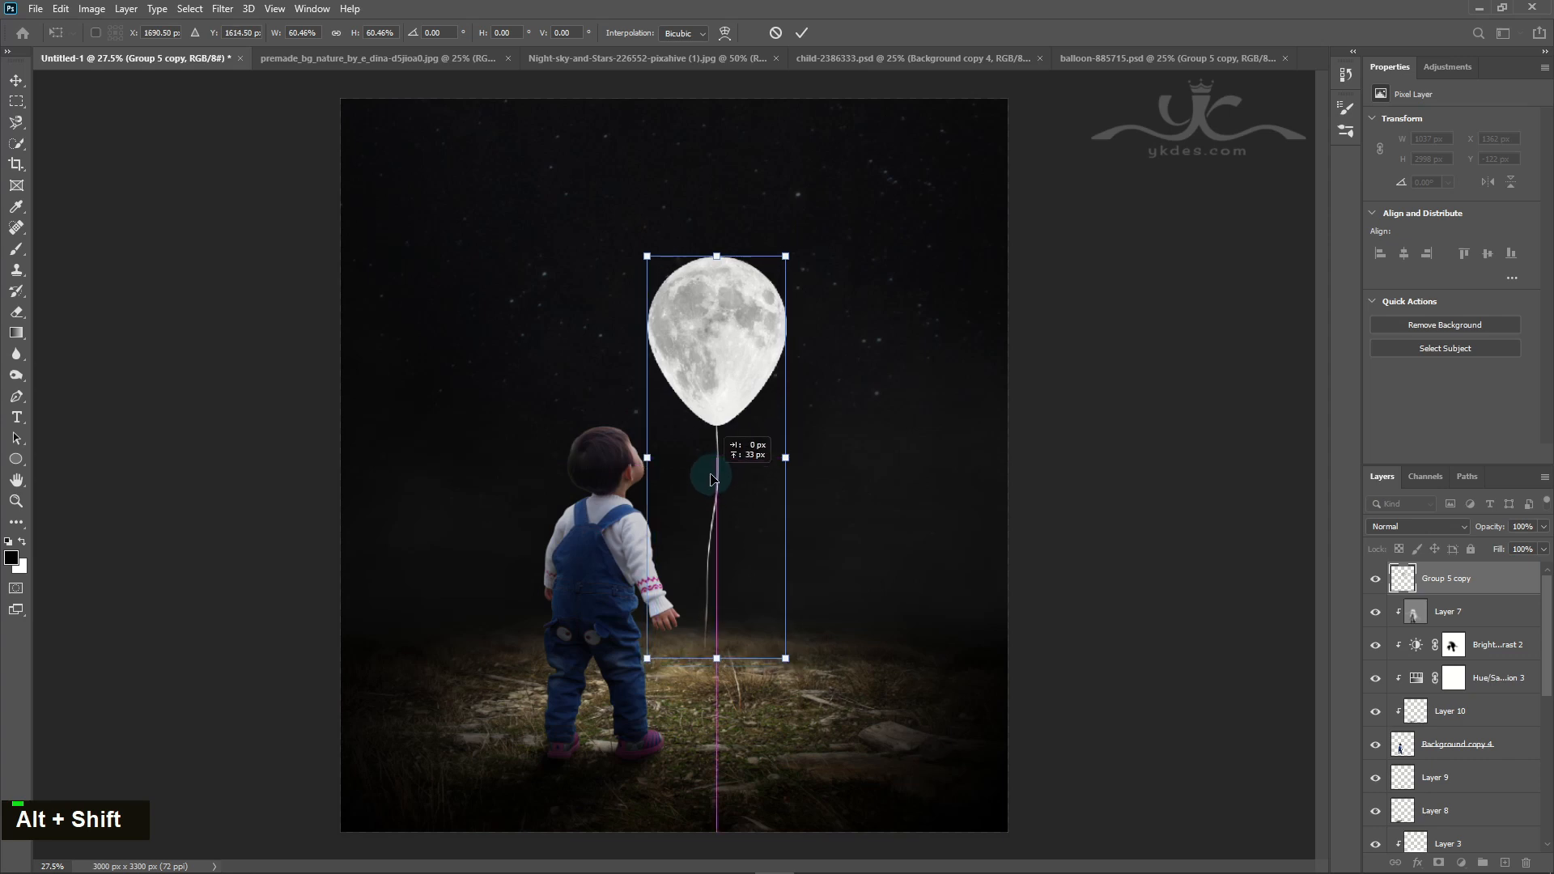
drag(798, 653, 796, 670)
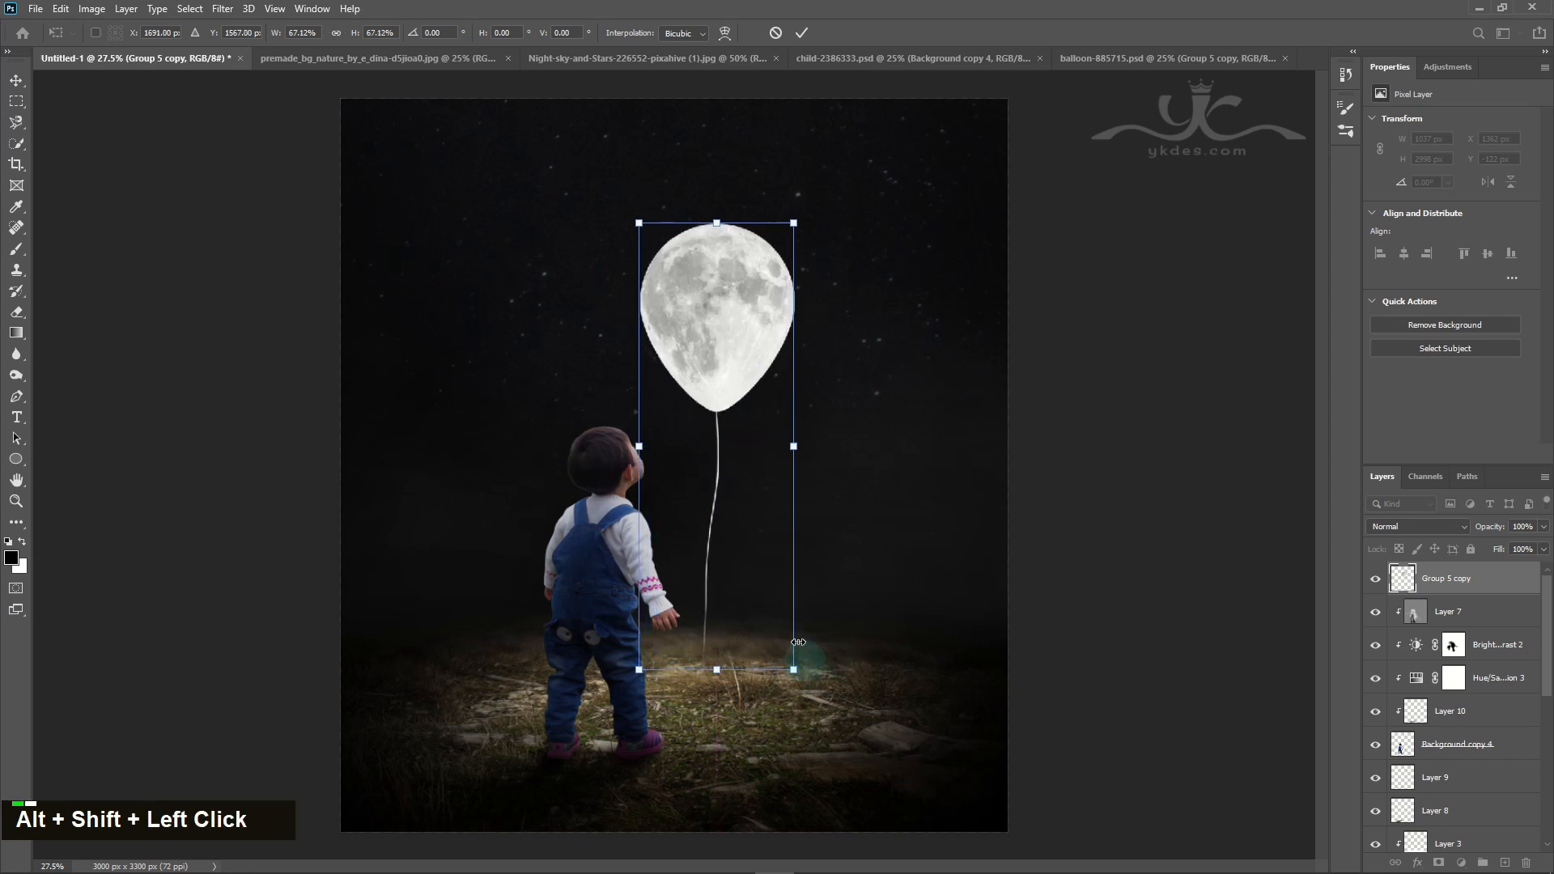
drag(779, 607, 792, 595)
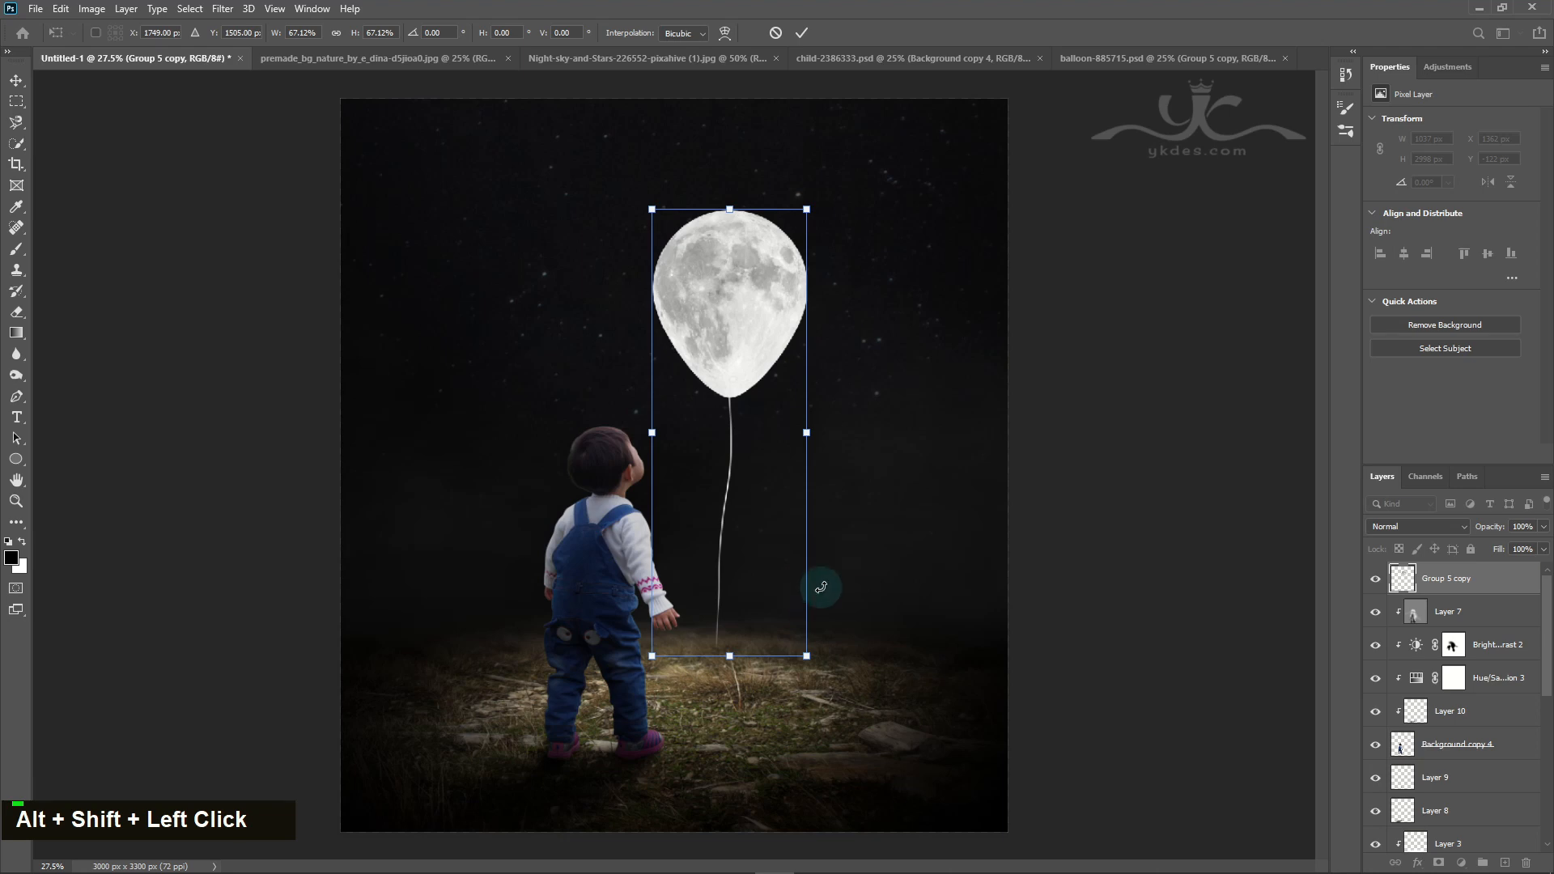
key(Return)
Step: Nudge the balloon slightly closer to the child and toggle its visibility to compare the composition
key(Left)
key(Left)
key(Left)
key(Left)
key(Left)
key(Left)
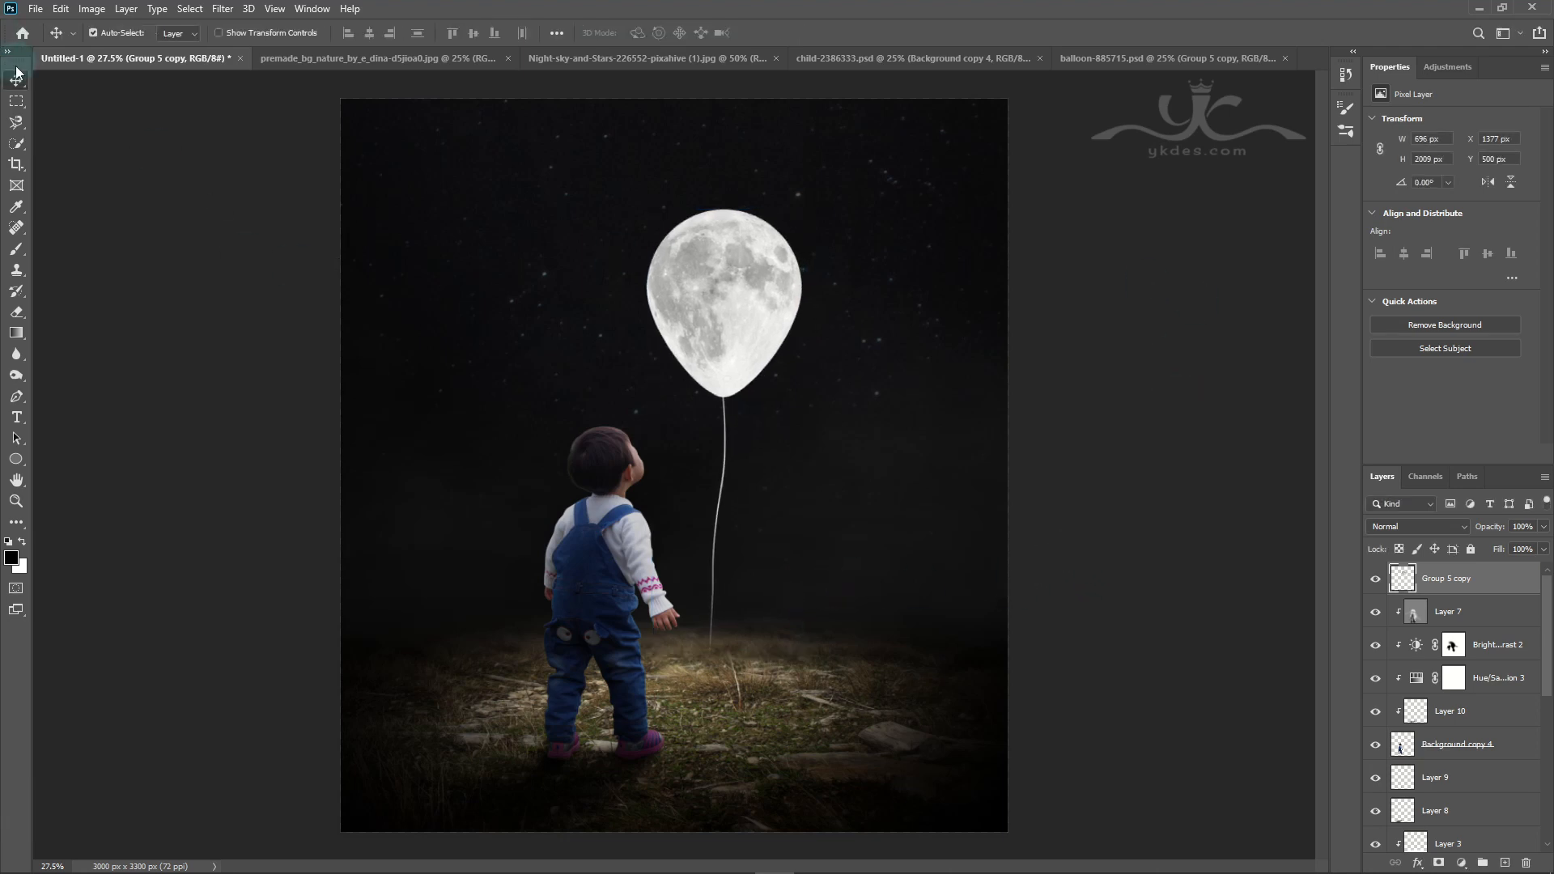
click(1374, 582)
click(1376, 583)
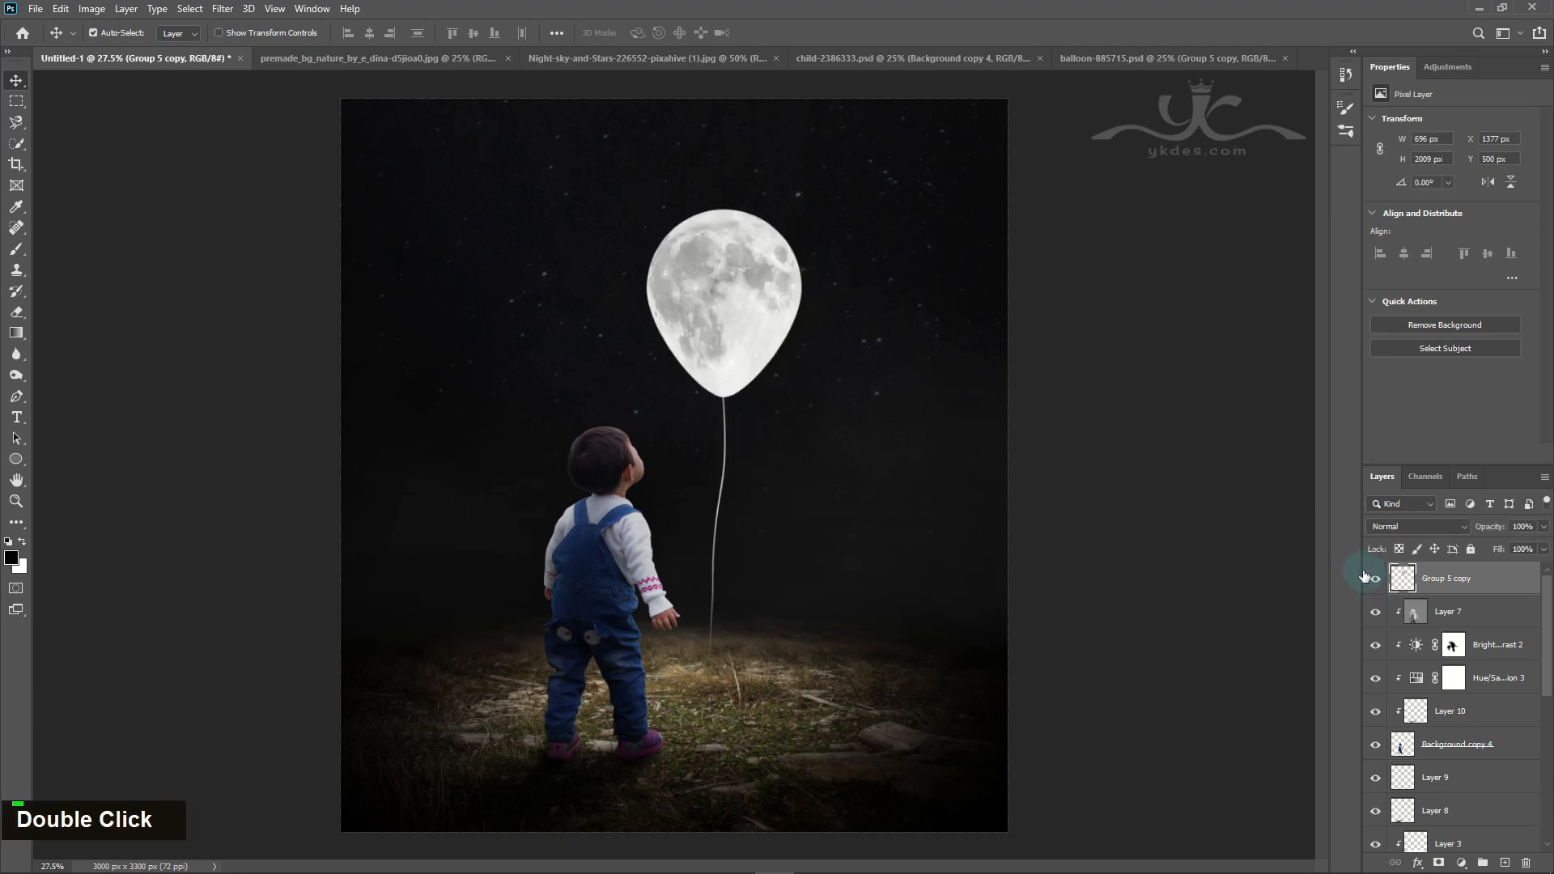
Step: Create a new layer beneath the balloon and paint a soft white glow centered behind it with a very large brush of about 2000 px
click(1492, 621)
click(1504, 863)
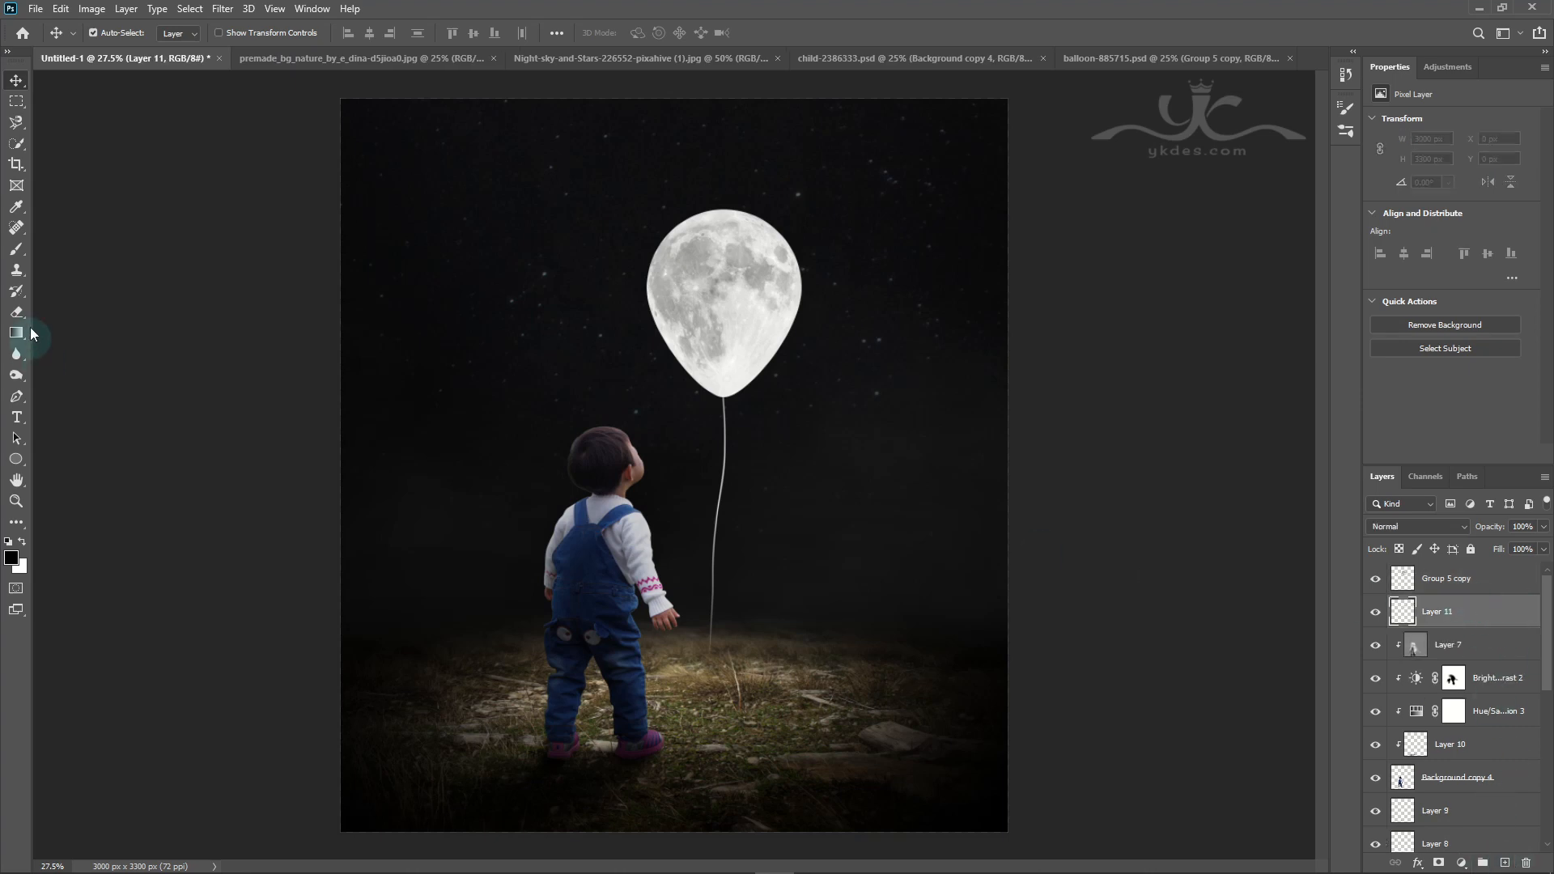
click(18, 251)
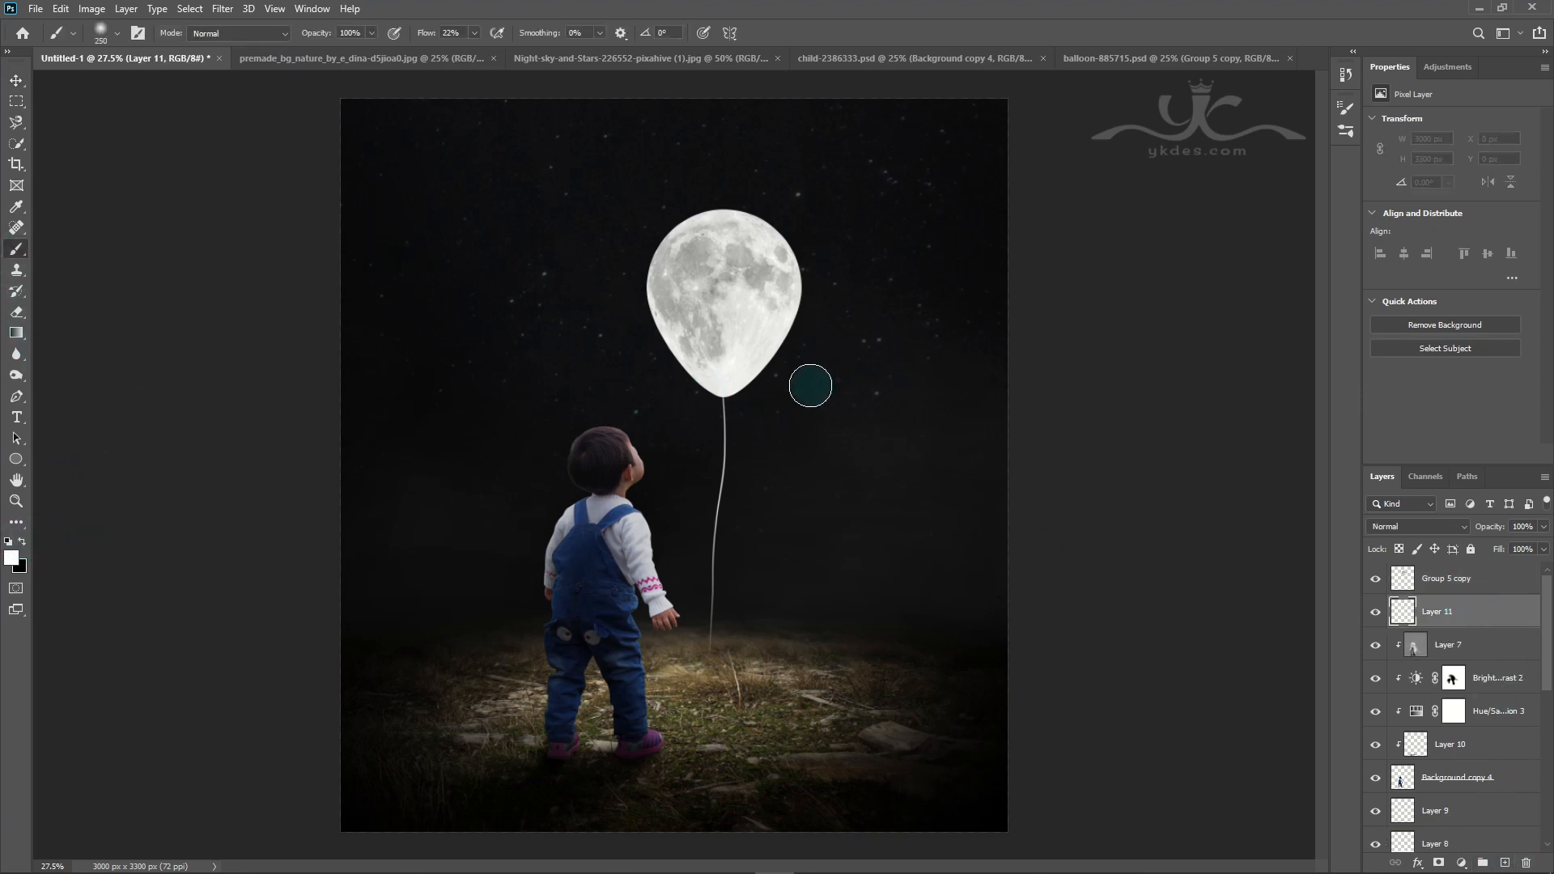
key(bracketright)
key(bracketright)
key(bracketright)
key(bracketright)
key(bracketright)
key(bracketright)
key(bracketright)
key(bracketright)
key(bracketright)
key(bracketright)
key(bracketright)
key(bracketright)
key(bracketright)
key(bracketright)
key(bracketright)
key(bracketright)
key(bracketright)
key(bracketright)
key(bracketleft)
key(bracketleft)
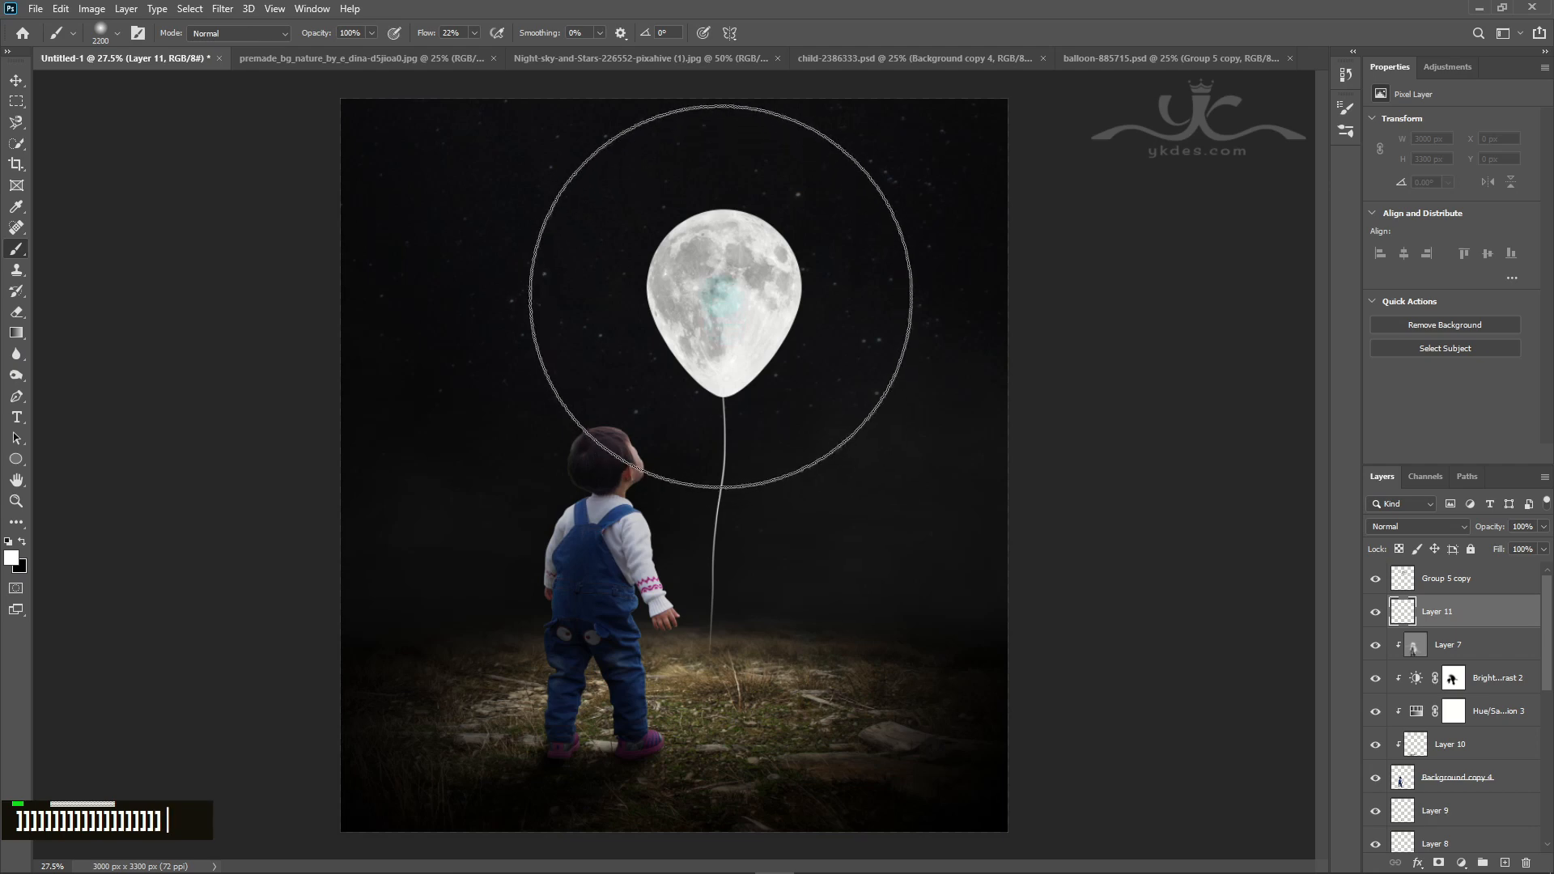
click(726, 304)
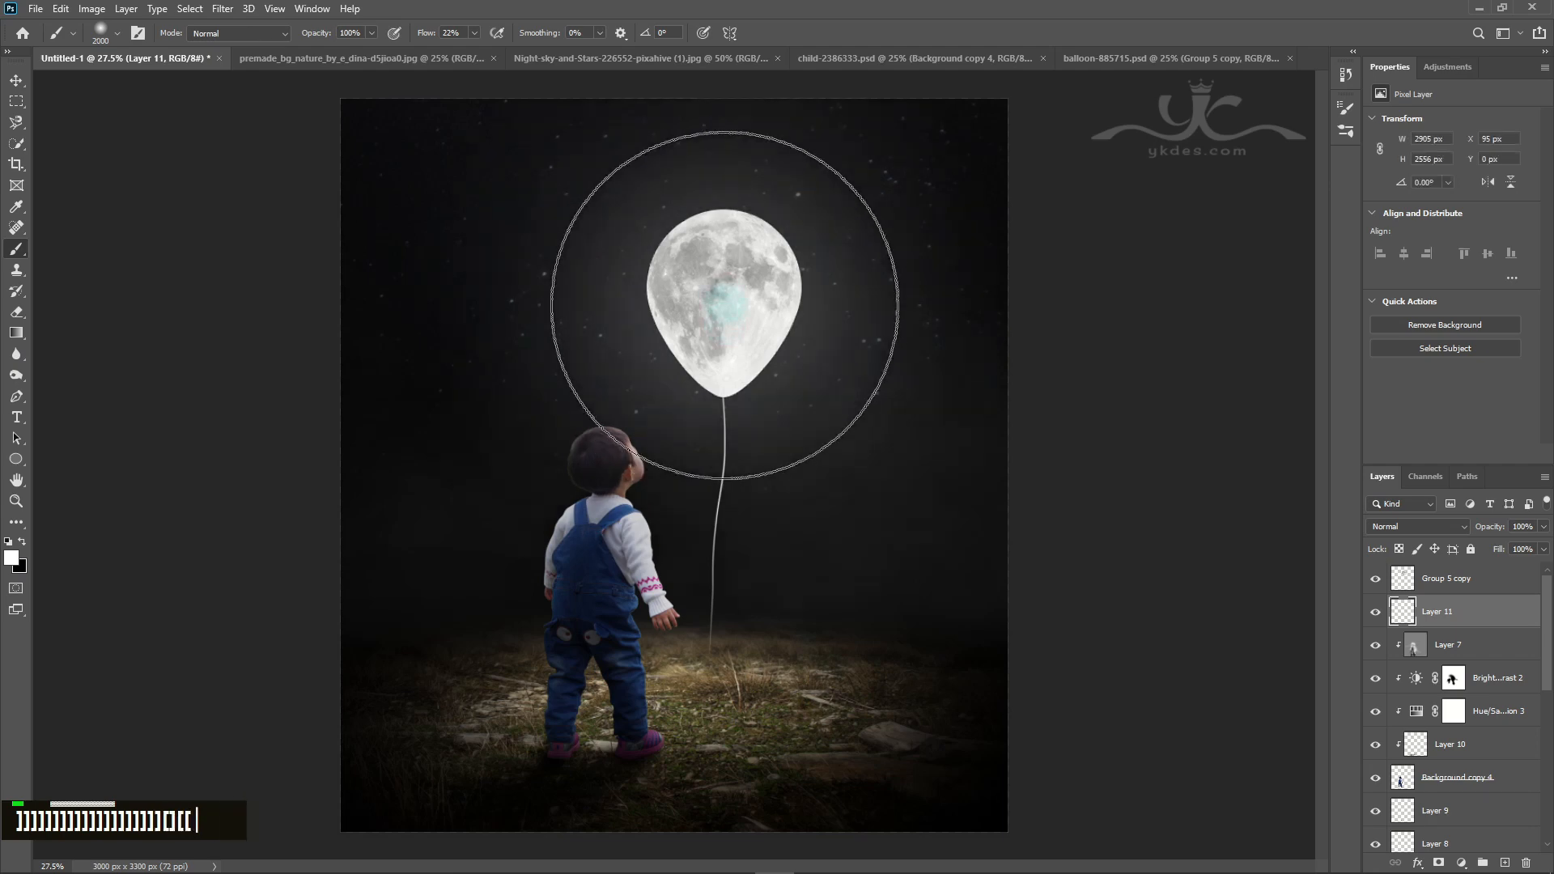
Step: Set the glow layer's blend mode to Screen and lower its opacity to 72%
click(1411, 530)
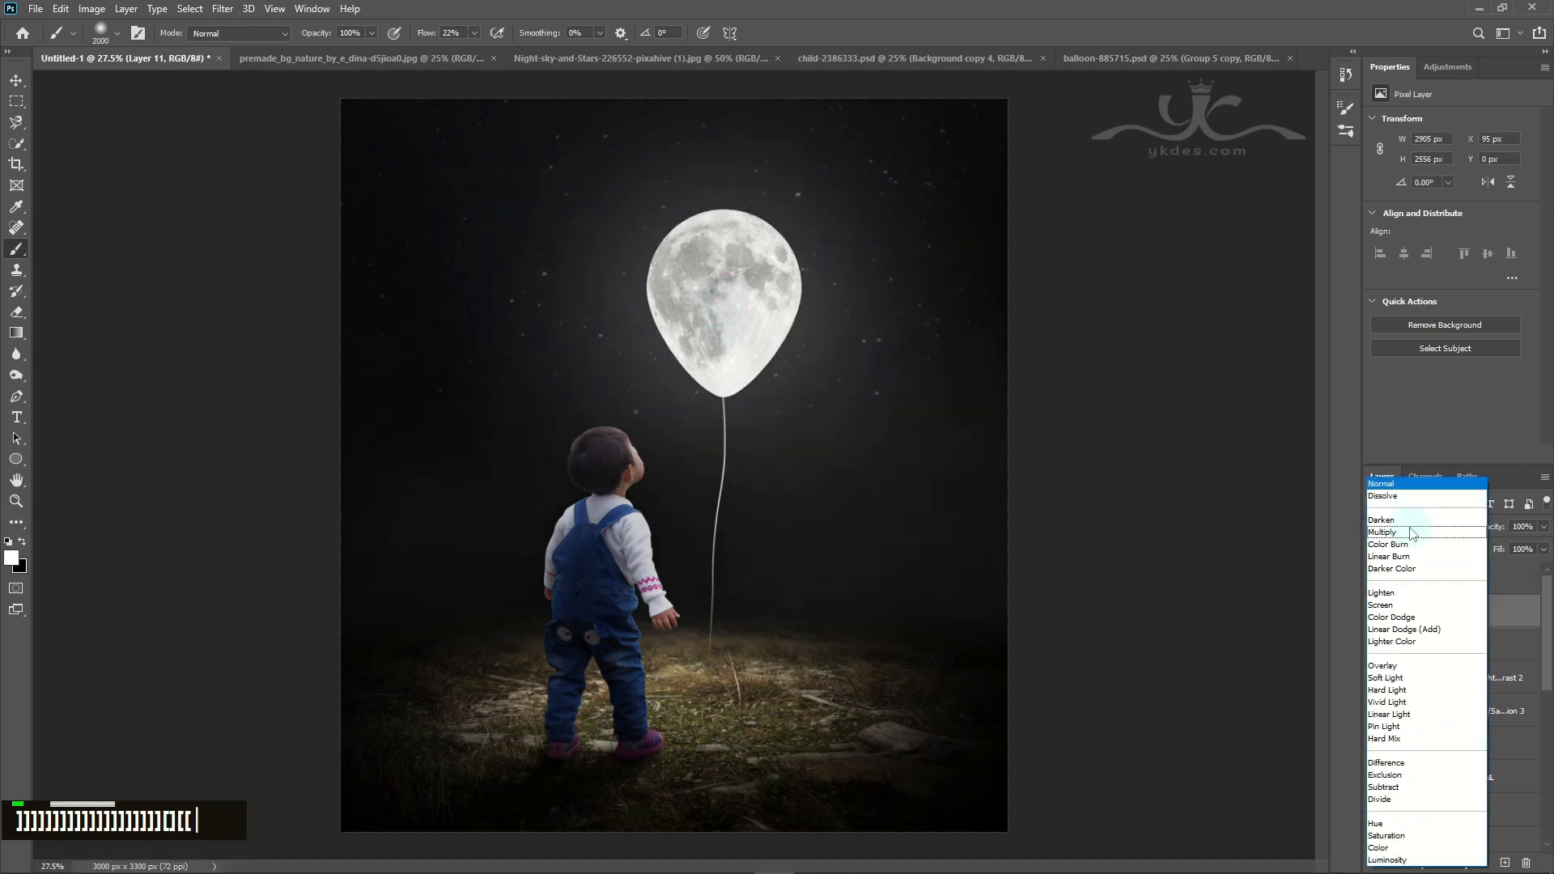
click(1404, 606)
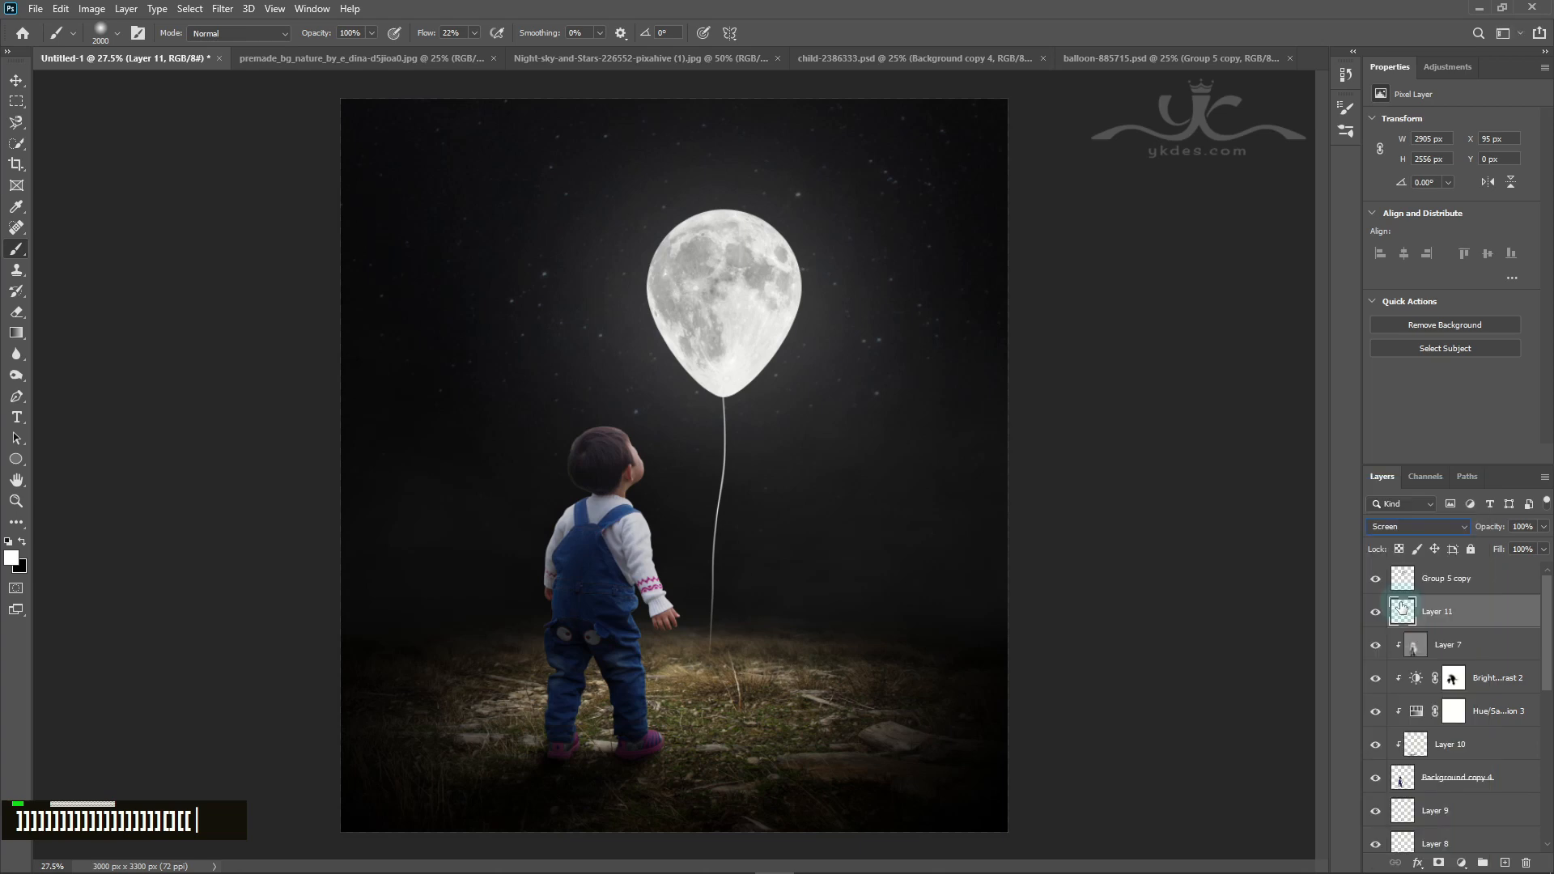
click(1543, 526)
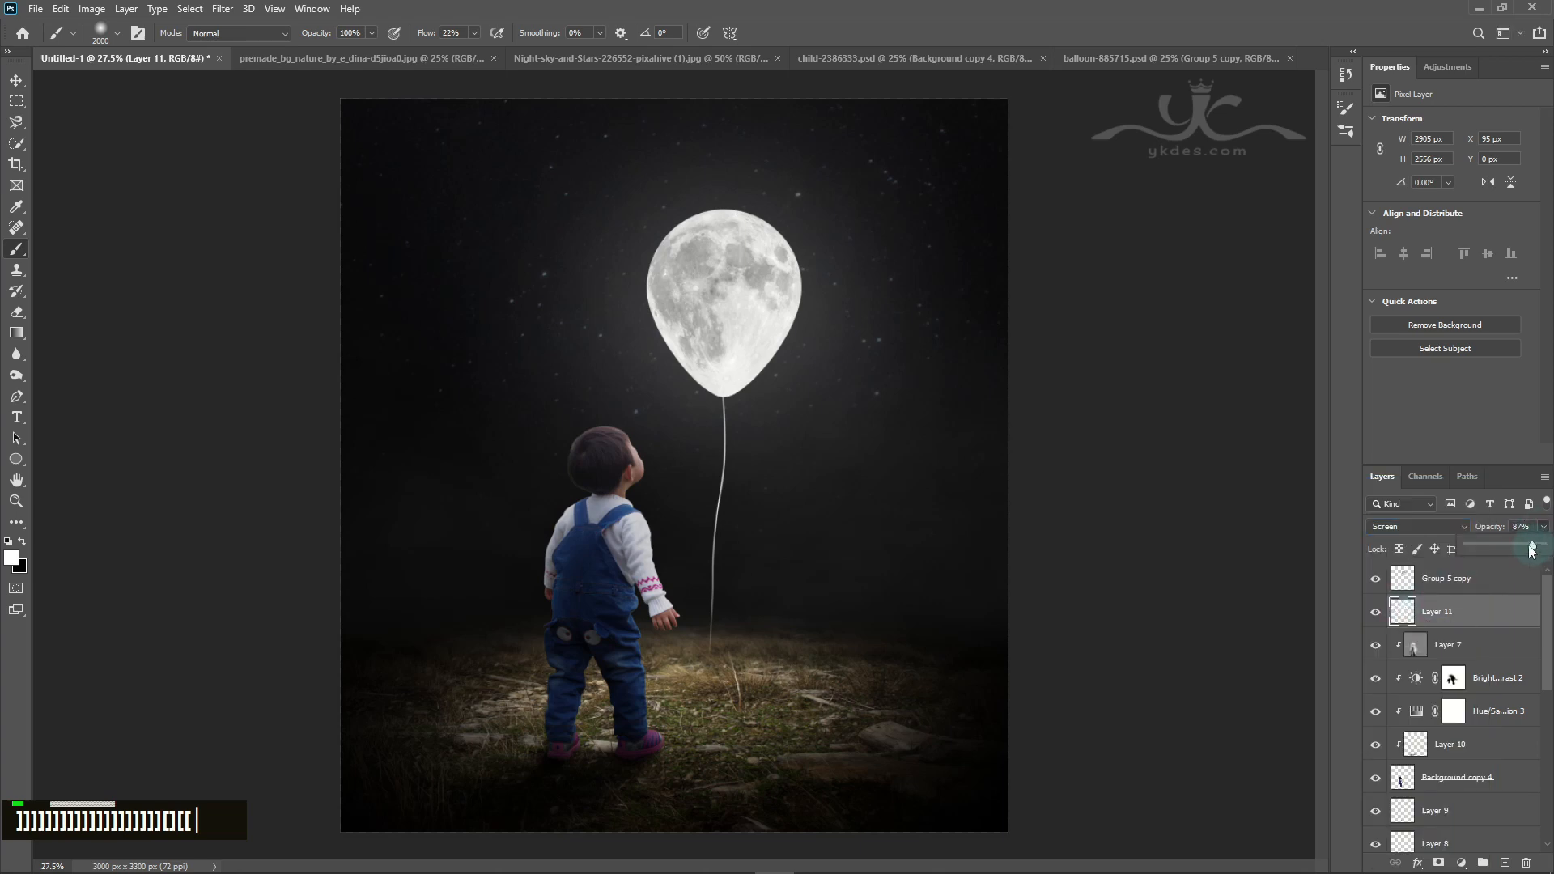
drag(1532, 550, 1522, 550)
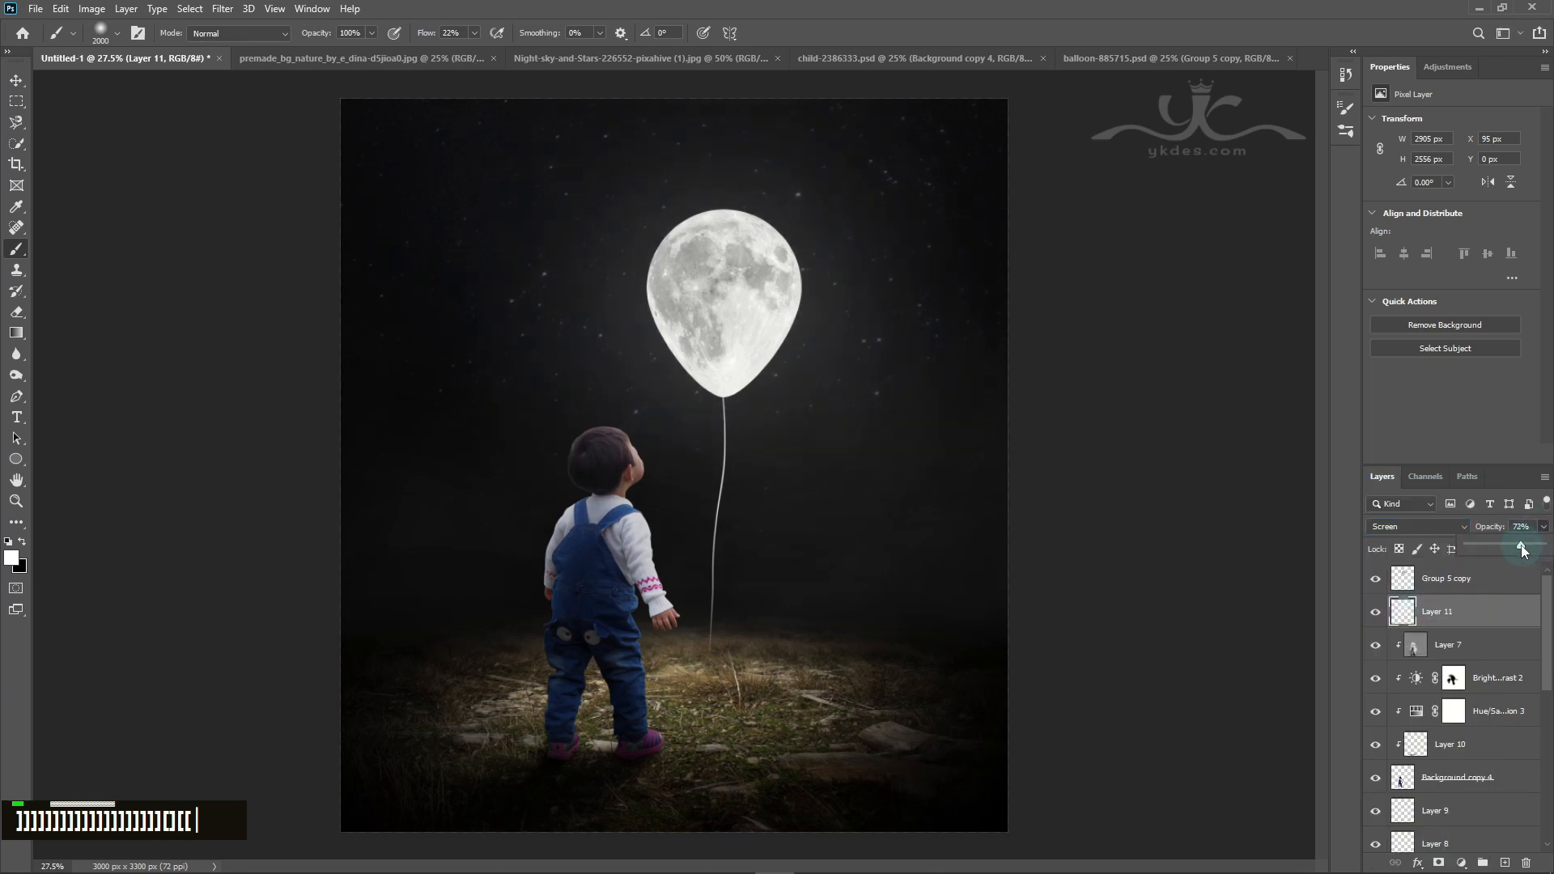
click(16, 80)
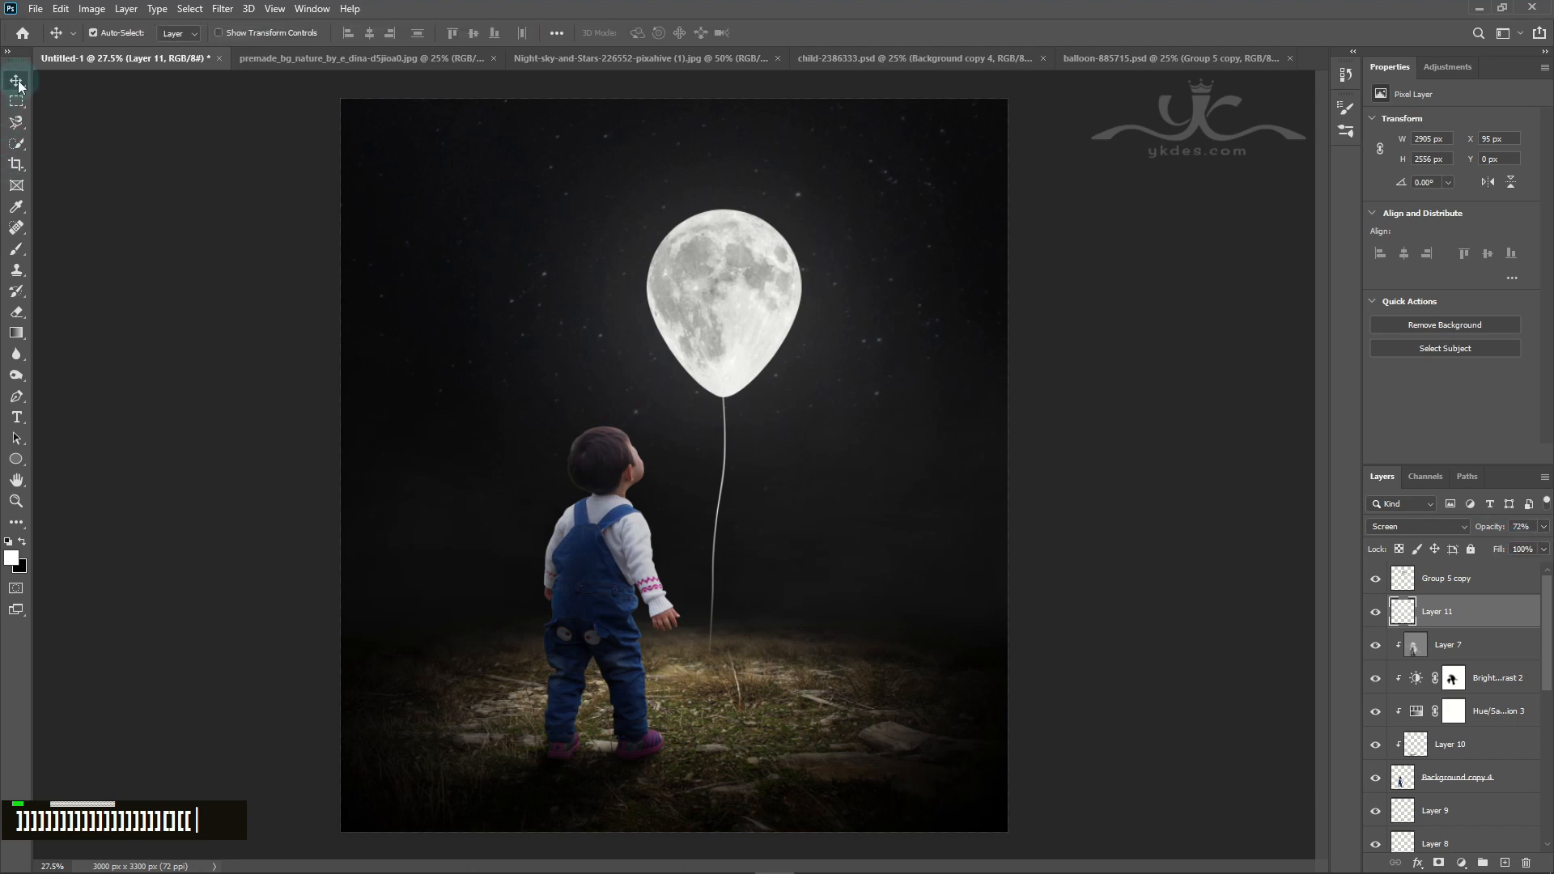
Step: Add a Color Balance layer above the balloon with Midtones at -13, -1 and +19, and lower its opacity to about 75%
click(1457, 578)
scroll(1473, 631, up, 1)
click(1461, 864)
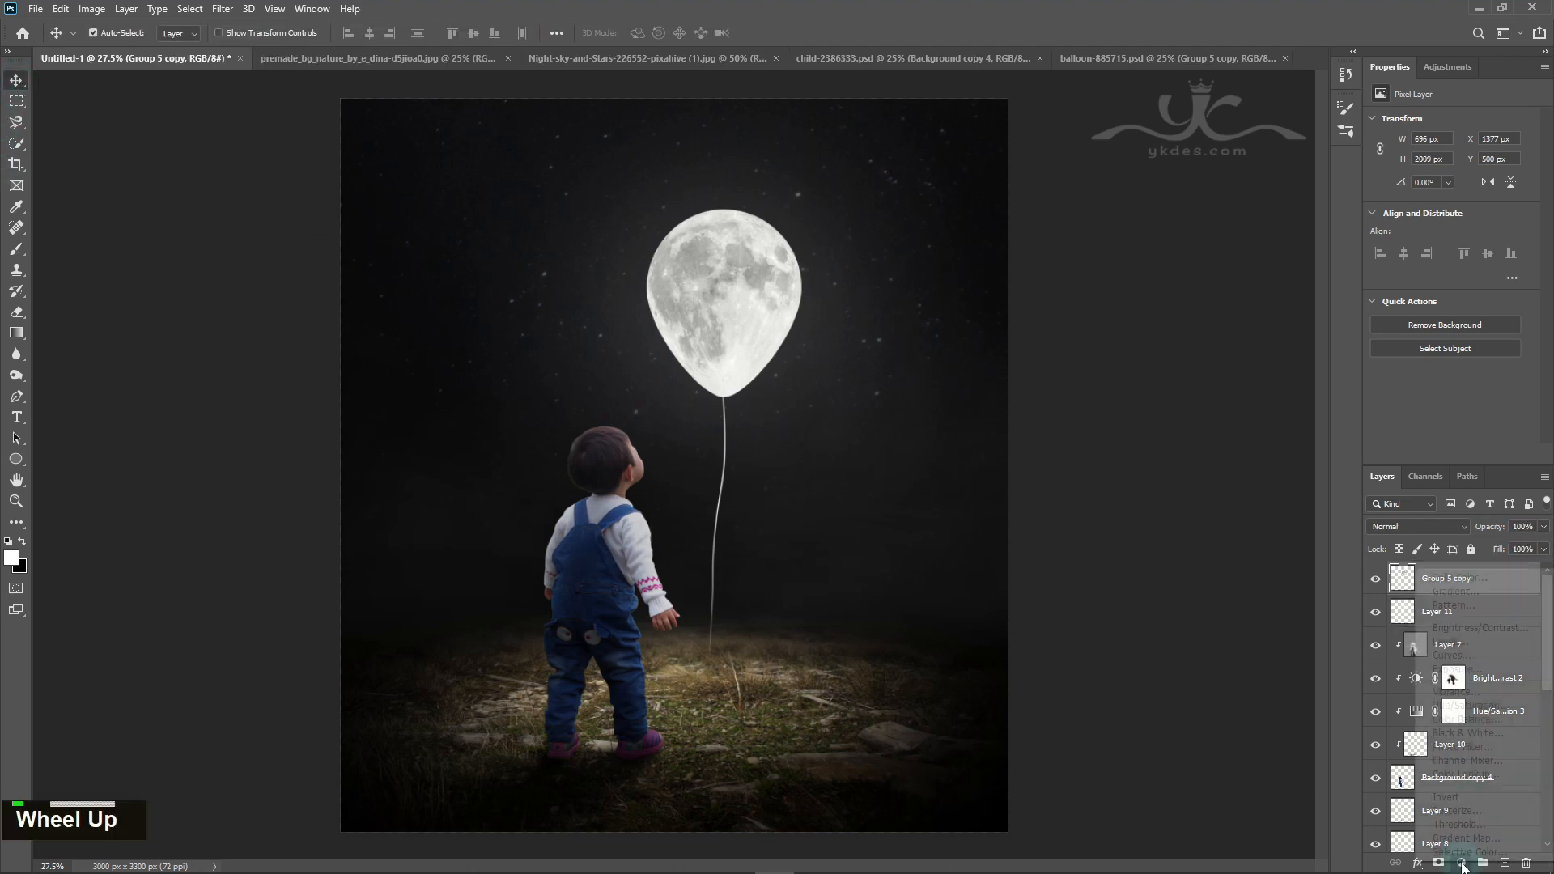
click(1472, 720)
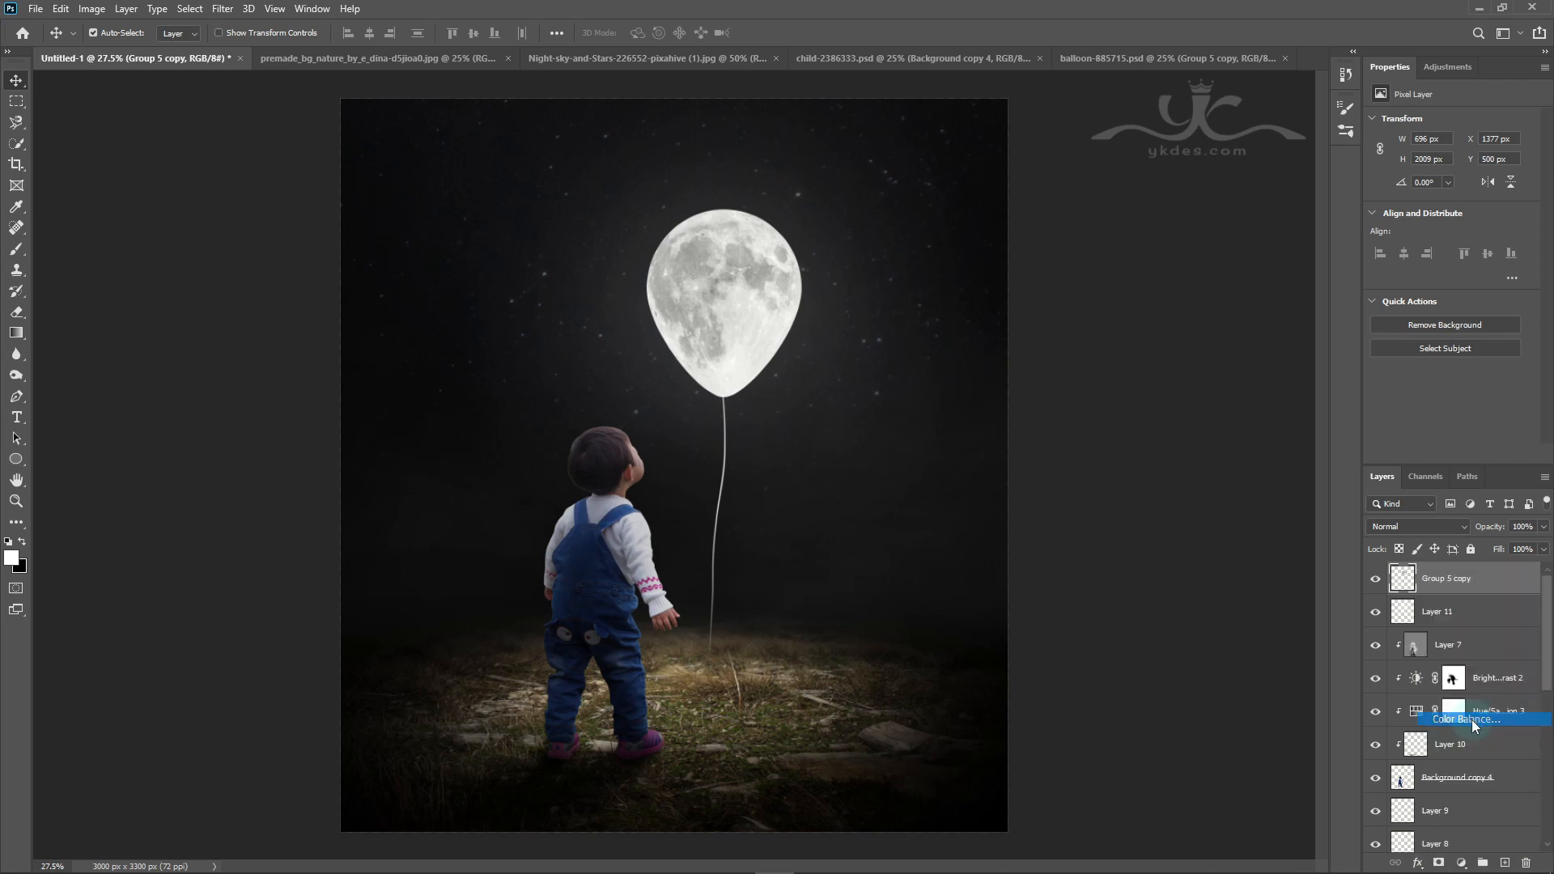
drag(1444, 212, 1441, 211)
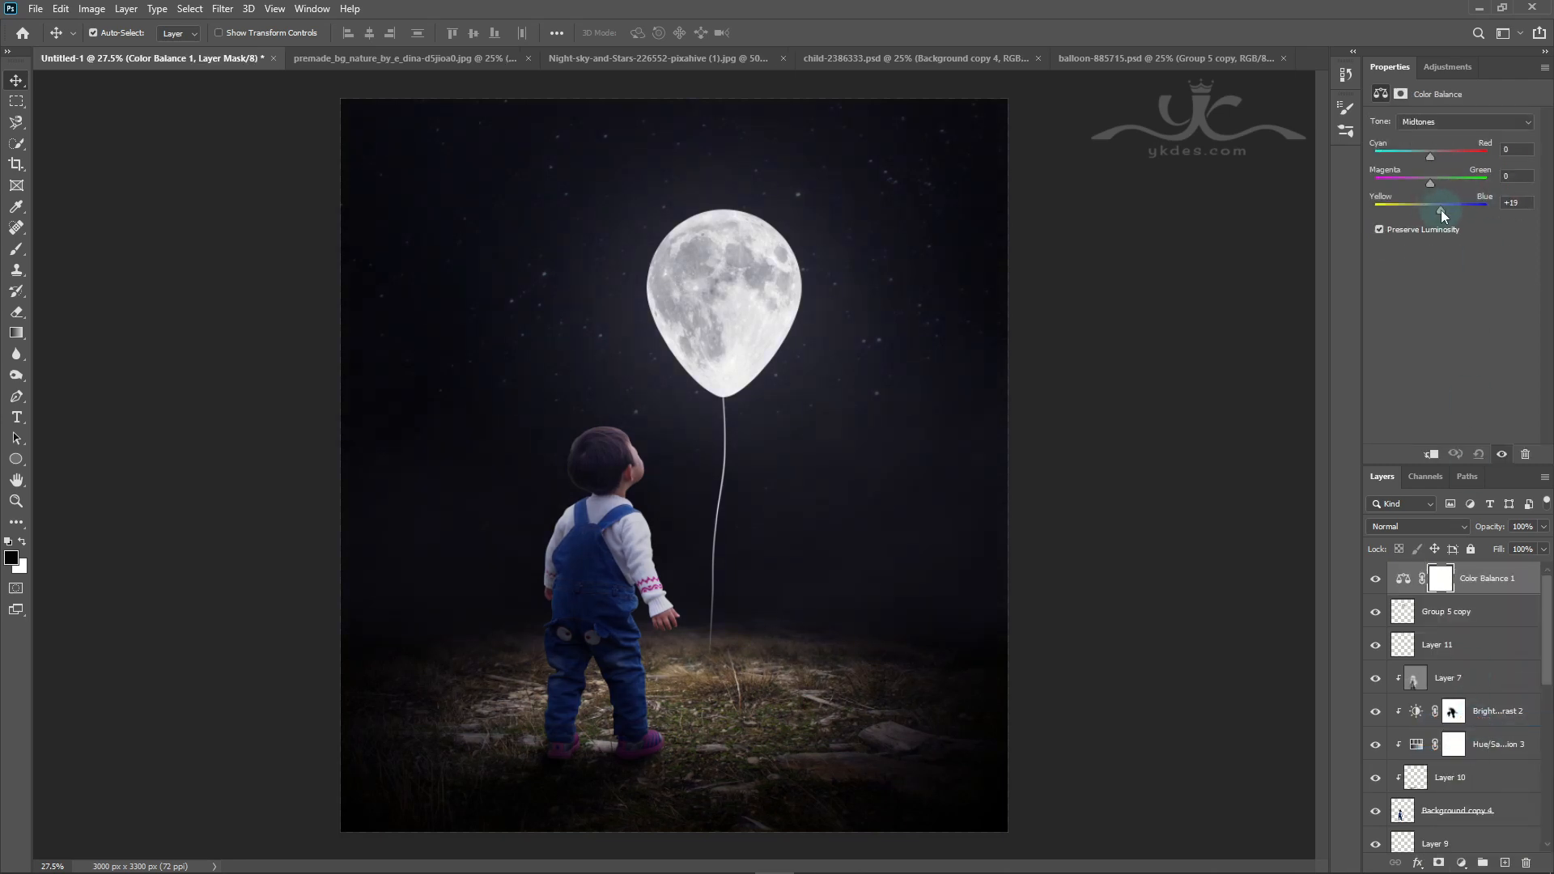
drag(1431, 157, 1428, 184)
click(1544, 526)
click(1541, 547)
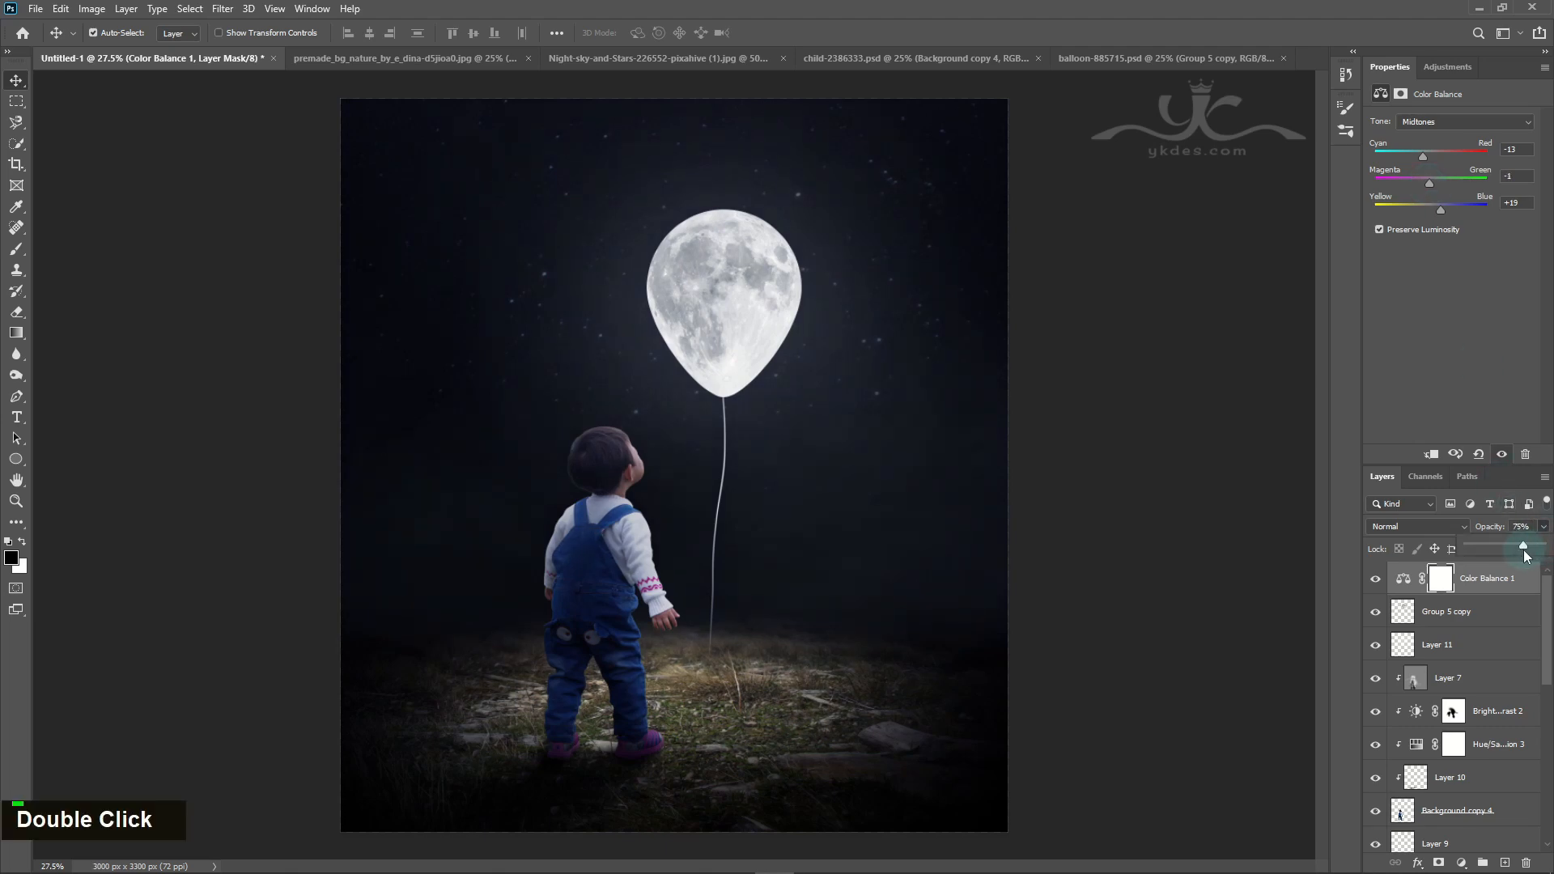
Step: Add a Brightness/Contrast adjustment layer above the Color Balance layer with Brightness 32 and Contrast -1
click(1462, 863)
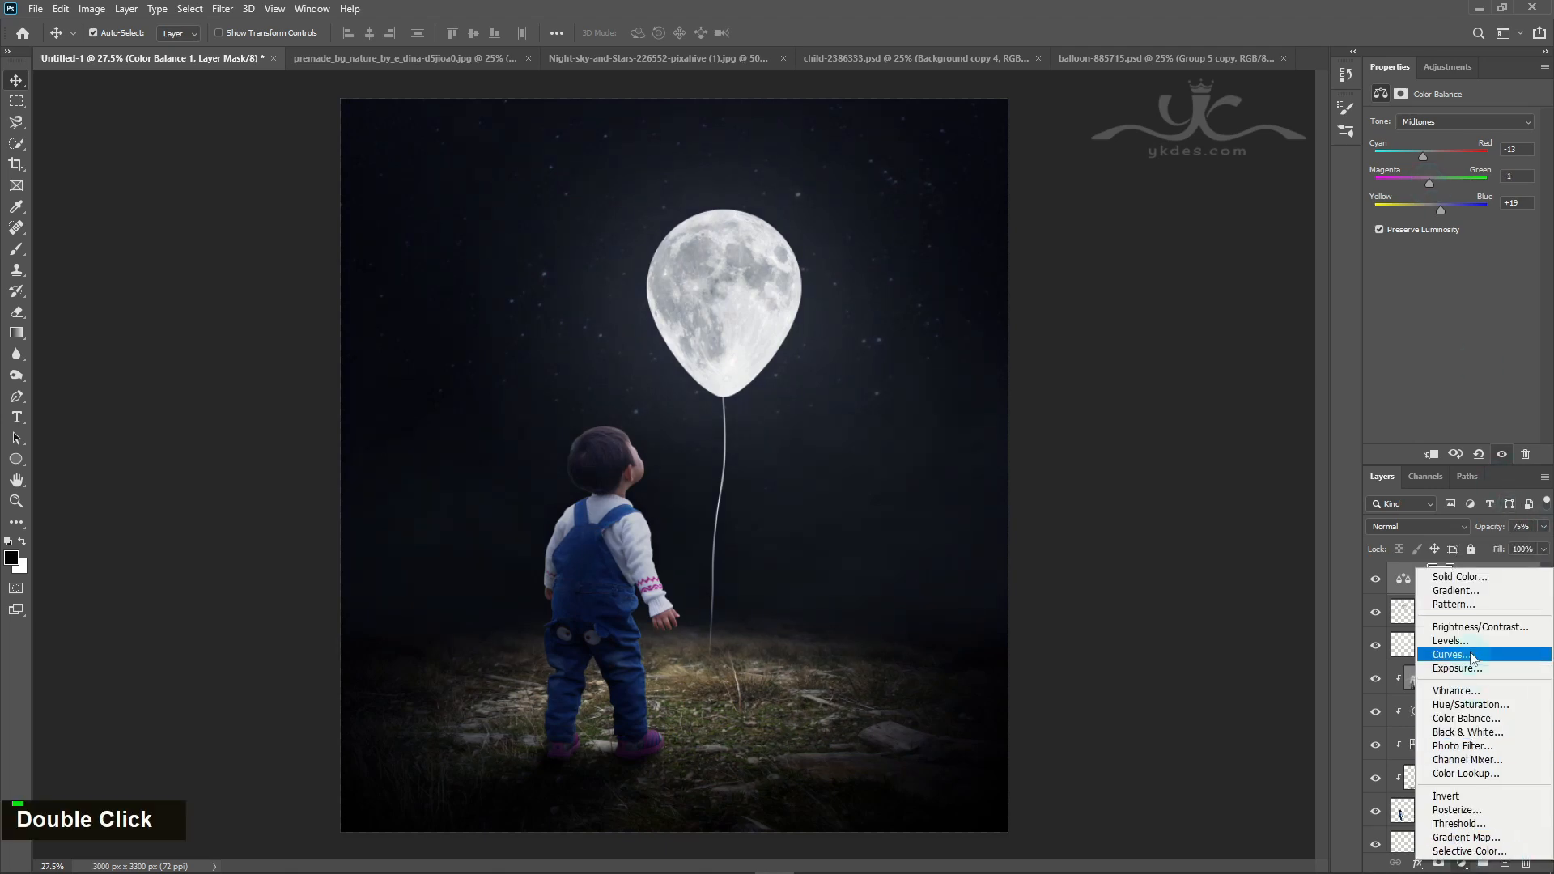
click(1452, 653)
drag(1445, 165, 1469, 168)
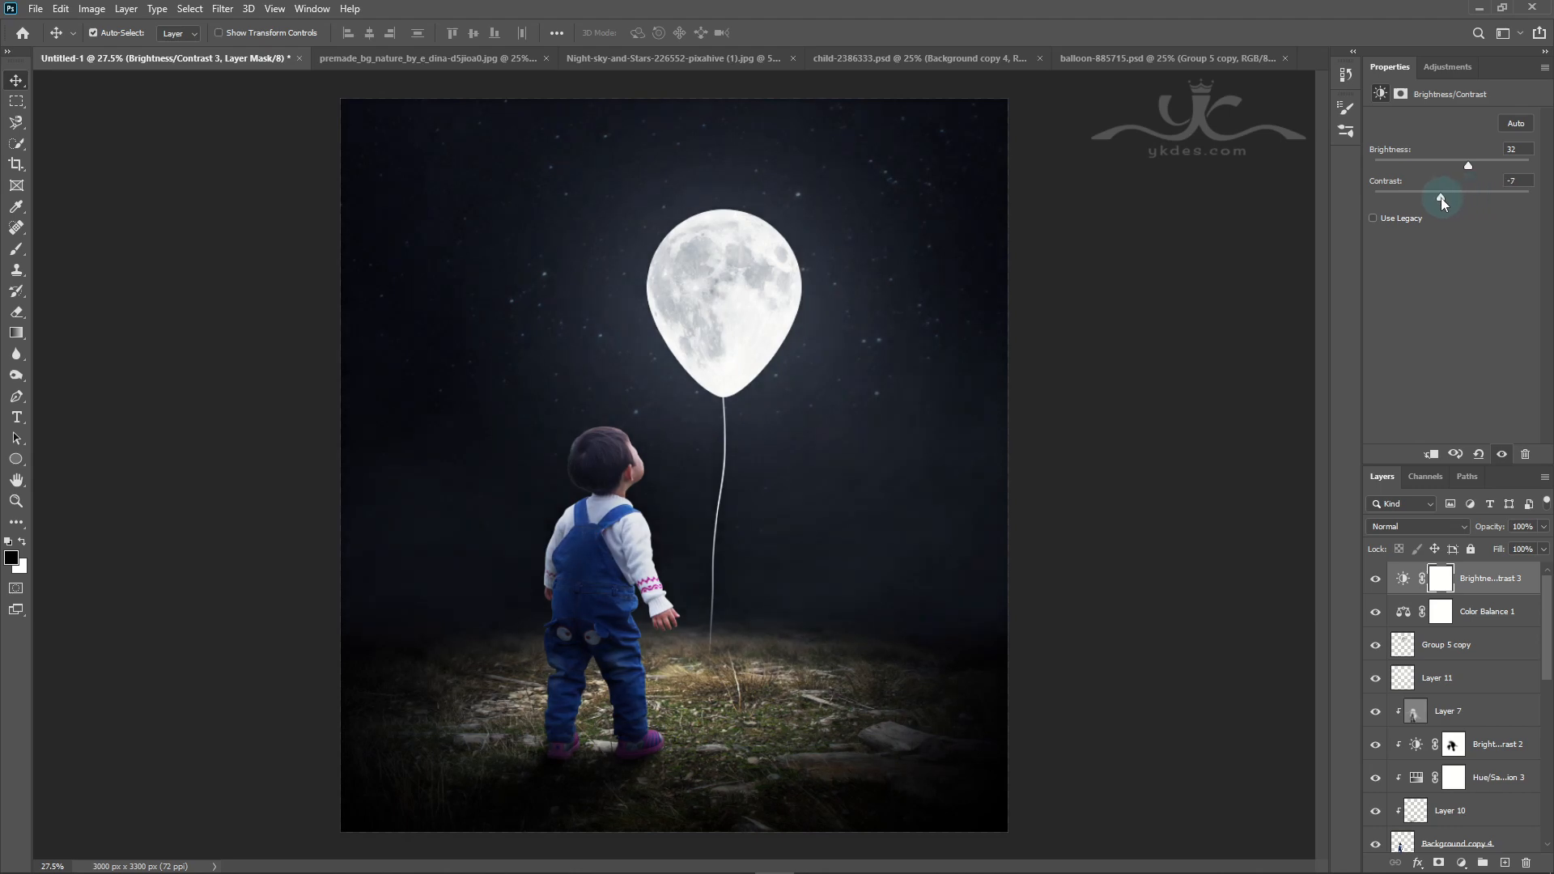
drag(1444, 203, 1427, 204)
Step: Add a Curves layer with a lifted black point and a midtone point at input 142, output 122, and reduce its opacity to 38%
click(1462, 864)
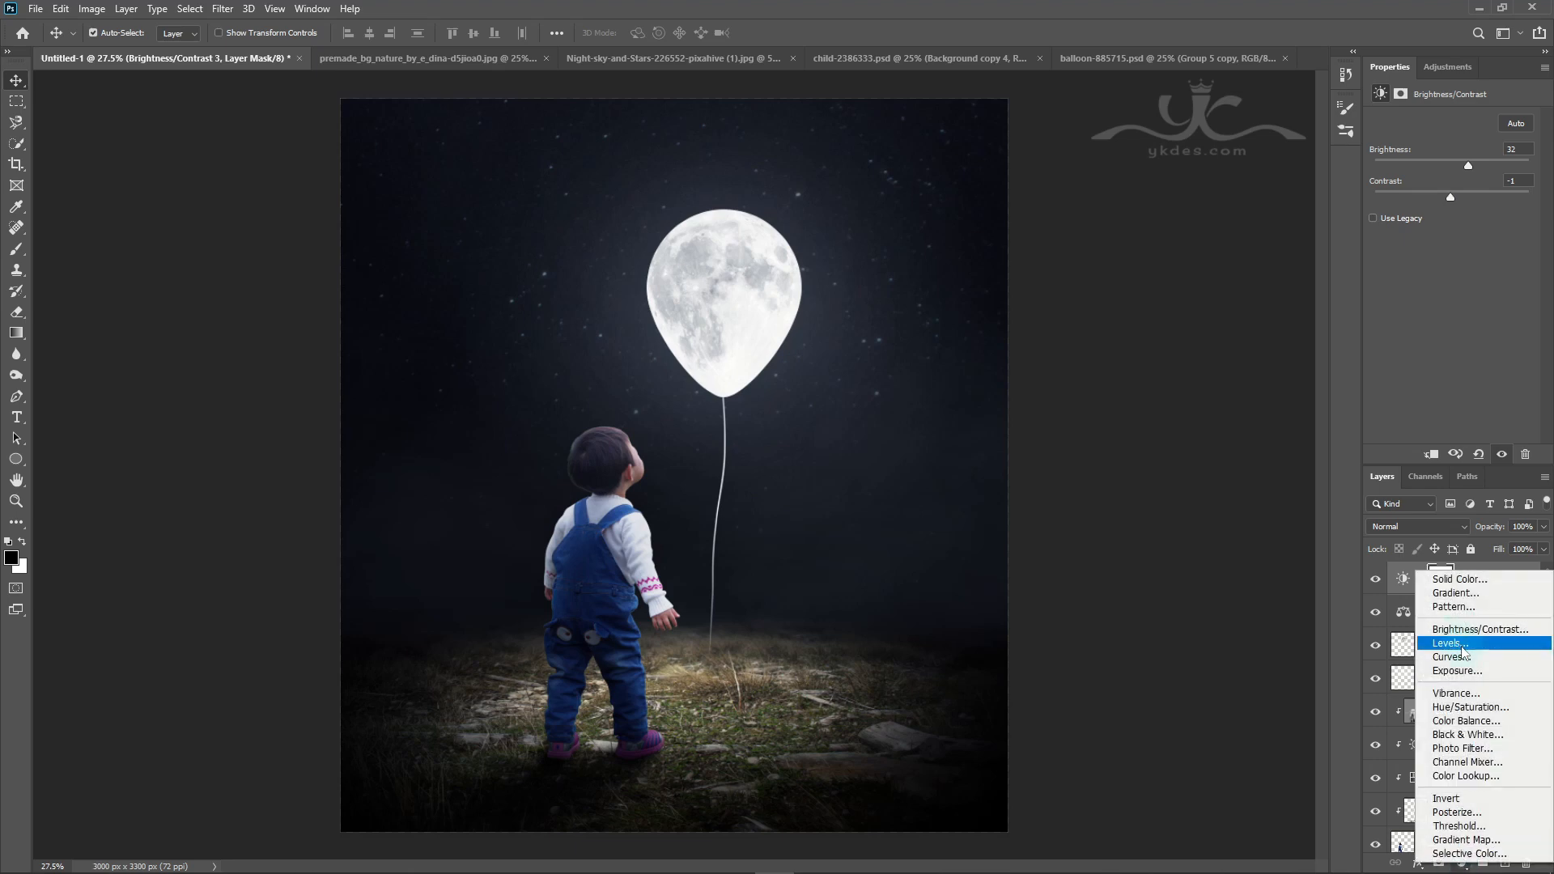
click(1449, 657)
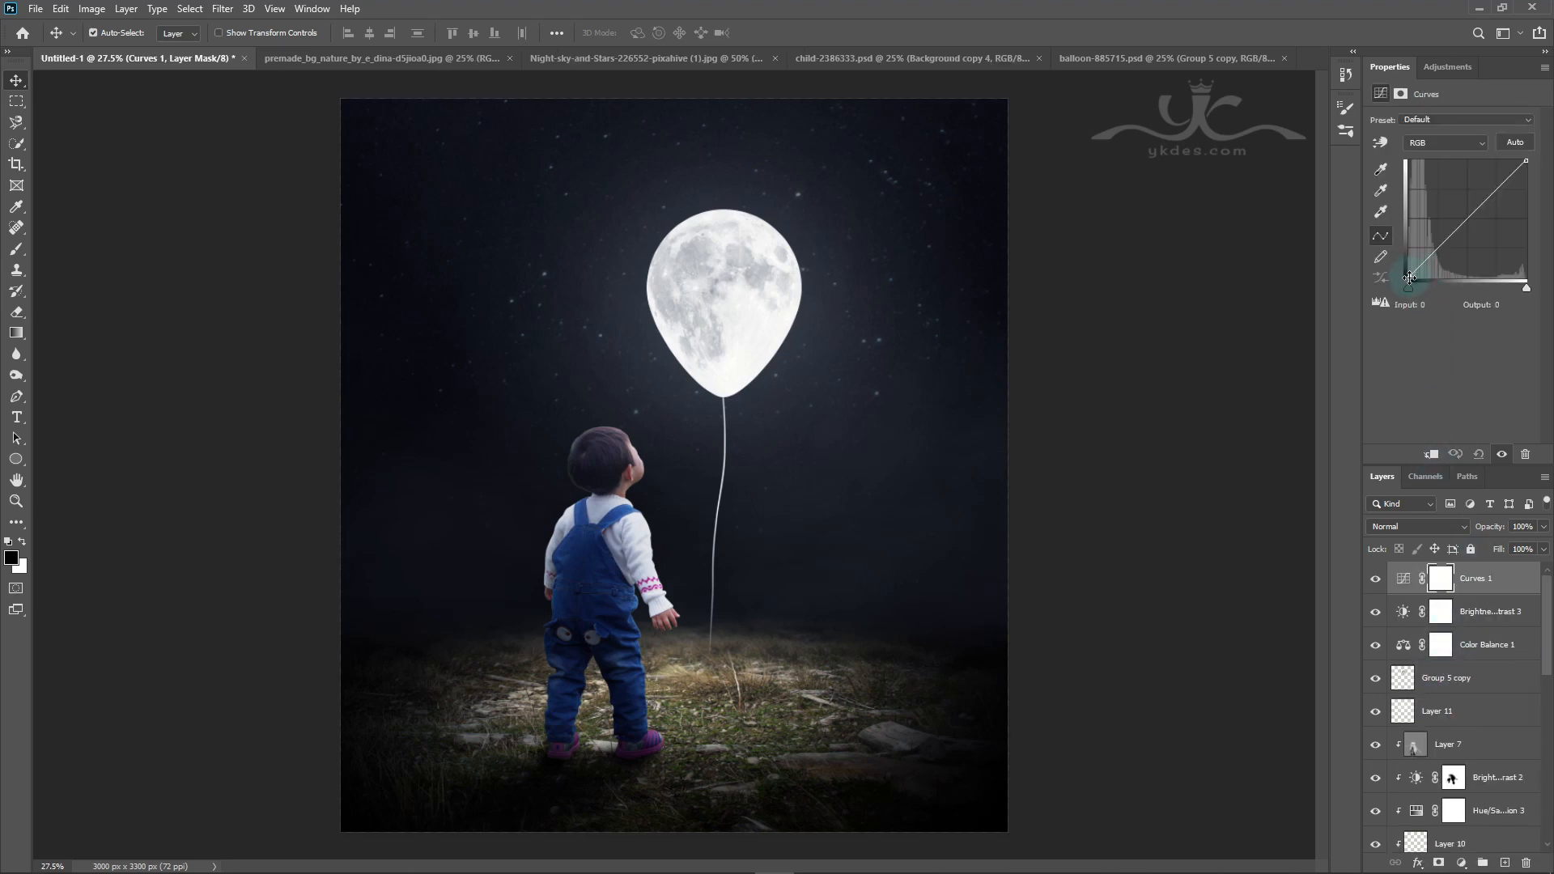
drag(1409, 278, 1403, 269)
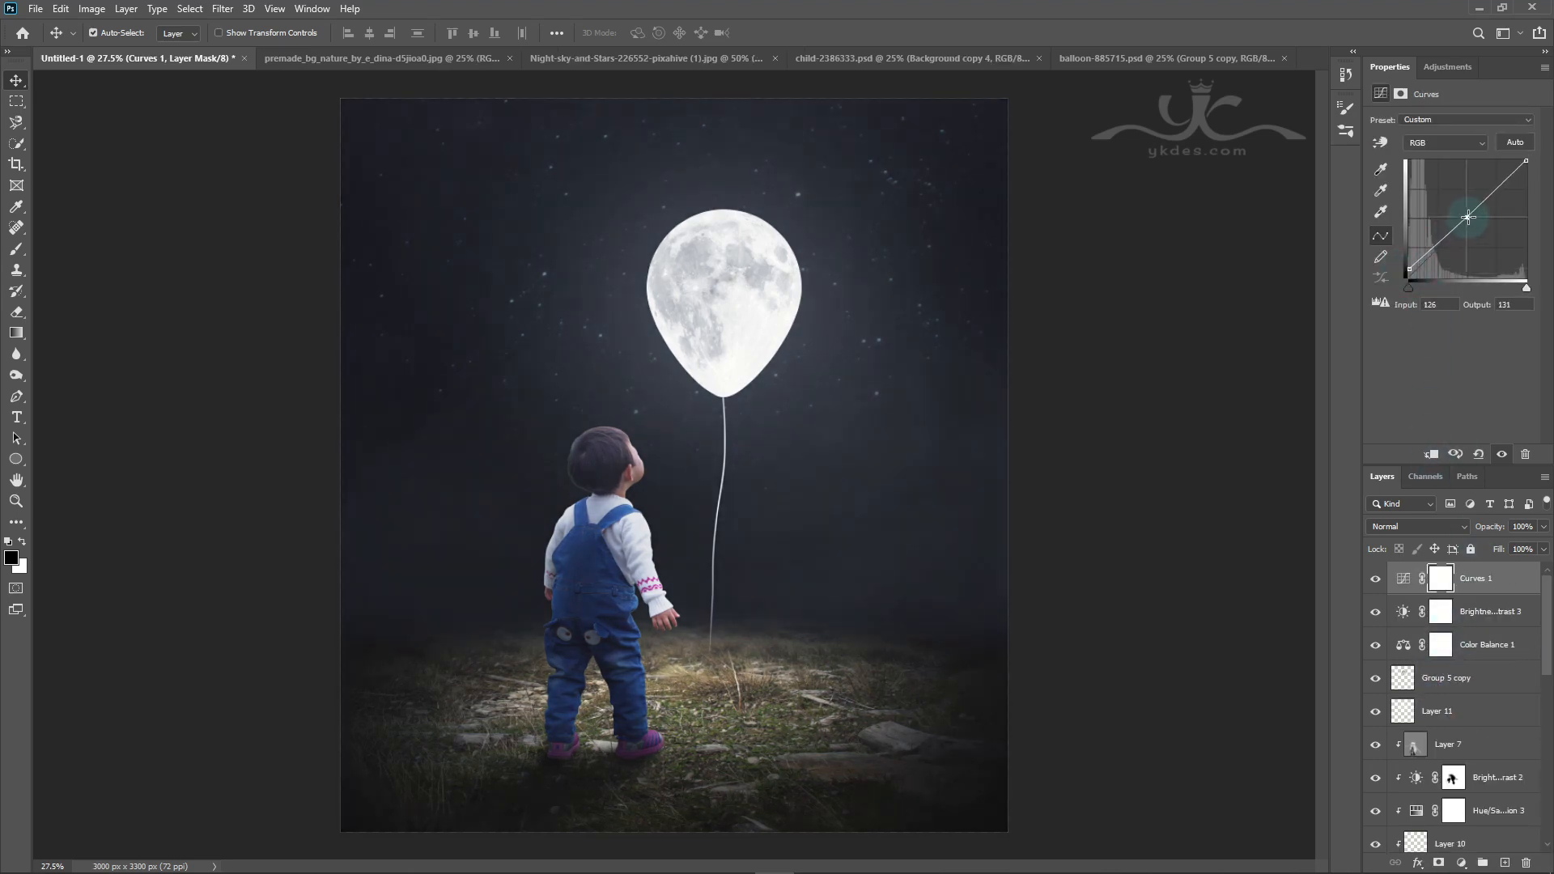
drag(1468, 217, 1475, 222)
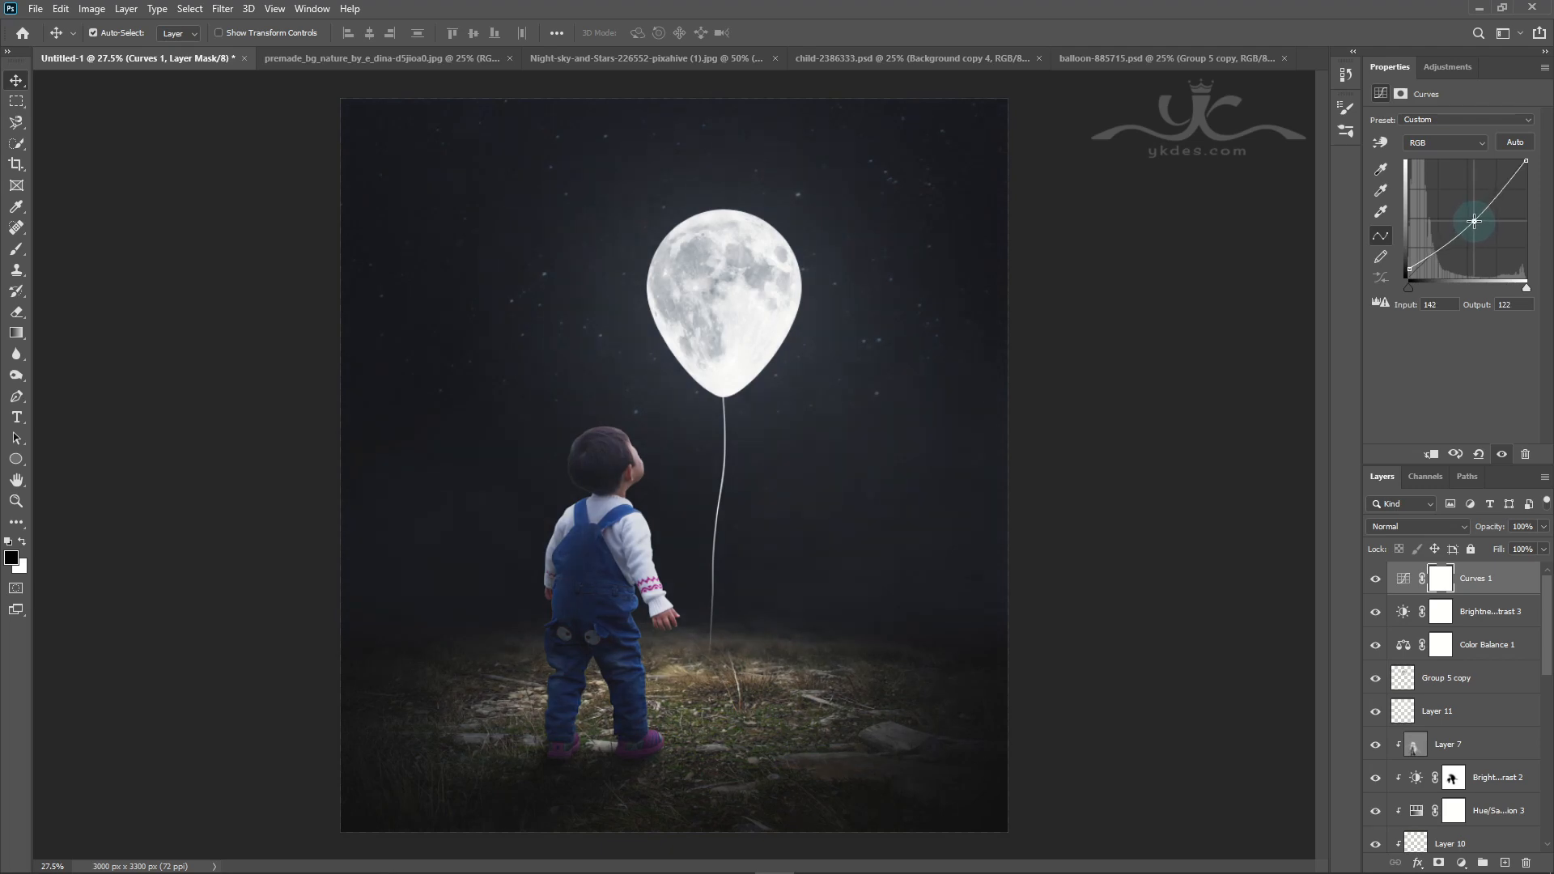
drag(1542, 548, 1512, 549)
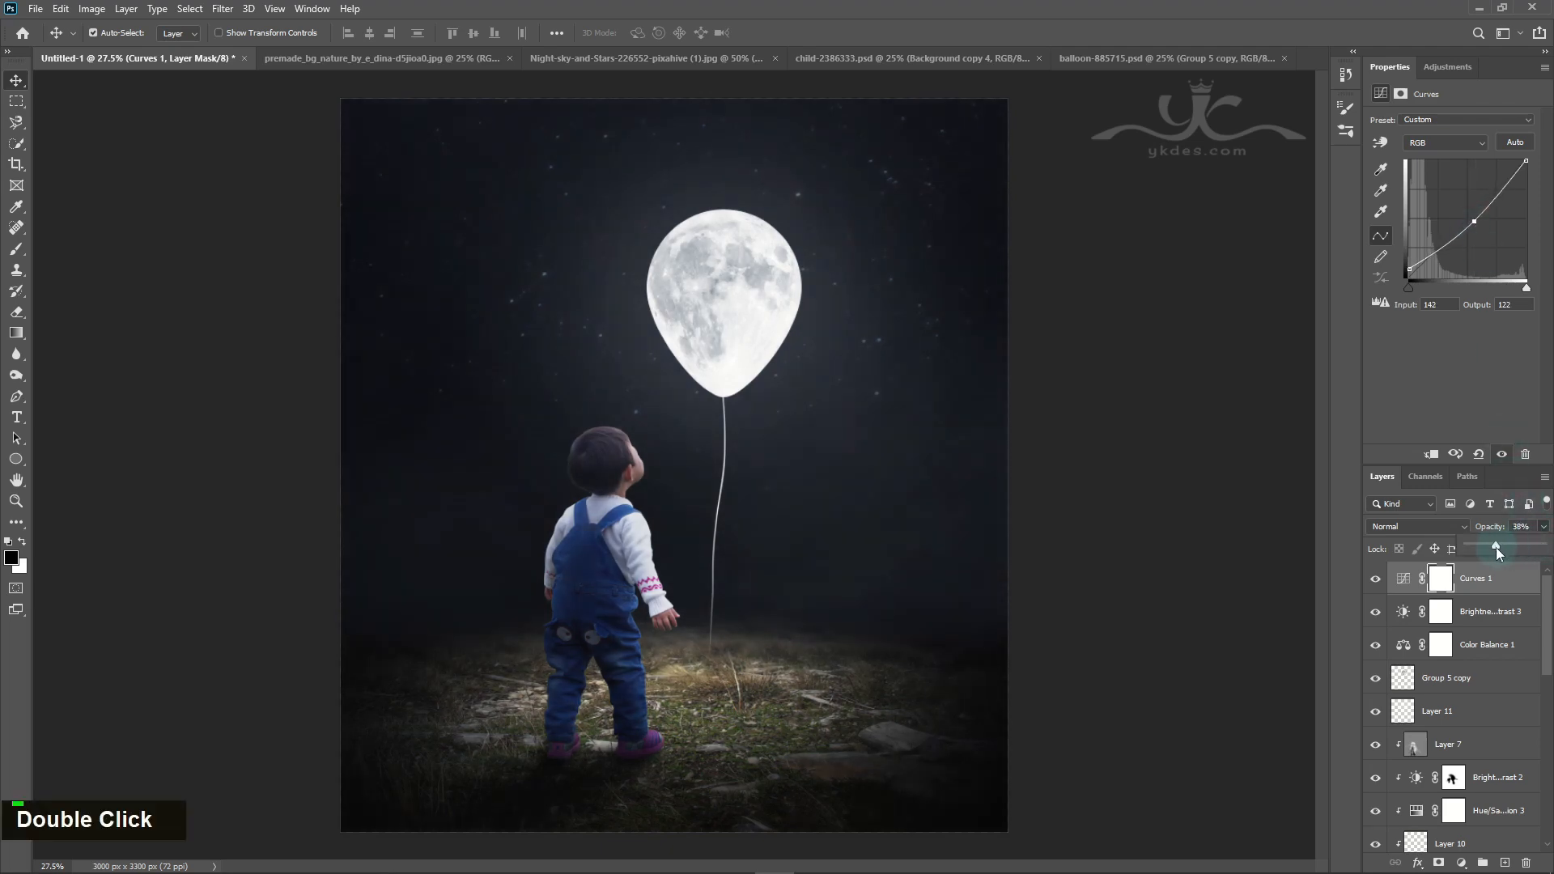
click(1375, 578)
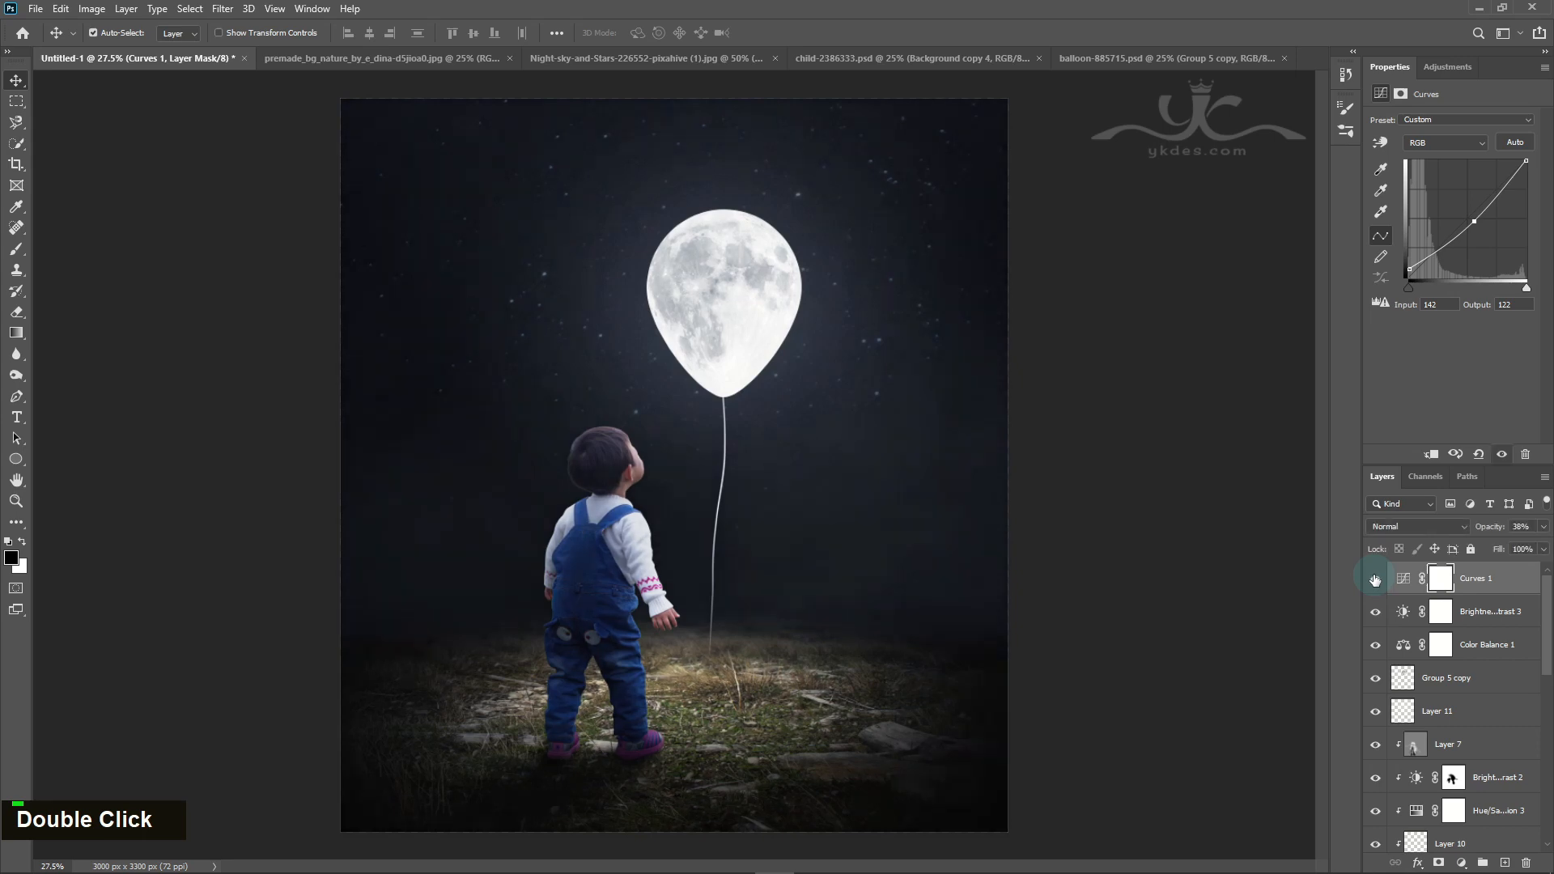
Step: Set the topmost Brightness/Contrast layer's Contrast to 0 and stamp all visible layers into a new layer at the top of the stack
click(1492, 622)
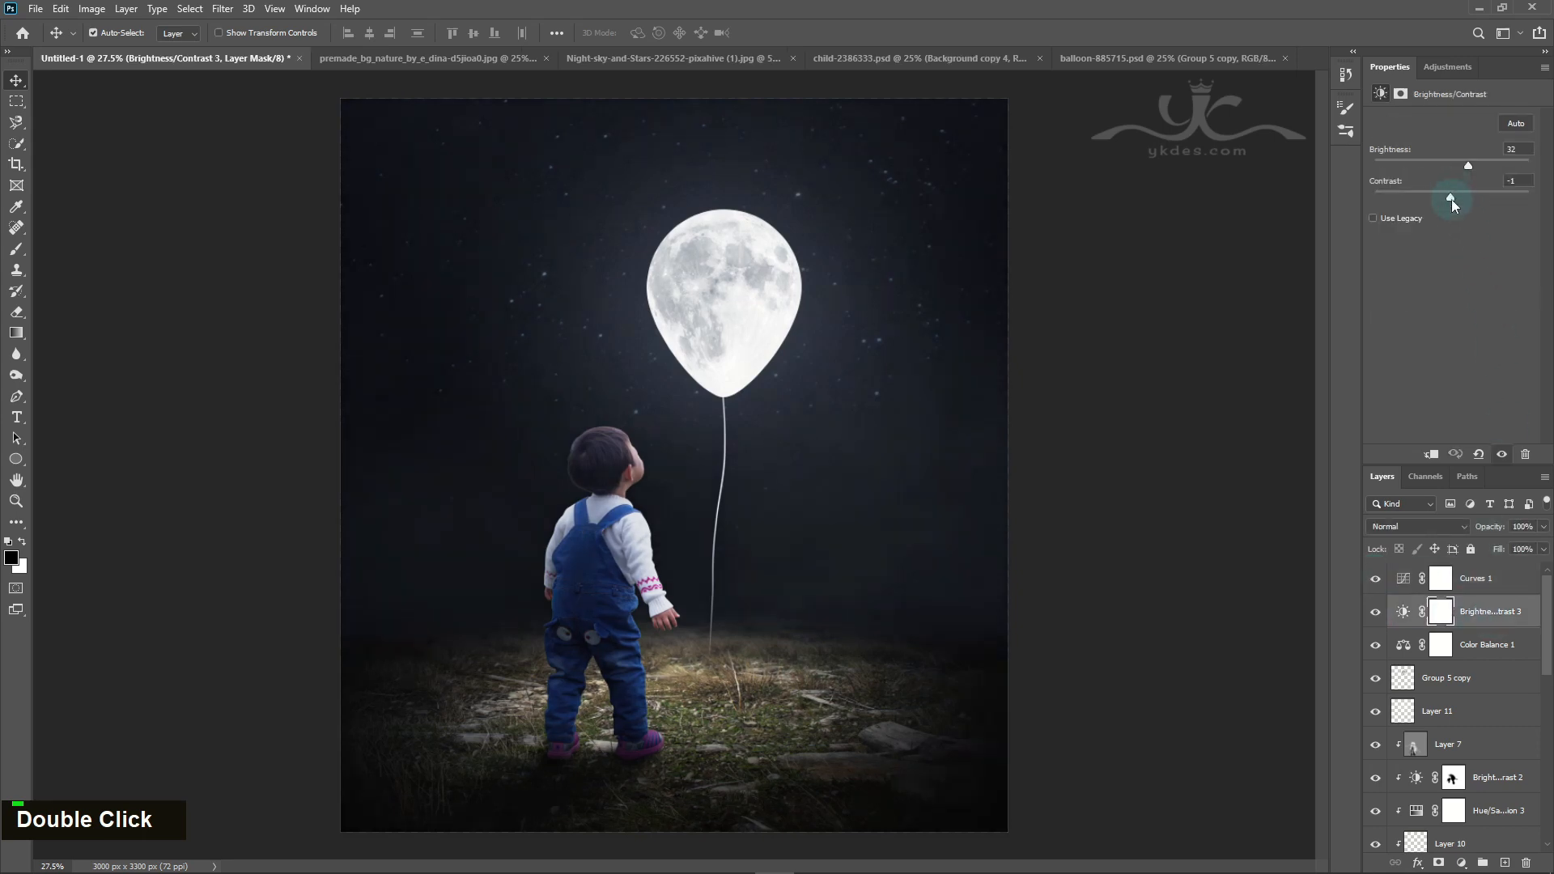
drag(1451, 200, 1470, 200)
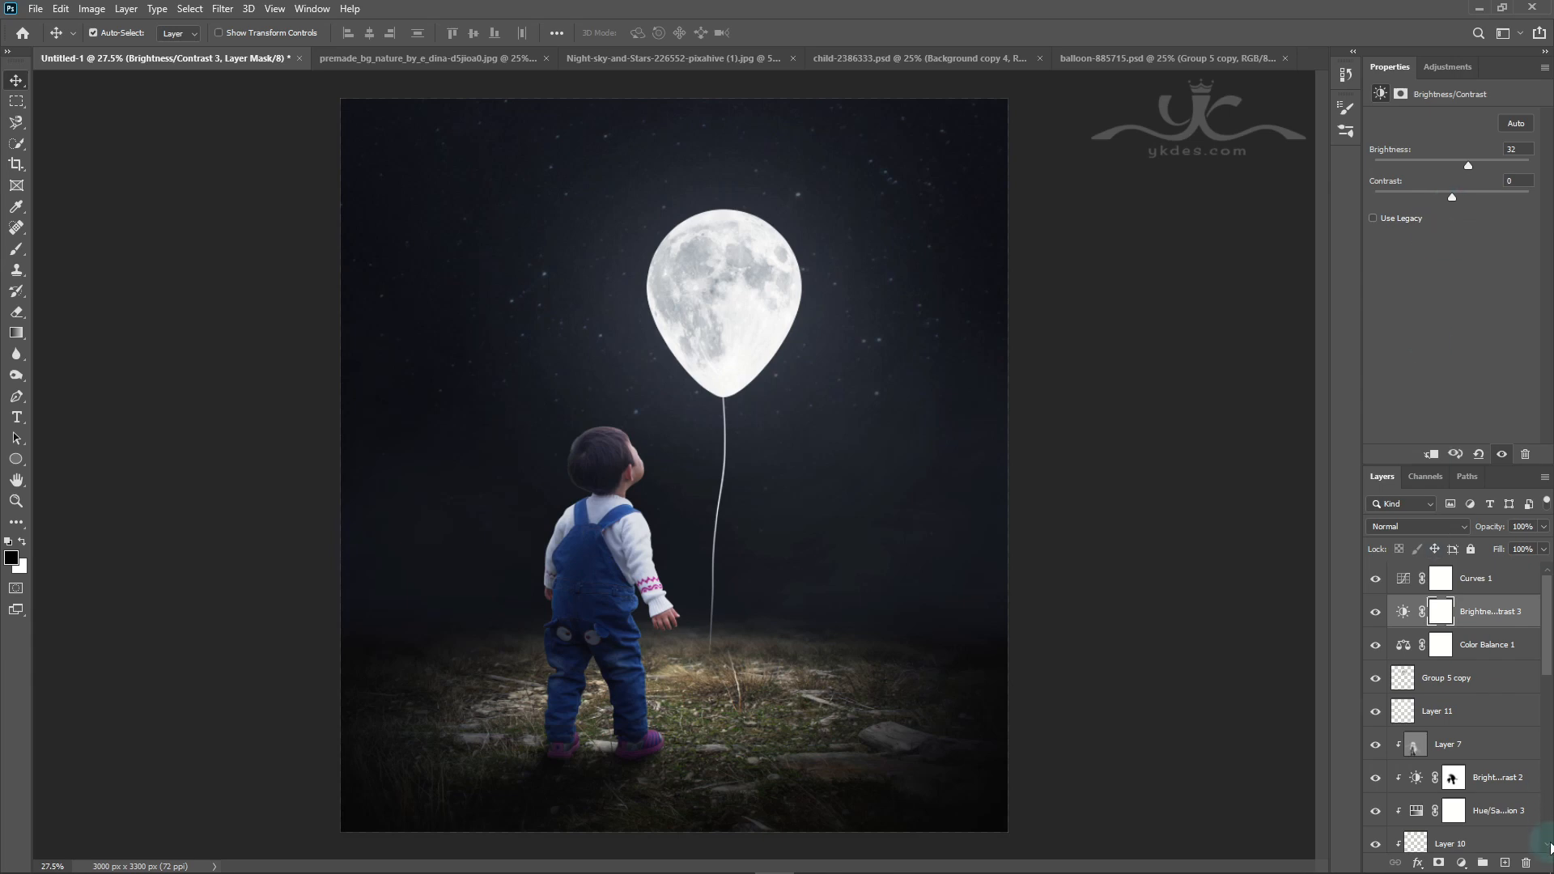
click(1505, 863)
drag(1492, 611, 1499, 572)
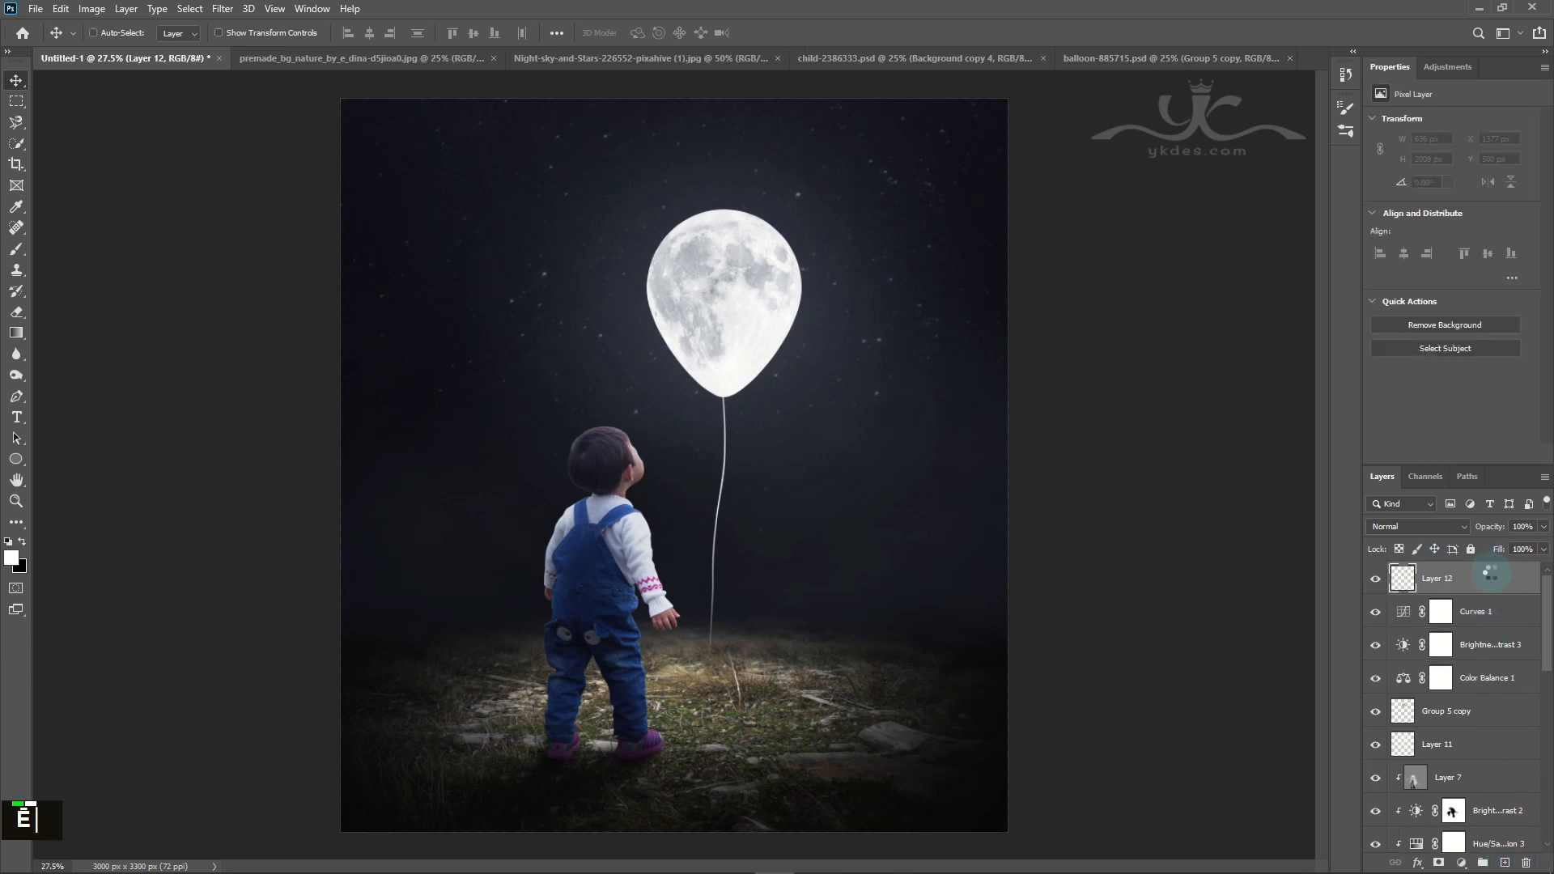
key(ctrl+shift+alt+e)
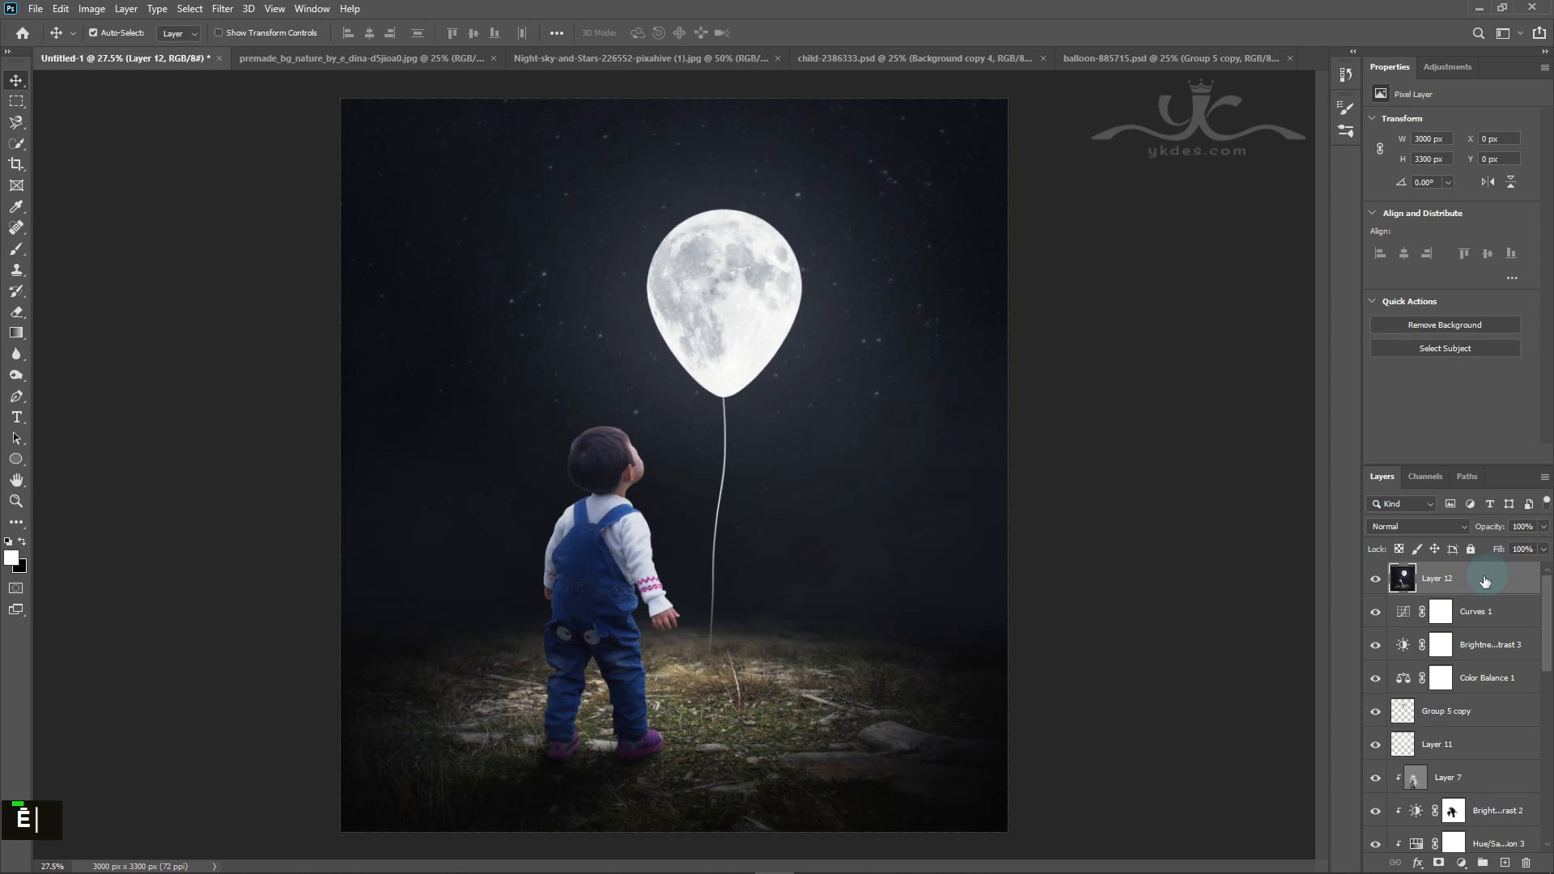
Step: Apply Topaz Detail with the Highlight Detail Strong I preset to the merged layer and lower that layer's opacity to 82%
click(223, 9)
mouse_move(271, 369)
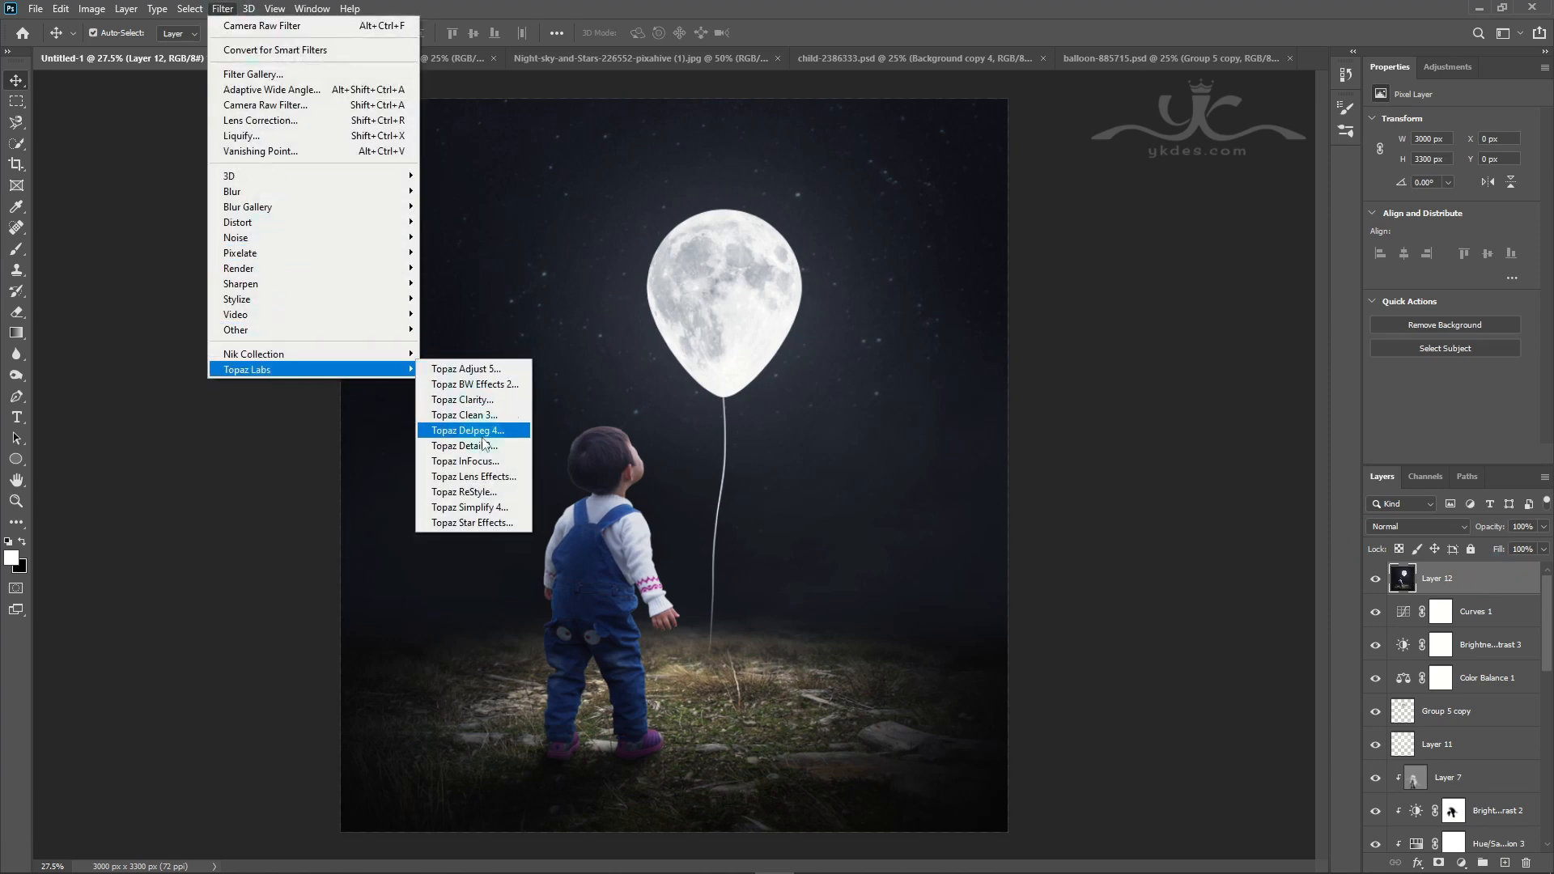
click(458, 447)
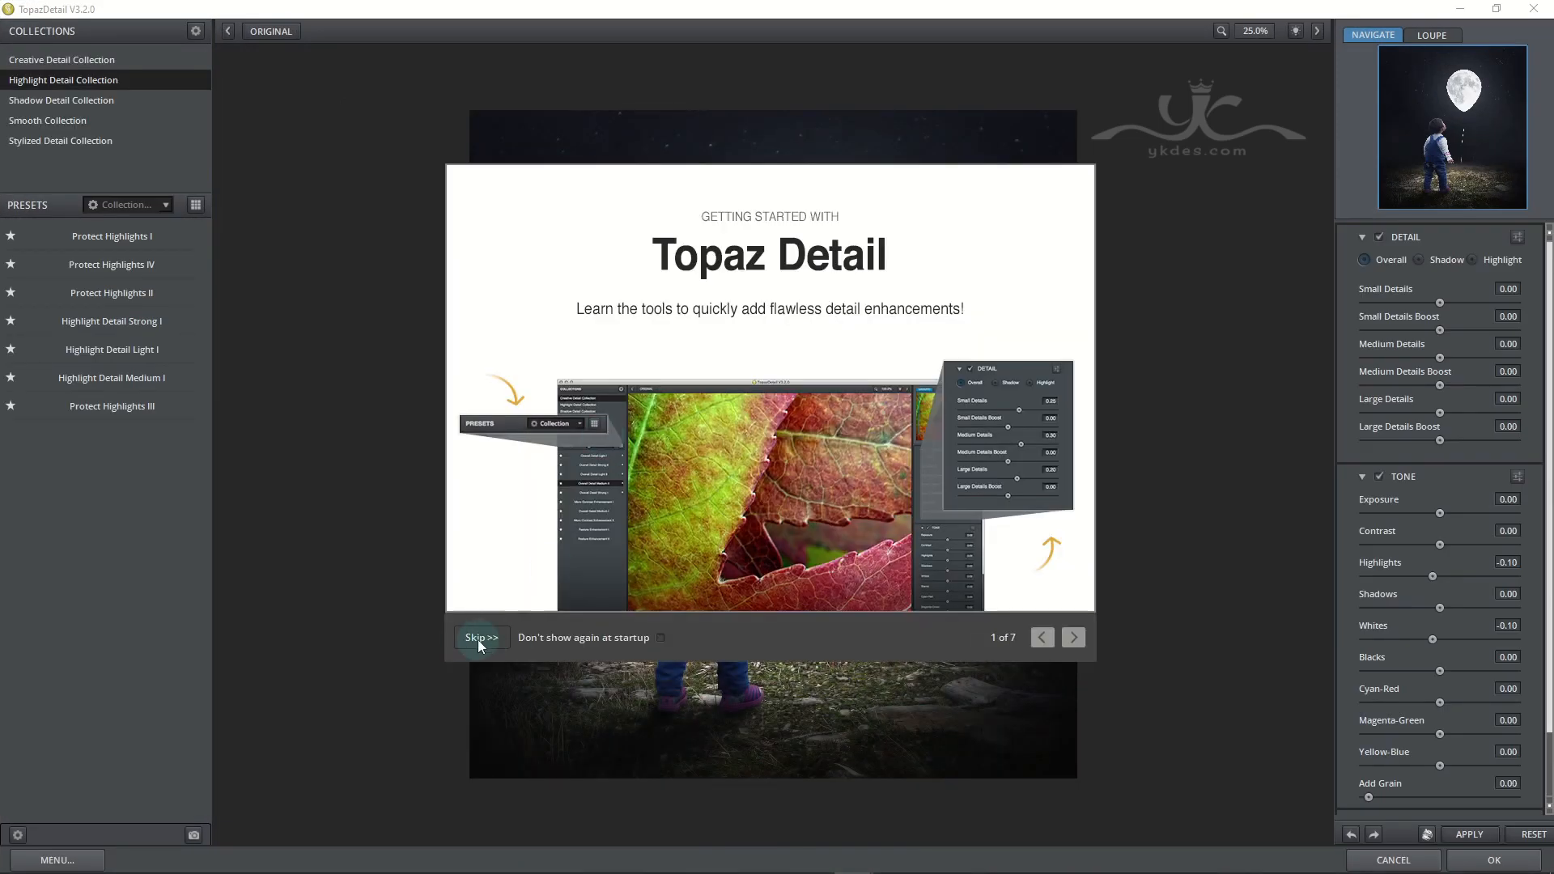
click(478, 638)
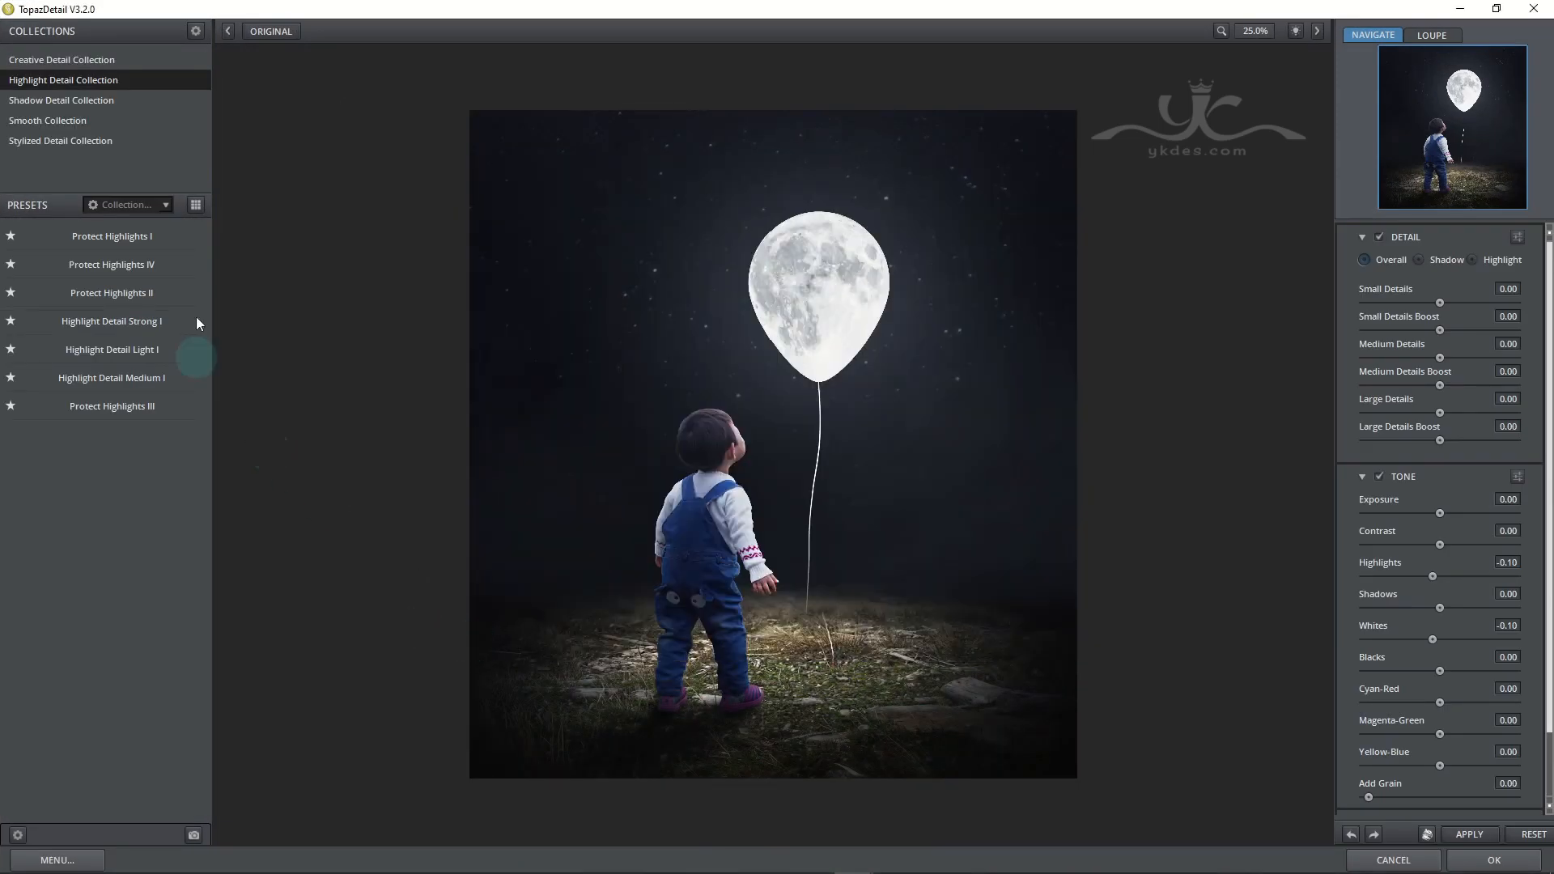
click(119, 324)
click(118, 324)
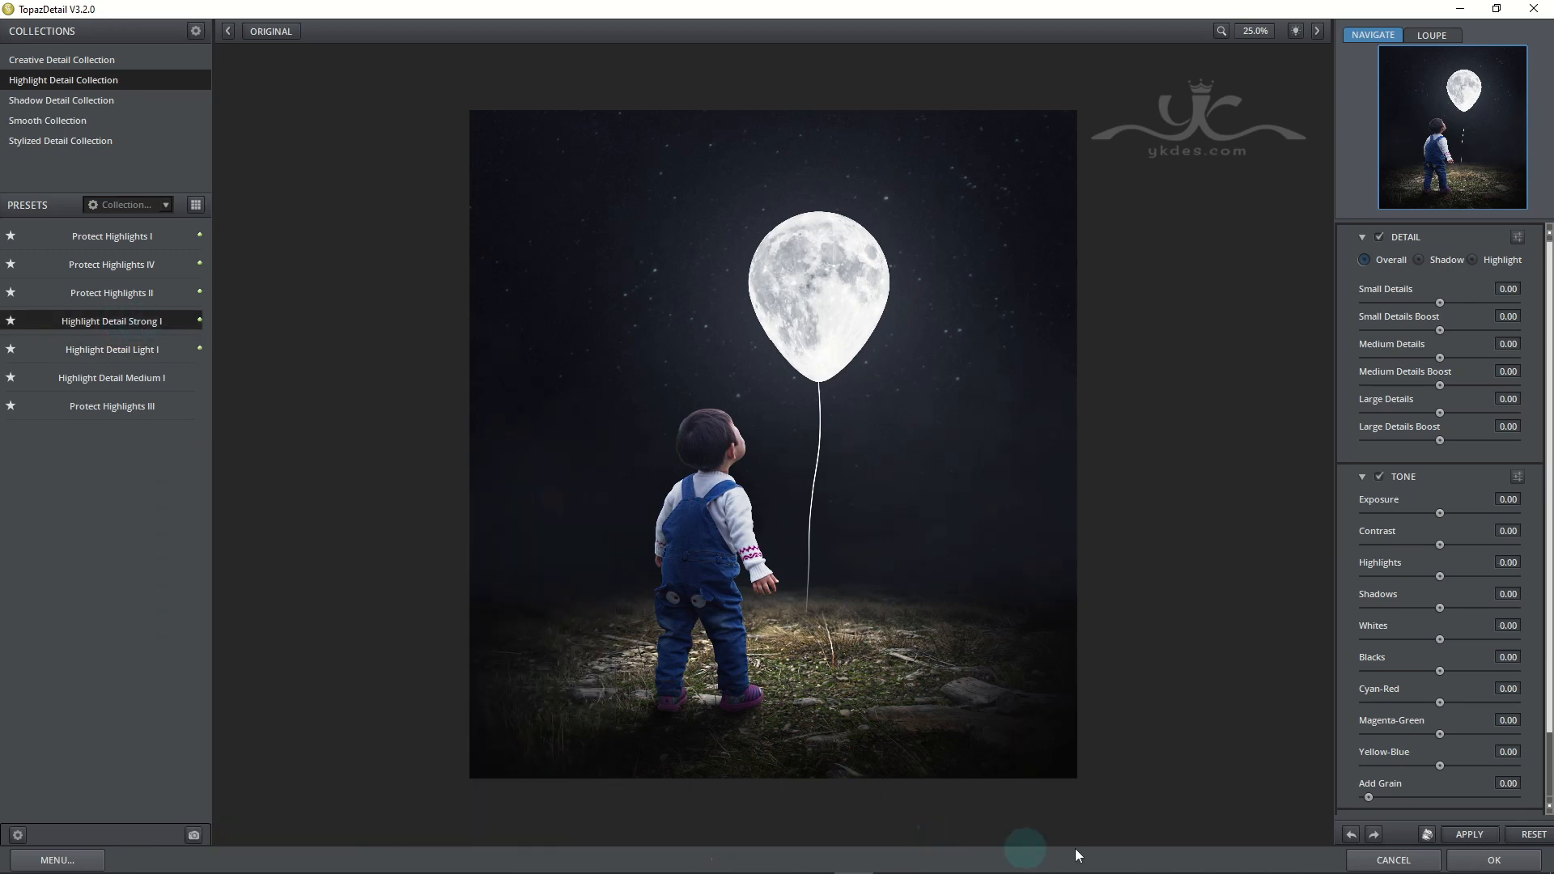
click(1499, 862)
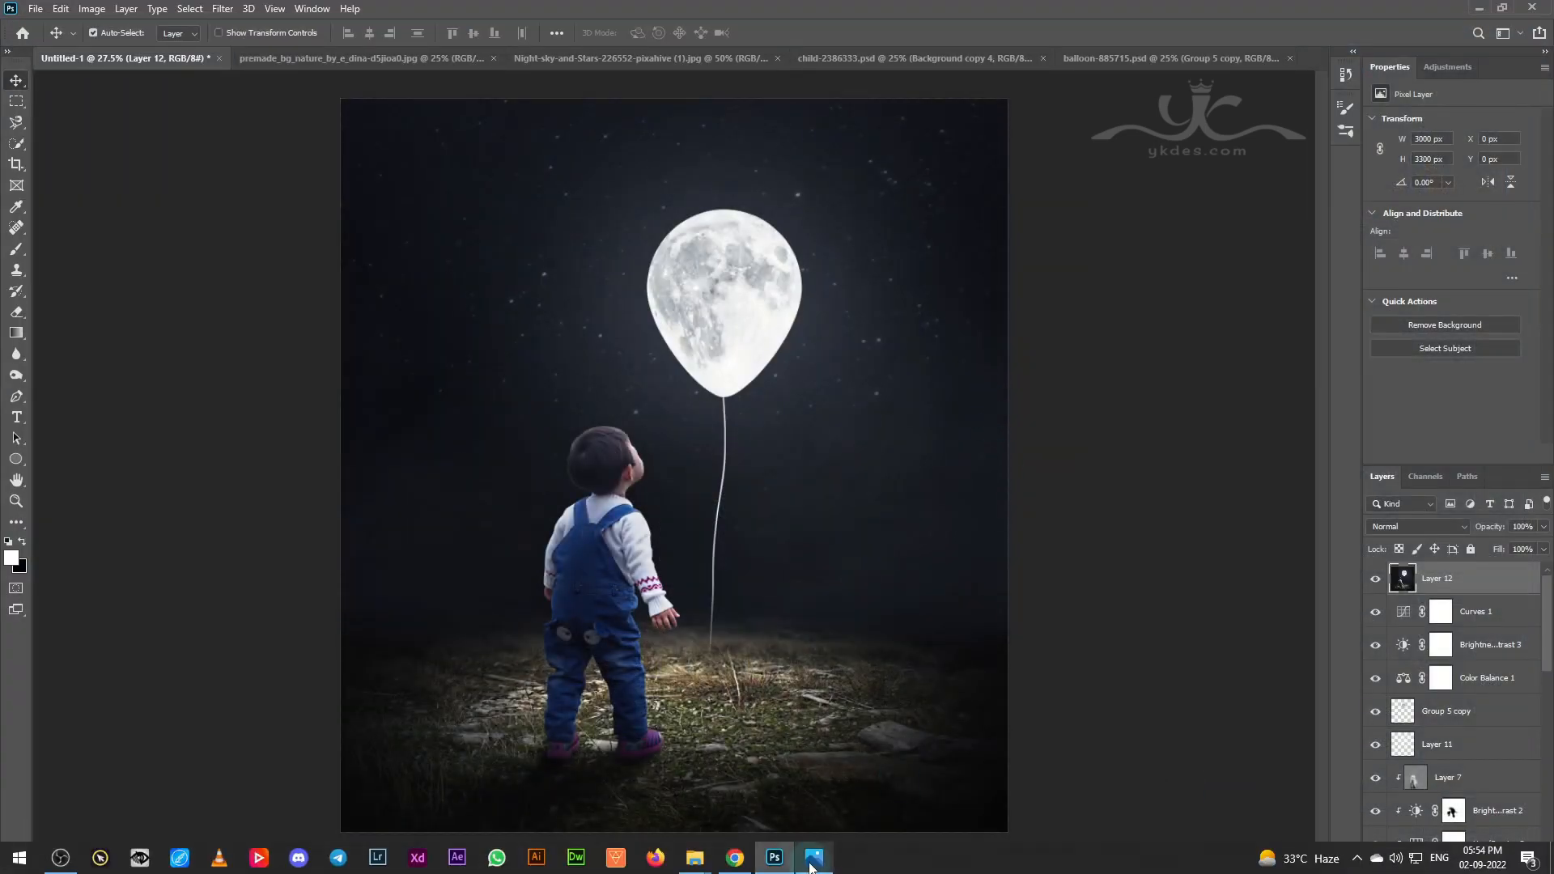
click(813, 860)
click(813, 860)
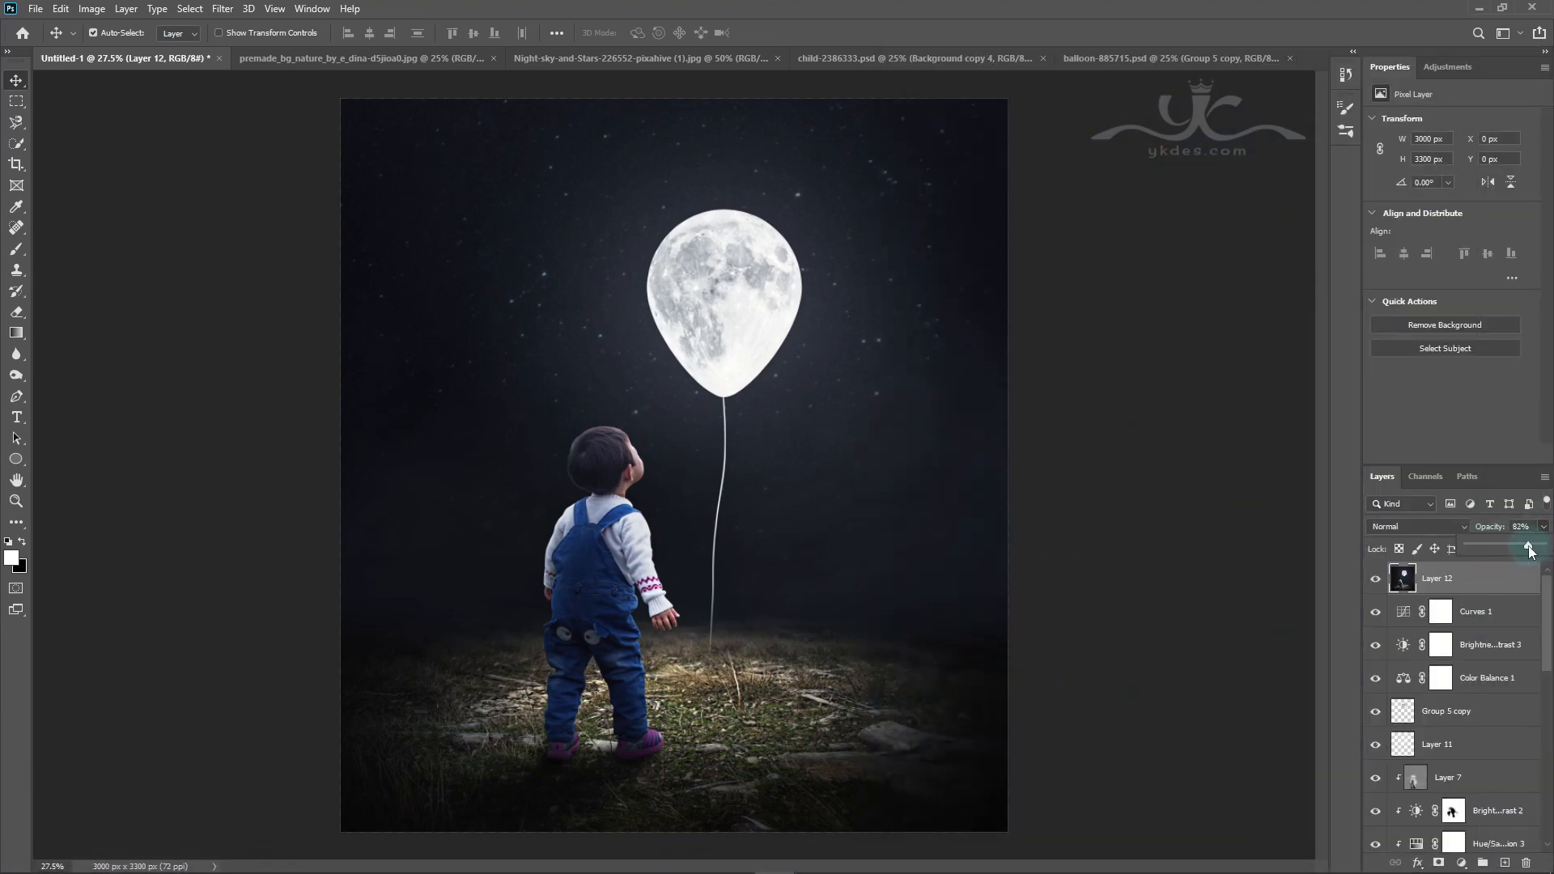
Step: Stamp all visible layers into another new layer above the Topaz-sharpened one
click(1506, 863)
click(1468, 597)
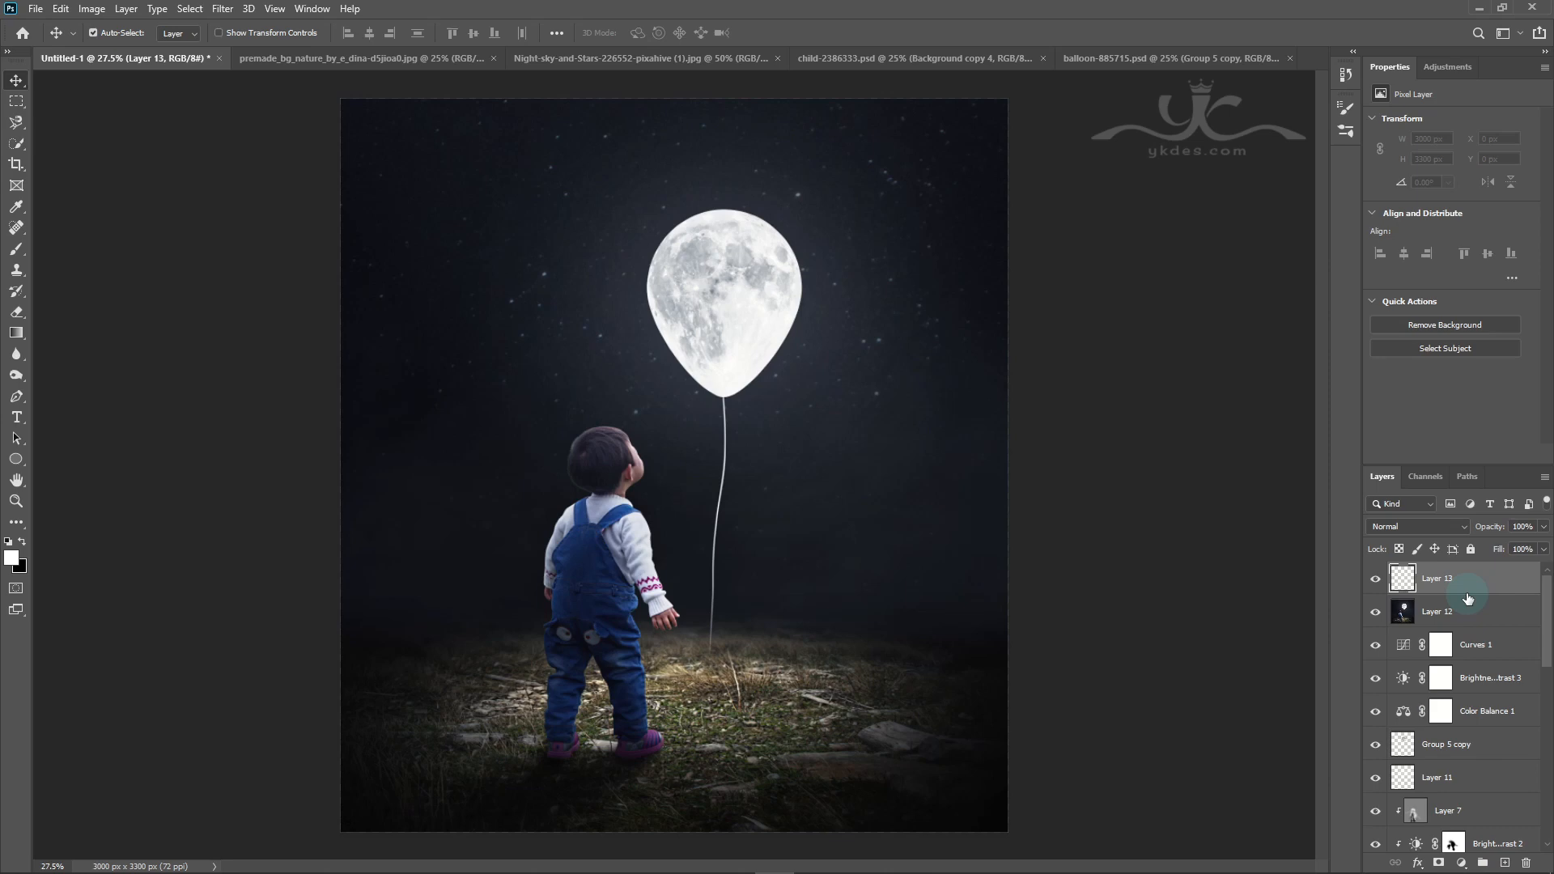
key(ctrl+alt+shift+e)
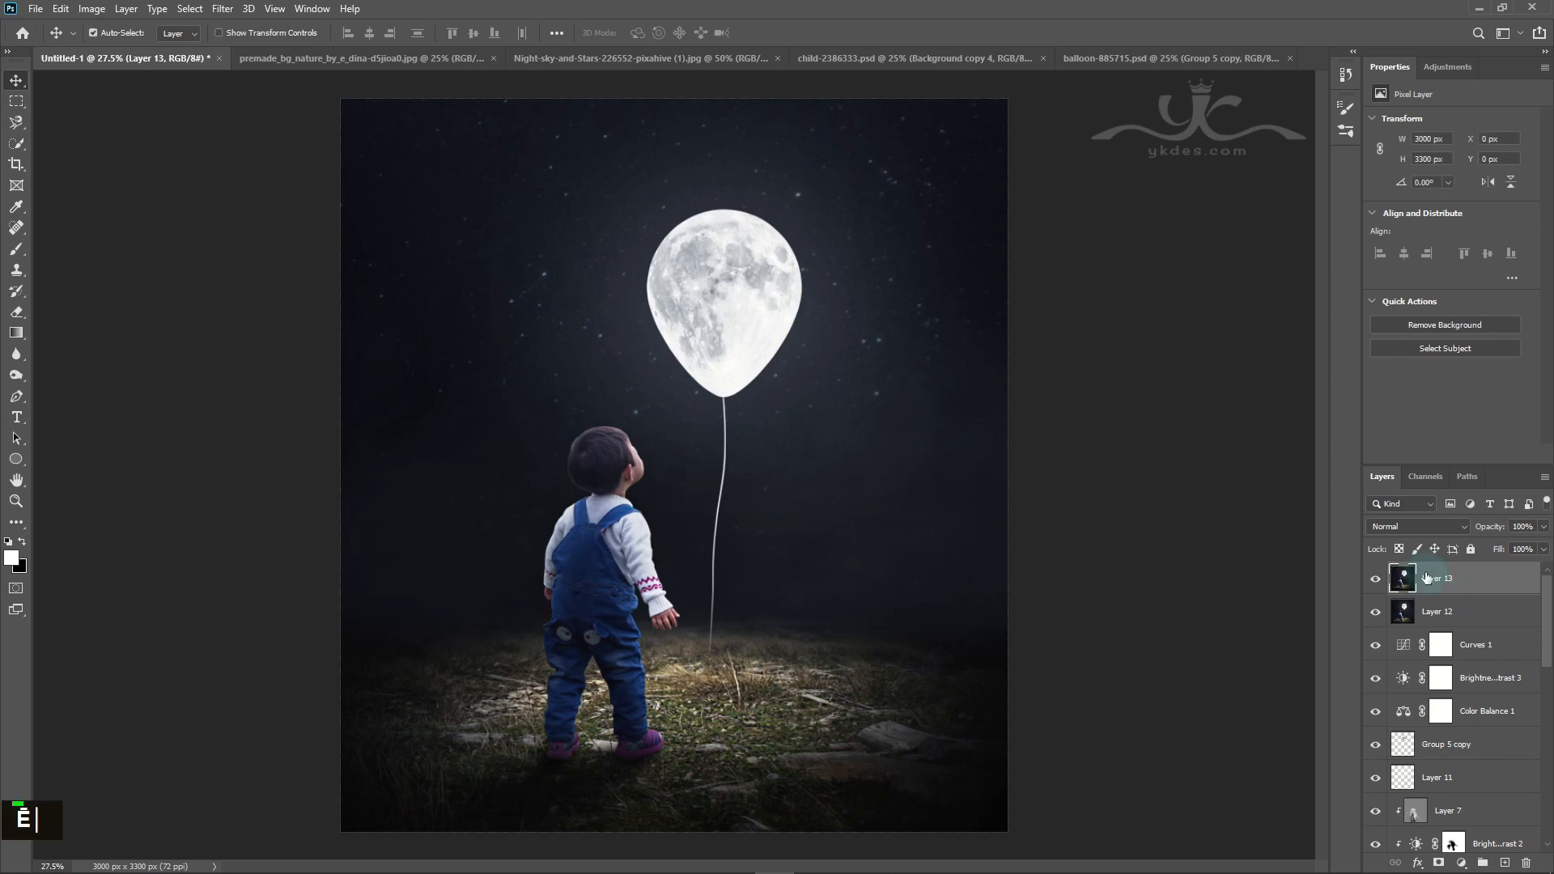
Step: Apply the Oil Paint filter with Stylization, Cleanliness, Scale and Bristle Detail at 10.0, lighting angle -45 and Shine 2.4
click(225, 11)
mouse_move(267, 303)
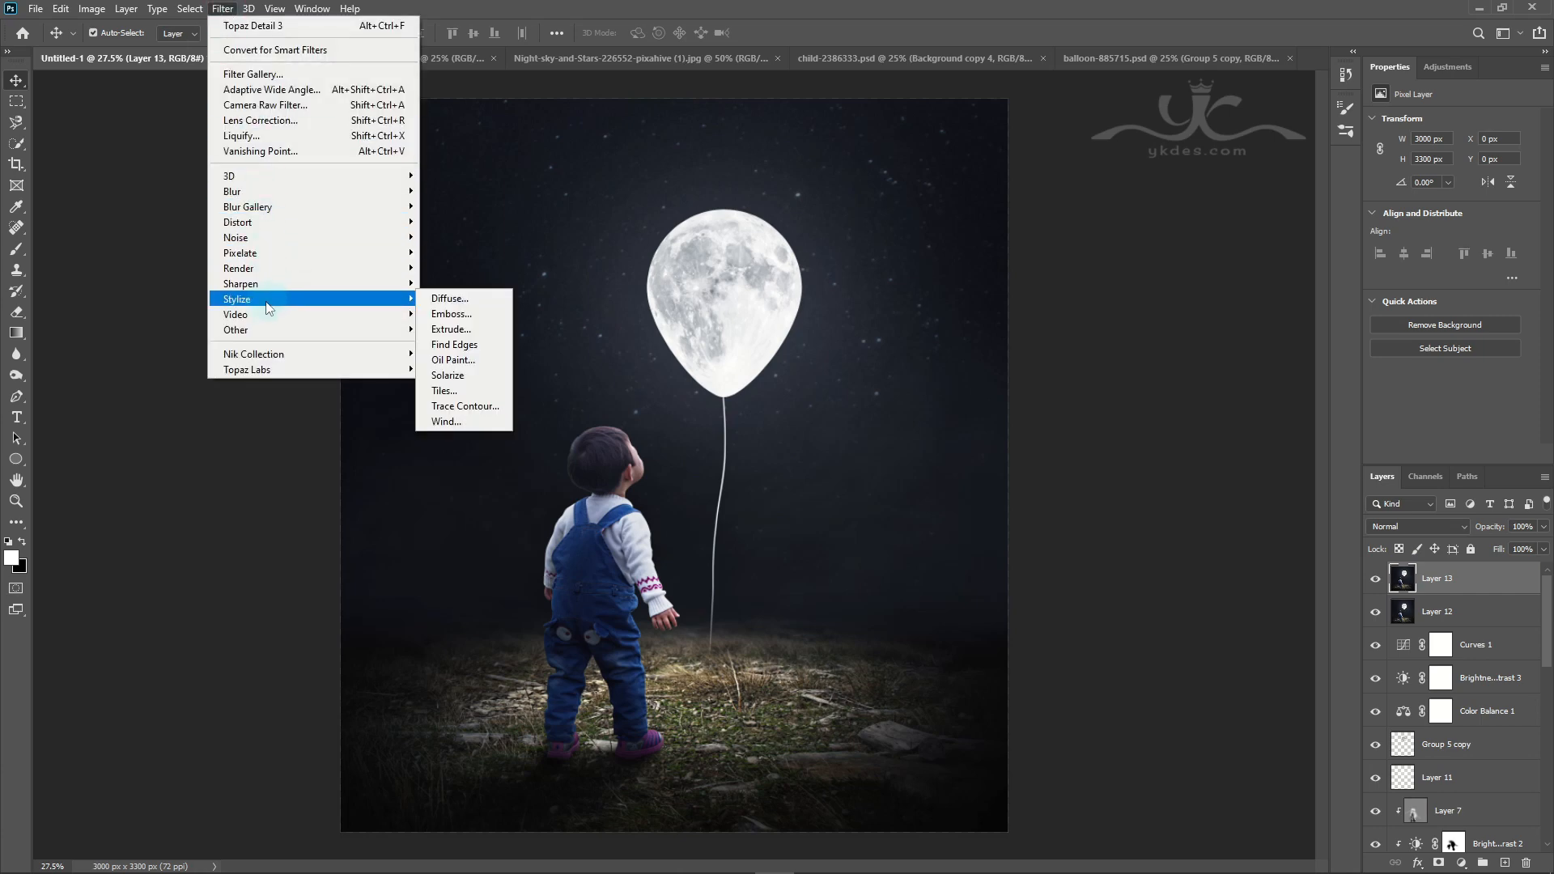
click(453, 359)
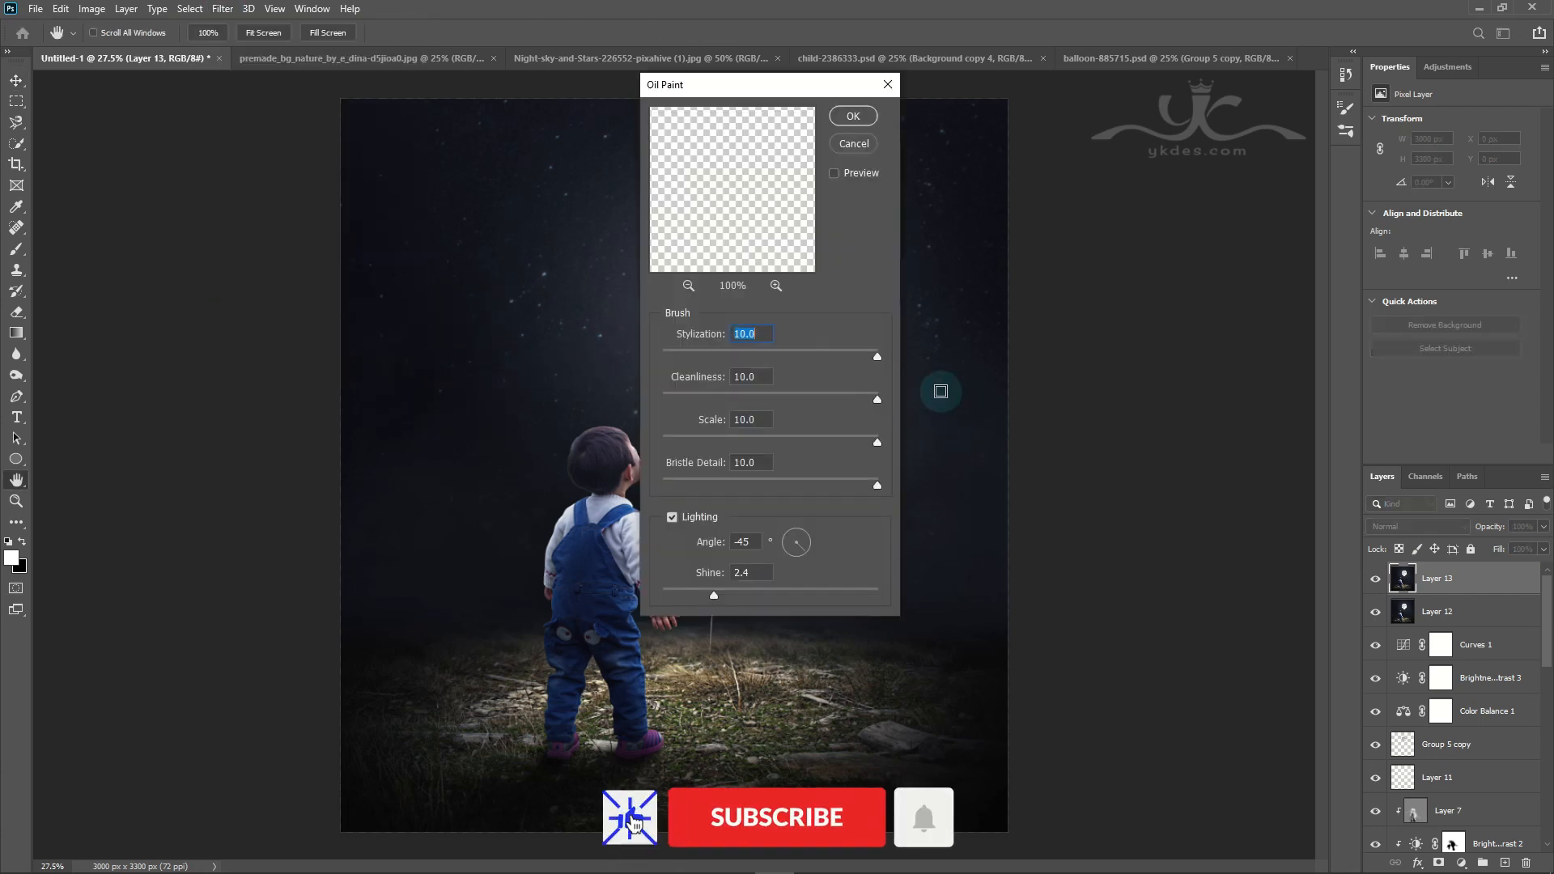
click(853, 118)
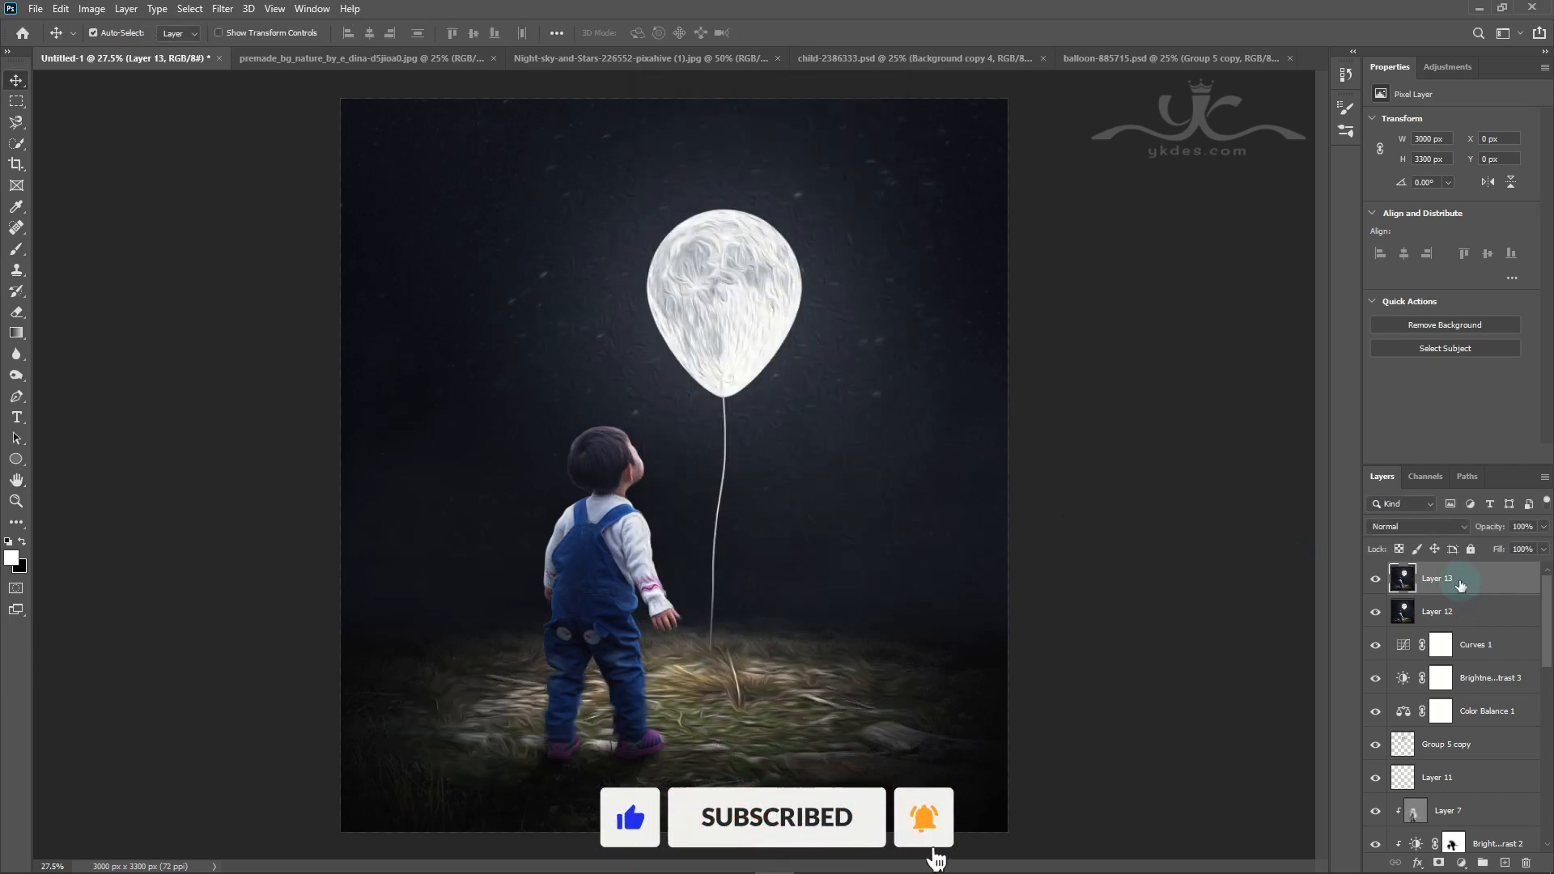
Step: Add an inverted black mask to the oil-paint layer and paint white across the grassy ground with a soft brush at 22% flow
click(1438, 863)
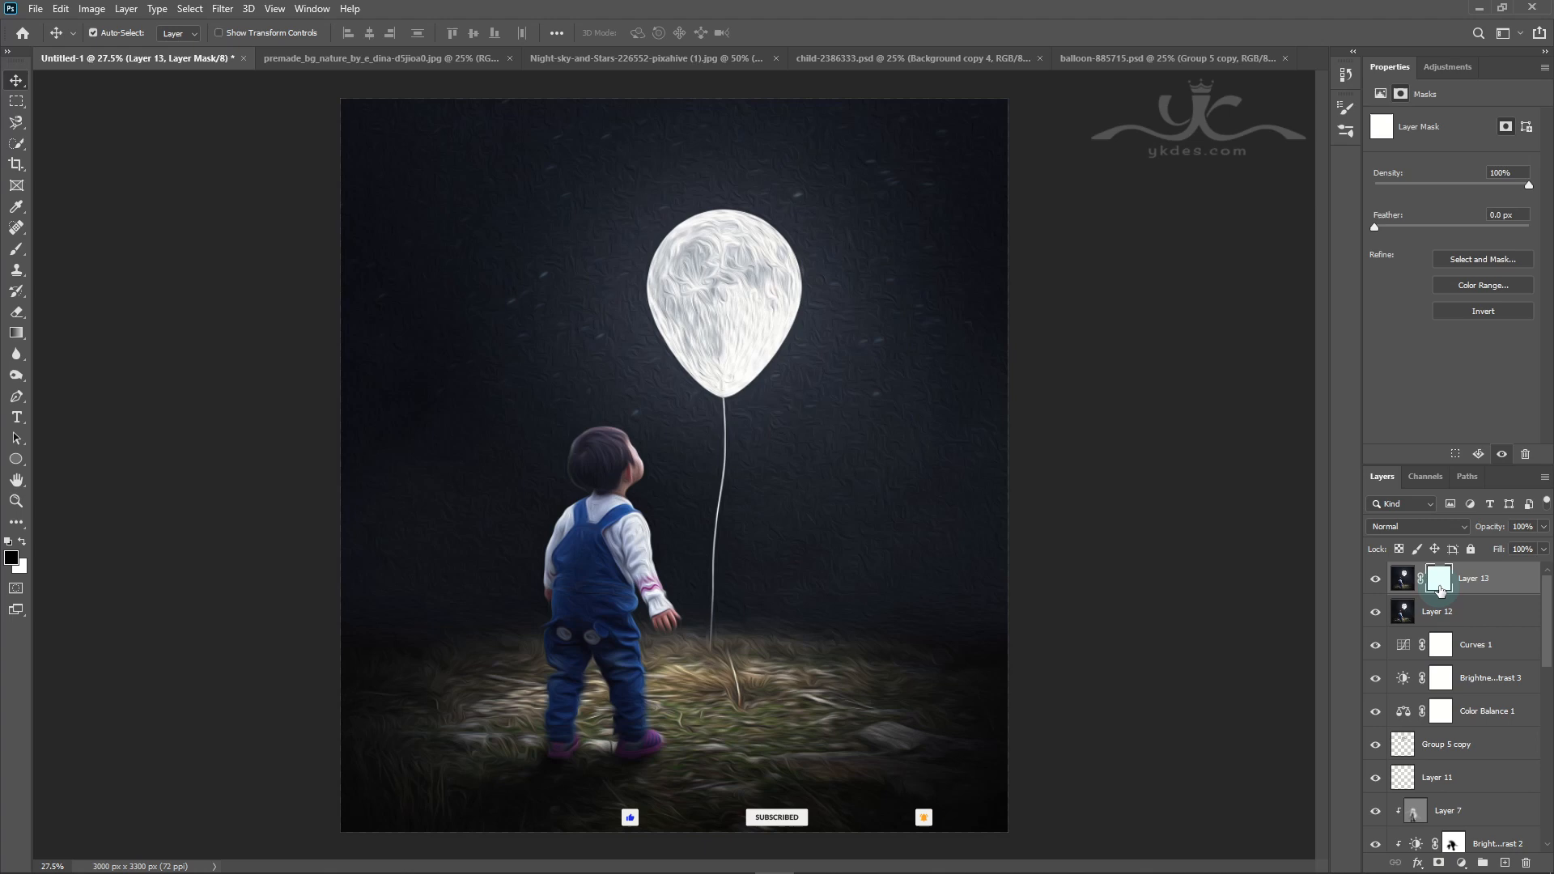
click(1466, 313)
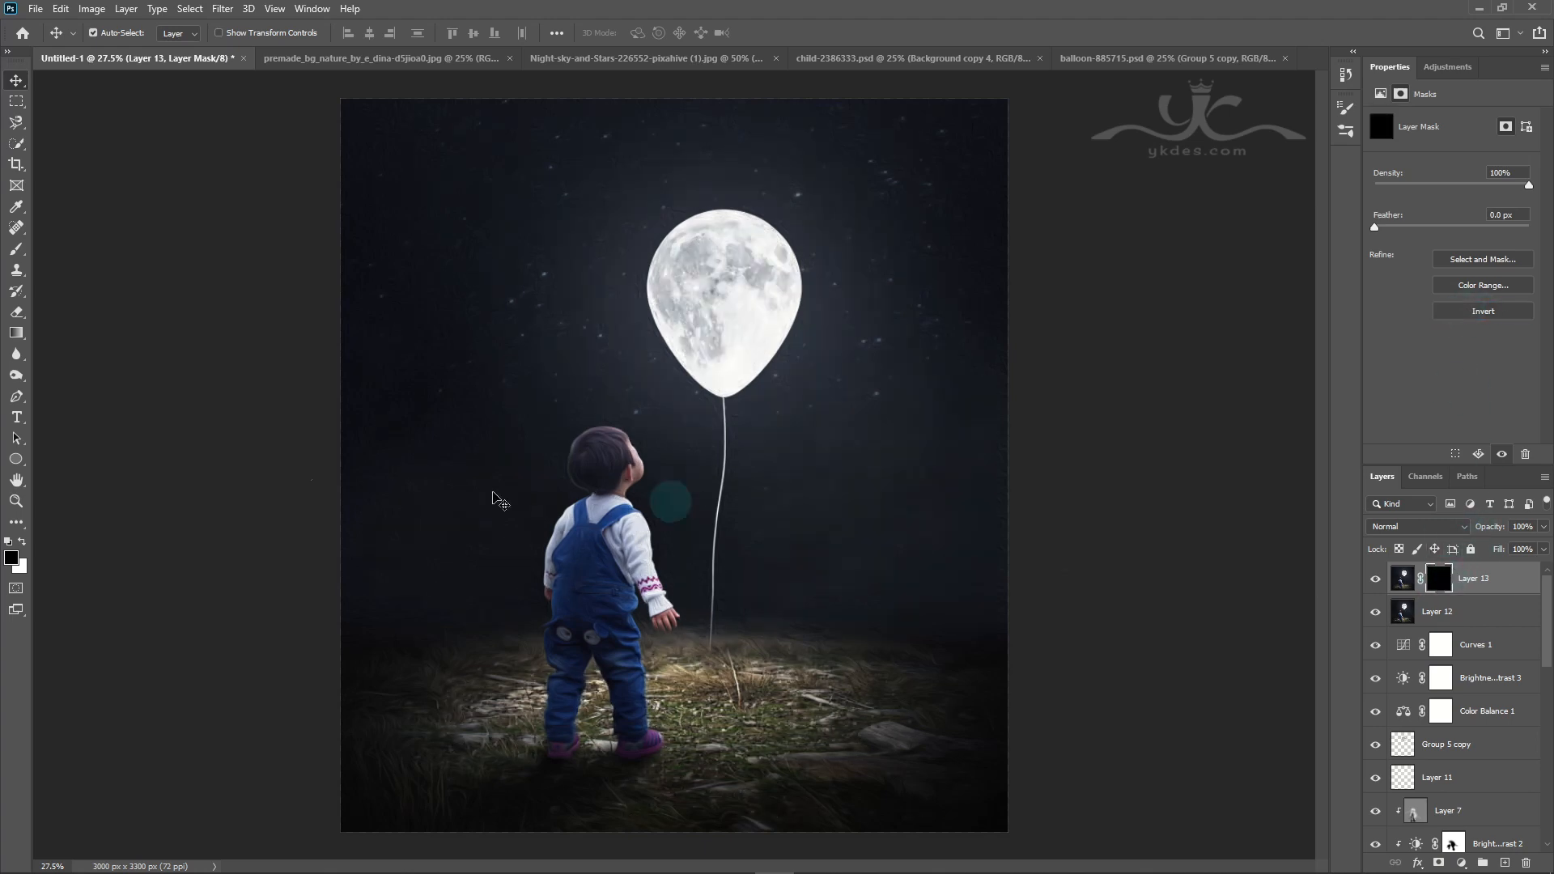
click(16, 248)
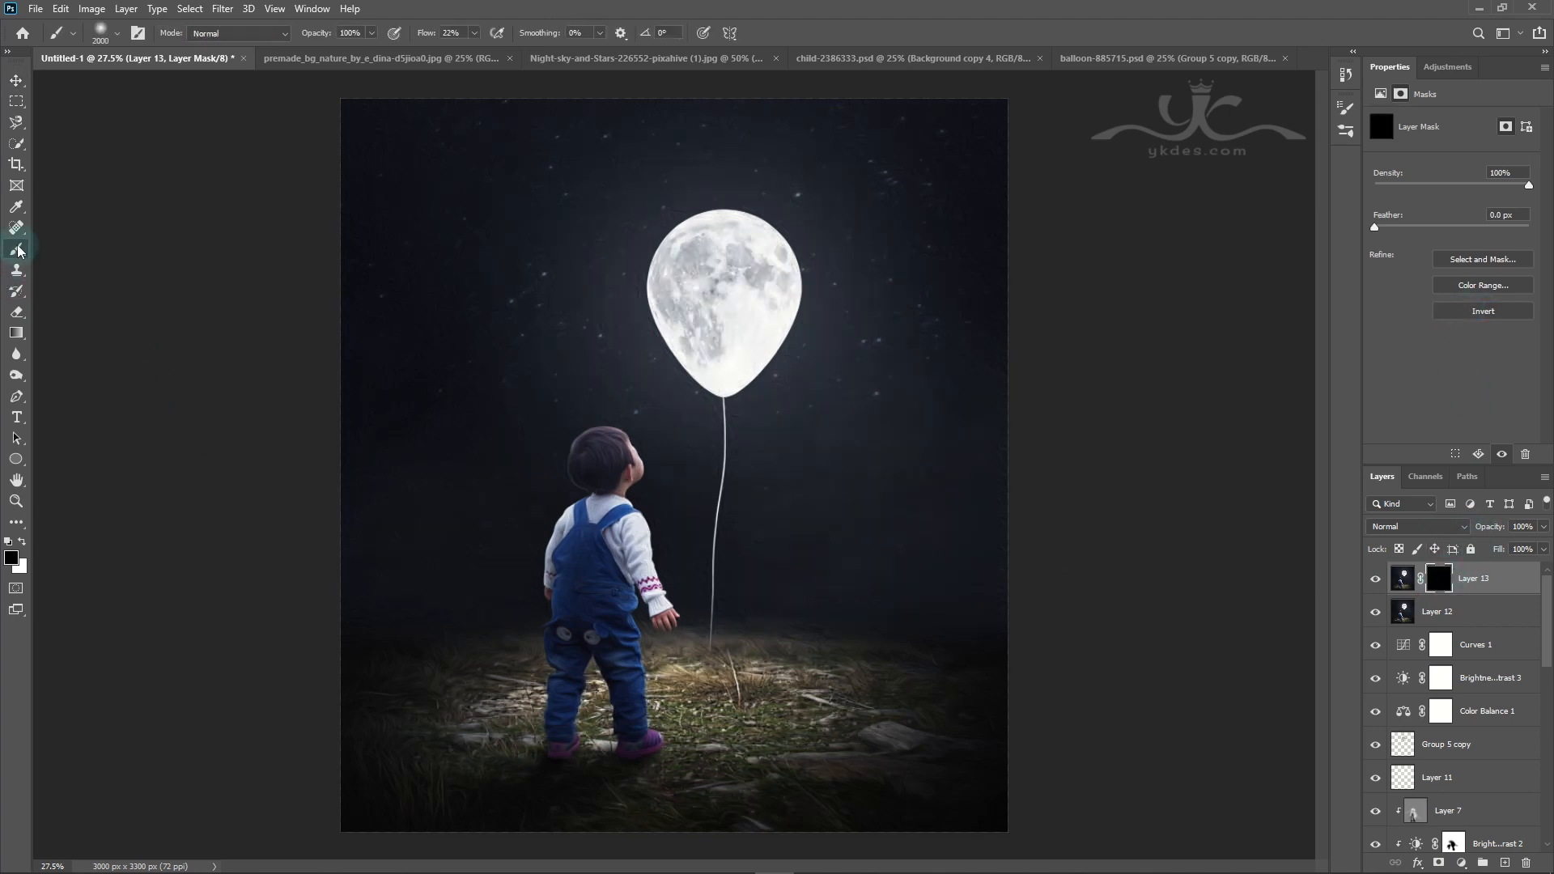
click(22, 541)
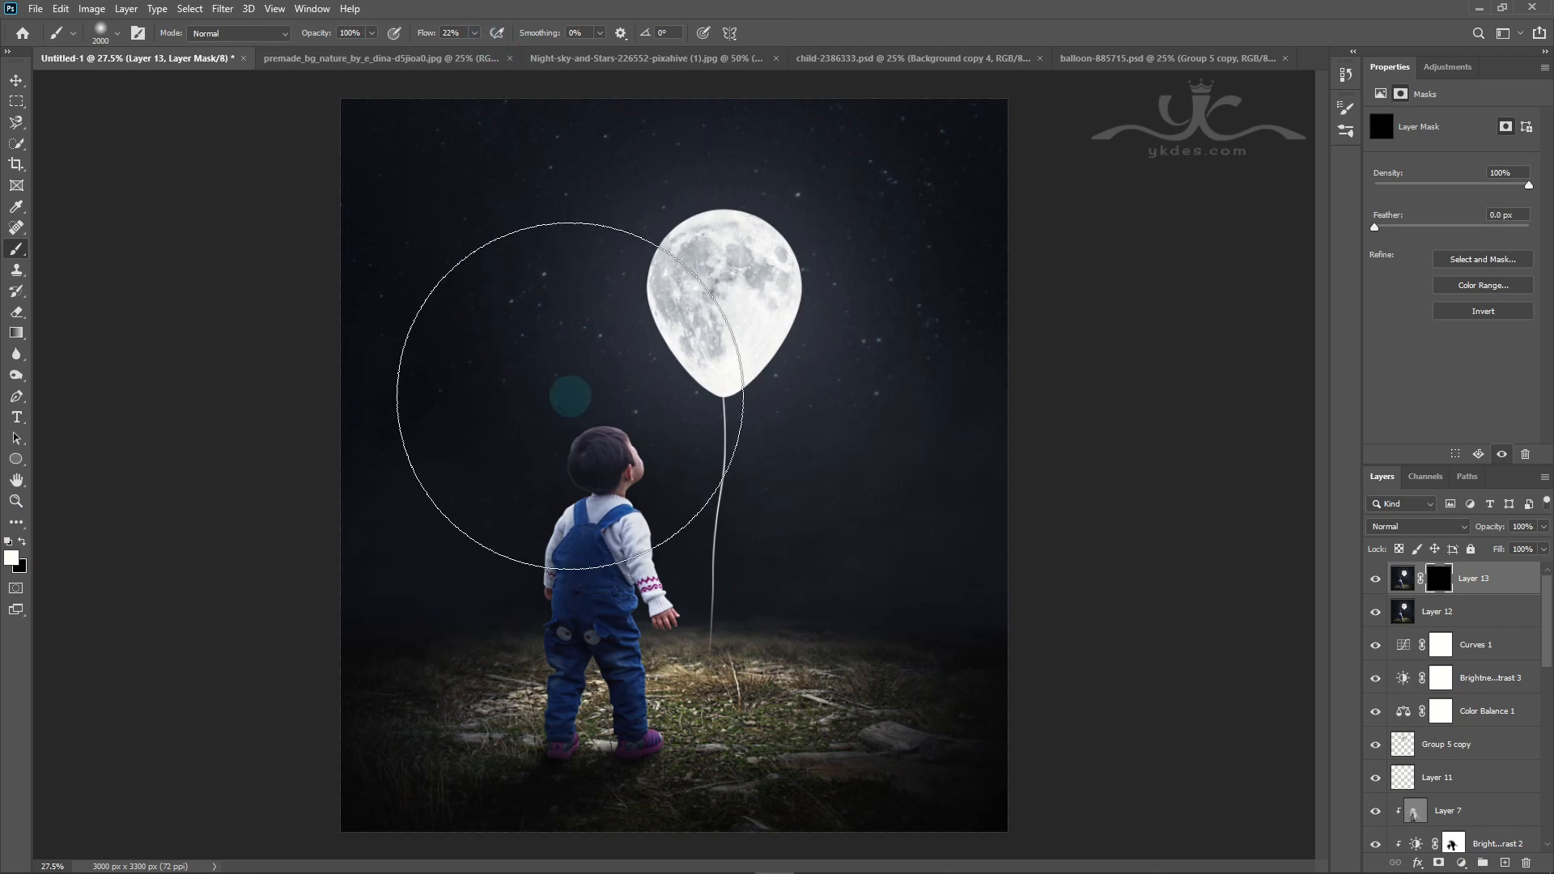
key(bracketleft)
key(bracketleft)
key(bracketleft)
key(bracketleft)
key(bracketleft)
key(bracketleft)
key(bracketleft)
key(bracketleft)
key(bracketleft)
key(bracketleft)
key(bracketleft)
drag(446, 725, 1041, 746)
Step: Paint white on the mask over the child's hair and clothes with a smaller soft brush of about 250 px
key(bracketleft)
key(bracketleft)
key(bracketleft)
key(bracketleft)
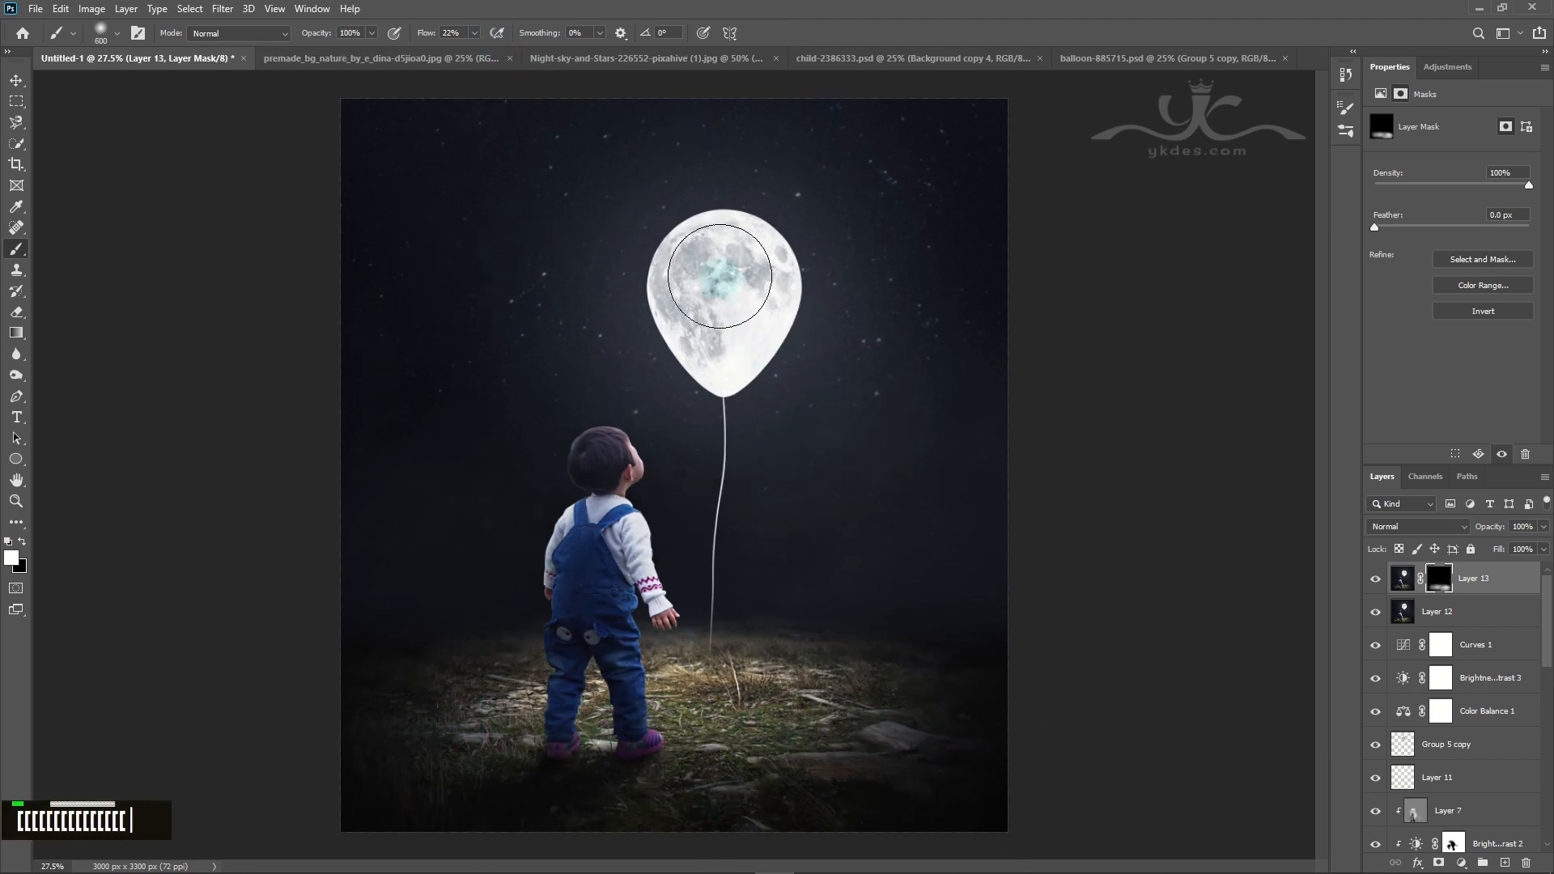
key(bracketleft)
key(bracketleft)
key(bracketleft)
key(bracketleft)
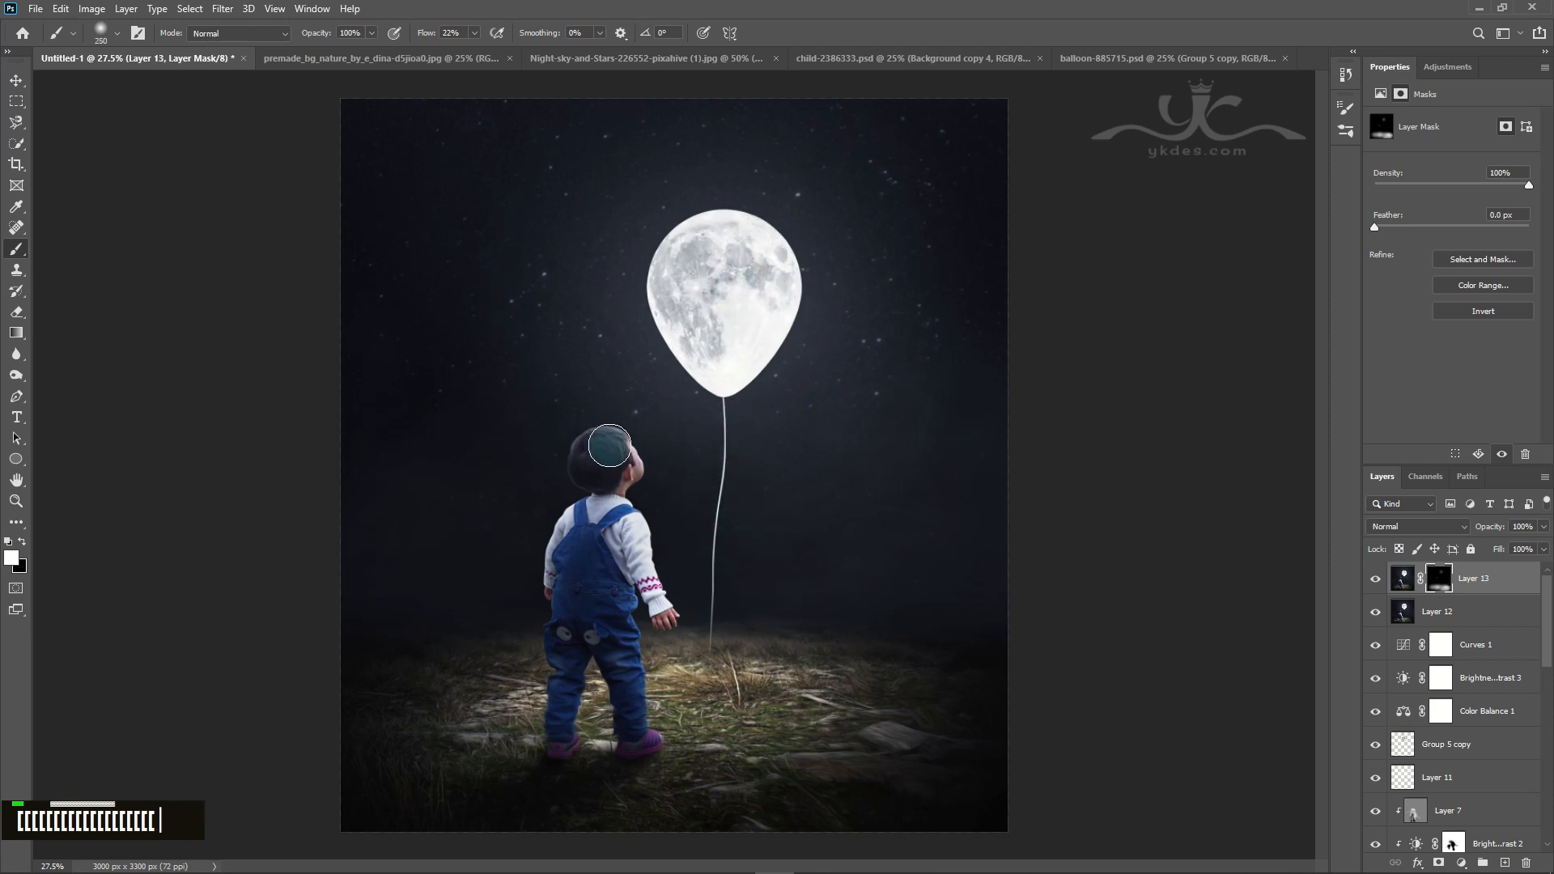
double_click(606, 454)
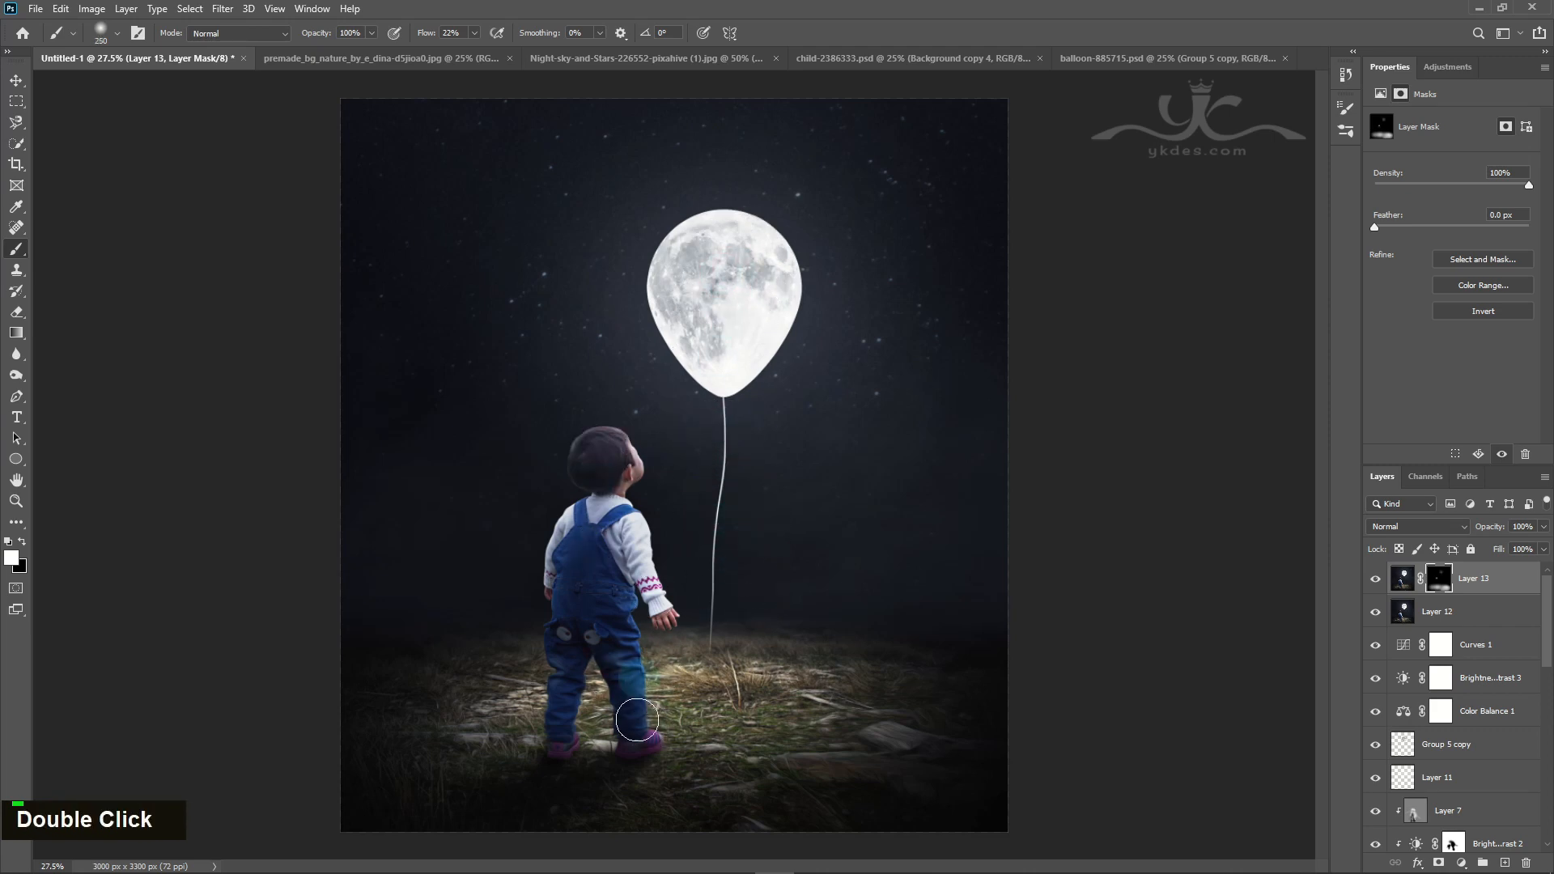
mouse_move(614, 769)
mouse_down()
mouse_move(592, 647)
mouse_move(618, 547)
mouse_up()
mouse_move(589, 597)
mouse_down()
mouse_move(562, 769)
mouse_move(587, 684)
mouse_up()
Step: Reveal more oil-paint effect on the grass left of the child with a 600–700 px brush, and lower the layer's opacity to 68%
key(bracketright)
key(bracketright)
key(bracketright)
key(bracketright)
key(bracketright)
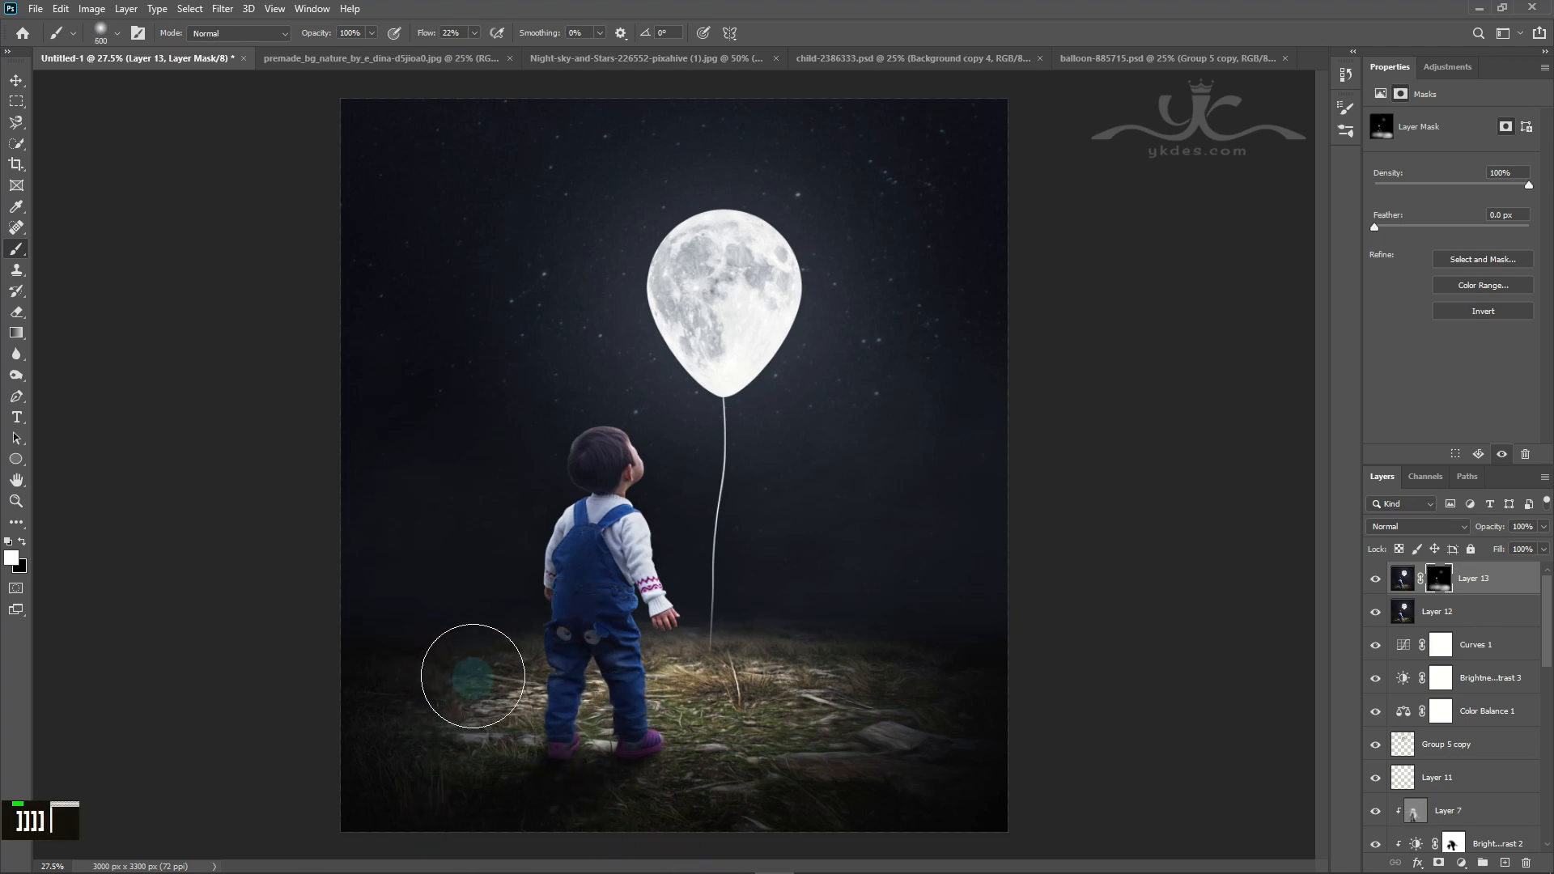
double_click(450, 696)
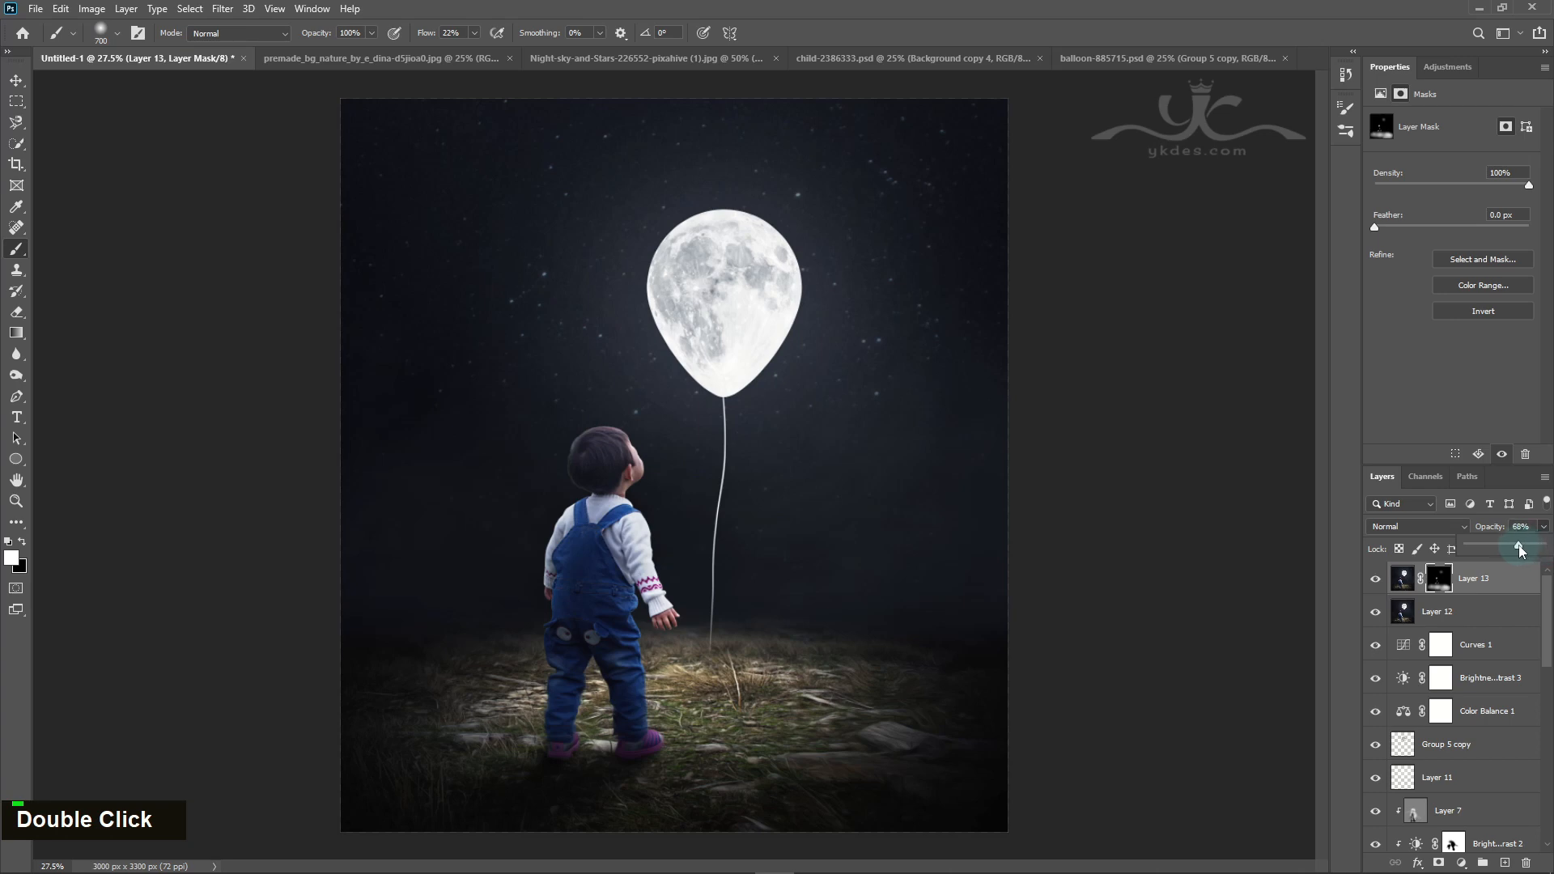
click(1376, 580)
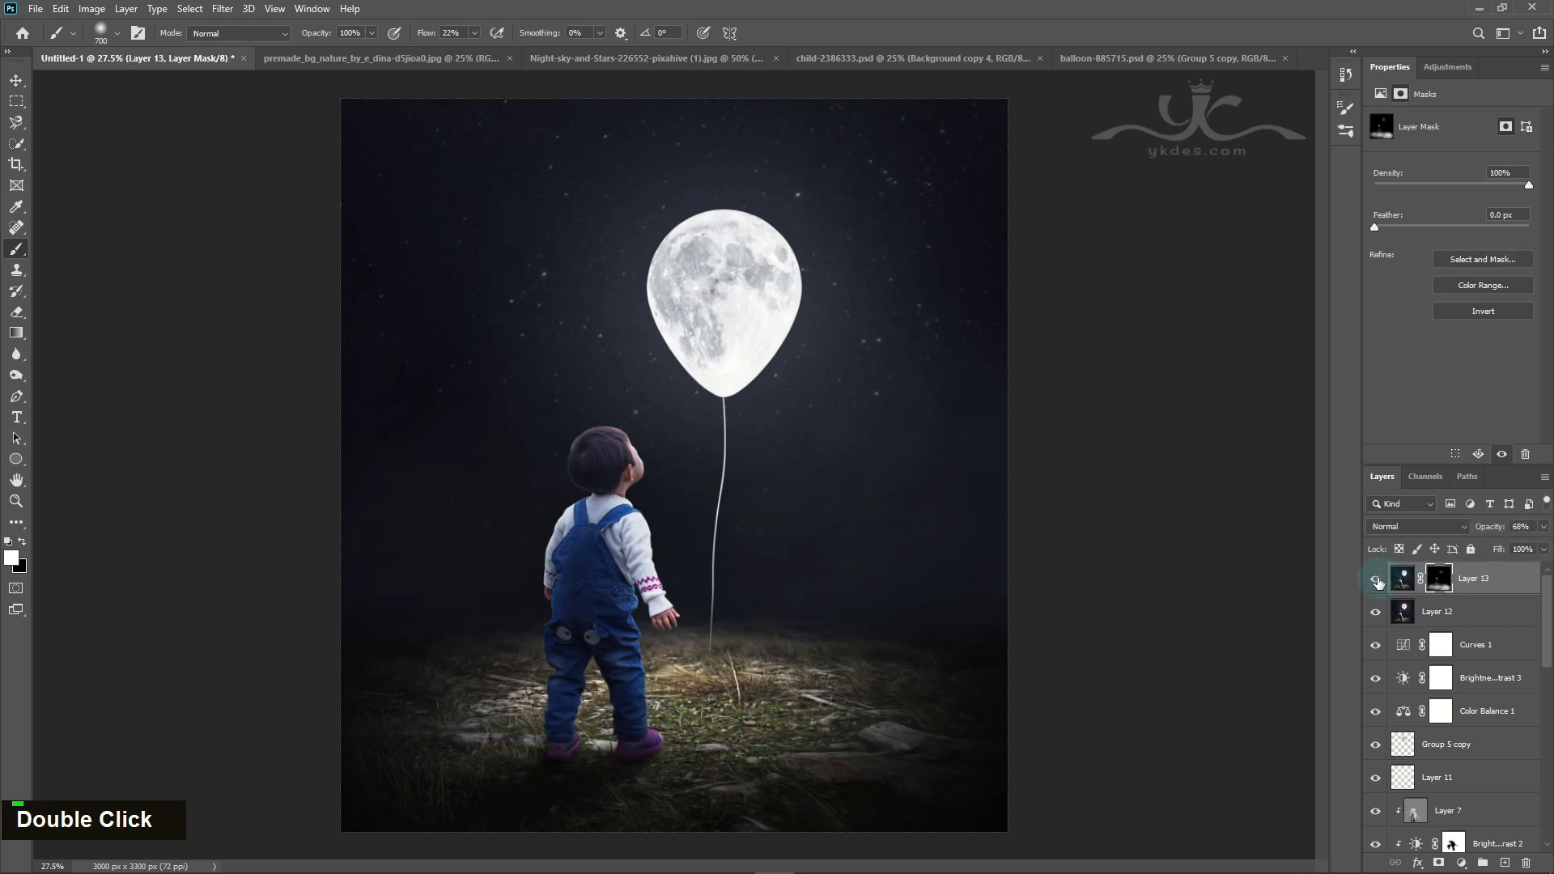
Step: Stamp the visible artwork into a new layer above the masked oil-paint layer and switch to the Move tool
click(1505, 863)
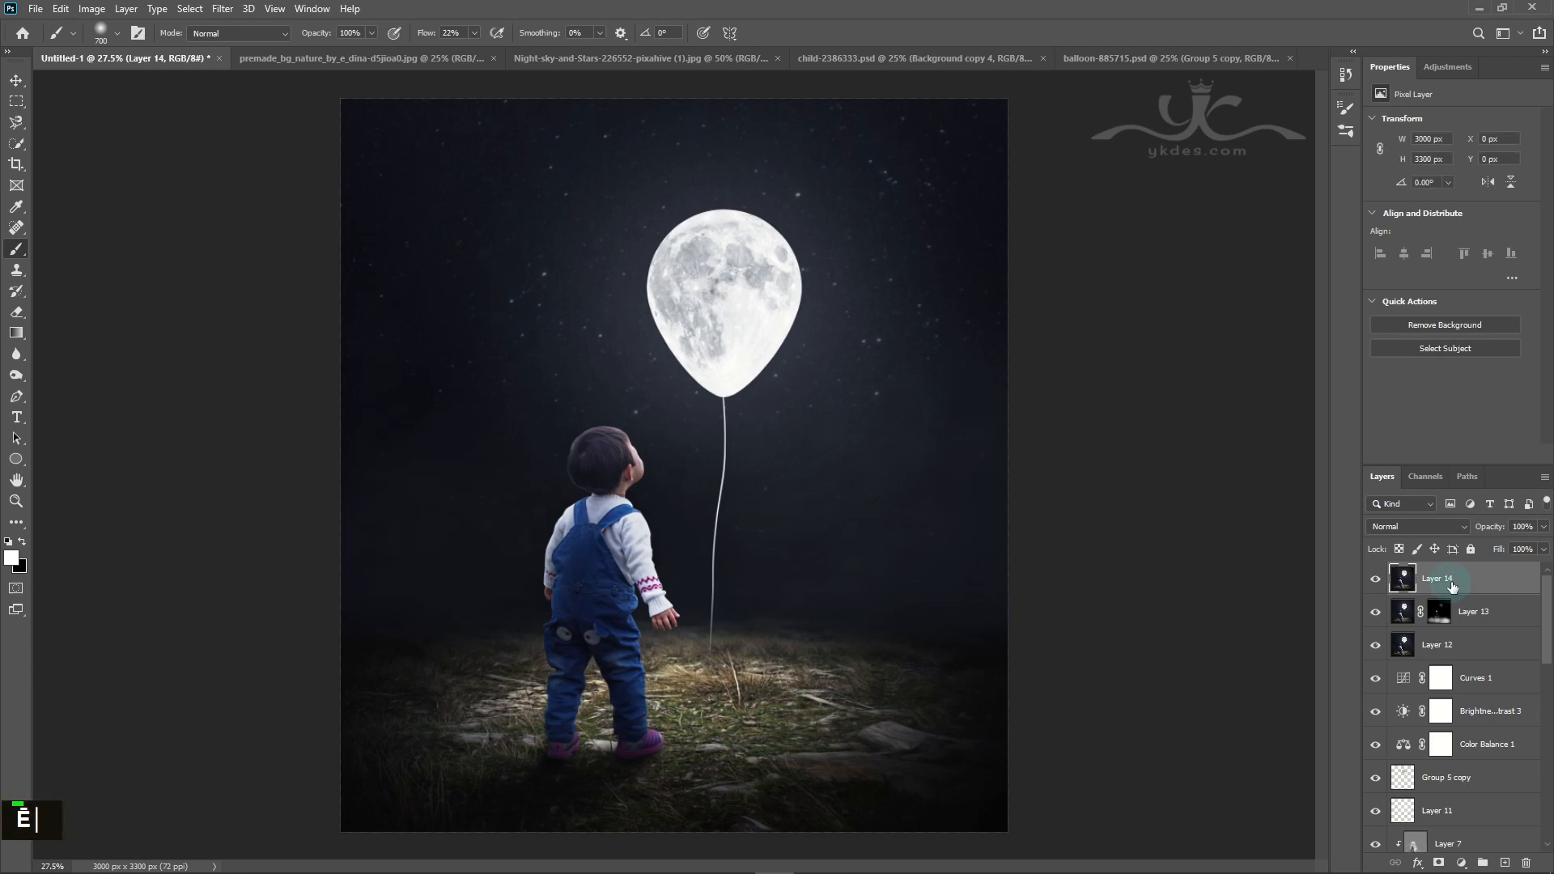
key(v)
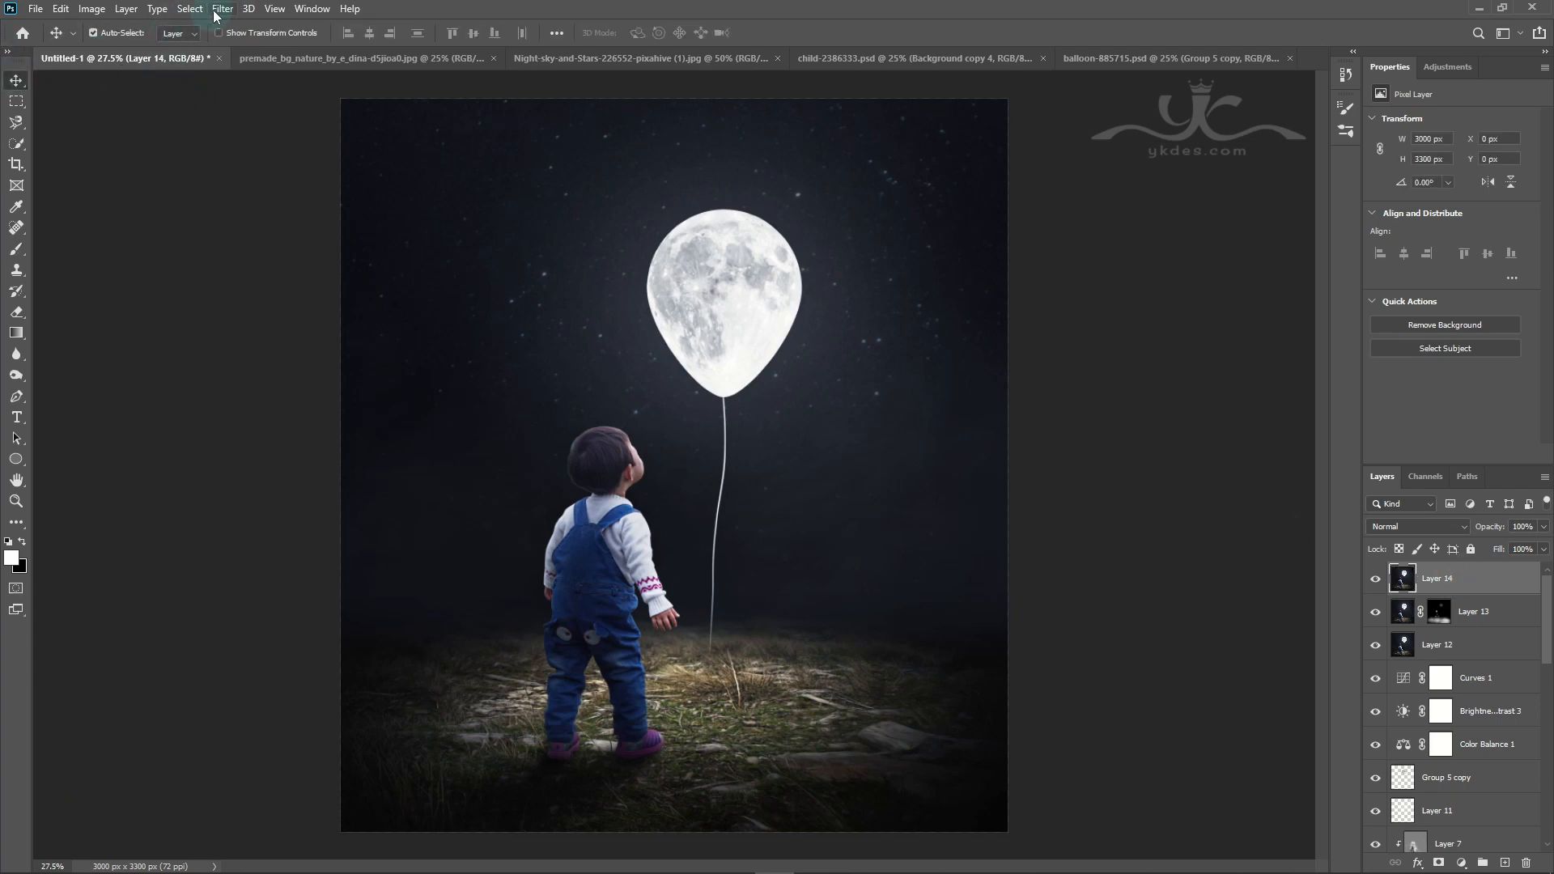
Step: Open the stamped top layer in the Color Efex Pro 4 filter and use Brilliance / Warmth with warmth at -20%
click(217, 15)
mouse_move(356, 354)
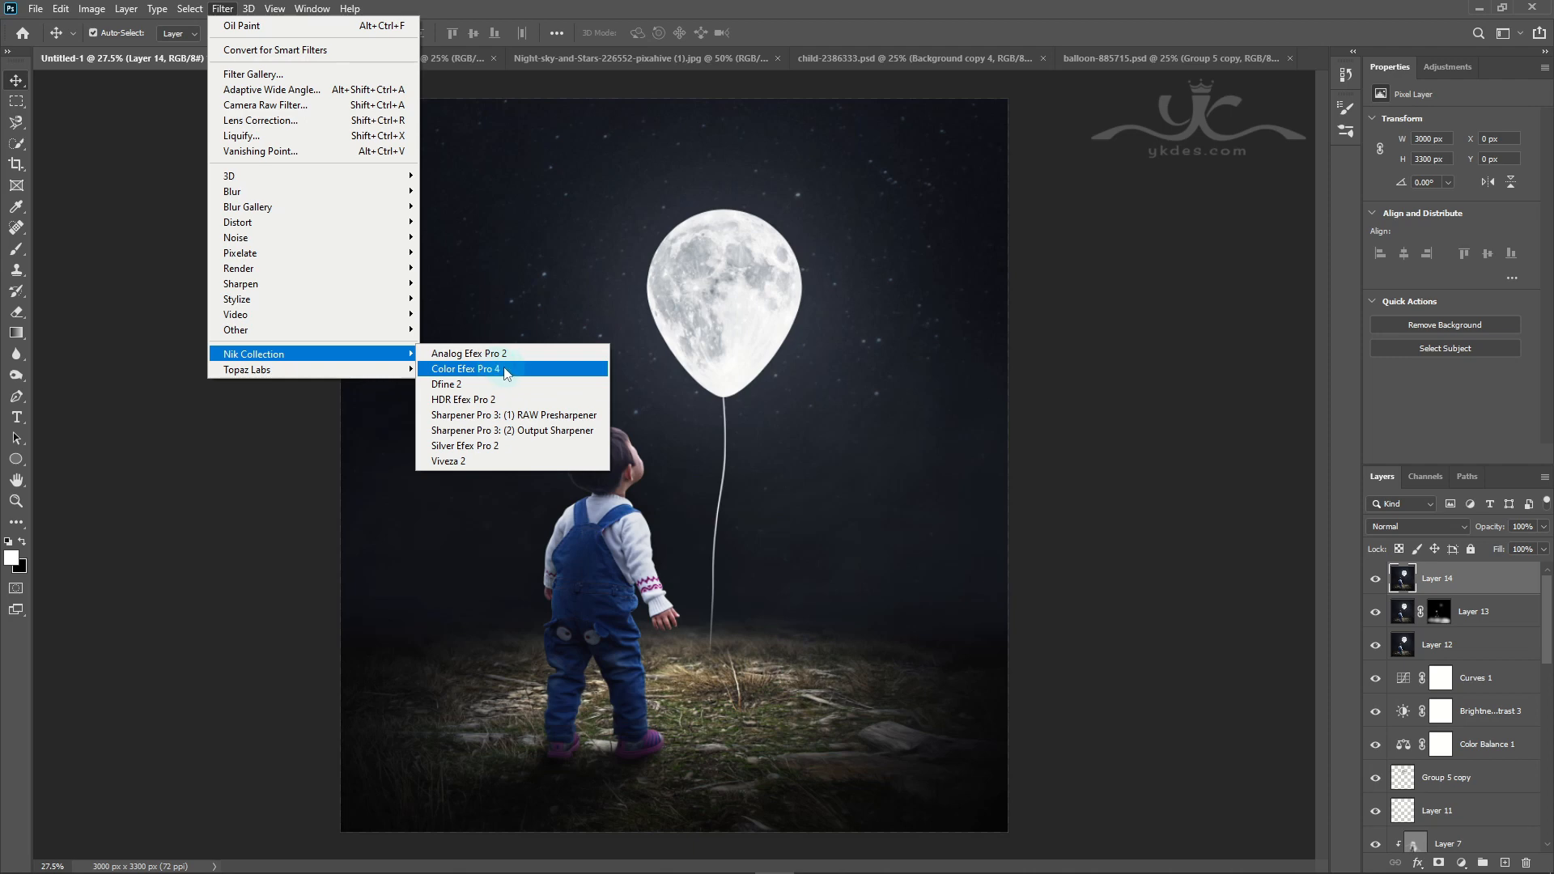
click(504, 368)
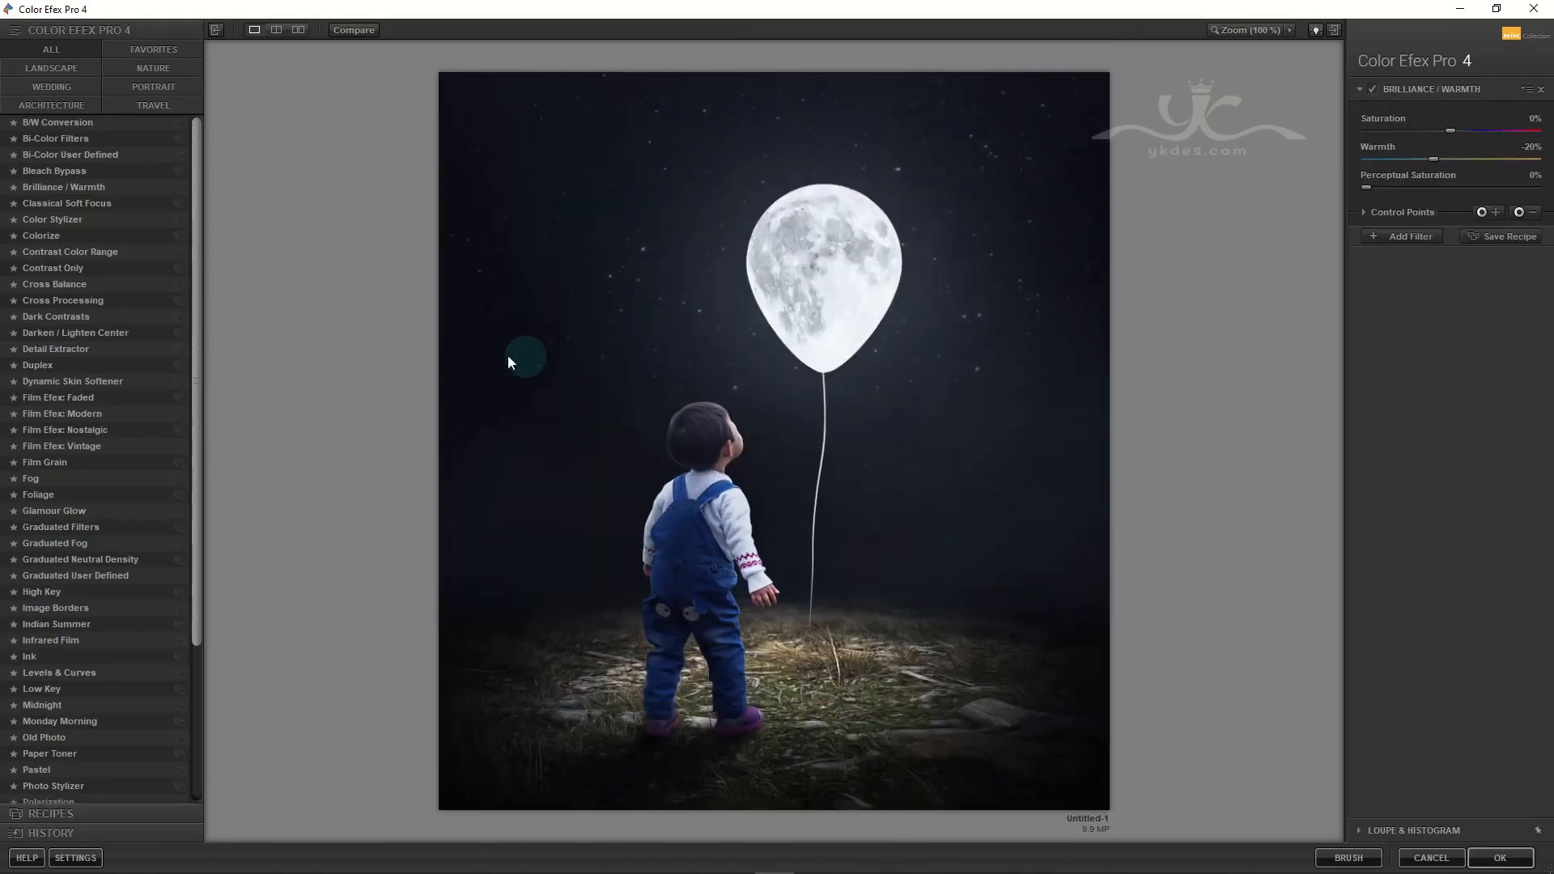
click(63, 187)
Step: Add a Cross Processing filter using method B10 at 20% strength
click(1408, 236)
click(101, 303)
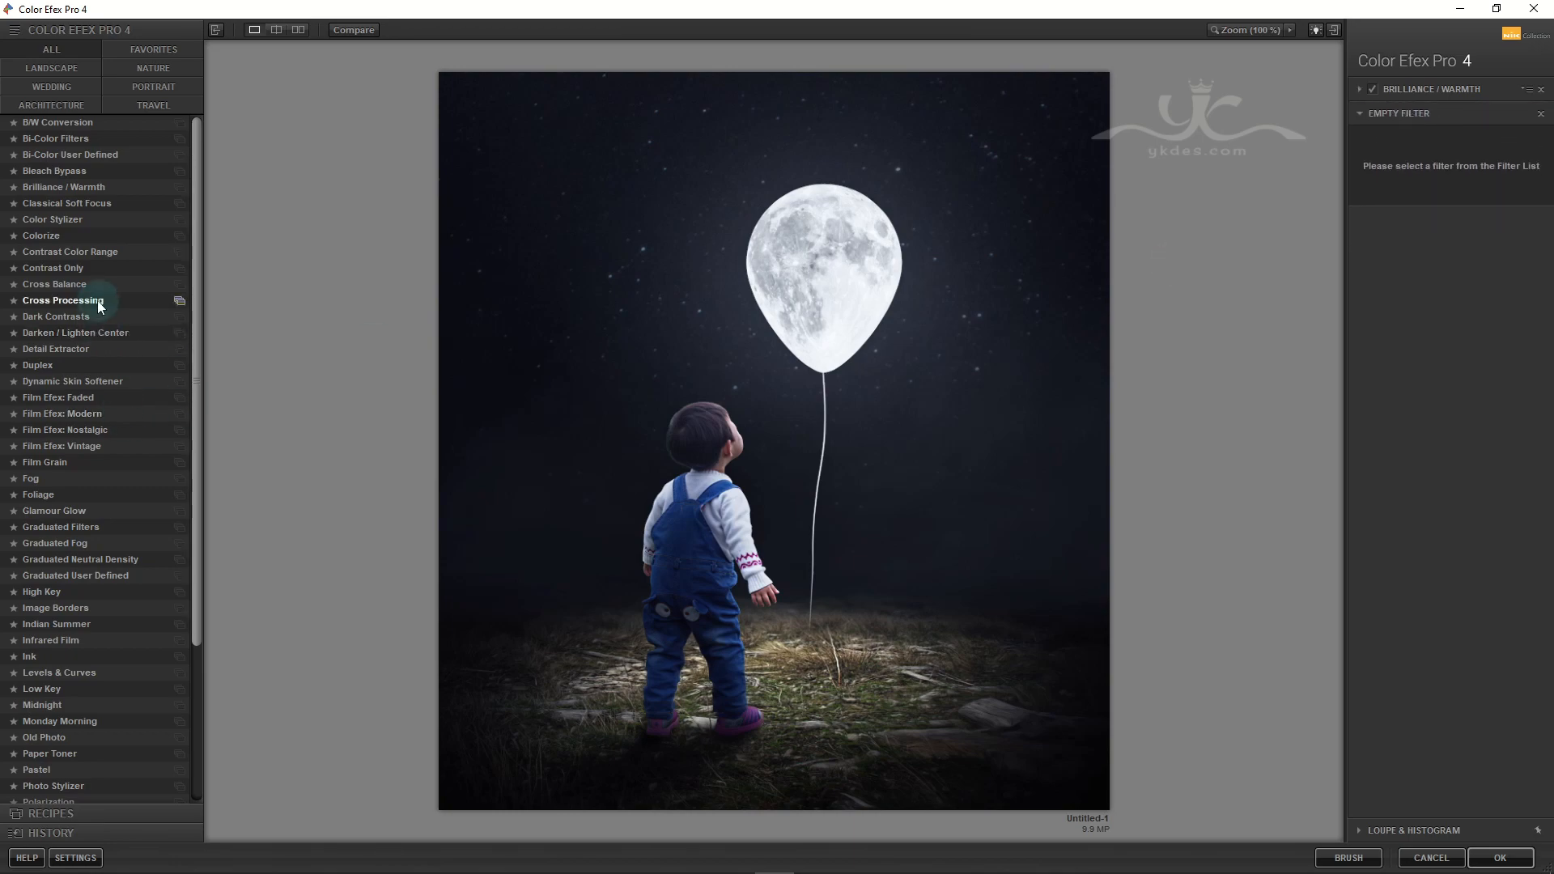
click(1486, 150)
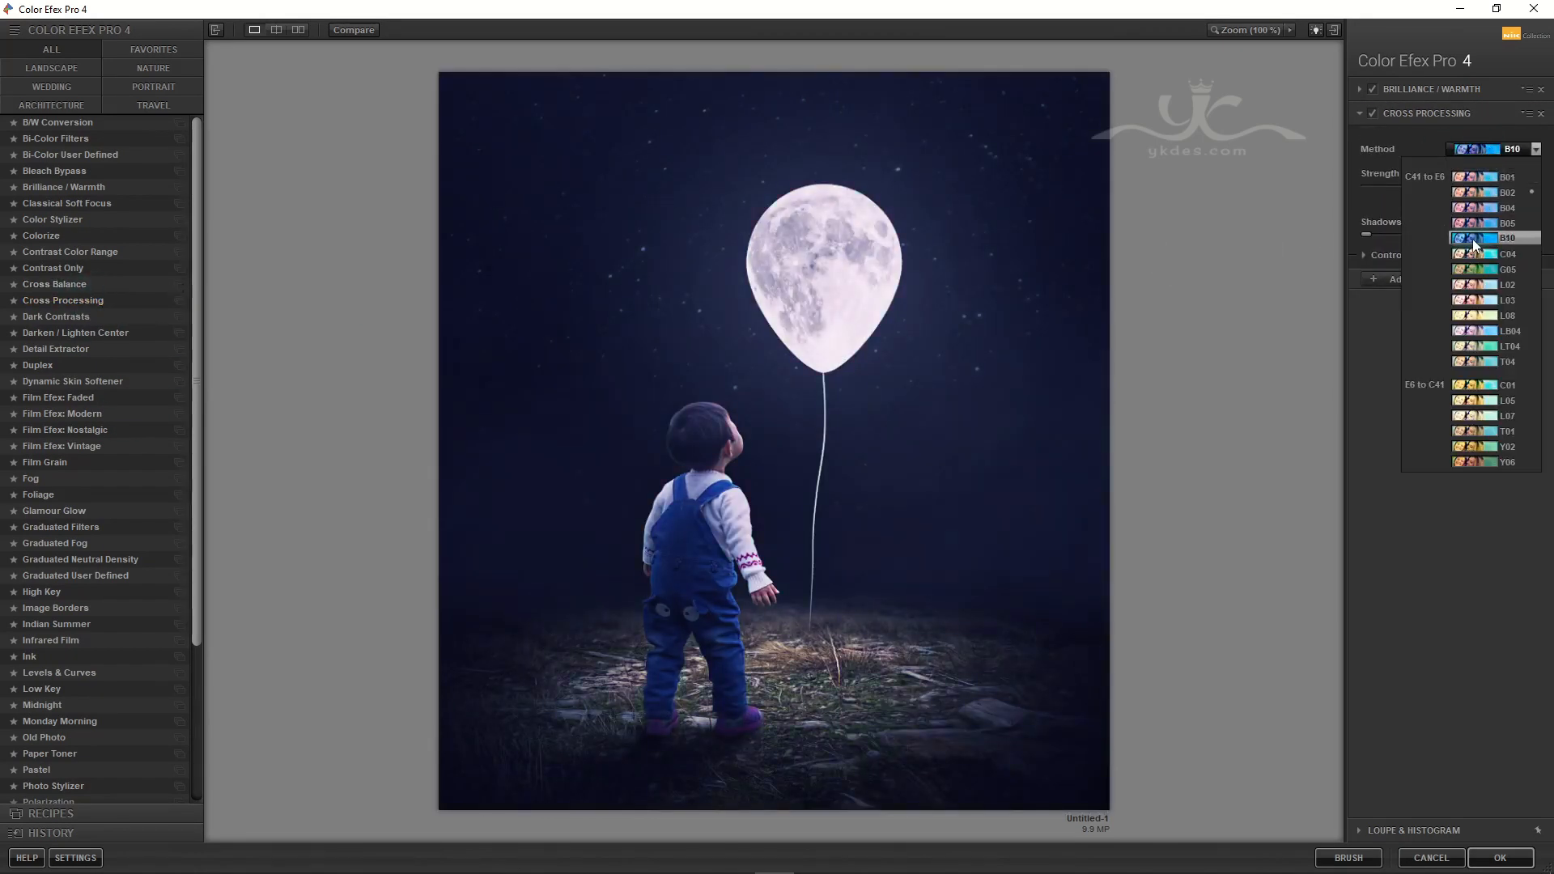
click(1475, 238)
drag(1420, 190, 1410, 187)
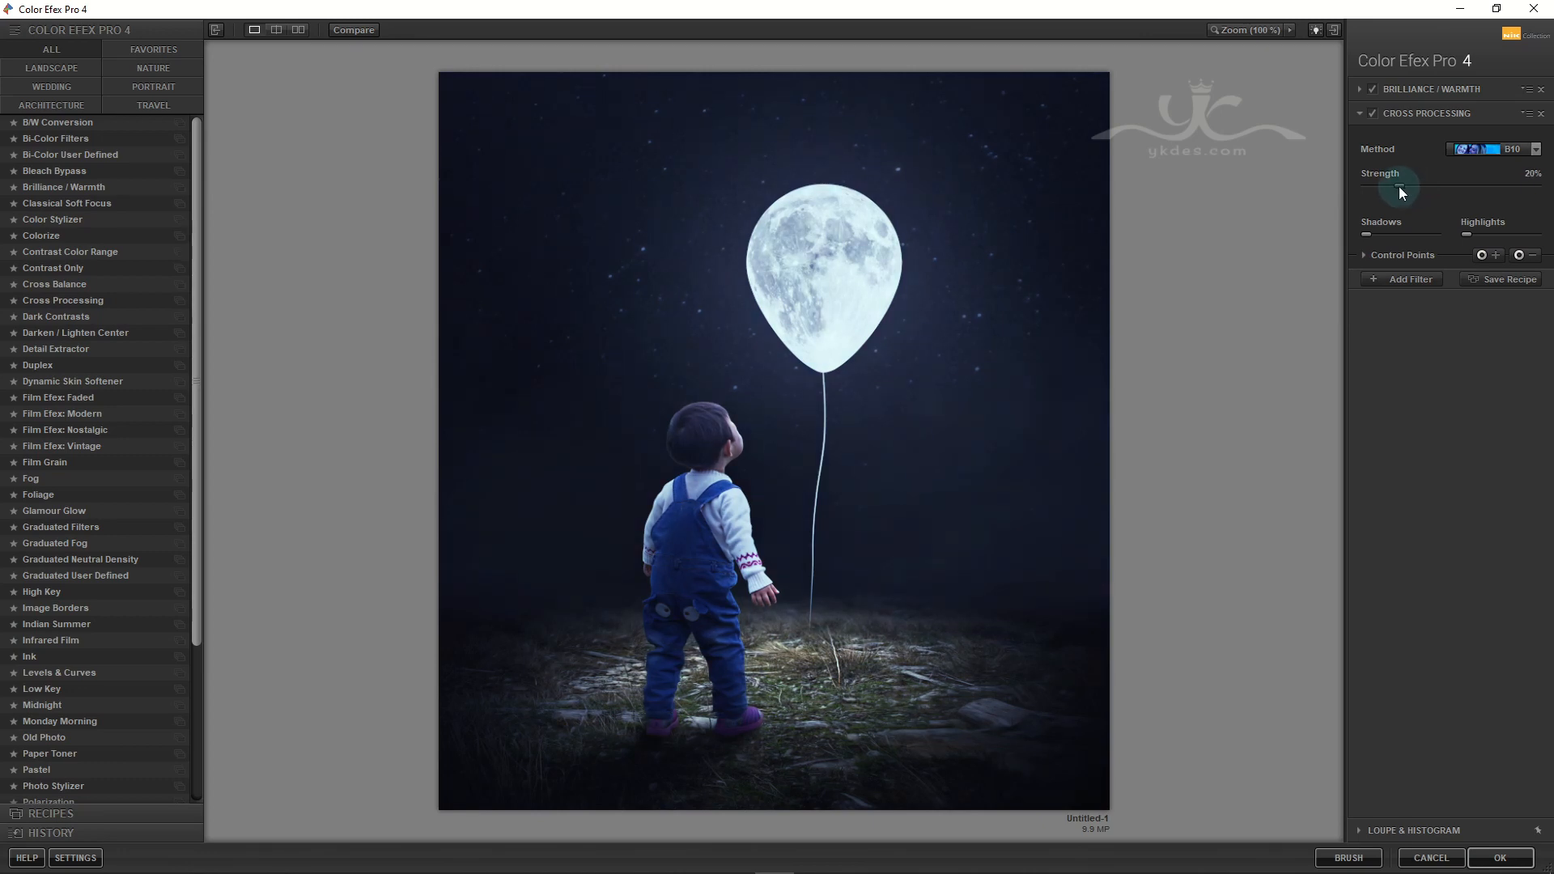
Step: Add a Glamour Glow filter with 21% glow and -29% saturation, fine-tune its glow warmth, and apply the filter stack
click(1403, 280)
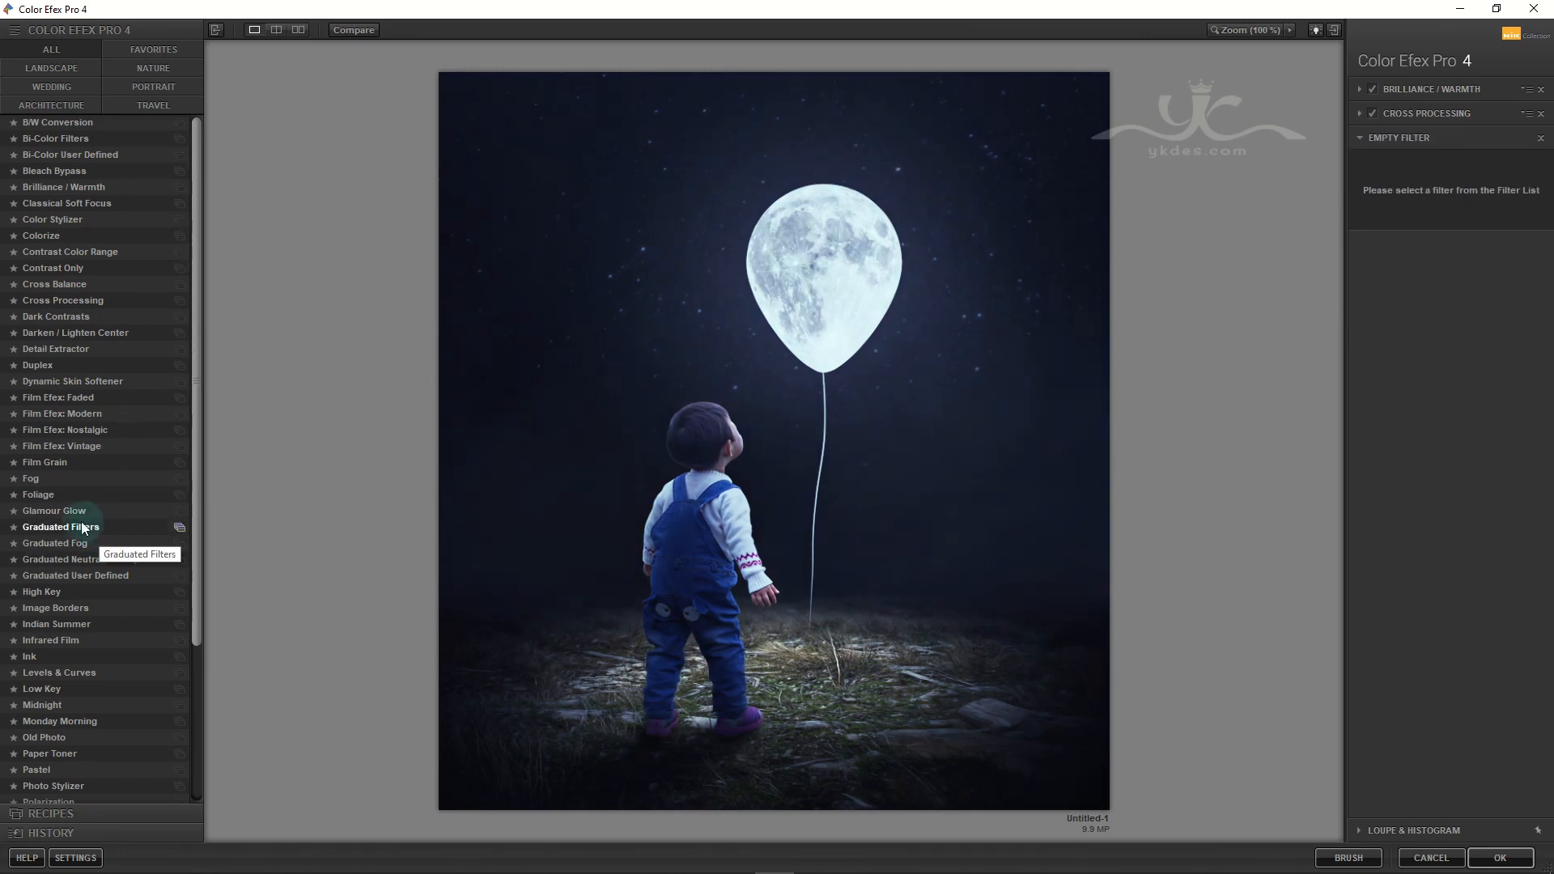
click(56, 511)
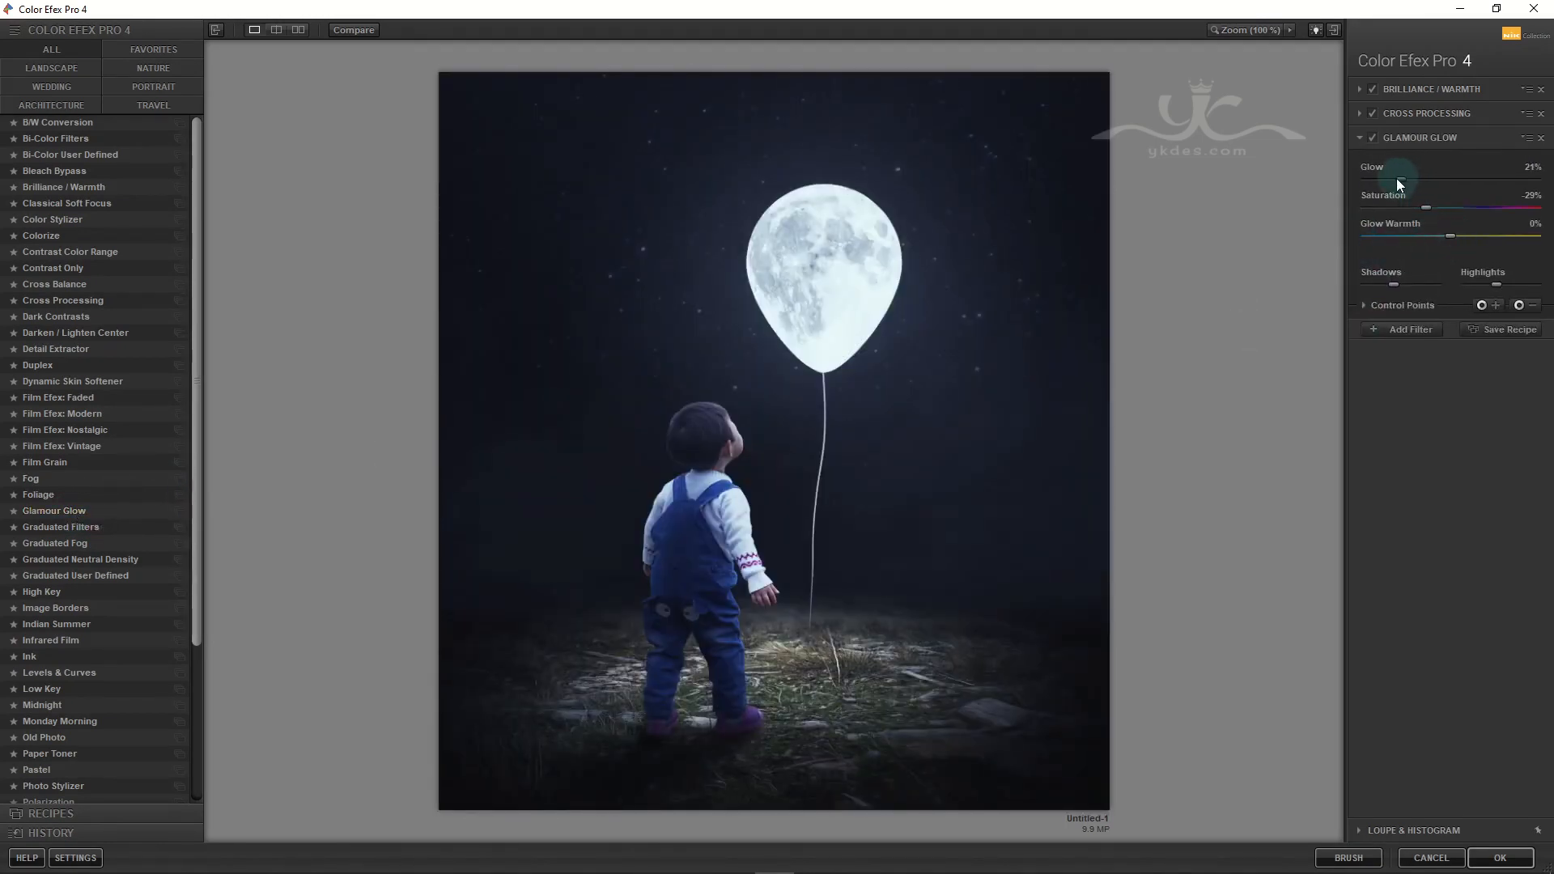
drag(1446, 238, 1458, 235)
click(1500, 858)
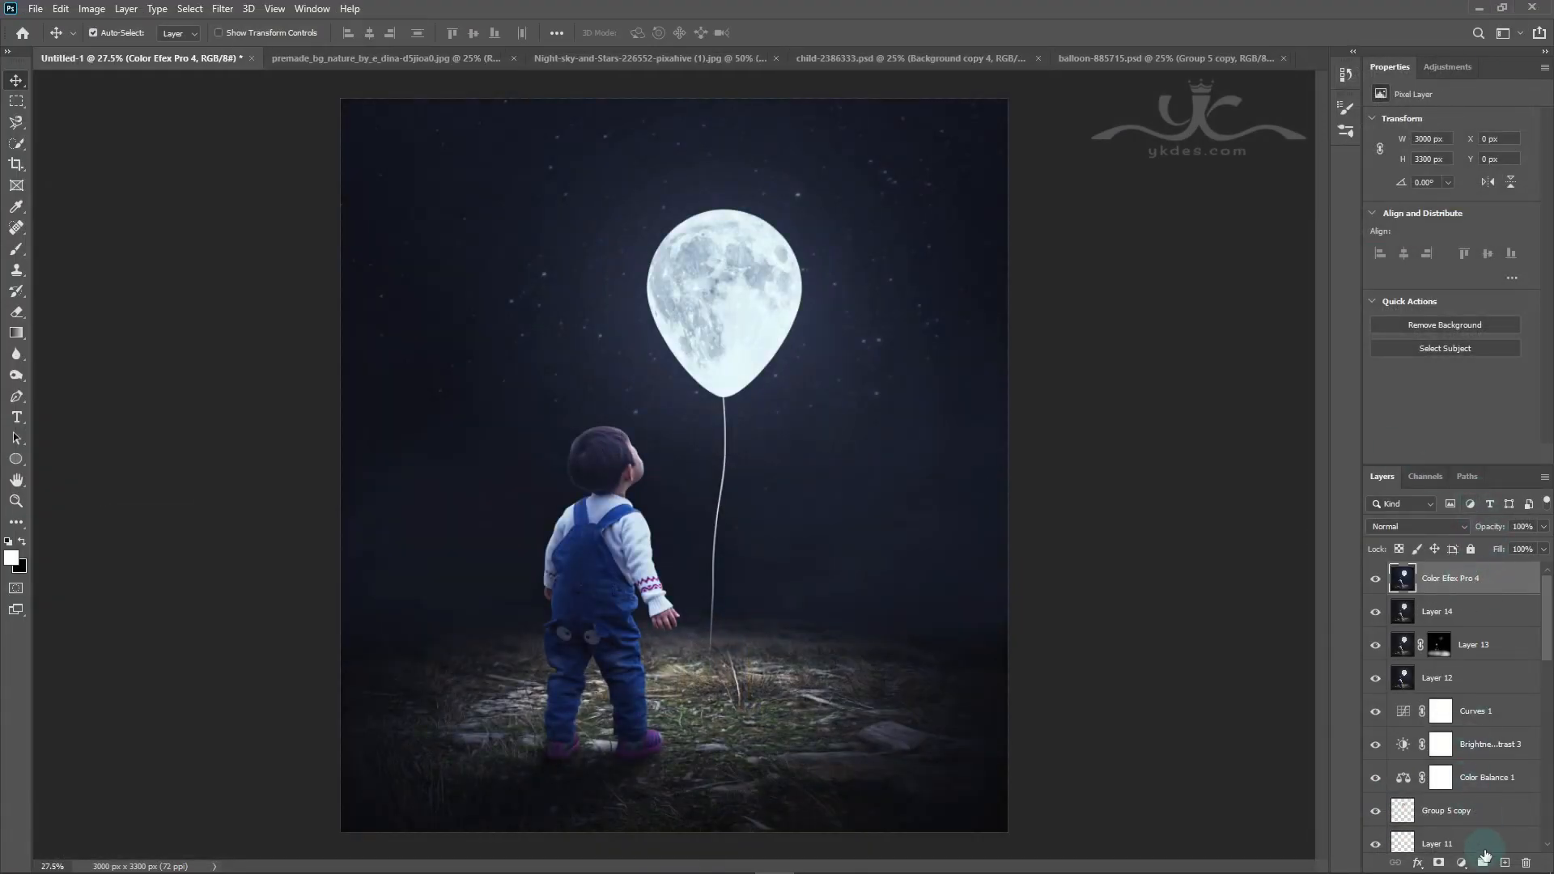
Step: Add an Exposure adjustment layer above the Color Efex Pro 4 layer with exposure at +0.45
click(1461, 863)
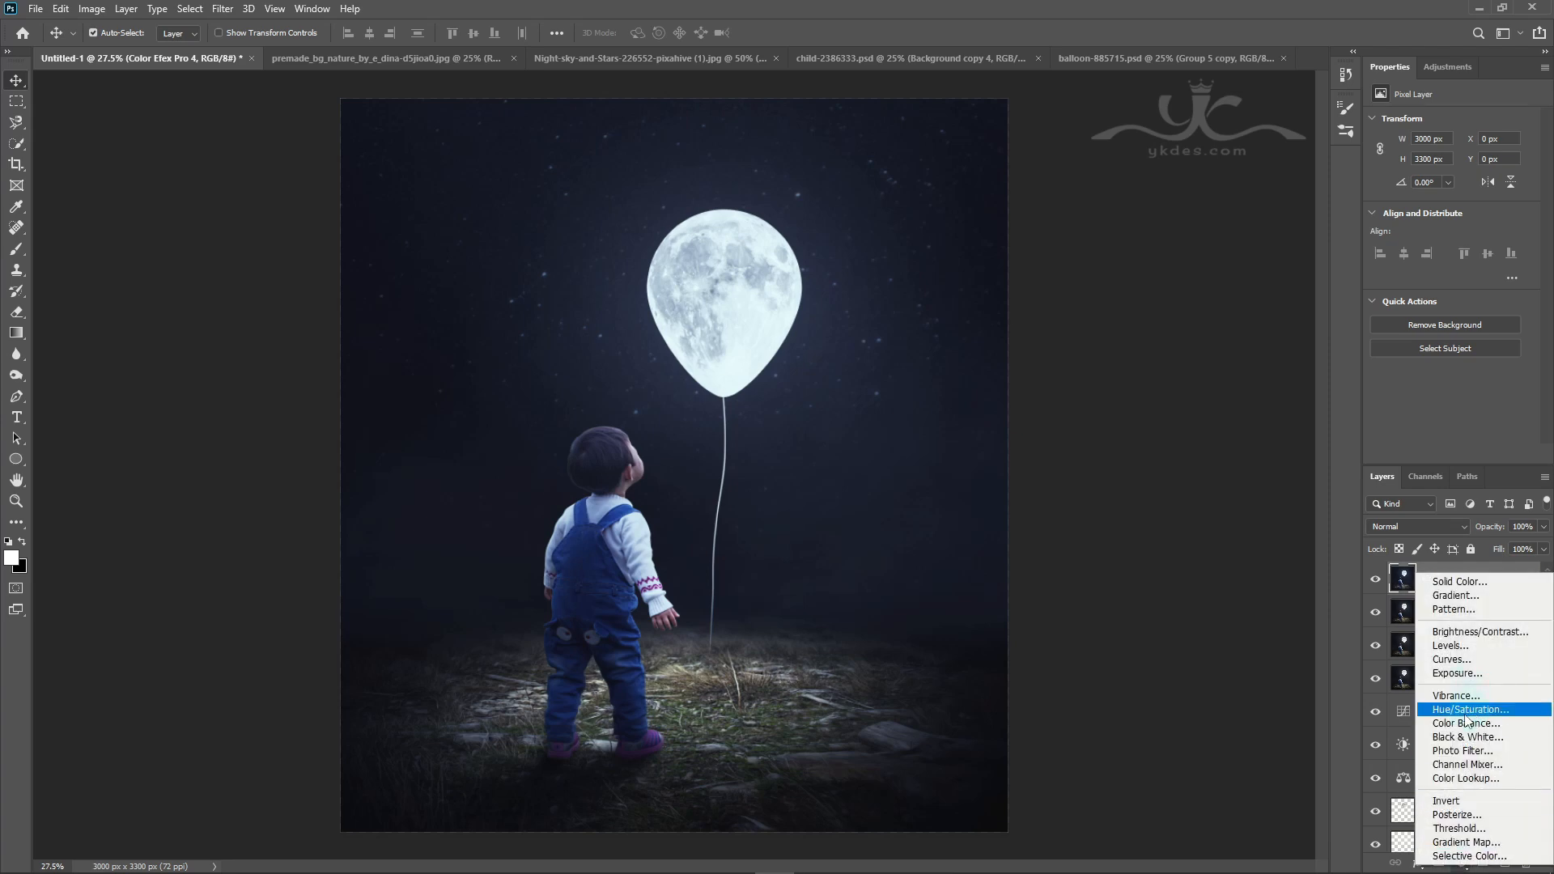
click(1455, 672)
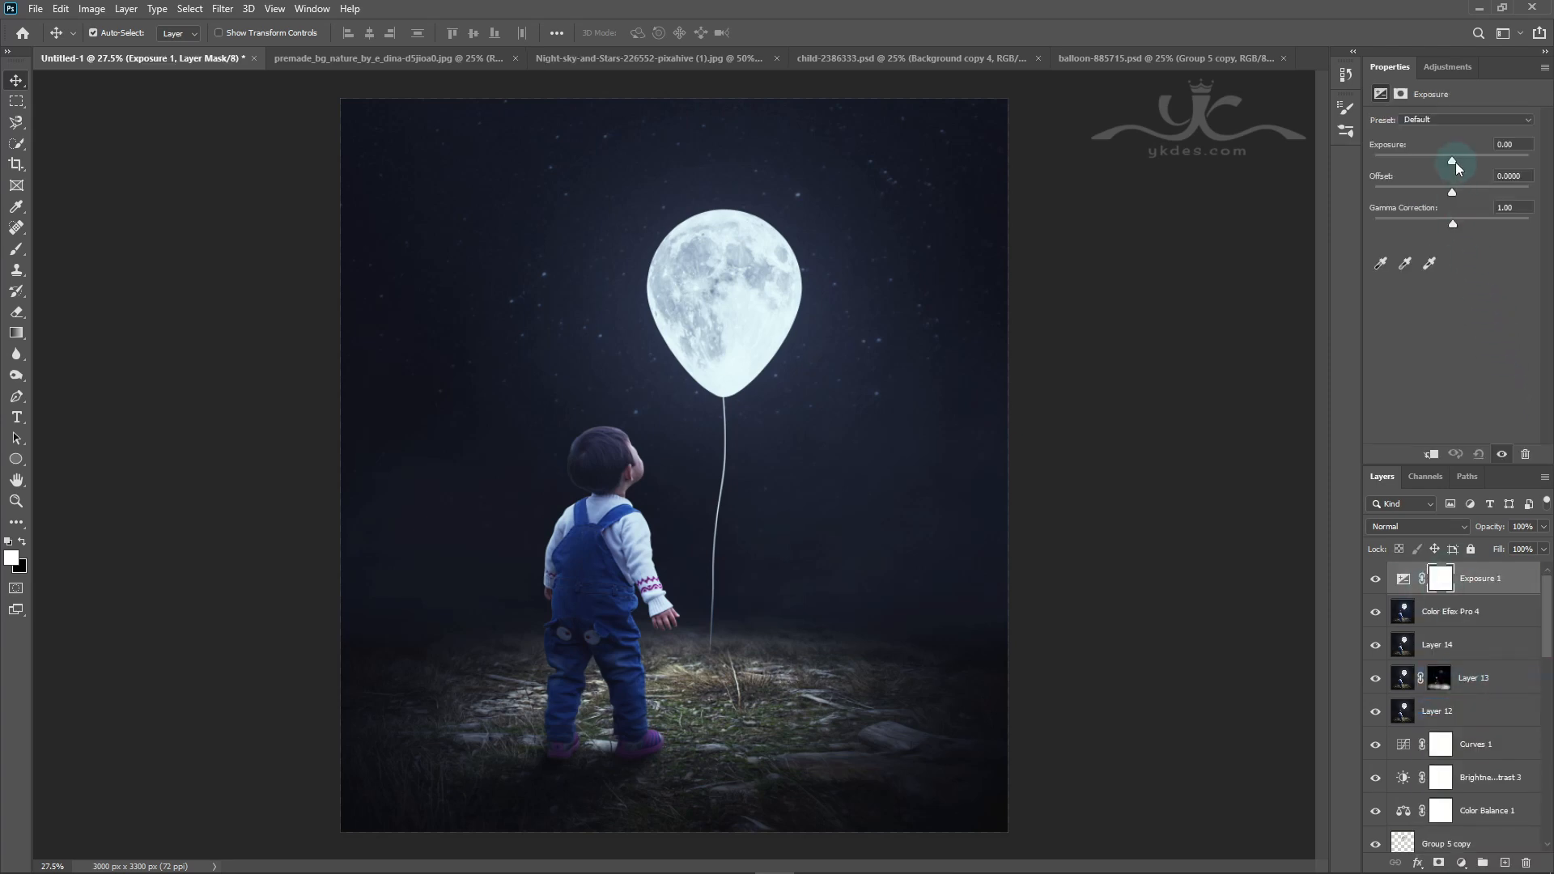
drag(1452, 162, 1458, 169)
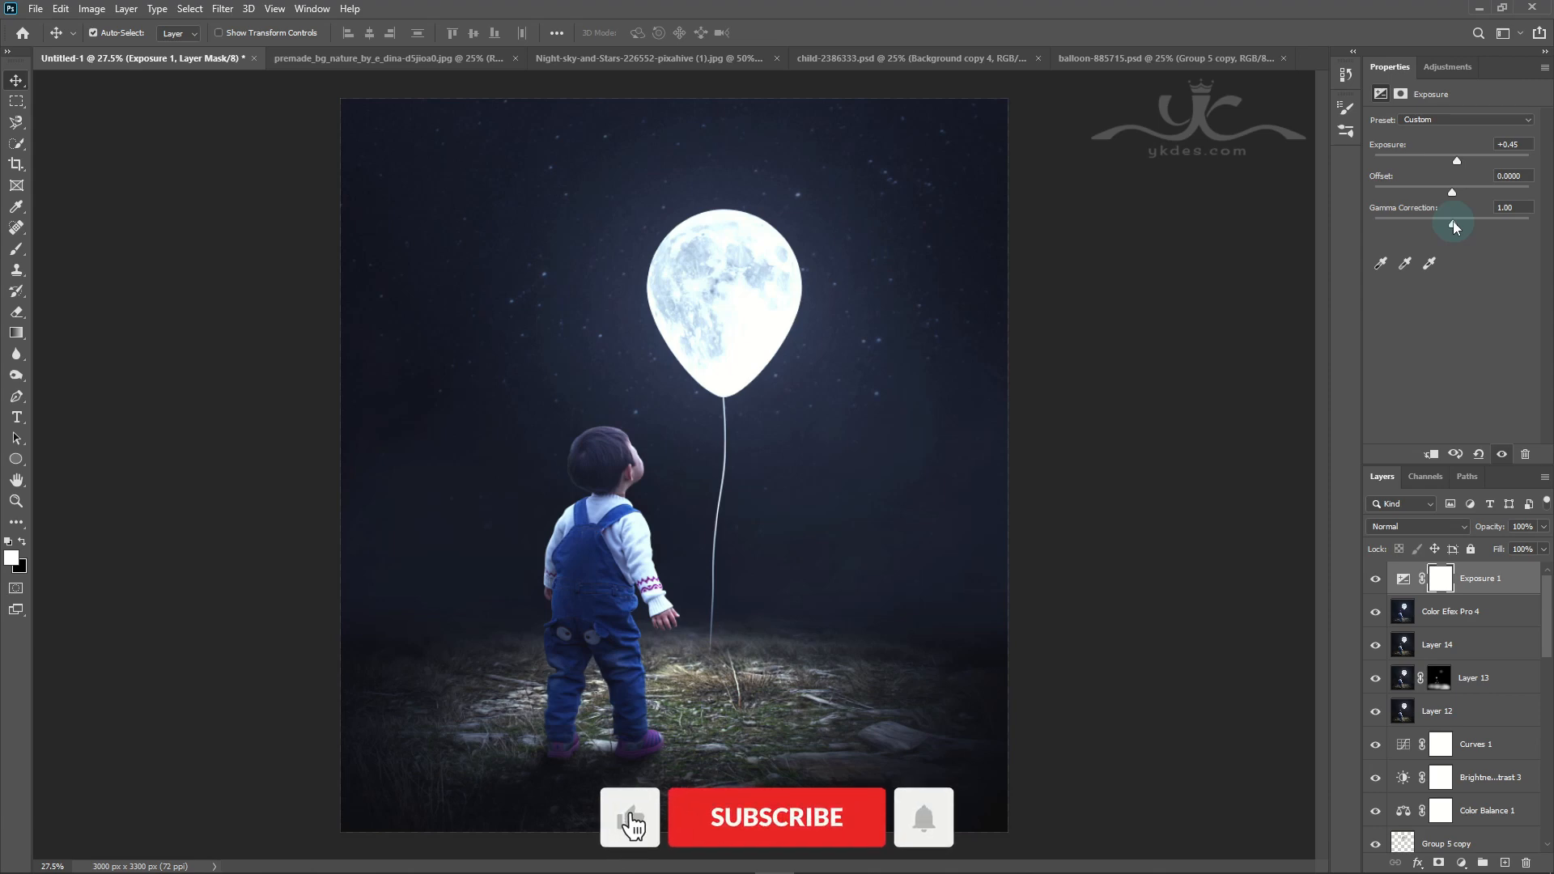
click(1373, 579)
Step: Paint black on the Exposure layer's mask over the middle of the moon with a soft 700 px brush at 66% flow
click(1440, 580)
click(16, 250)
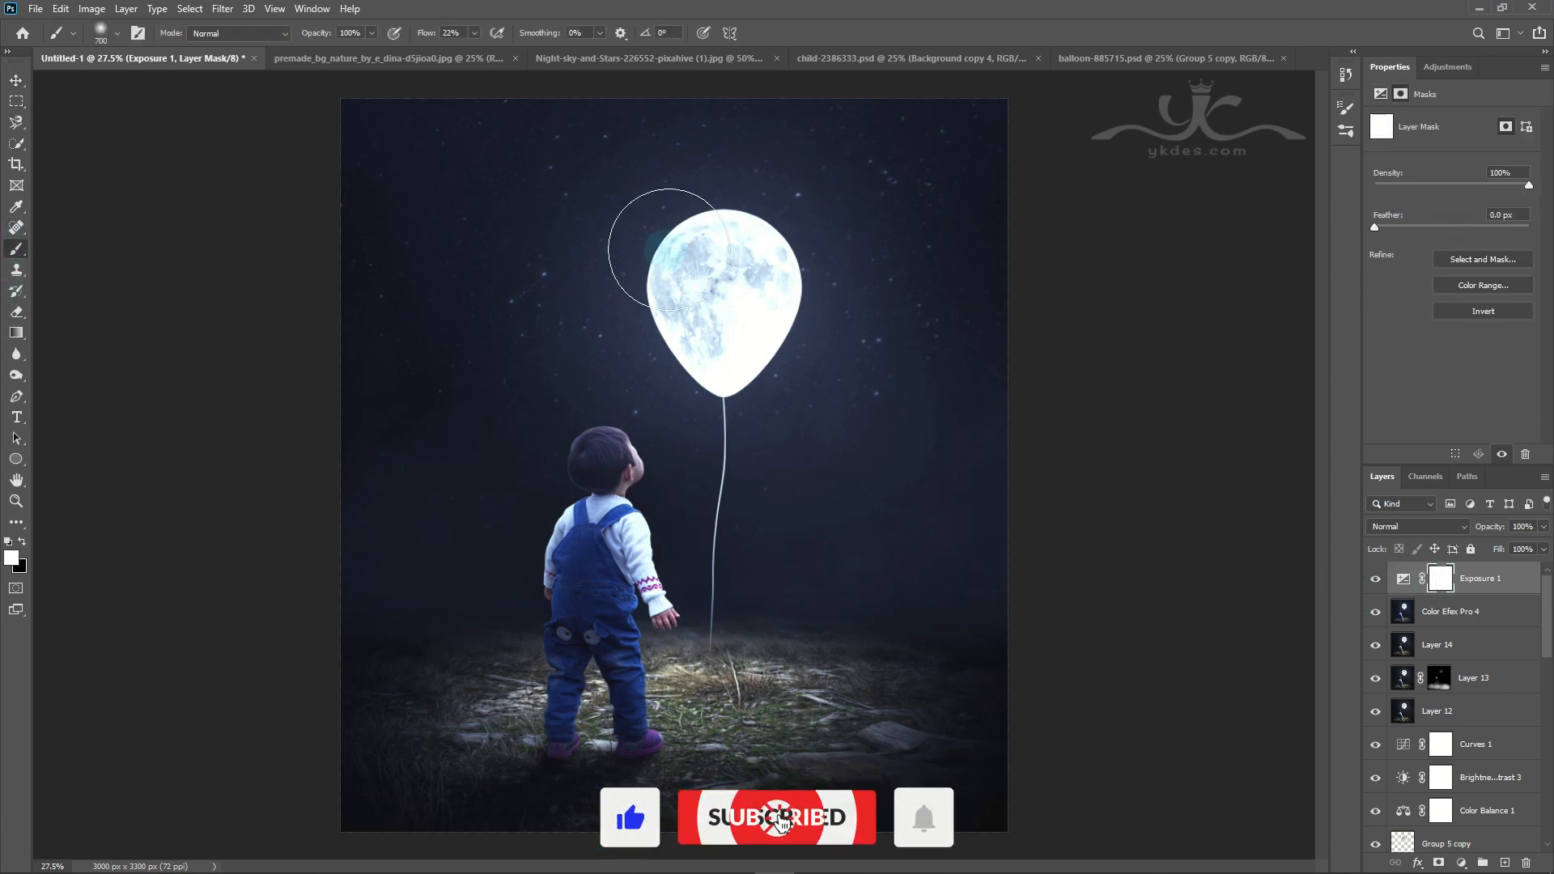
click(22, 542)
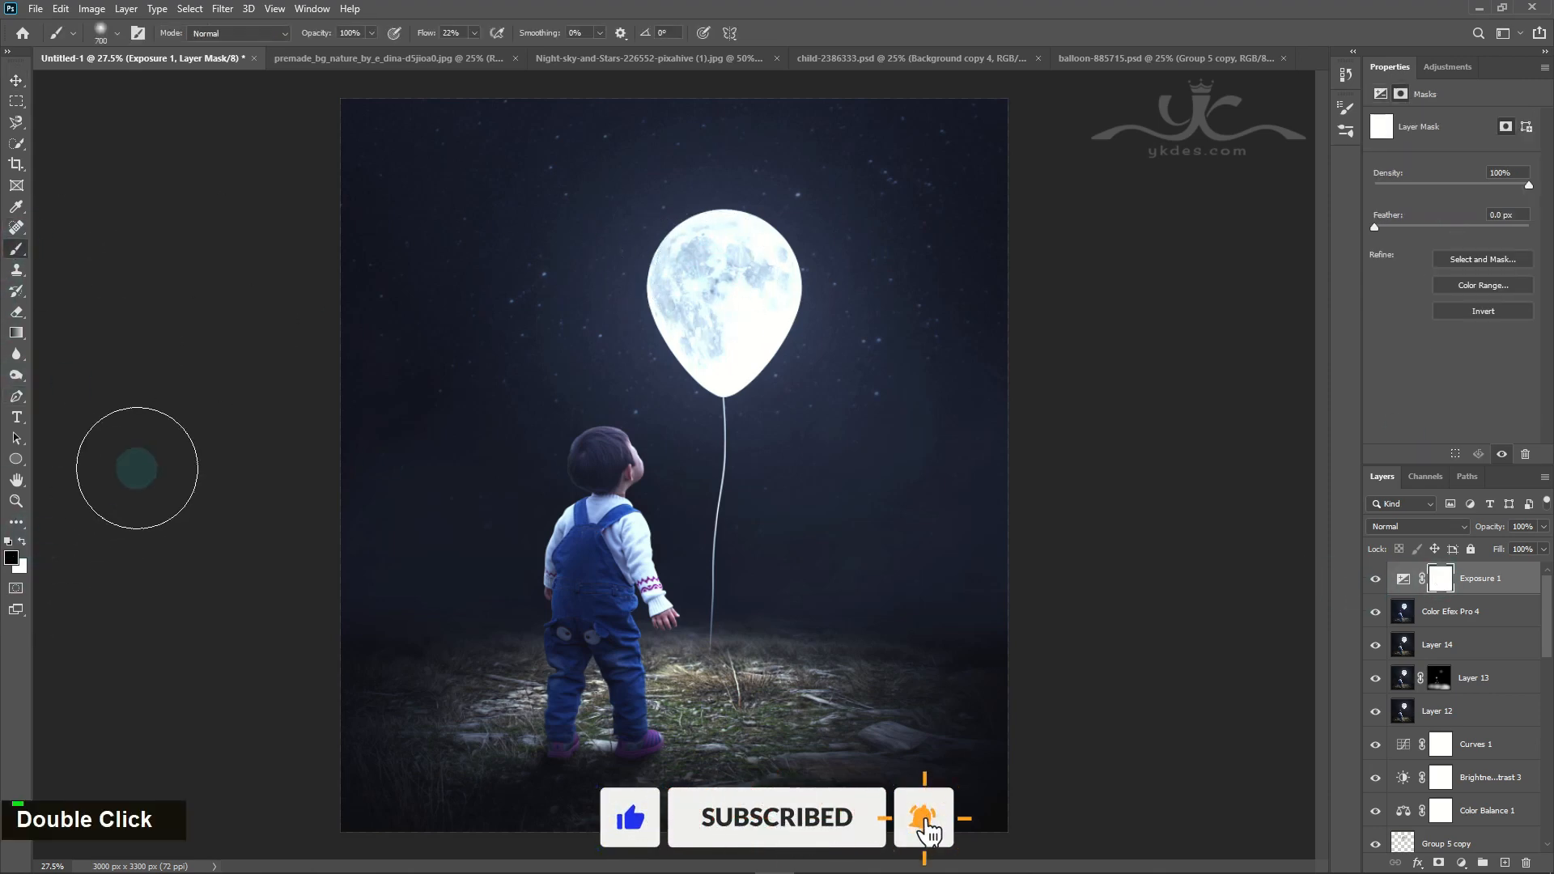
click(475, 33)
drag(472, 47, 505, 48)
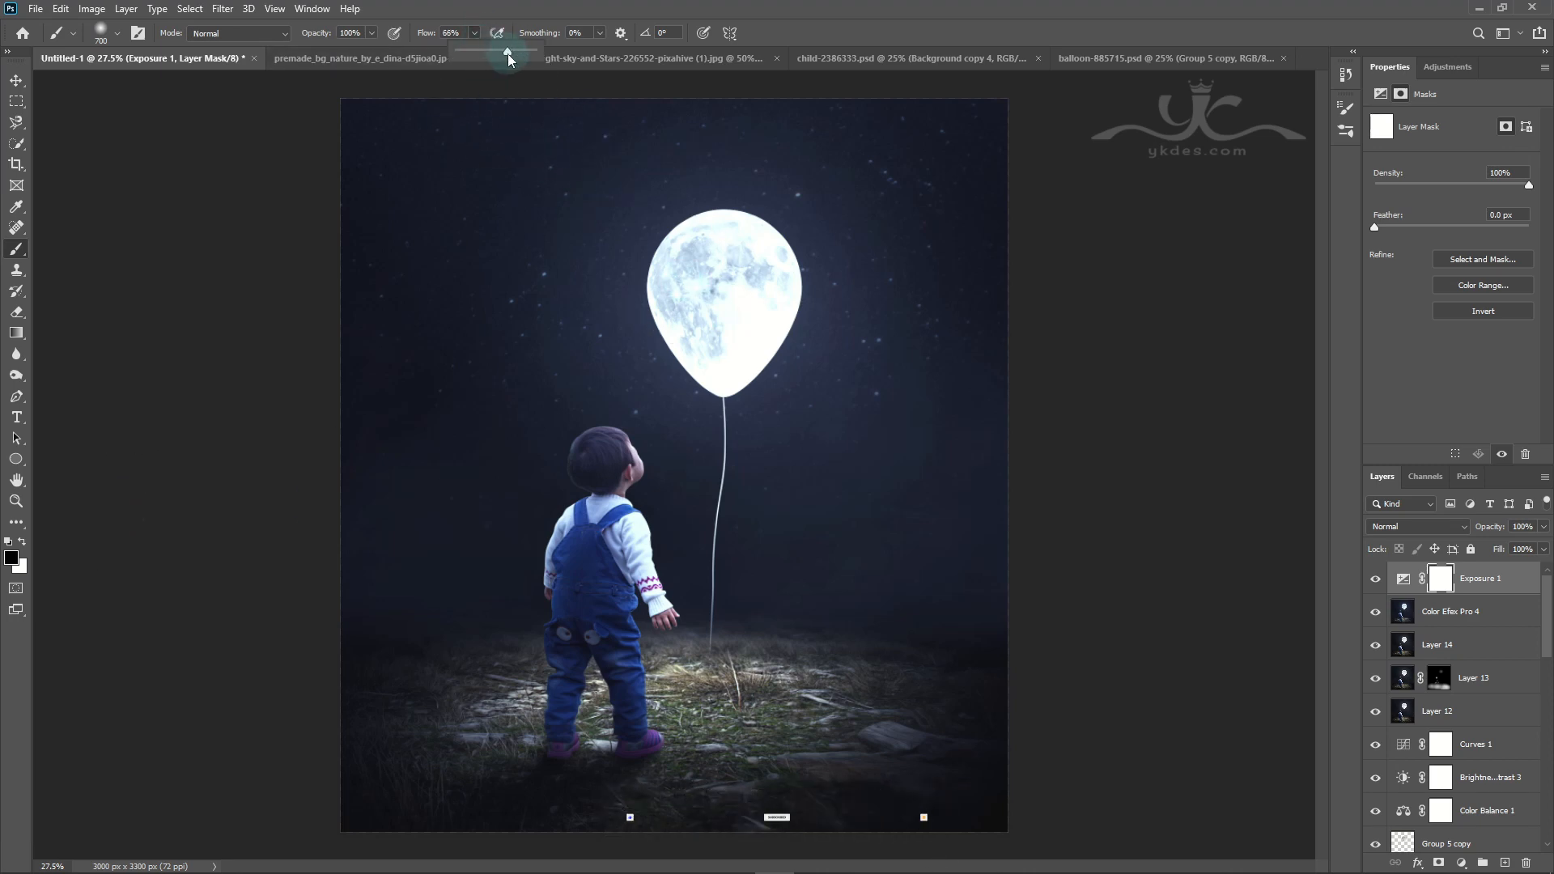
double_click(725, 277)
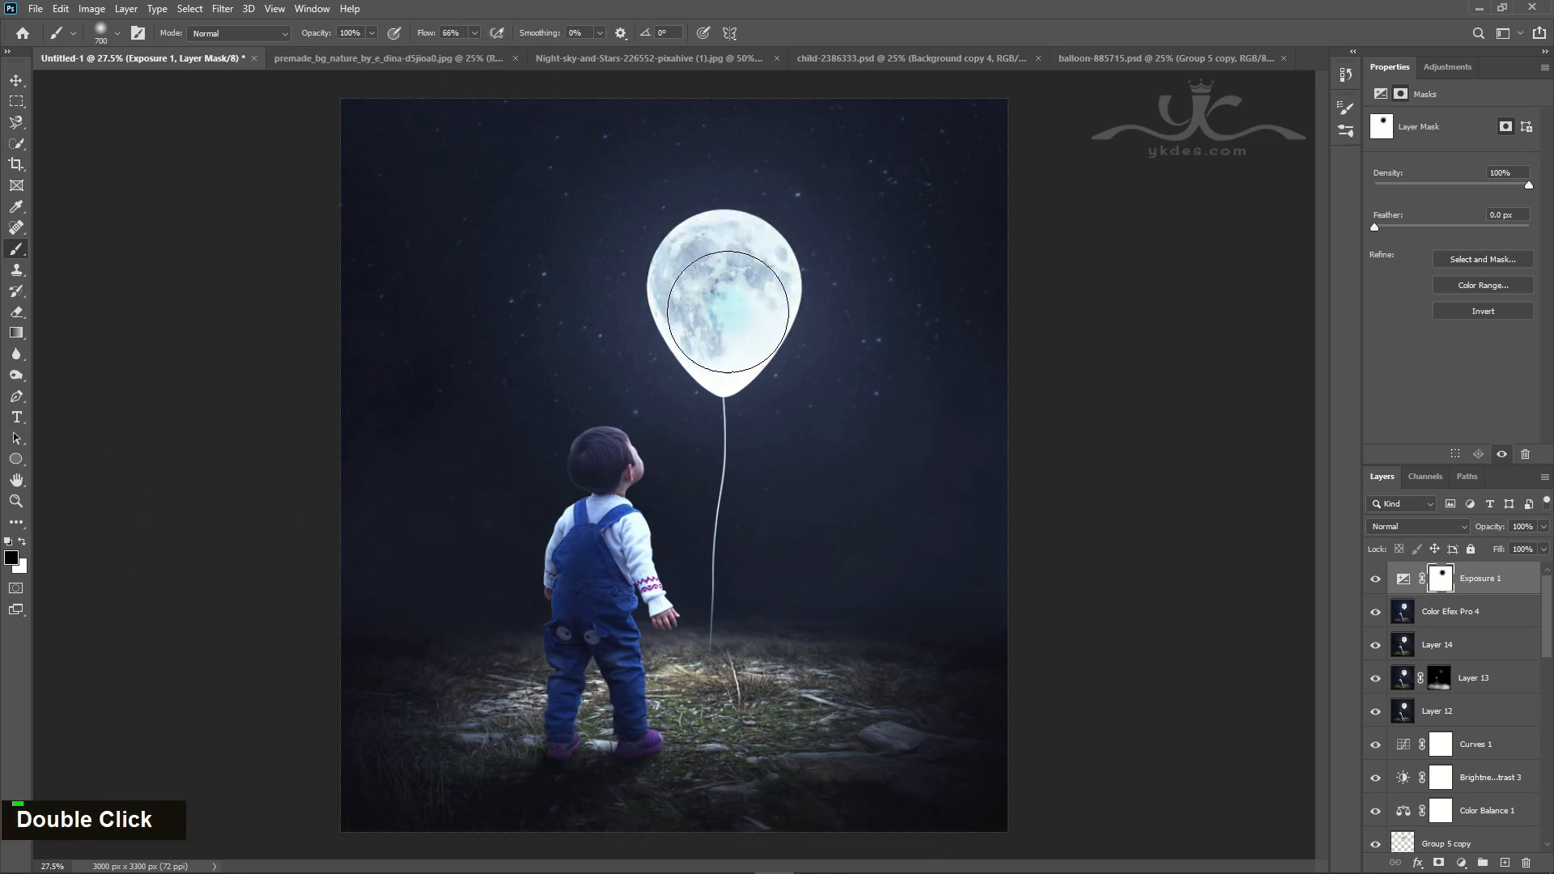
click(724, 295)
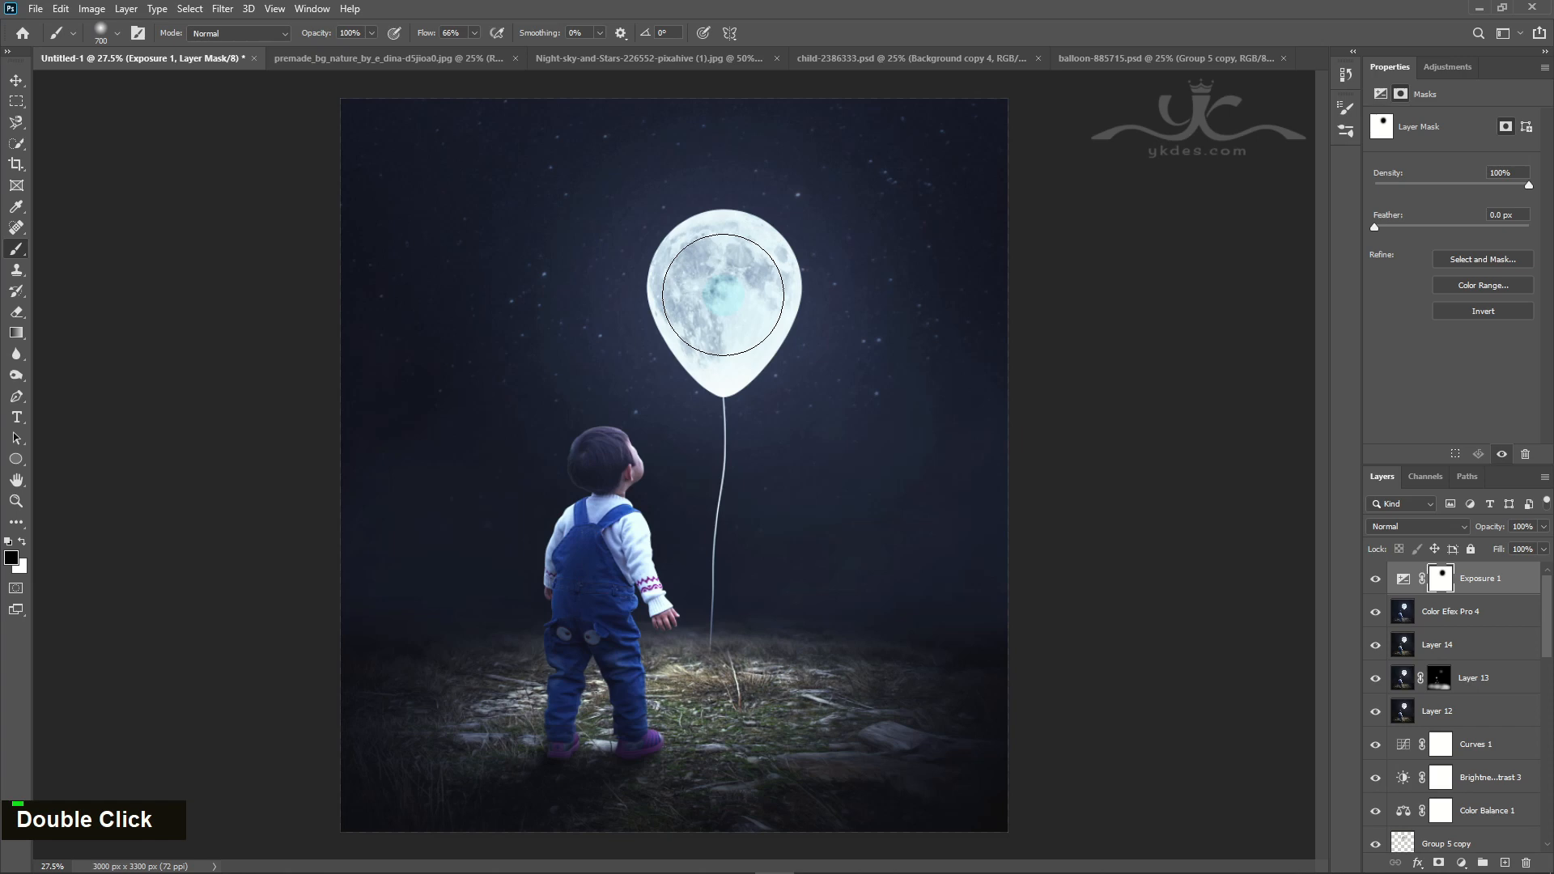
Step: Mask the exposure off the rest of the moon balloon with a 250 px brush, compare with and without the adjustment, and switch to the Move tool
key(bracketleft)
key(bracketleft)
key(bracketleft)
key(bracketleft)
key(bracketleft)
key(bracketleft)
key(bracketleft)
key(bracketleft)
click(1376, 580)
click(1376, 580)
click(1376, 580)
click(1376, 579)
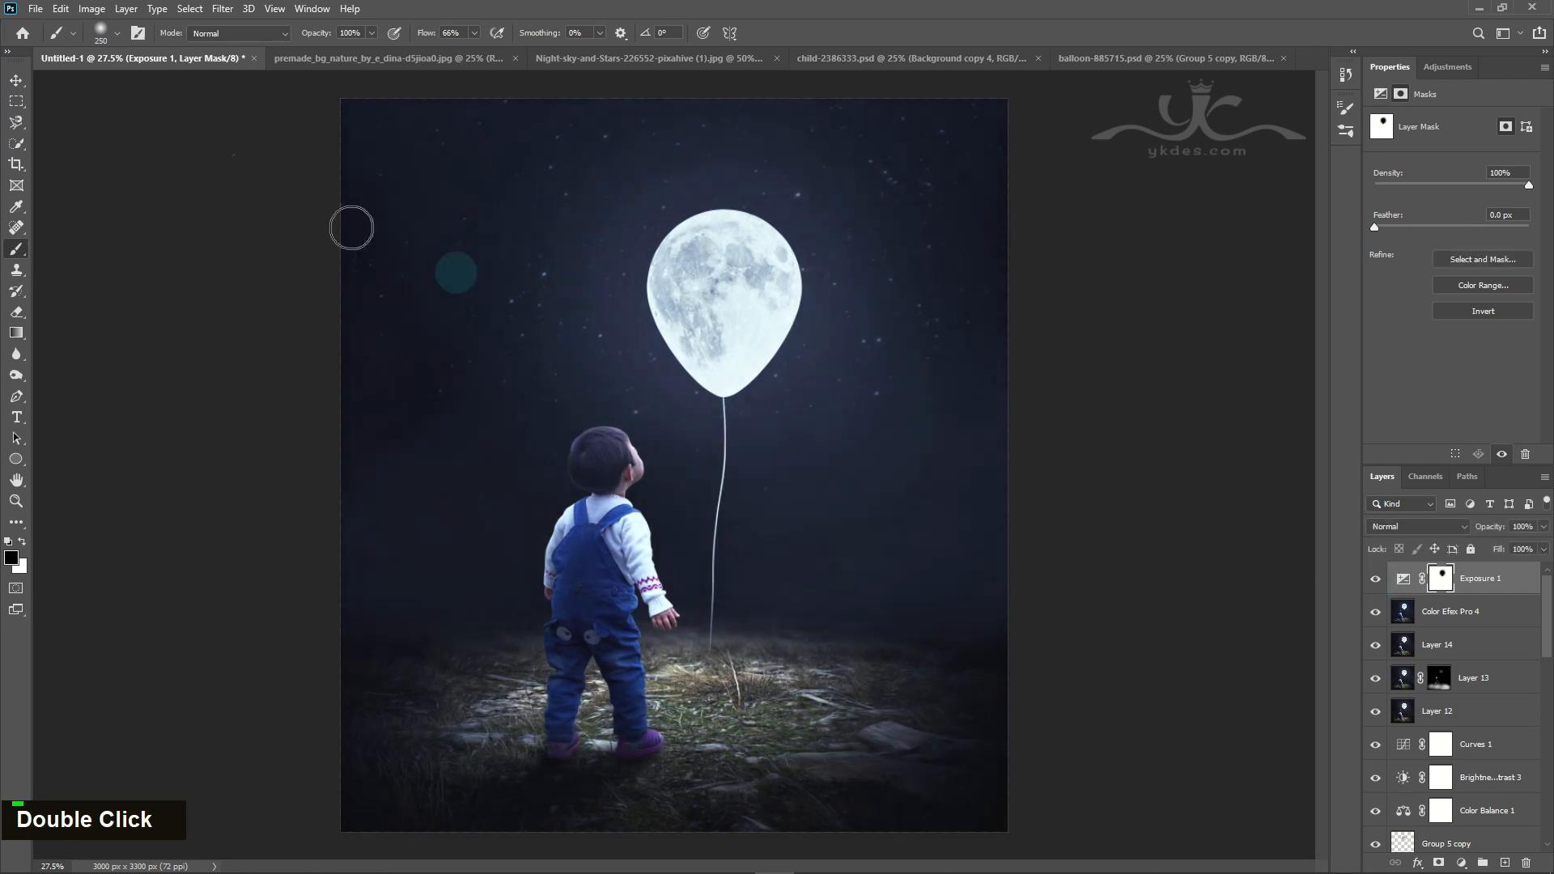
key(v)
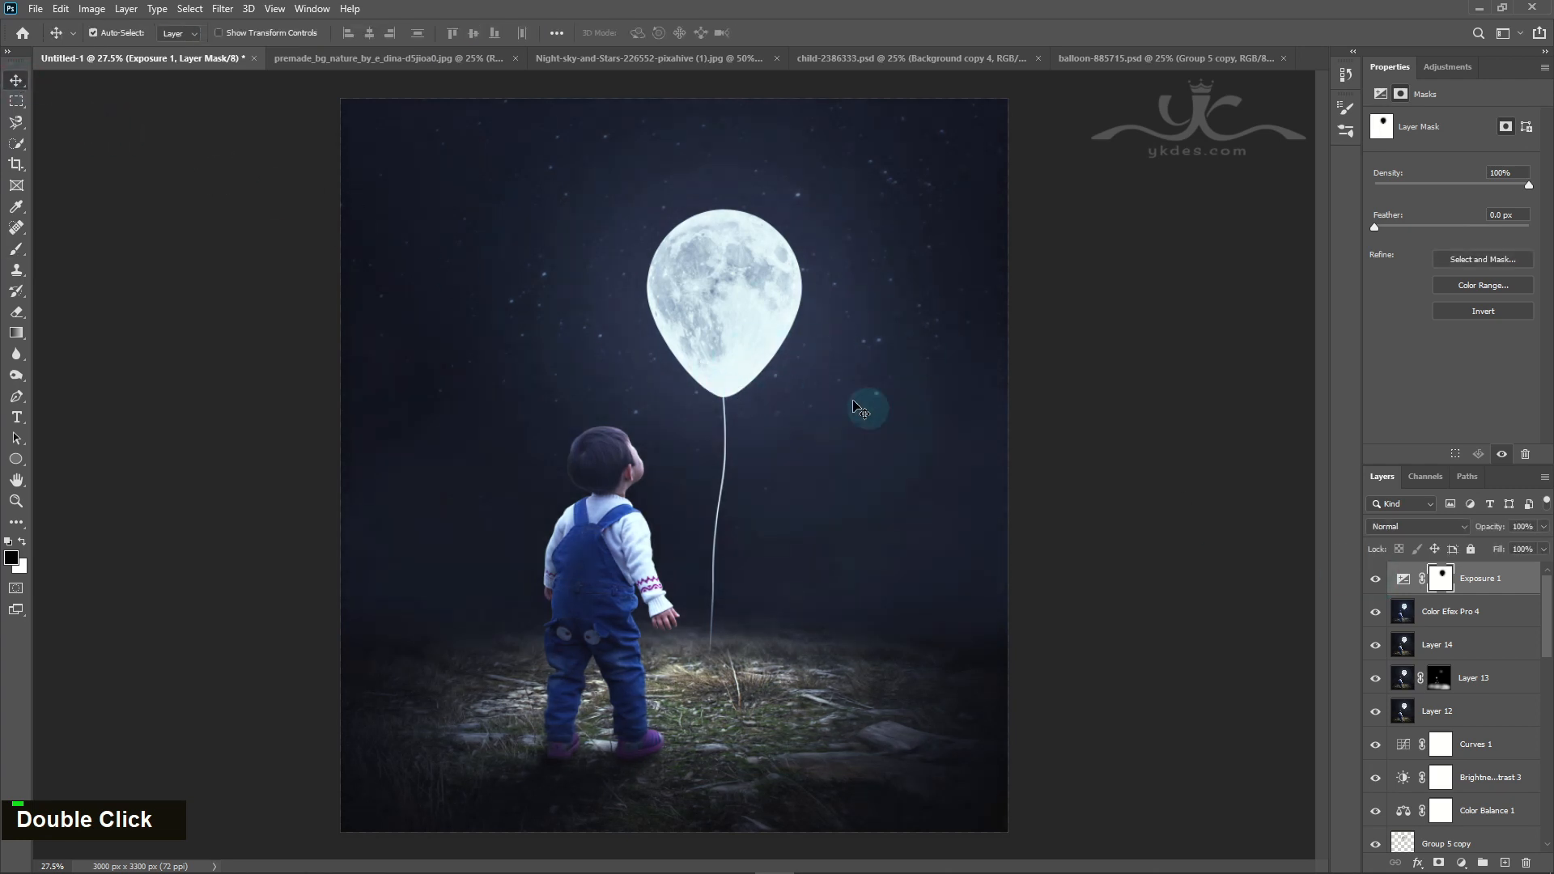